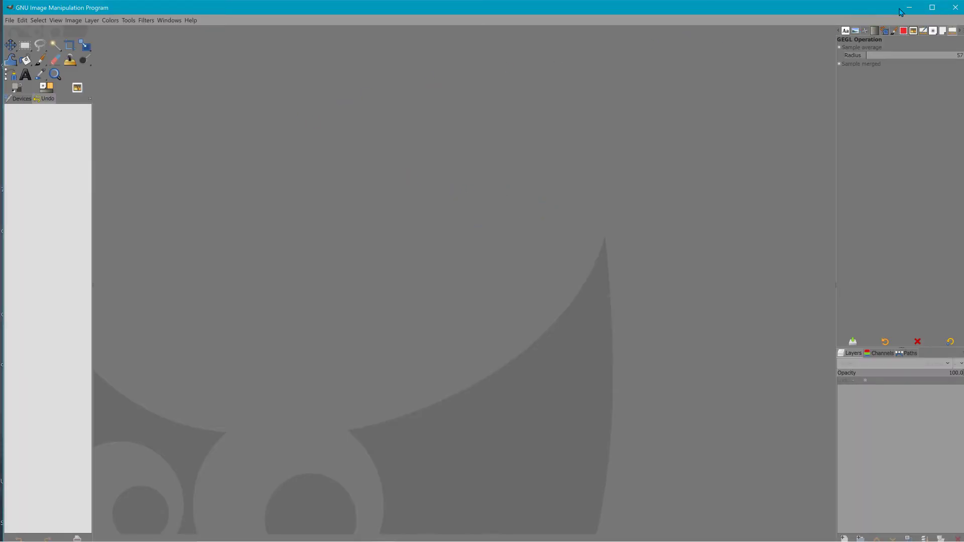
Step: View the flower photos IMG_0652.JPG and IMG_0653.JPG from the photo folder at full size
click(931, 7)
drag(788, 131, 801, 299)
click(641, 216)
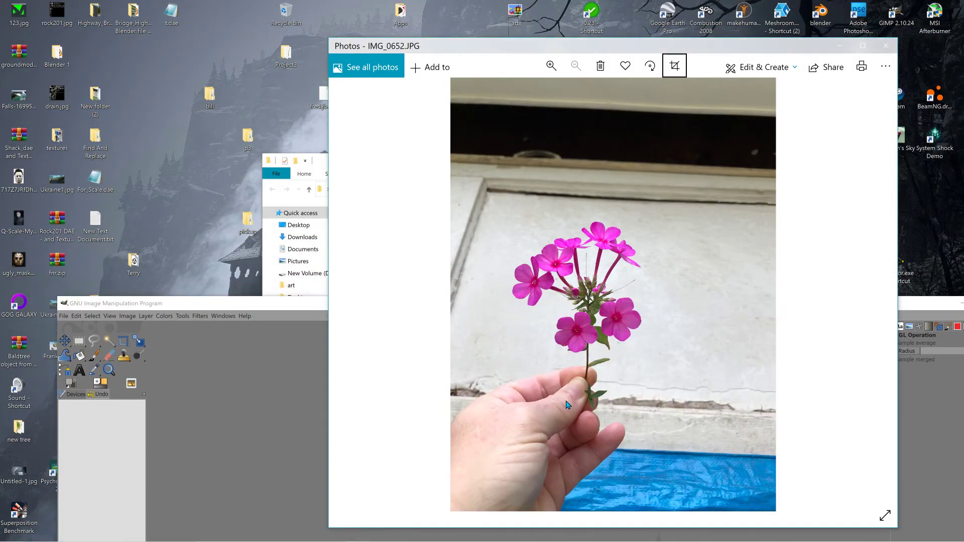
click(885, 46)
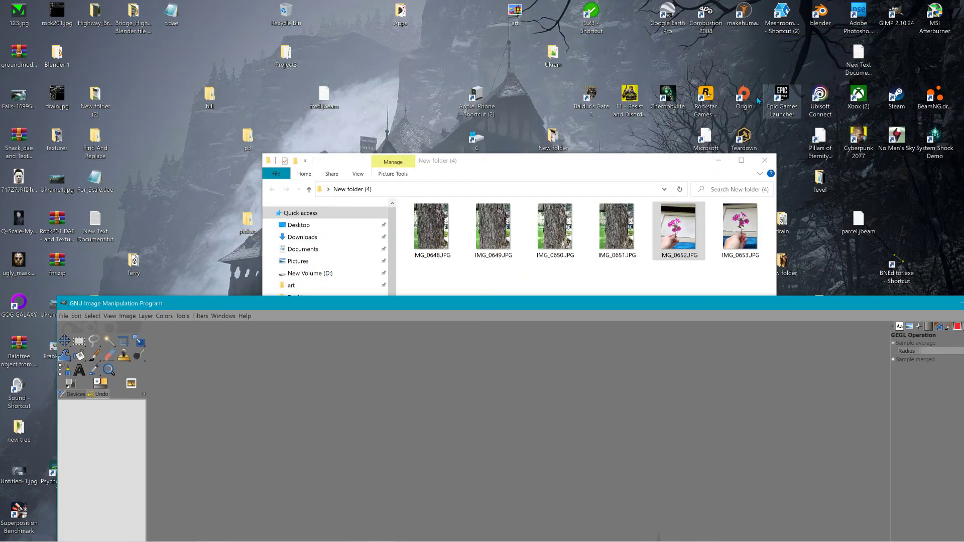
double_click(747, 221)
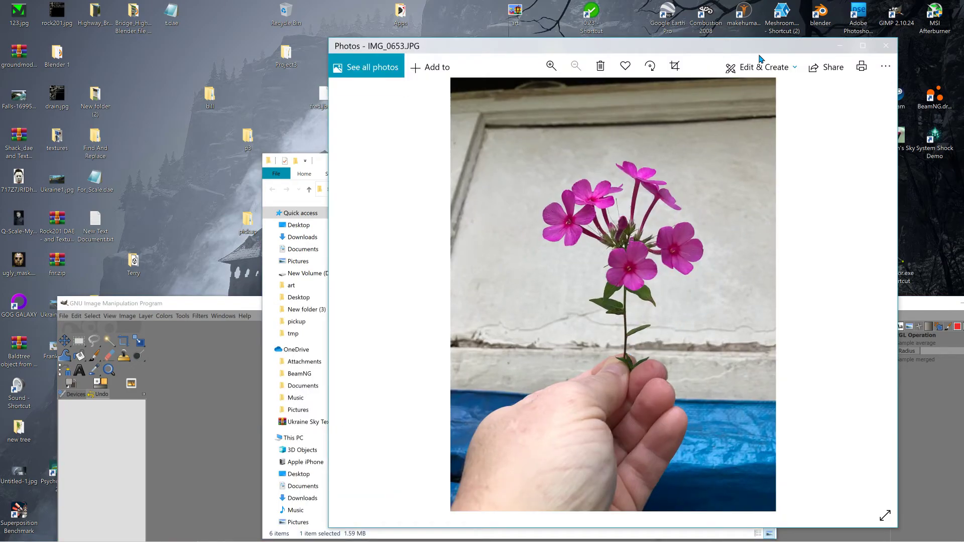
click(893, 43)
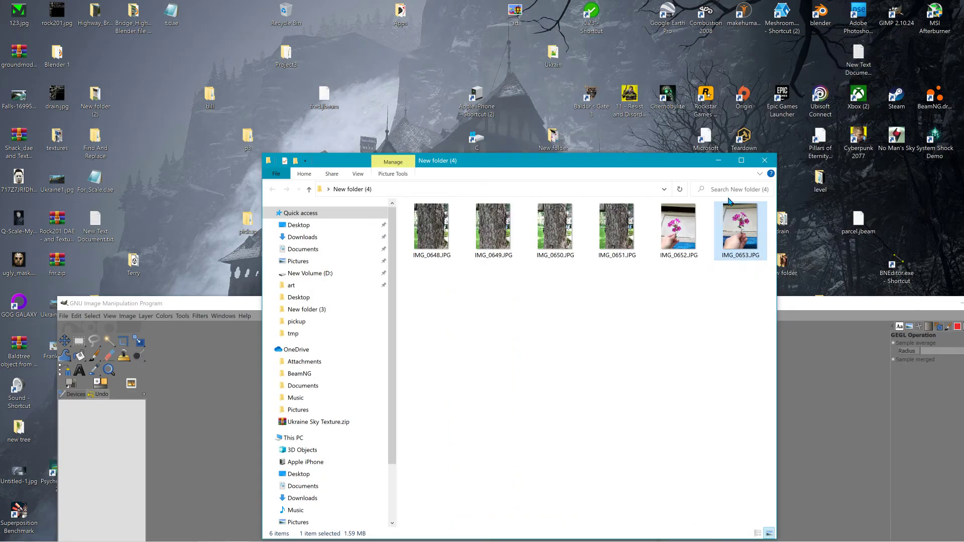
Step: Open IMG_0653.JPG from the folder in GIMP, rotating it according to its Exif orientation
drag(659, 163, 344, 69)
drag(424, 128, 571, 421)
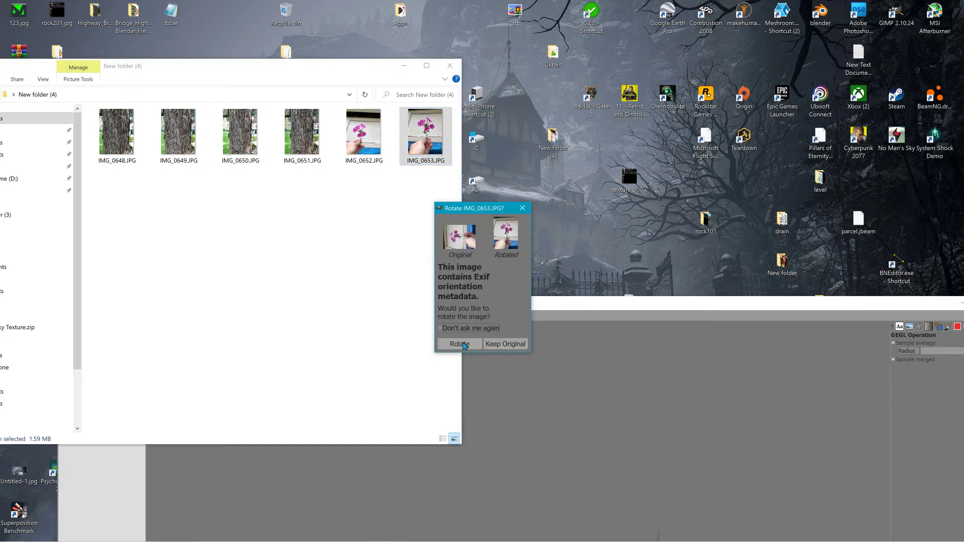
click(460, 344)
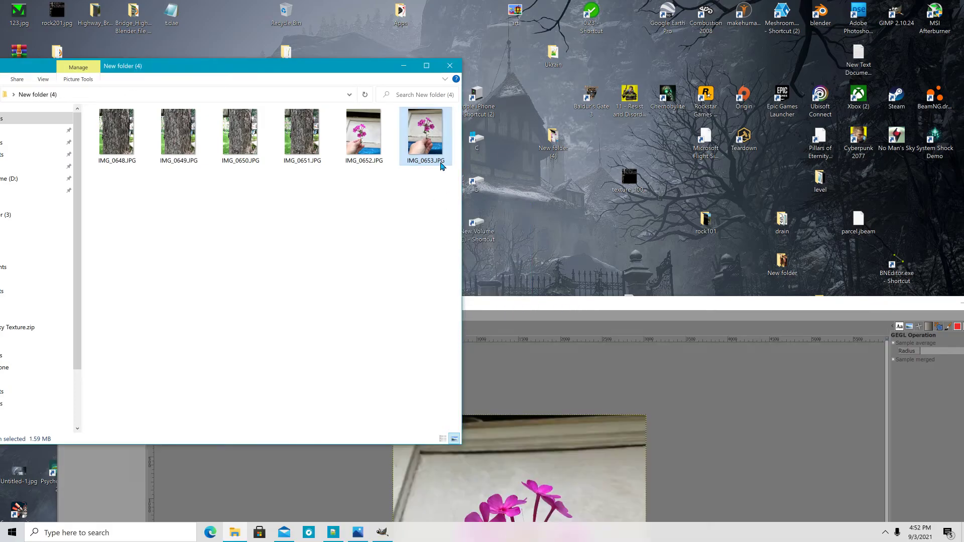
Step: Look through the folder's tree bark and flower photos from IMG_0648.JPG to IMG_0652.JPG, and close the folder and photo viewer
double_click(115, 131)
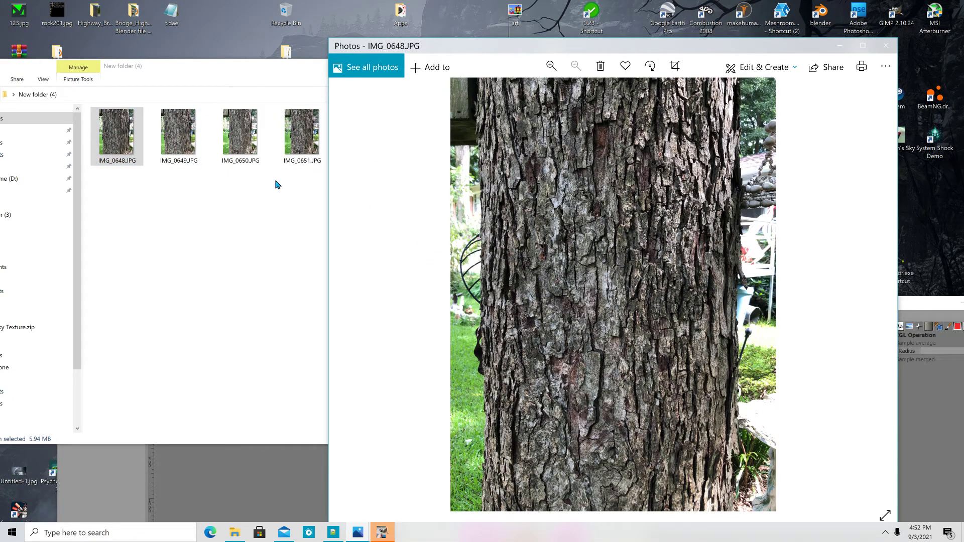
click(885, 300)
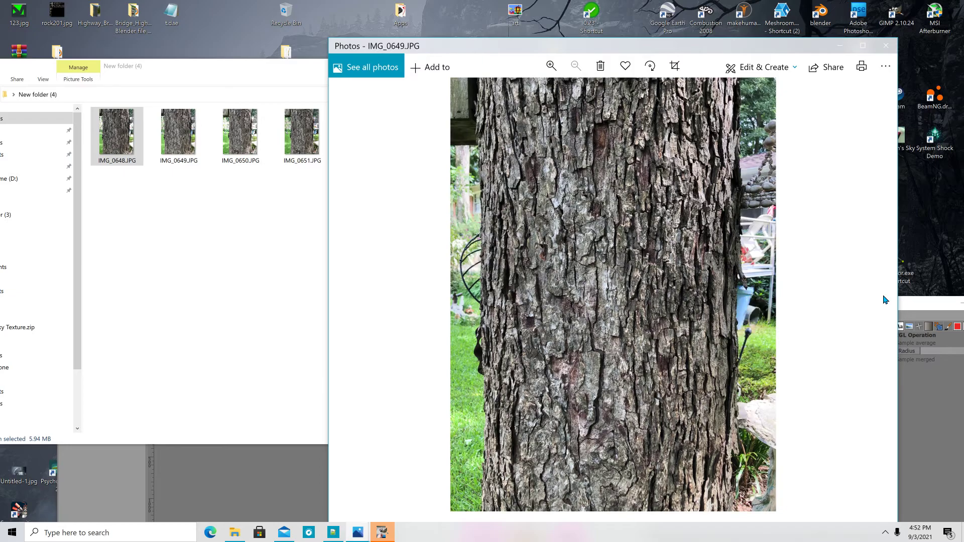
click(885, 299)
click(885, 300)
click(886, 300)
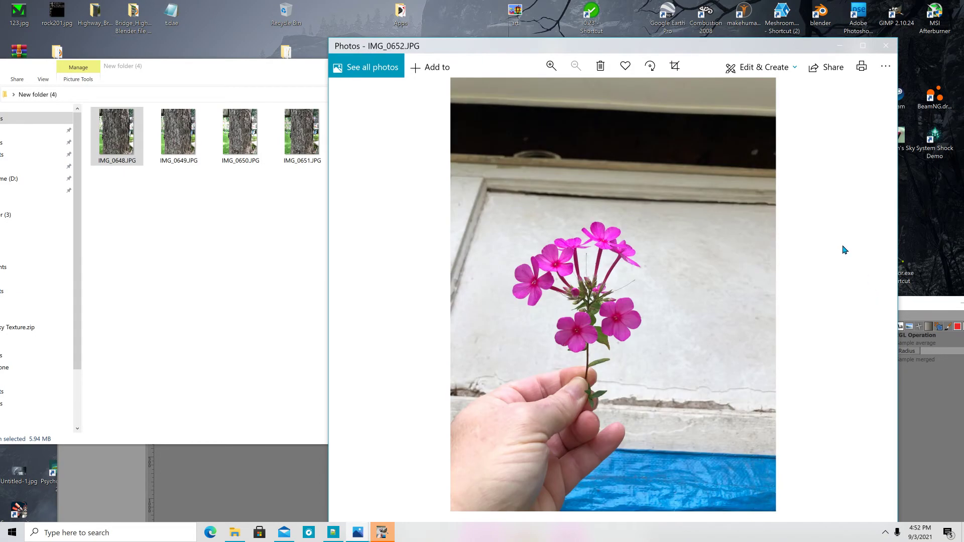
key(alt+Tab)
click(450, 66)
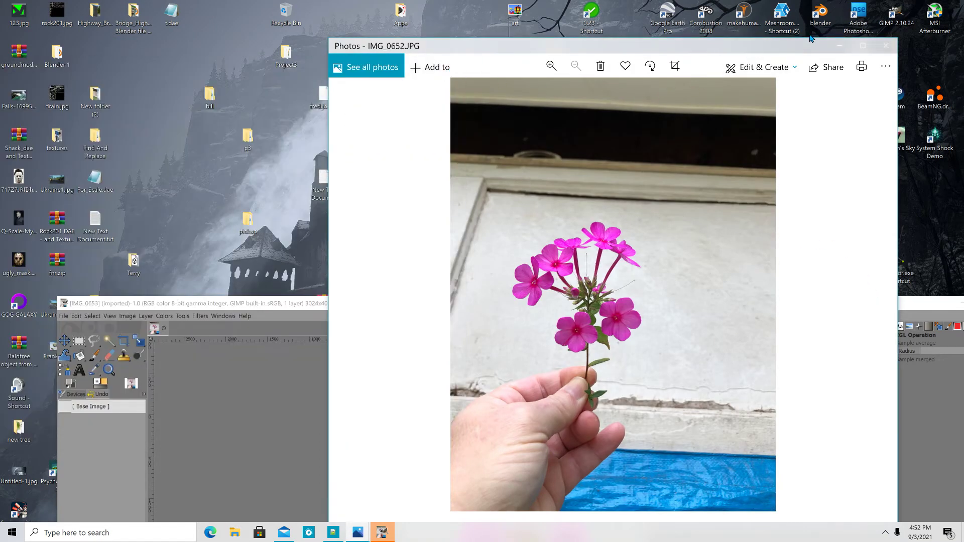
click(886, 46)
Step: Return to GIMP, maximize its window and add an alpha channel to the IMG_0653.JPG layer
double_click(622, 306)
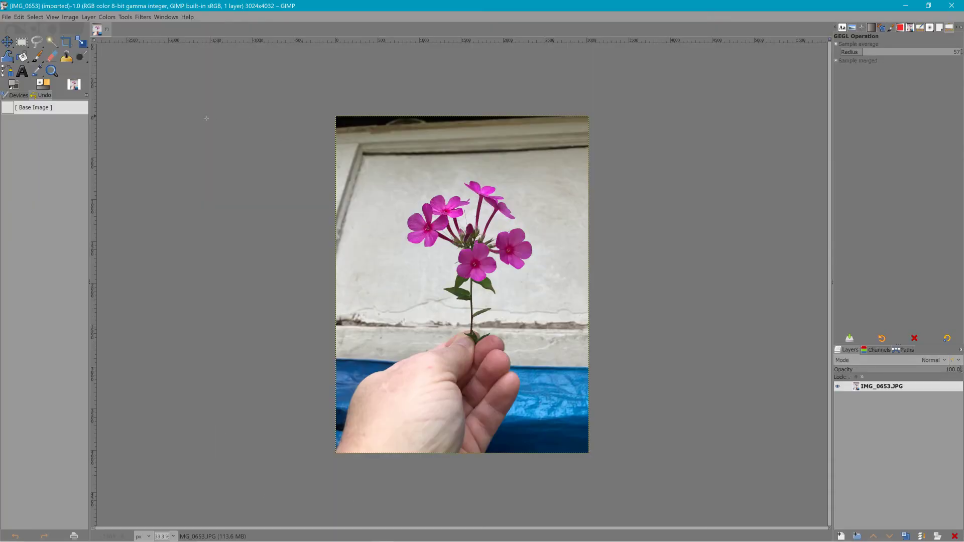
right_click(877, 387)
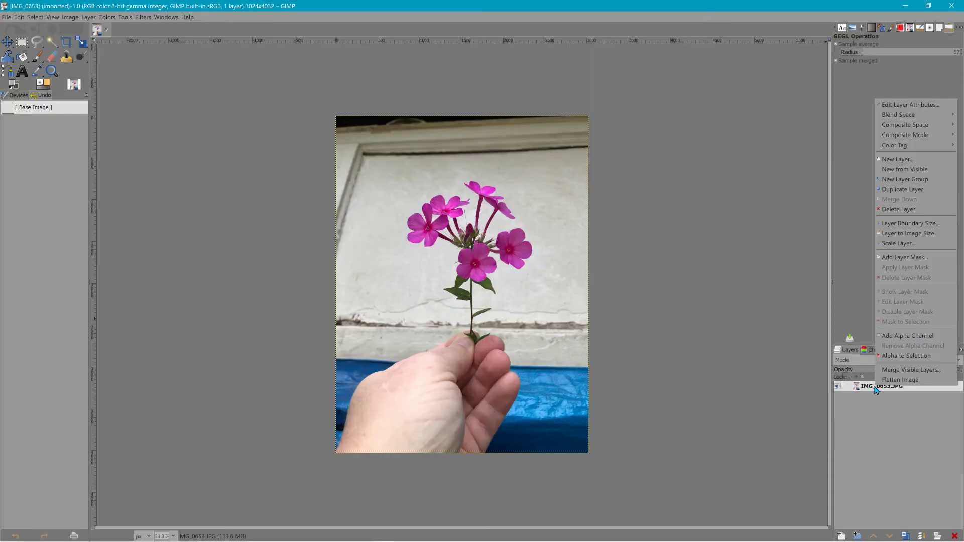
click(918, 336)
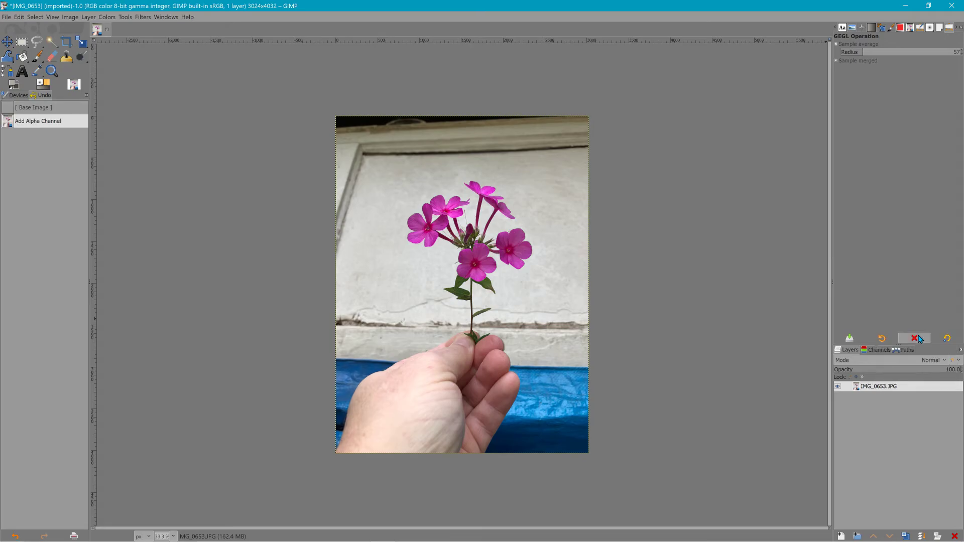
Step: Fuzzy-select the pale wall behind the flower with a threshold of 75.9
click(51, 41)
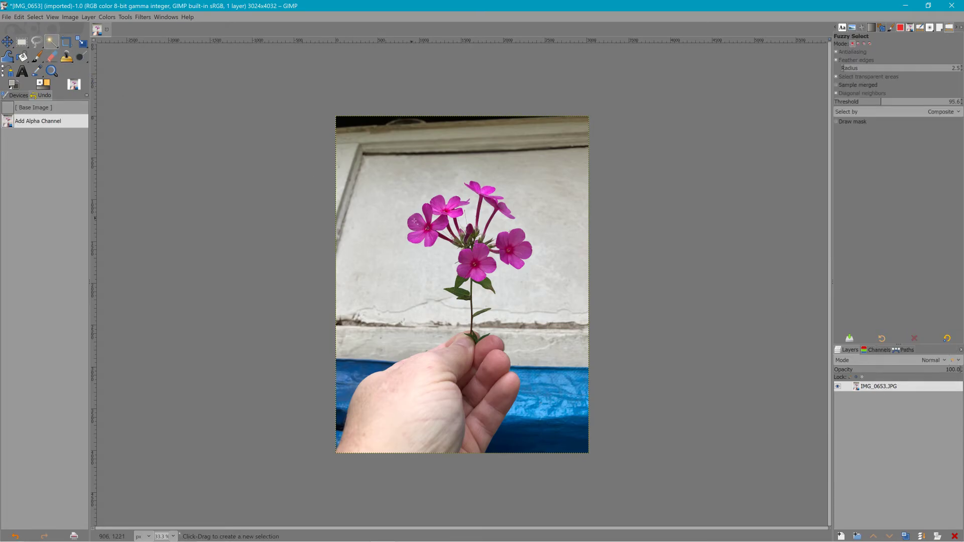
click(402, 262)
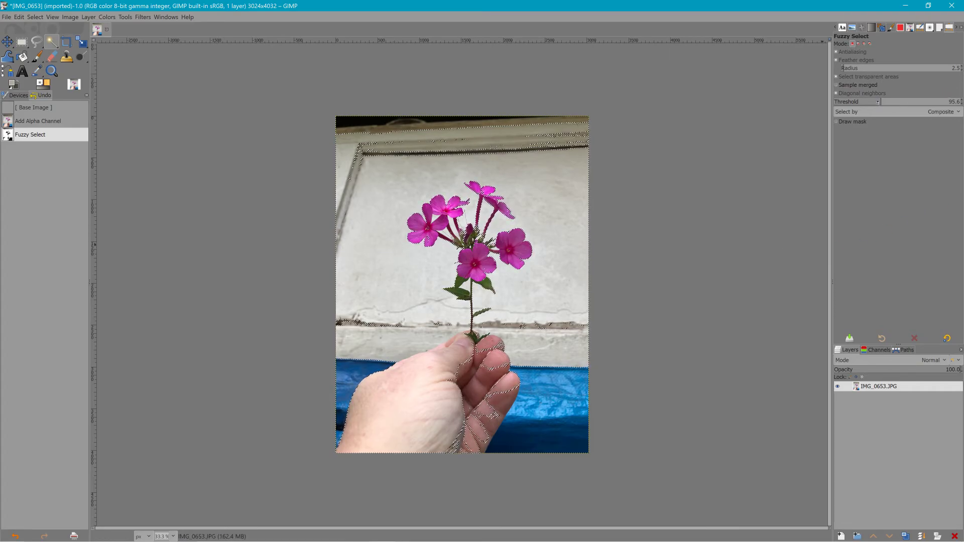
drag(878, 102, 871, 102)
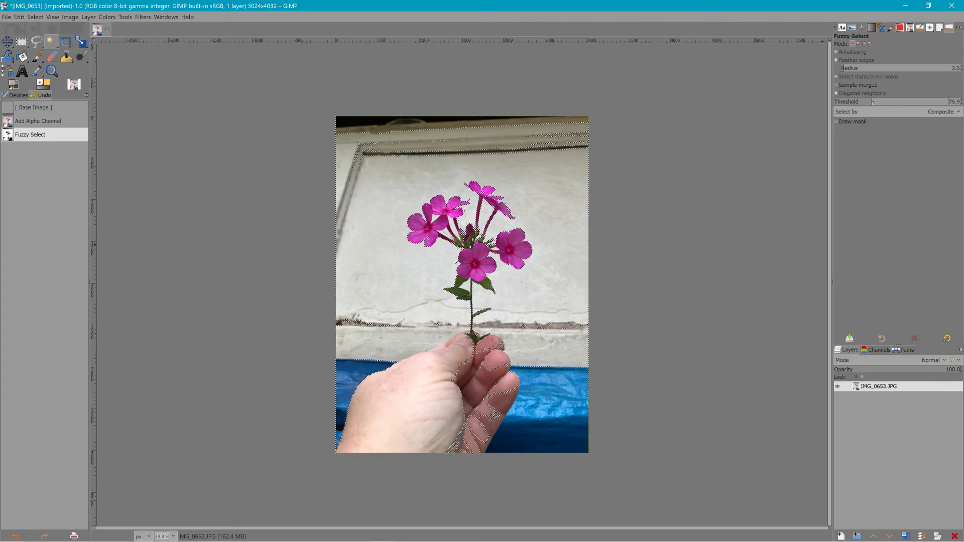
click(575, 256)
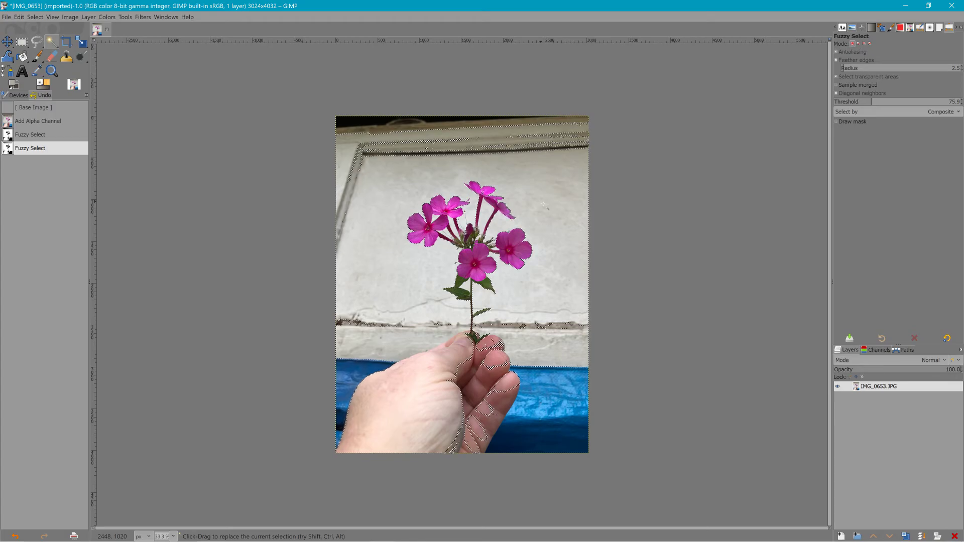
Step: Grow the background selection by 2 px and delete the selected area to transparency
click(52, 17)
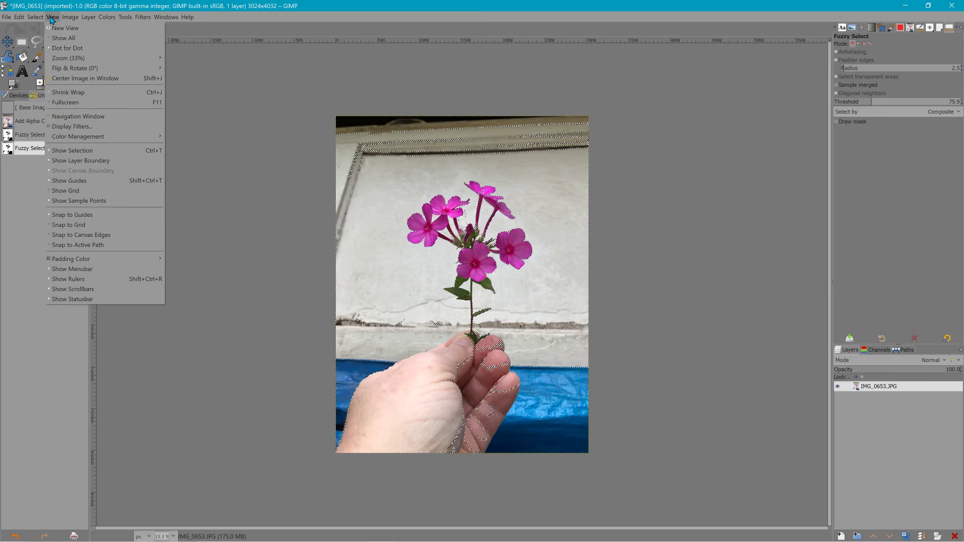
mouse_move(35, 17)
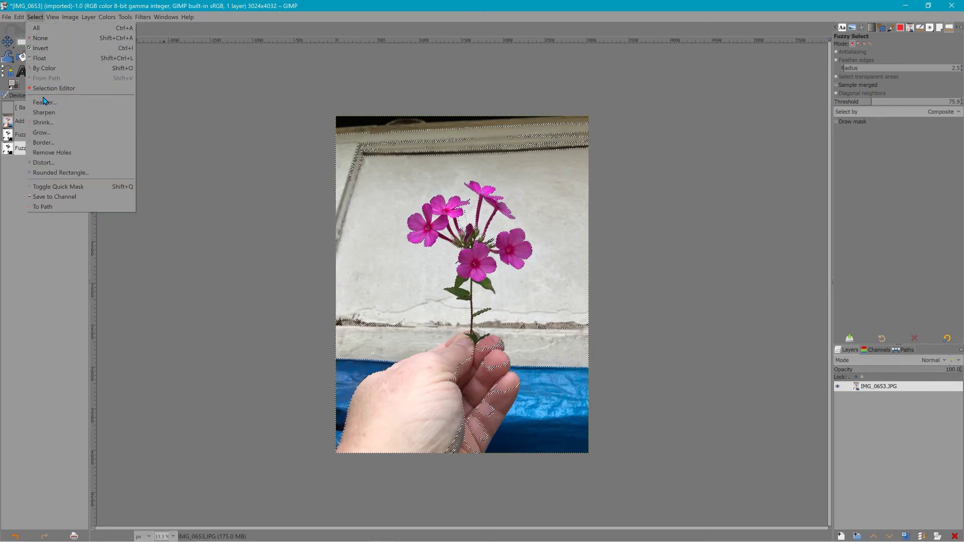
click(59, 134)
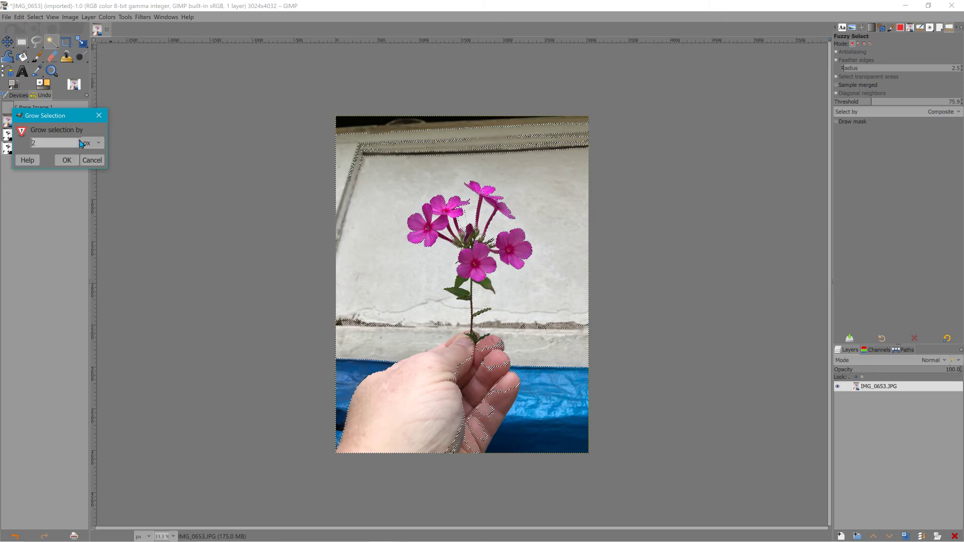
click(72, 161)
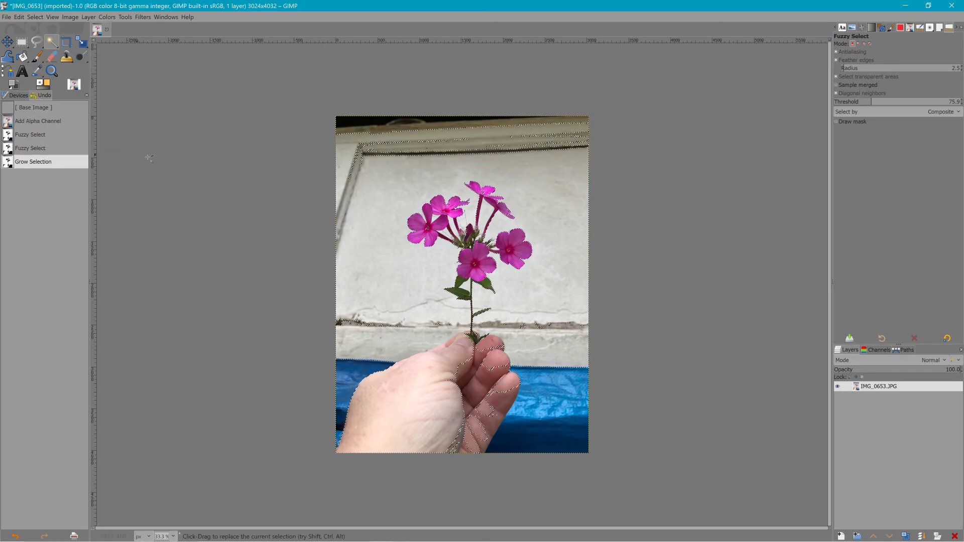
key(Delete)
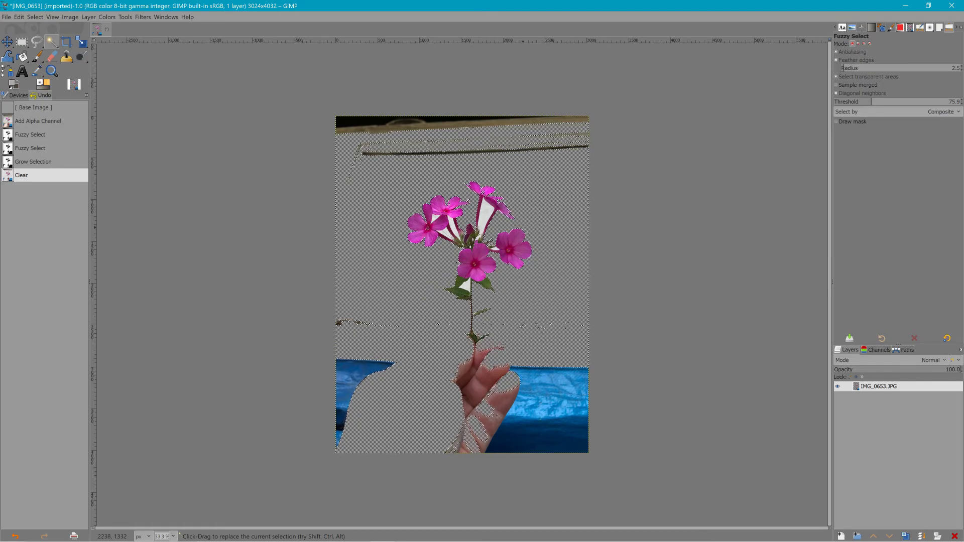
Step: Fuzzy-select and delete the large white gaps enclosed between the upper flower stems
click(484, 213)
key(Delete)
click(450, 225)
key(Delete)
Step: Lower the Fuzzy Select threshold to 45.5 and delete the small white gaps between the left flowers and their stems
click(435, 217)
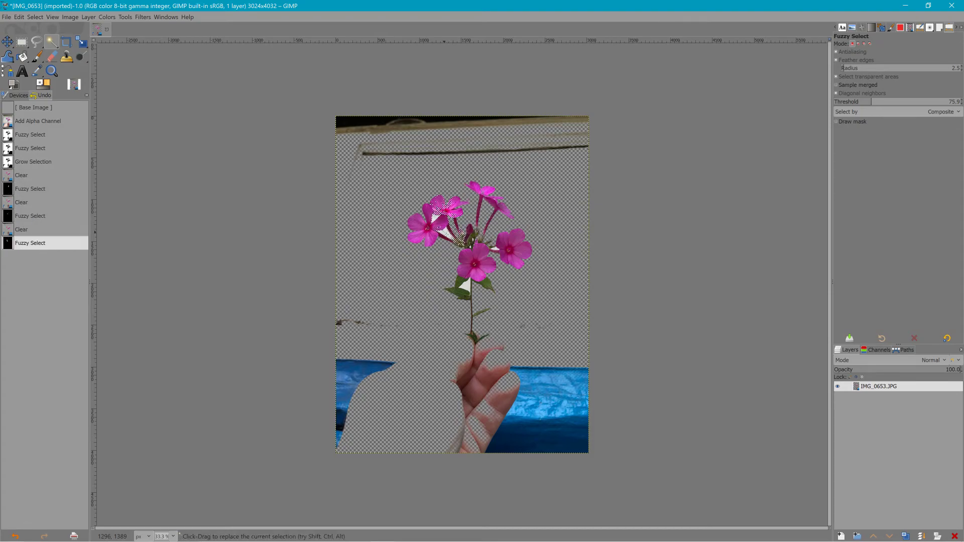
drag(871, 101, 858, 101)
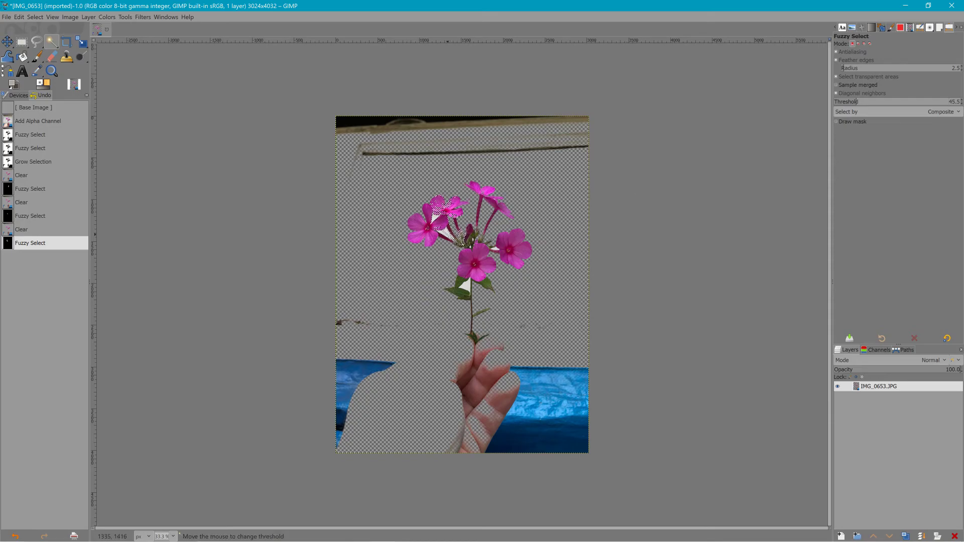
click(447, 235)
key(Delete)
click(449, 232)
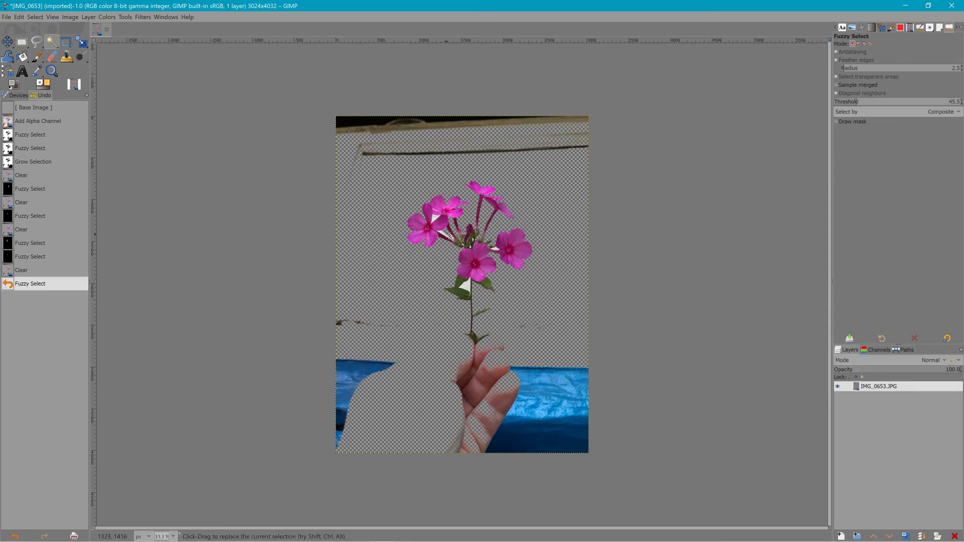
click(443, 235)
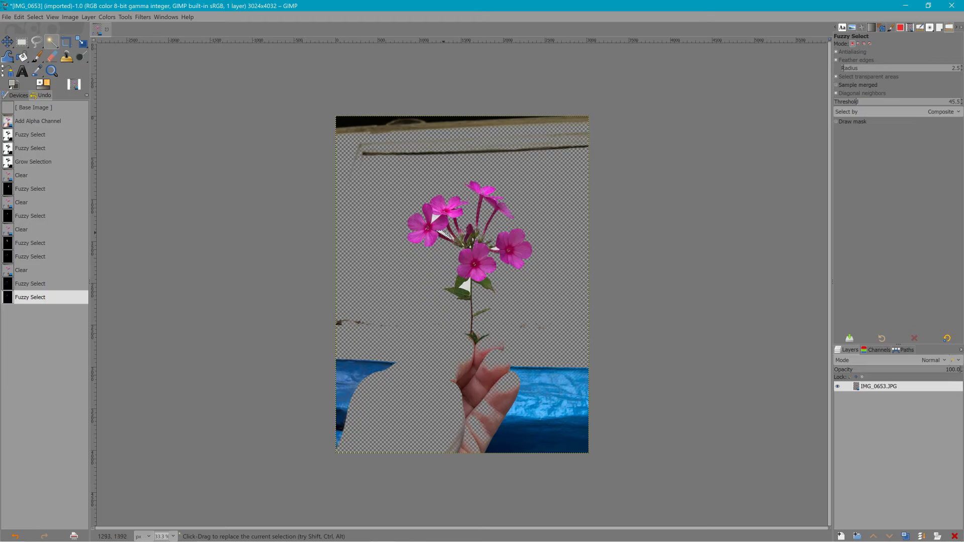
key(Delete)
click(435, 219)
key(Delete)
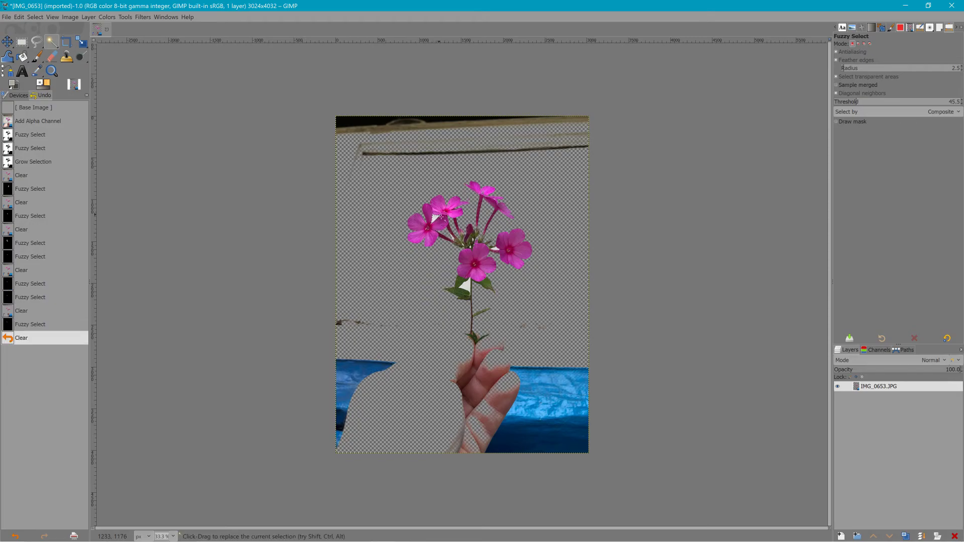
Step: Fuzzy-select and delete the white patches between the leaves below the lowest flower and beside the right flower's stem
click(466, 285)
key(Delete)
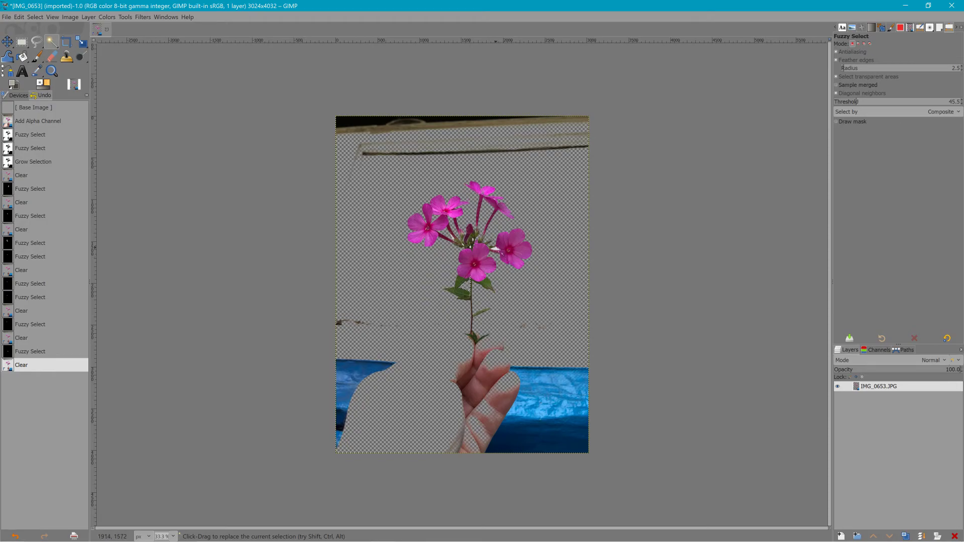
click(495, 248)
key(Delete)
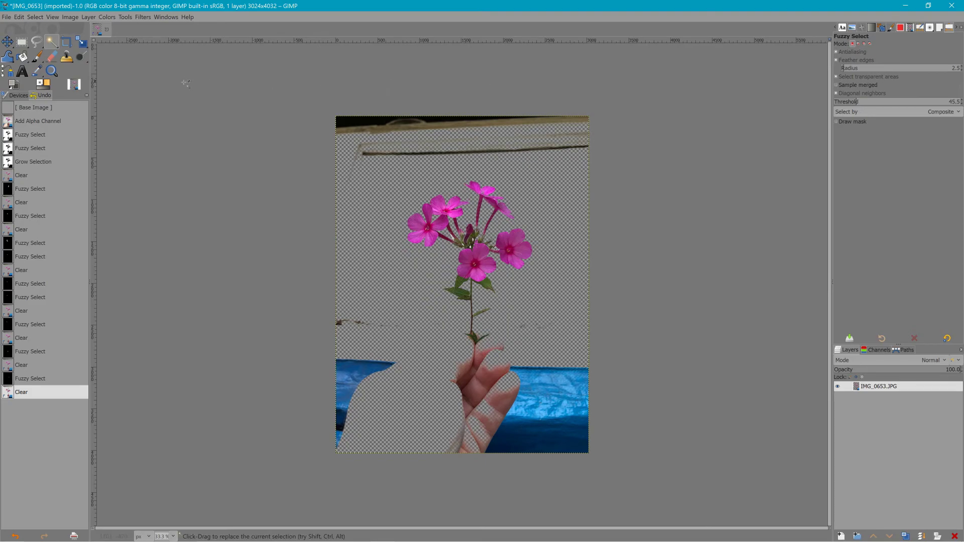
Step: Fuzzy-select and delete the leftover white specks between the left stems and among the green buds at the flower cluster's center
click(173, 536)
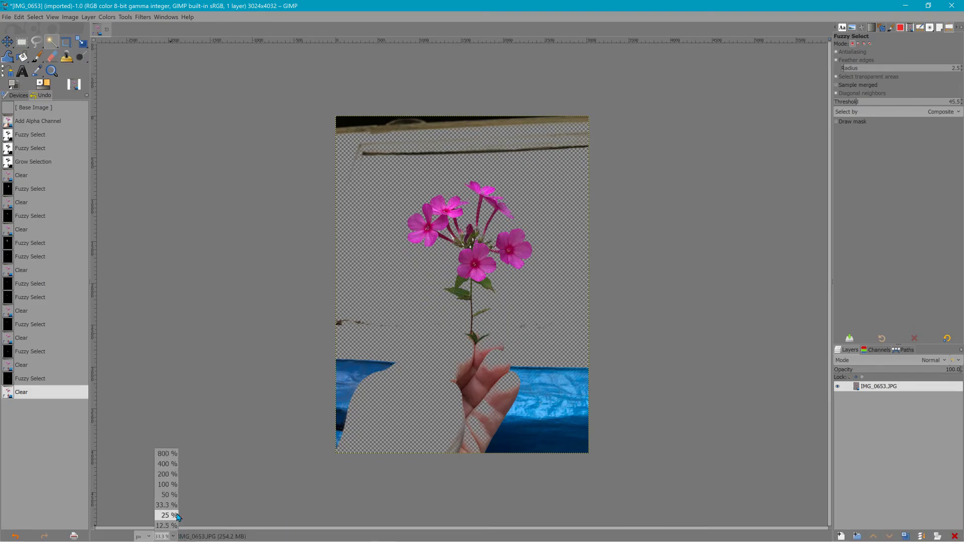
click(171, 488)
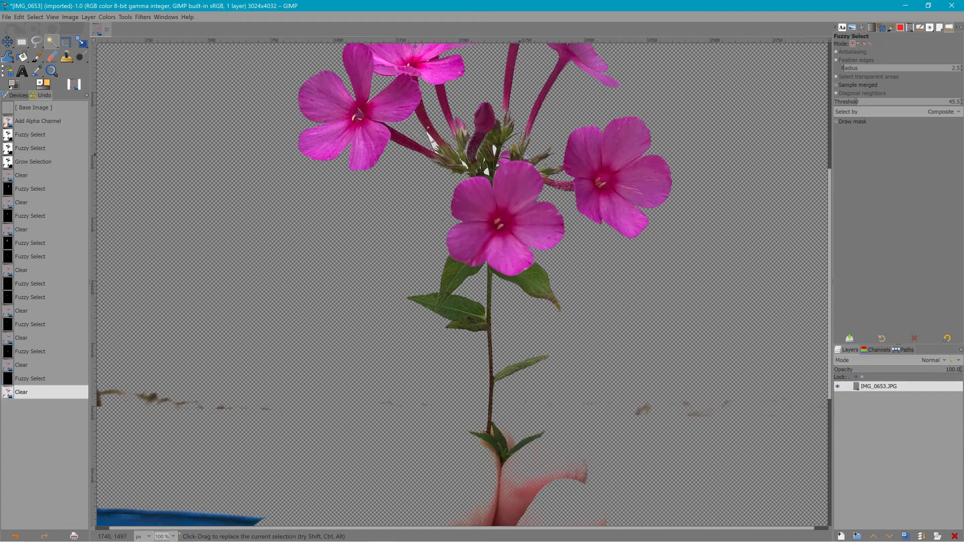
scroll(522, 194, up, 2)
scroll(524, 194, down, 2)
scroll(492, 197, up, 1)
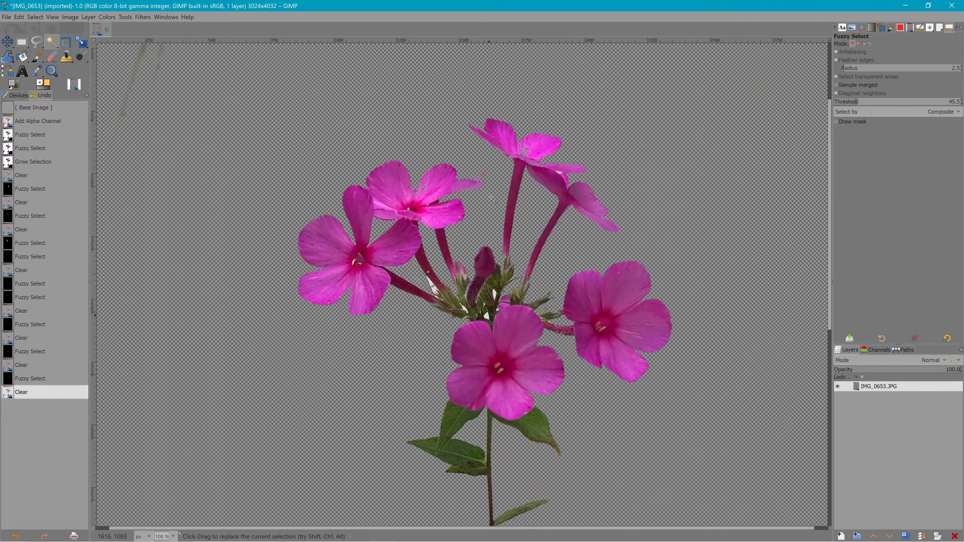
click(436, 292)
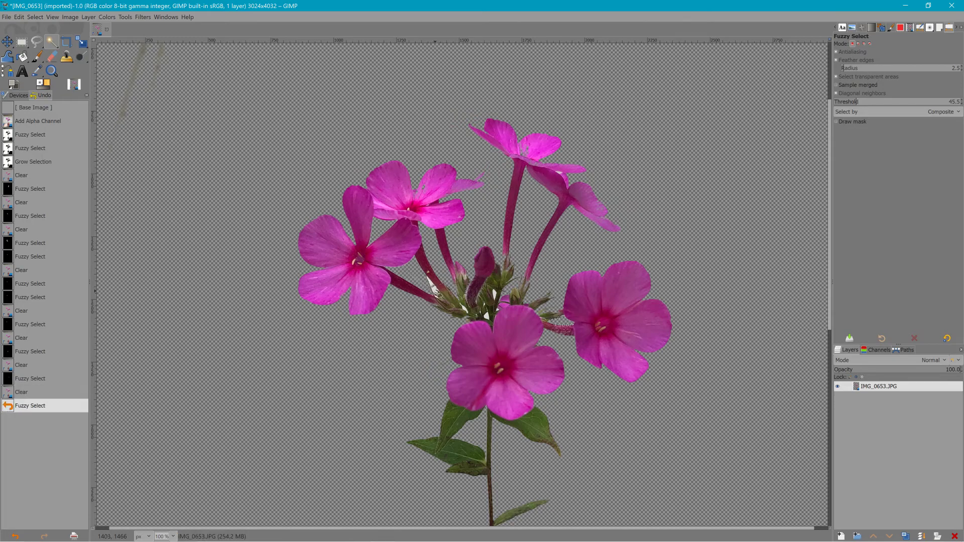
key(Delete)
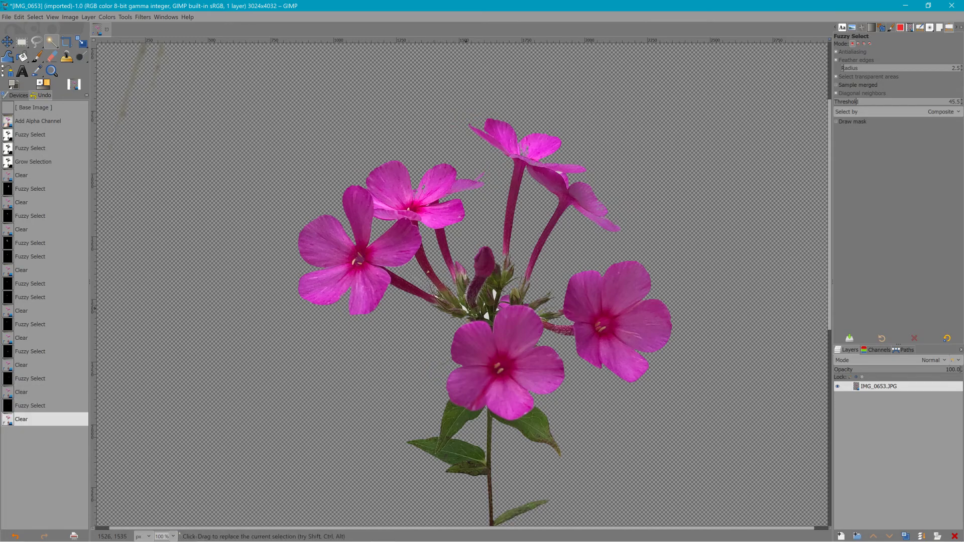
click(472, 310)
key(Delete)
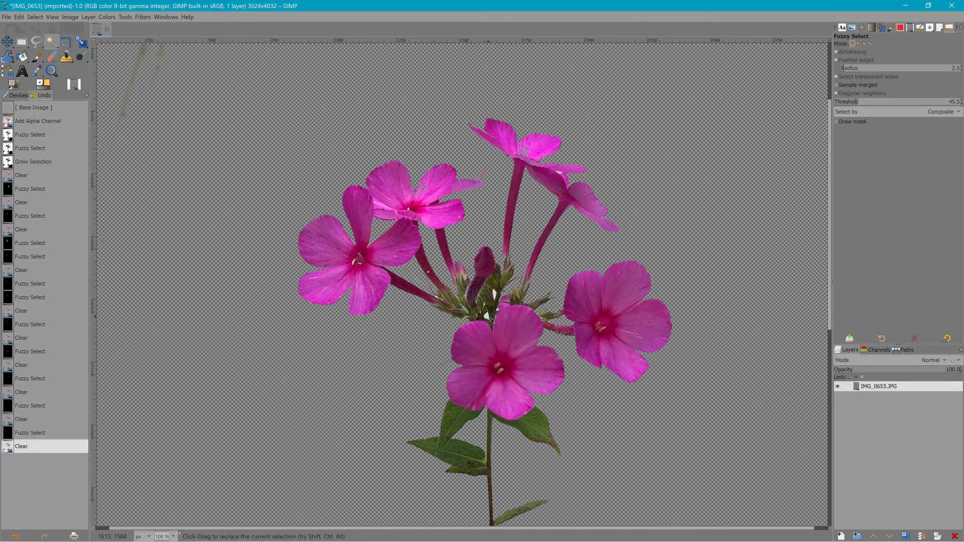
Step: Fuzzy-select and delete the remaining white gaps between the green buds just above the lowest flower
click(492, 316)
key(Delete)
click(500, 296)
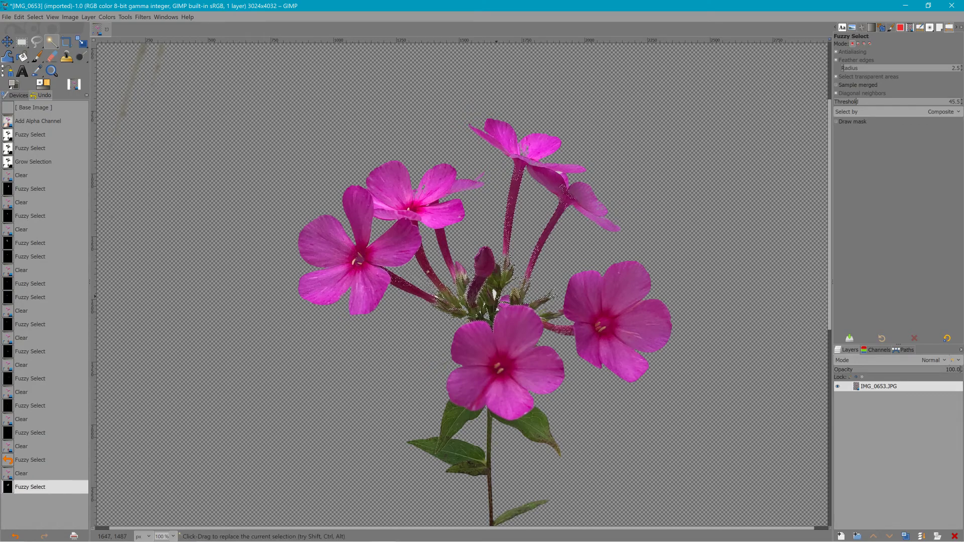
click(499, 297)
click(498, 296)
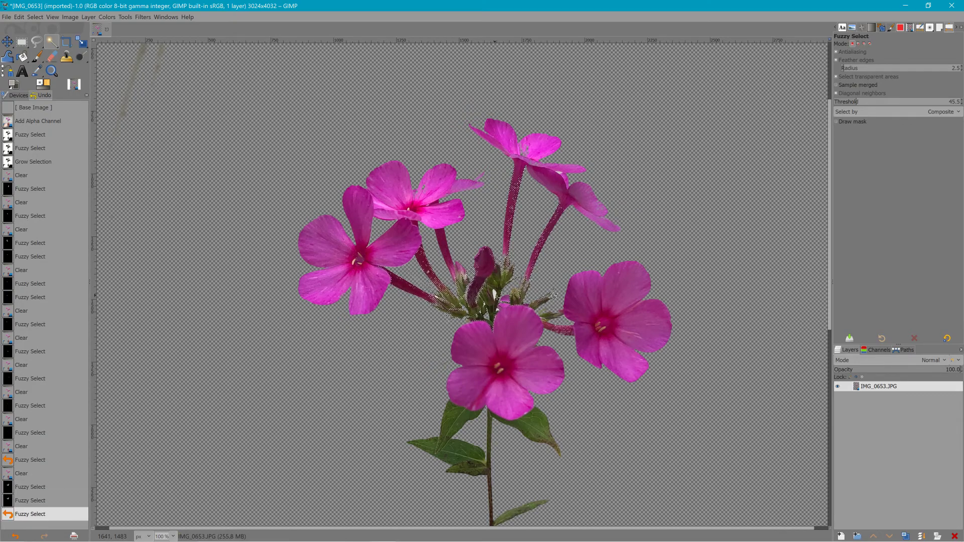
key(Delete)
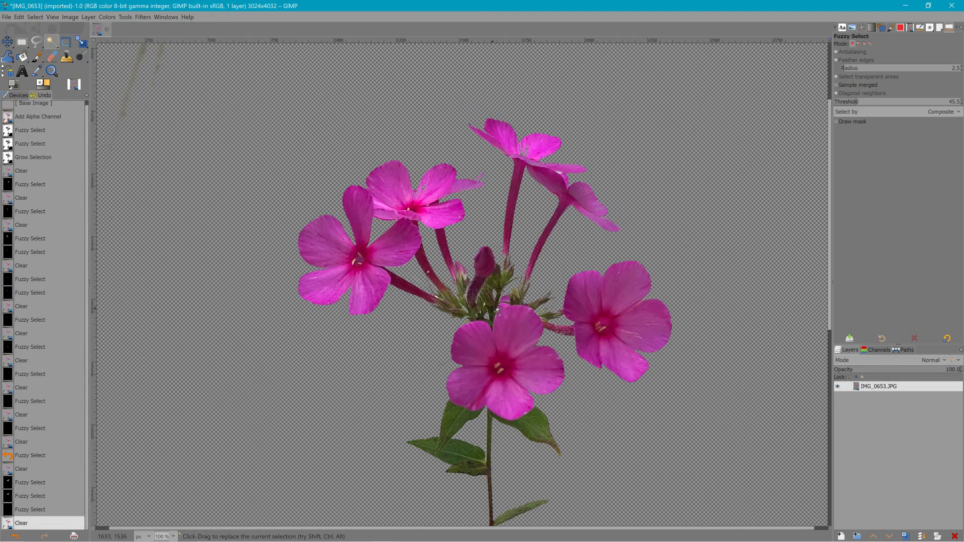
click(518, 310)
key(Delete)
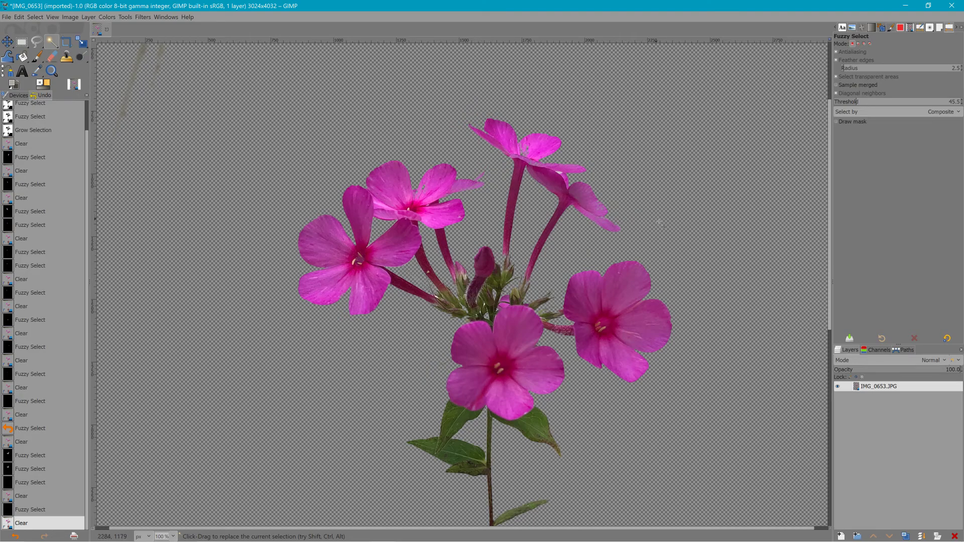
Step: Fuzzy-select and delete the light skin areas of the fingers holding the lower stem
scroll(659, 222, down, 5)
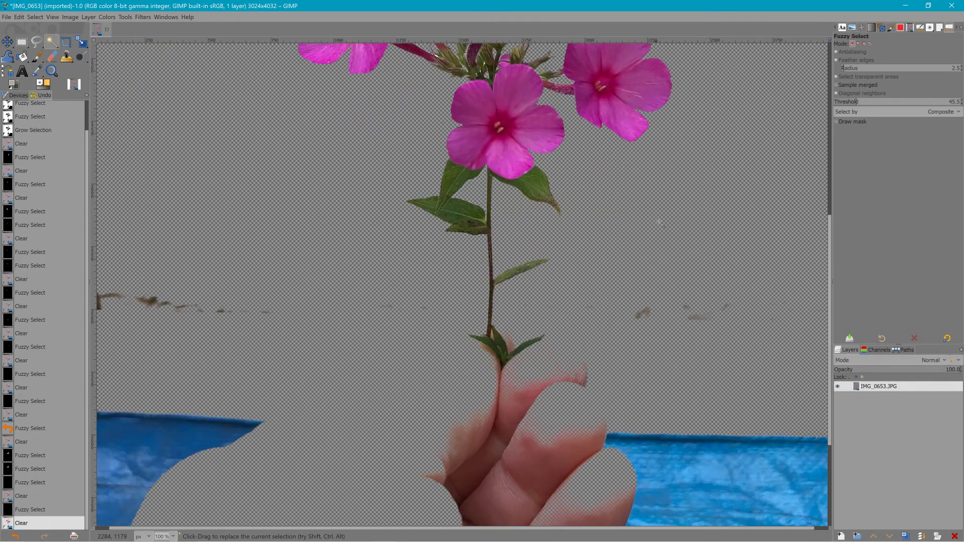
click(513, 346)
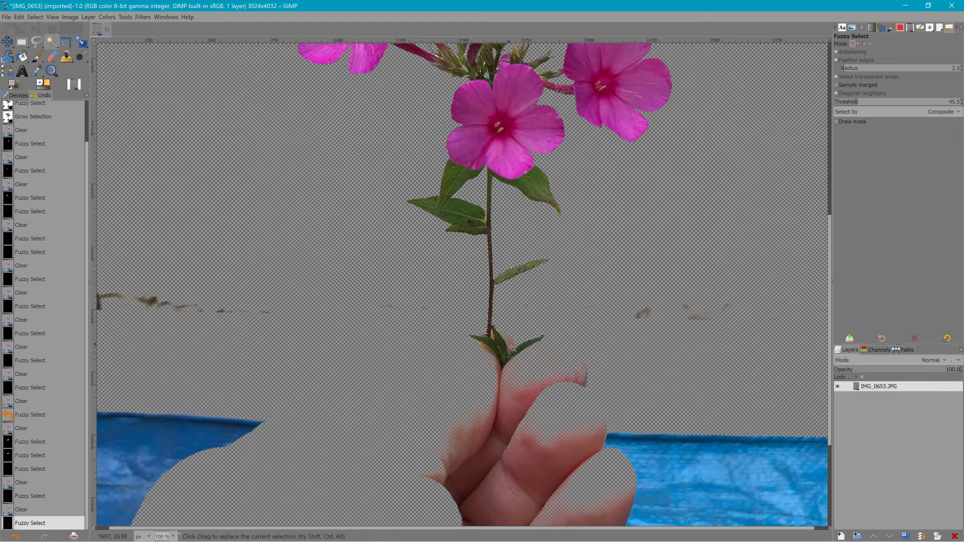
click(497, 354)
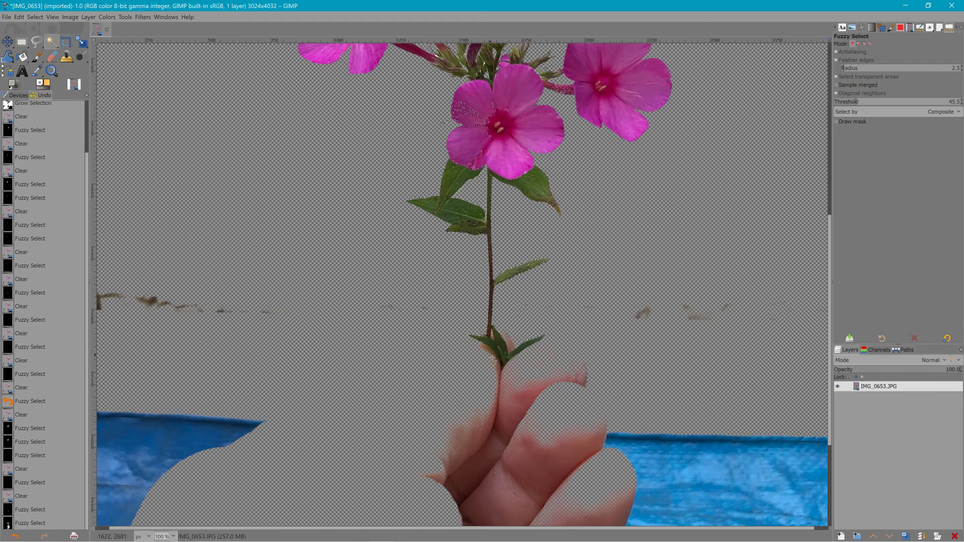
click(512, 346)
key(Delete)
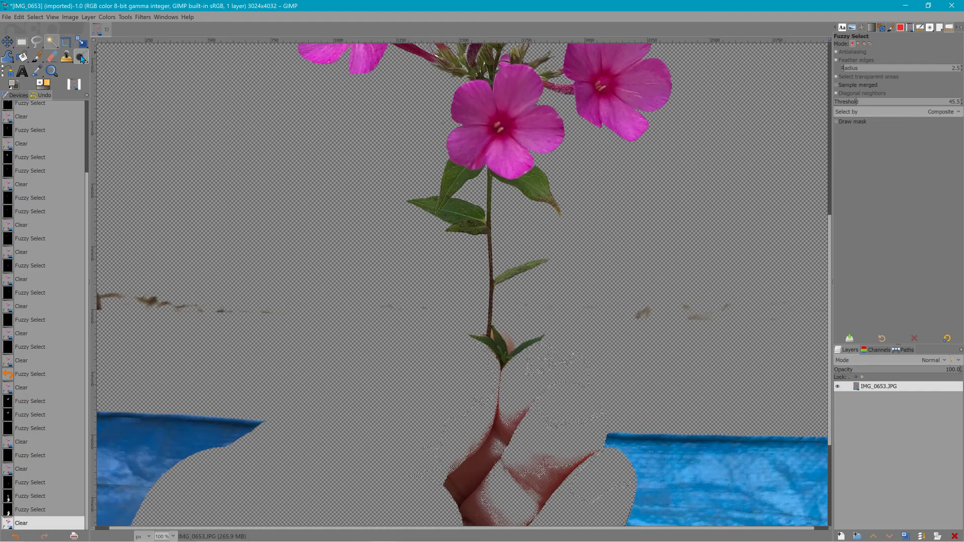
Step: Switch to the Eraser and choose the 2. Hardness 100 brush for it
click(52, 57)
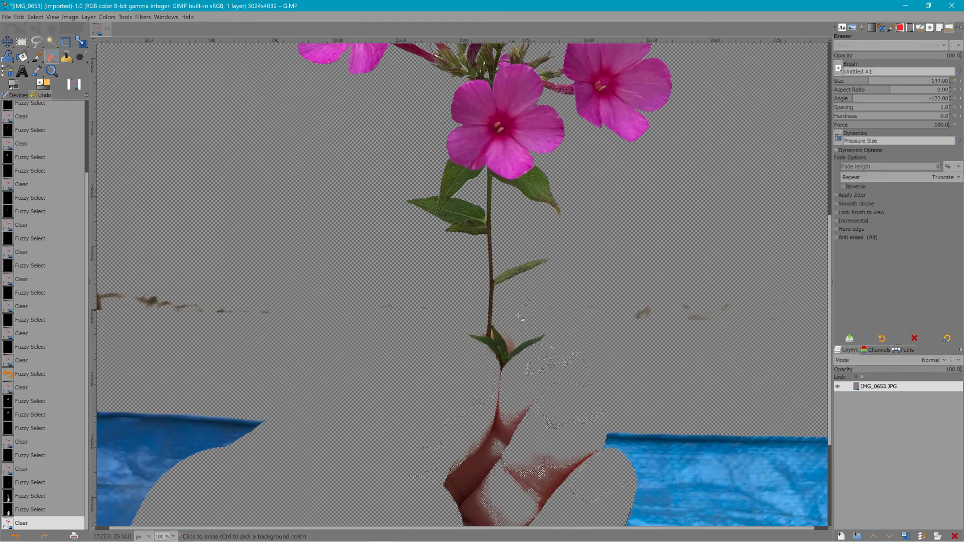
click(838, 69)
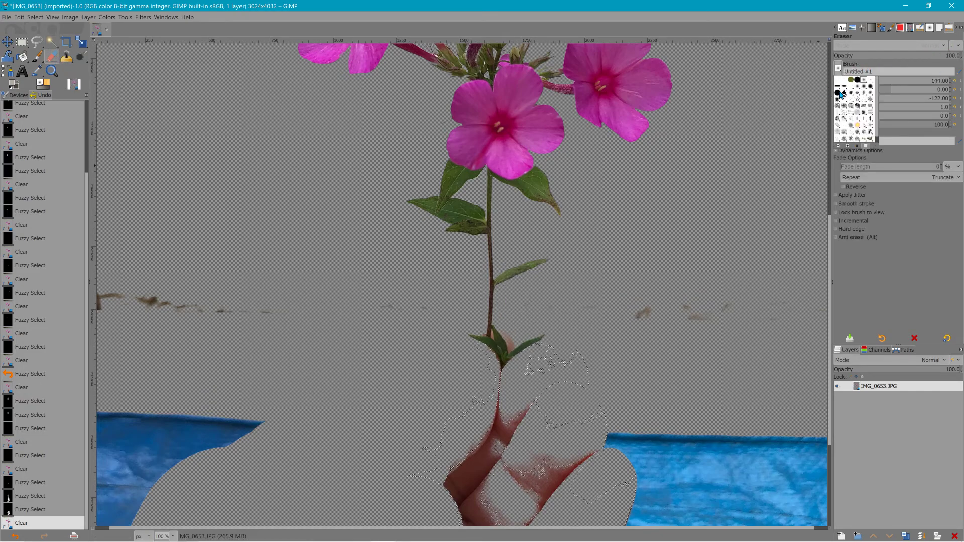
click(837, 95)
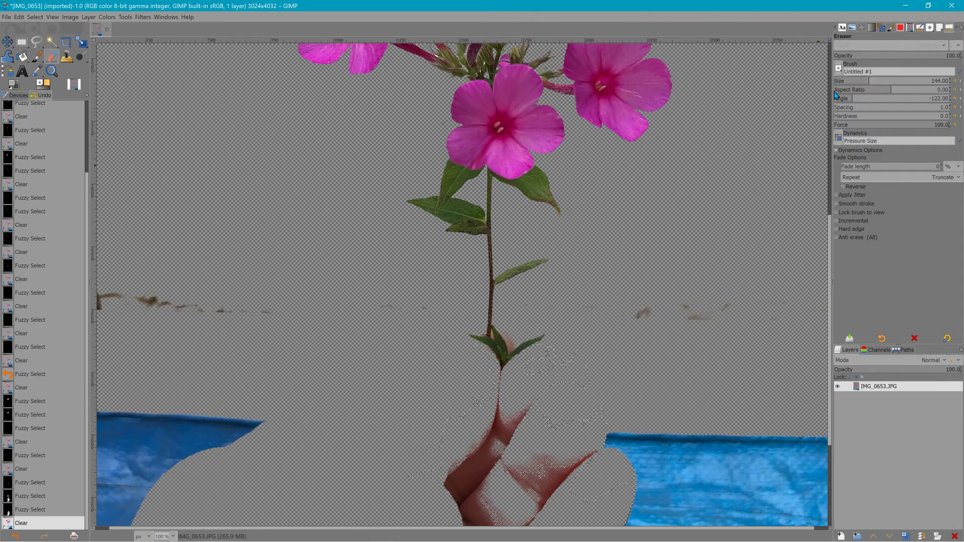
click(838, 69)
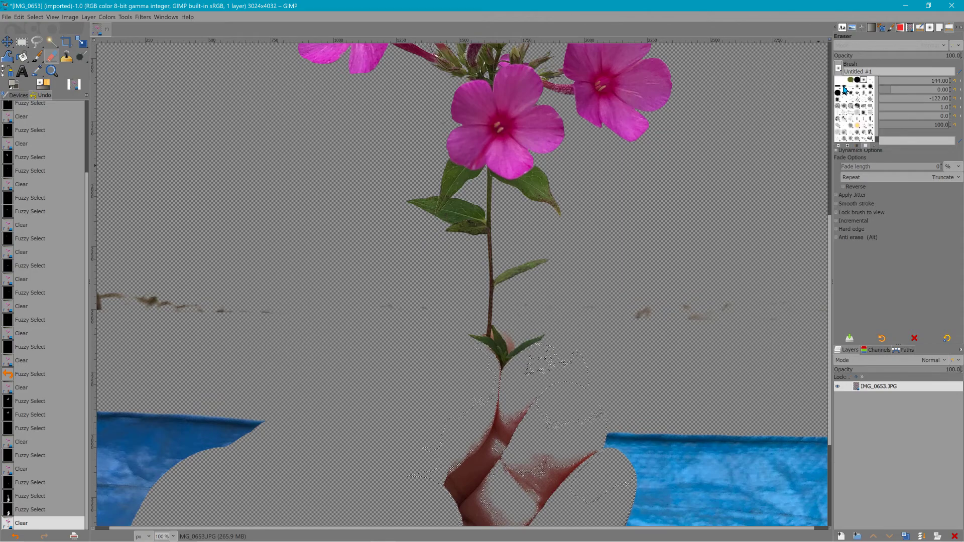
click(845, 88)
double_click(838, 93)
scroll(840, 81, down, 2)
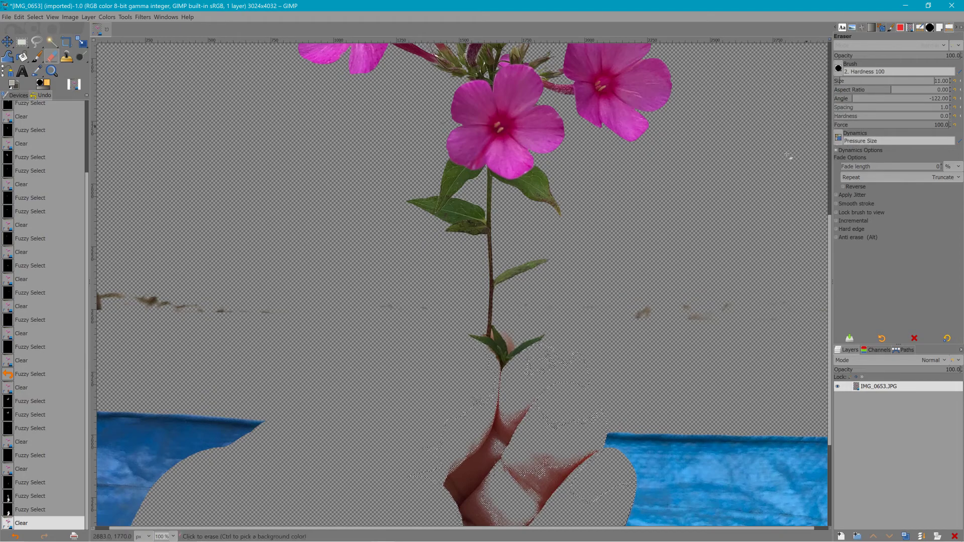
Step: Set the eraser hardness to 100 and try to erase the skin patch between the lowest leaves at 400% zoom
click(172, 536)
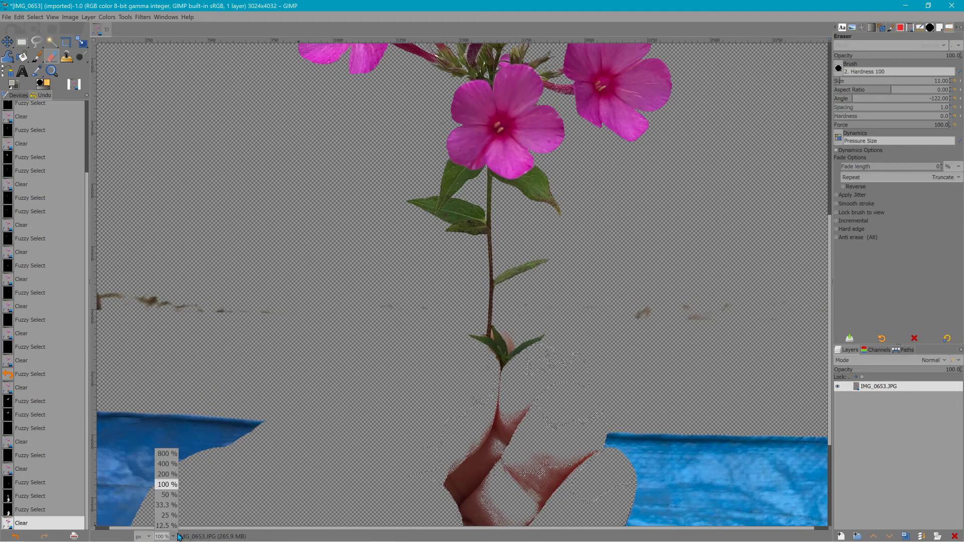
click(168, 465)
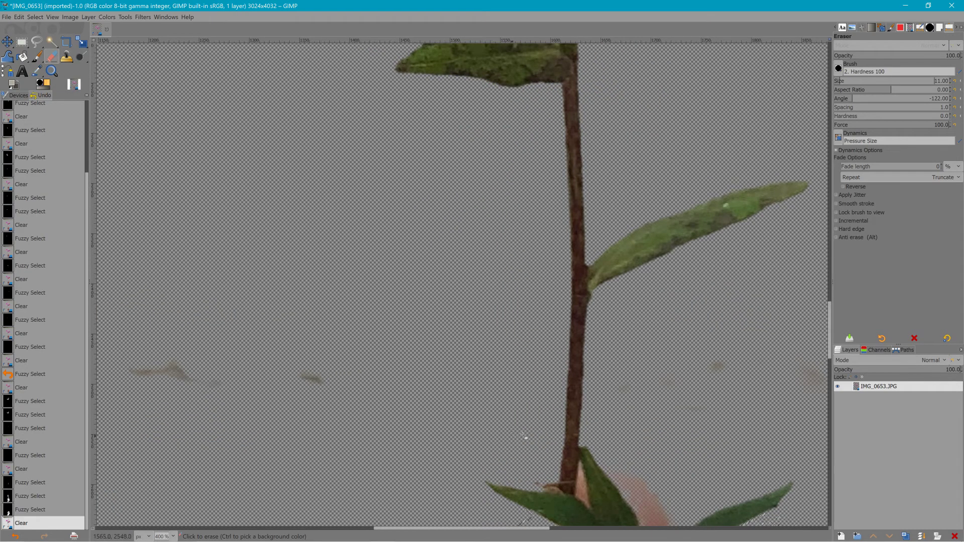
scroll(525, 438, down, 5)
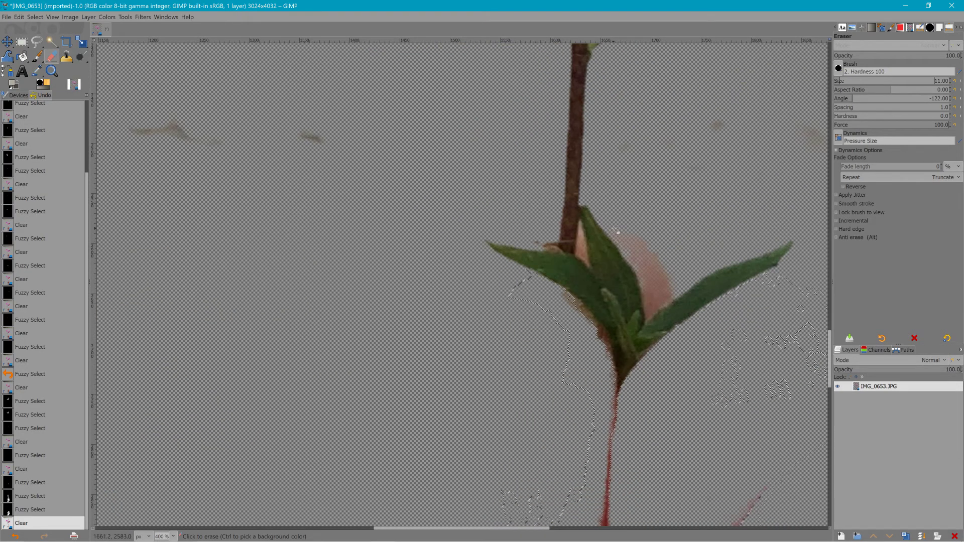
click(642, 269)
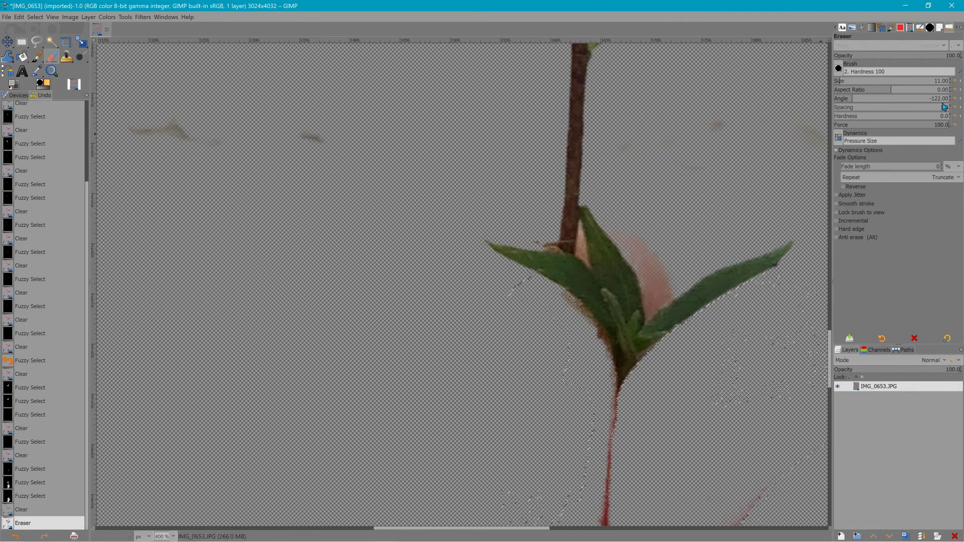
click(934, 116)
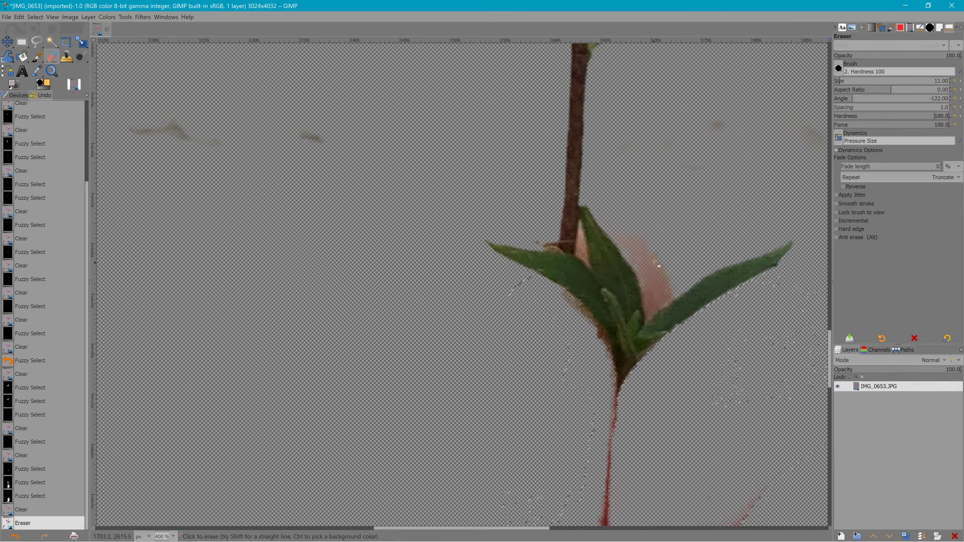
drag(637, 259, 640, 263)
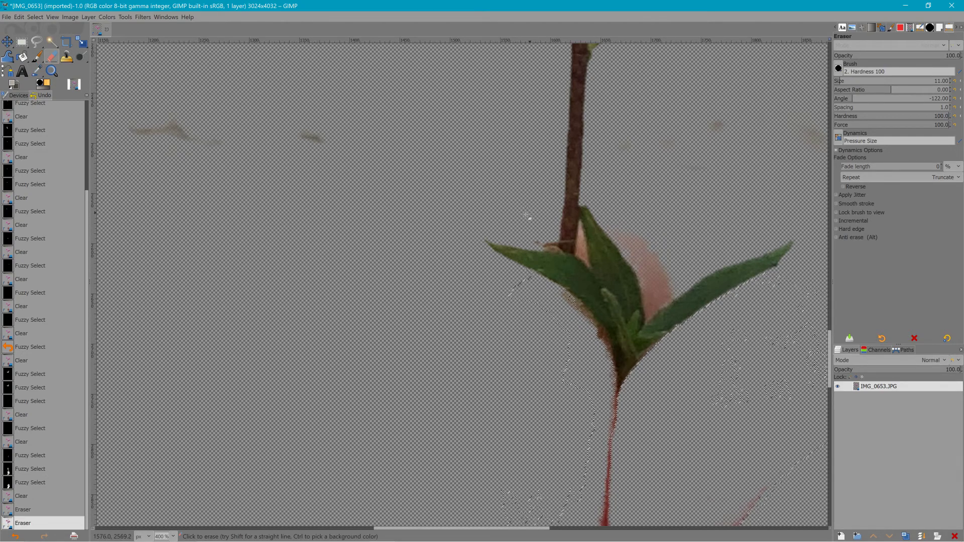
Step: Clear the active selection and erase the skin patch between the lowest leaves and the remnants along their edge
key(r)
click(331, 183)
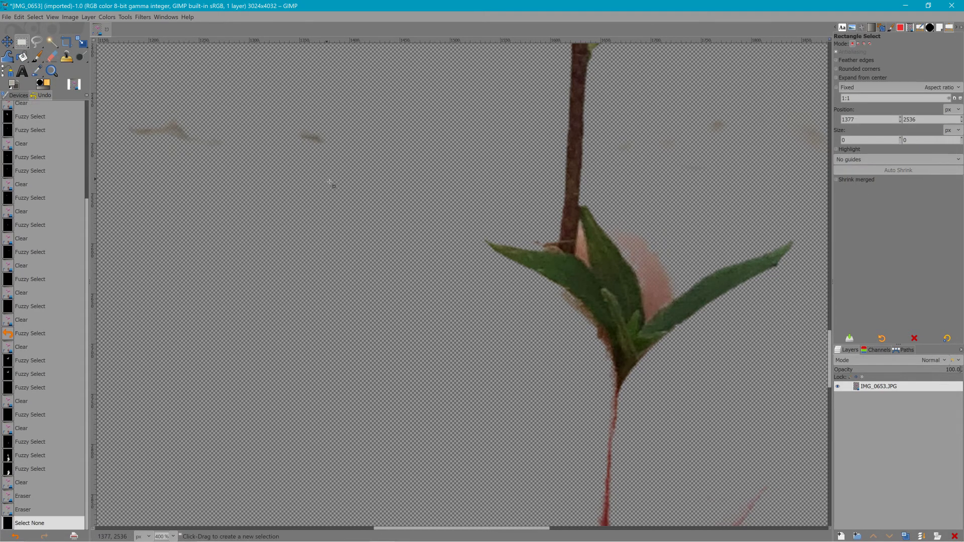
click(52, 57)
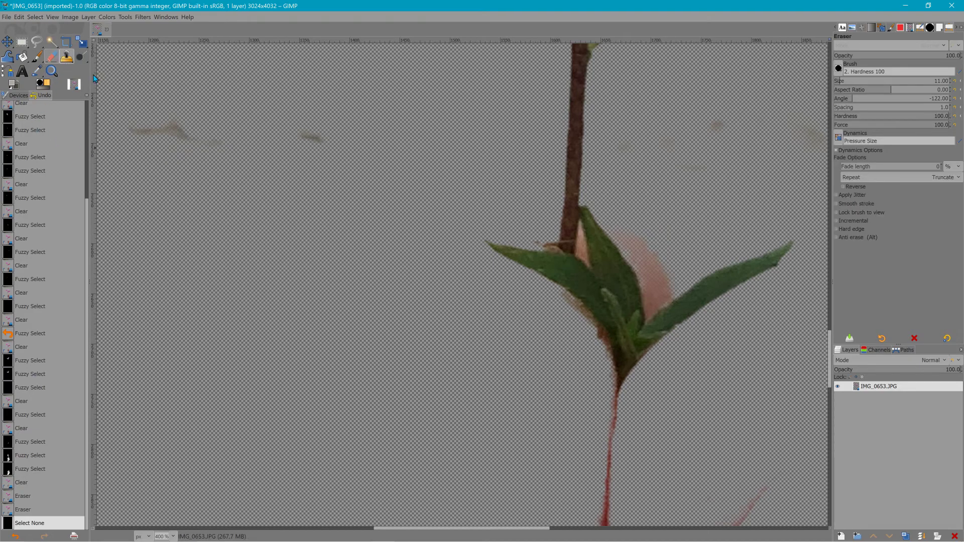
mouse_move(627, 246)
mouse_down()
mouse_move(655, 317)
mouse_move(669, 297)
mouse_up()
mouse_move(666, 295)
mouse_down()
mouse_move(652, 268)
mouse_move(662, 296)
mouse_move(661, 285)
mouse_move(652, 317)
mouse_up()
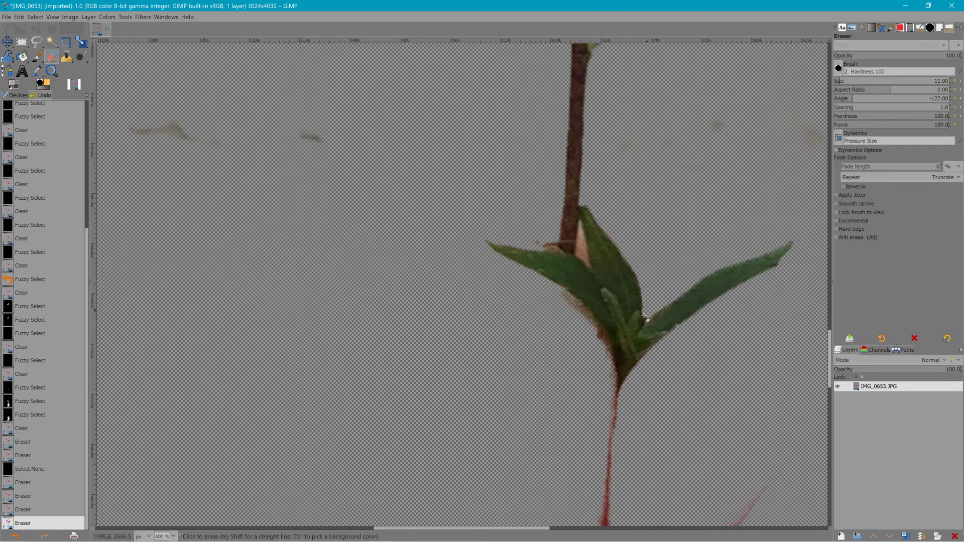
mouse_move(608, 369)
mouse_down()
mouse_move(596, 330)
mouse_move(570, 305)
mouse_move(602, 339)
mouse_move(611, 370)
mouse_move(606, 350)
mouse_up()
drag(544, 246, 543, 245)
Step: Clone nearby petal texture over the transparent holes in the inner petals of the upper-left flower
scroll(676, 224, up, 6)
scroll(675, 224, up, 12)
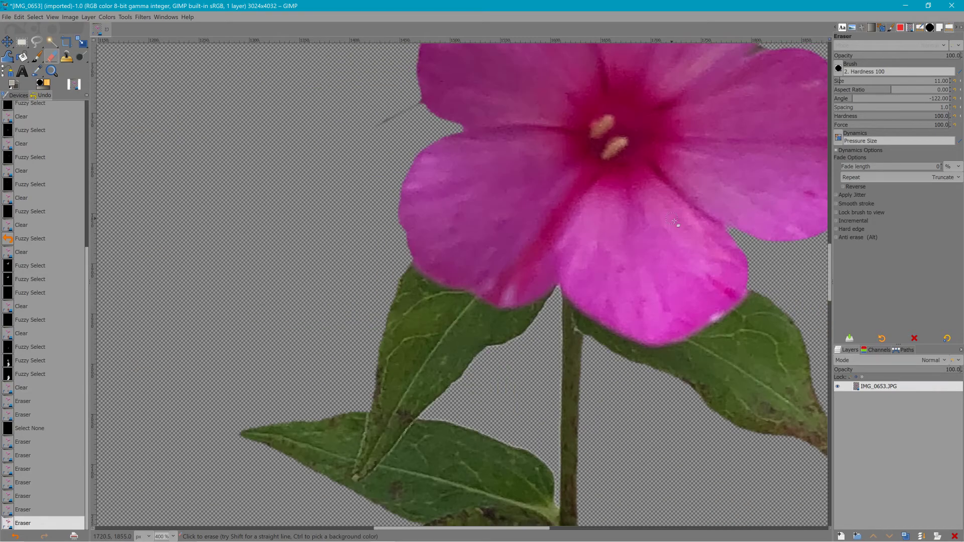
scroll(675, 228, up, 4)
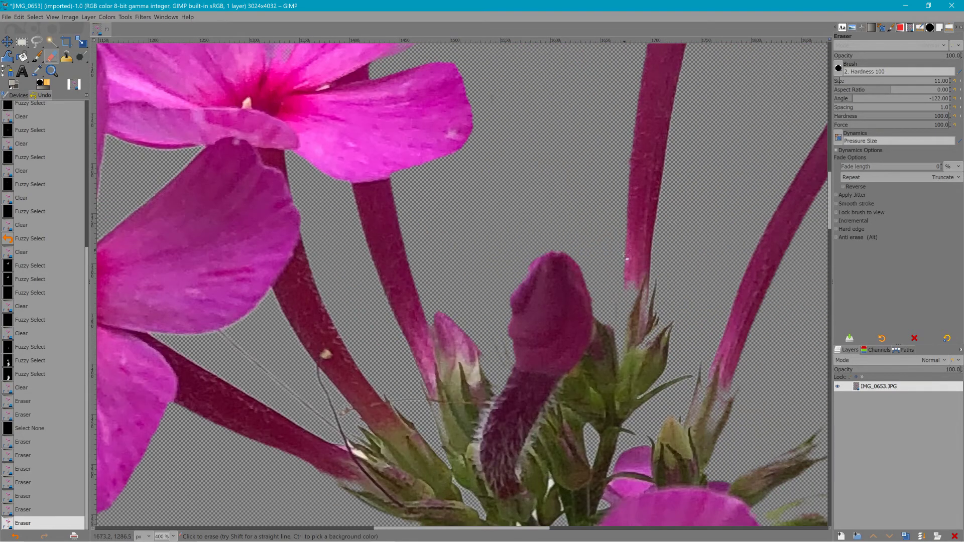
scroll(478, 264, up, 2)
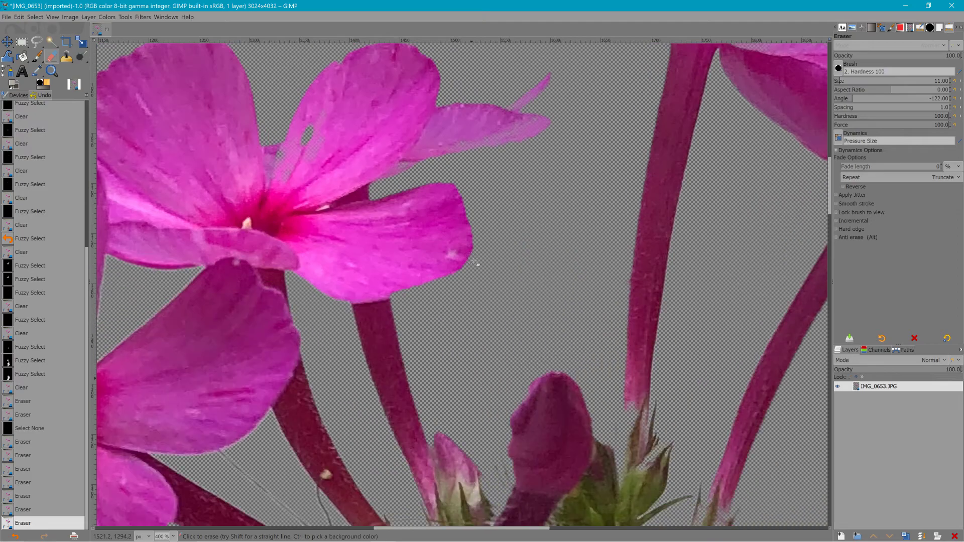
click(65, 58)
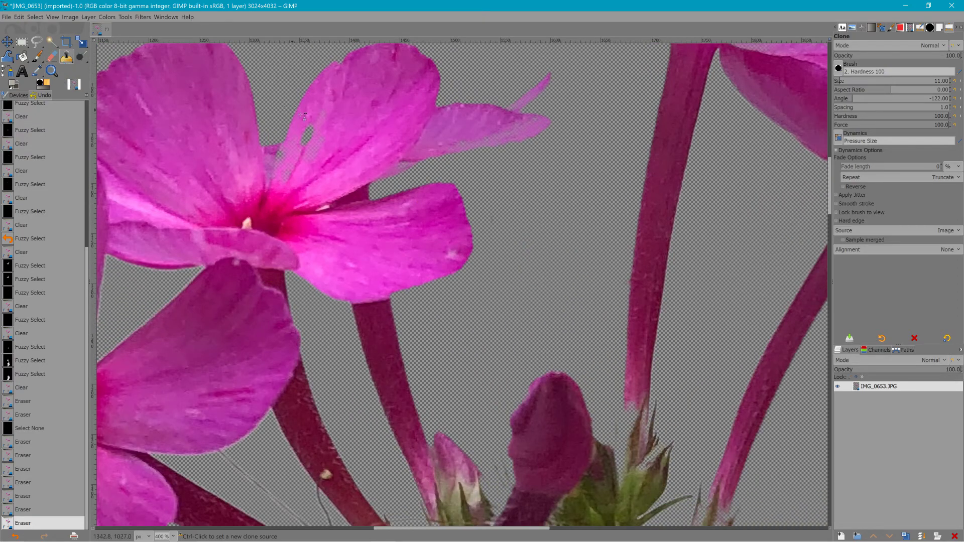
key(ctrl)
ctrl+click(350, 136)
click(322, 132)
click(325, 135)
click(315, 155)
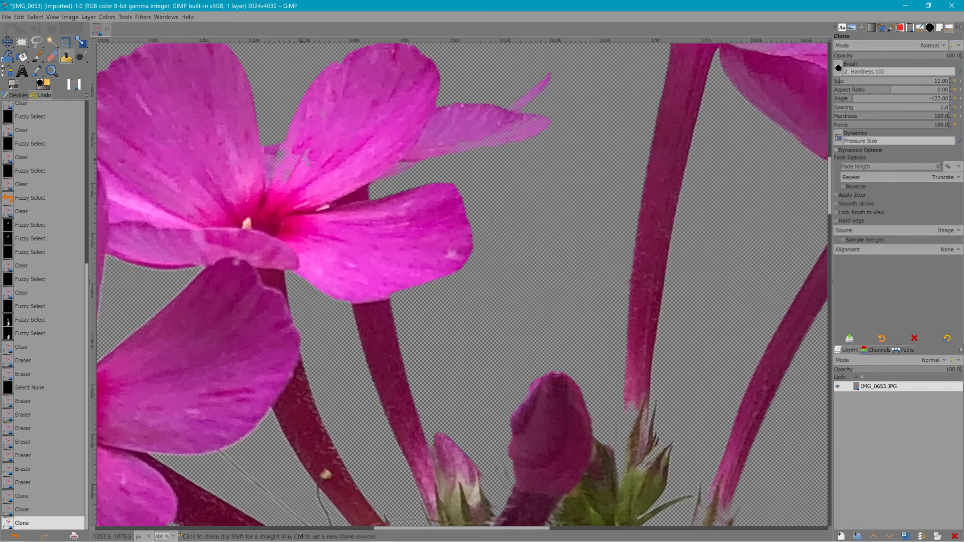
click(305, 176)
mouse_move(286, 185)
mouse_down()
mouse_move(284, 150)
mouse_move(302, 124)
mouse_move(304, 157)
mouse_up()
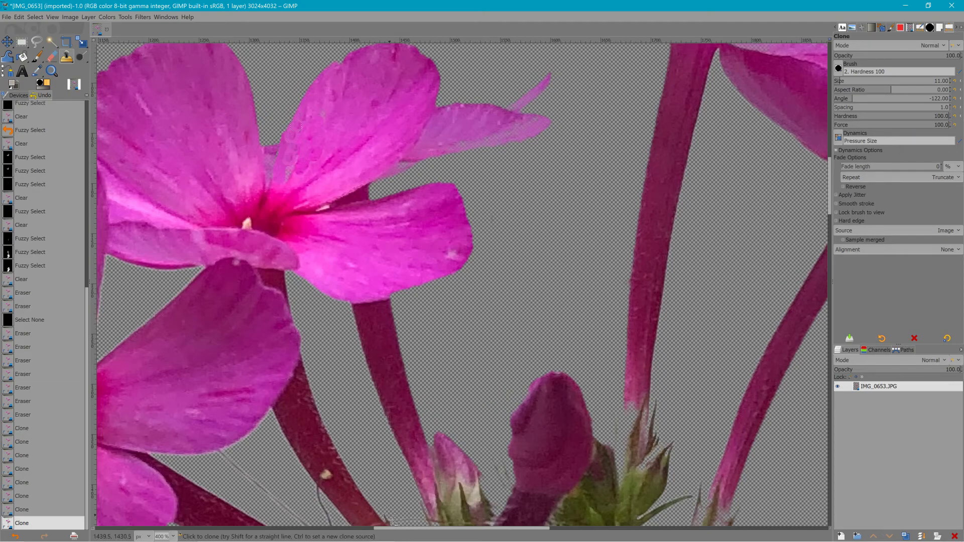
Step: Clone pink petal texture over the transparent holes near the base of the topmost flower's rounded petal
scroll(540, 372, right, 15)
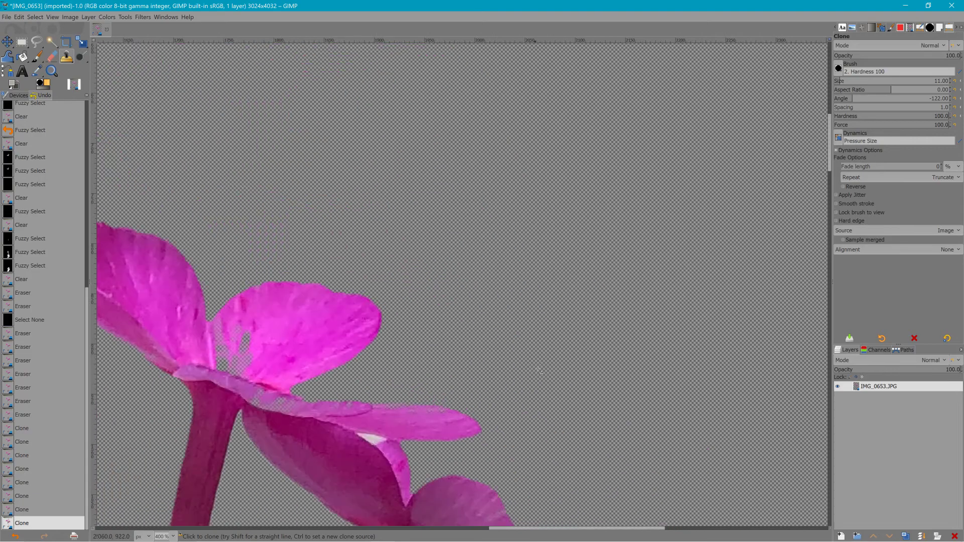
scroll(539, 373, down, 5)
click(246, 226)
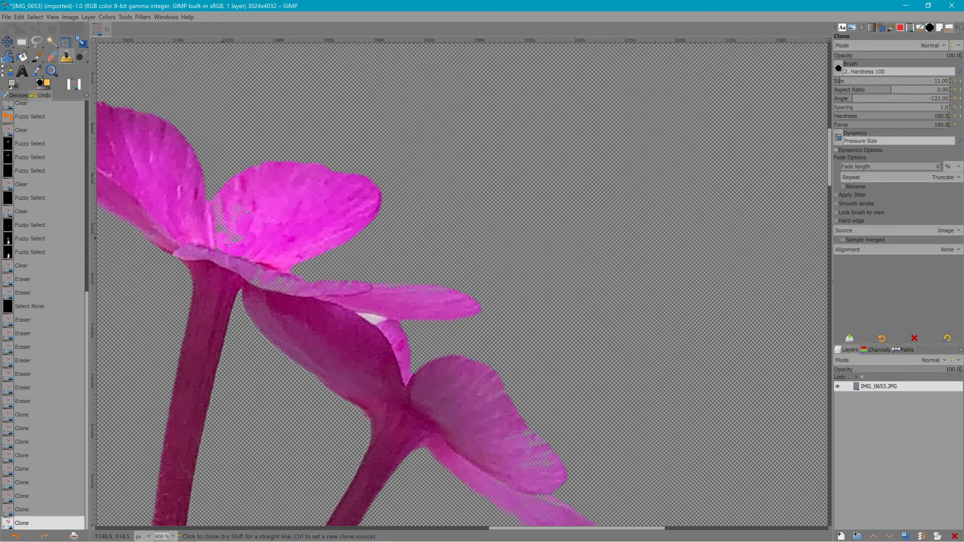
click(228, 228)
click(235, 217)
click(235, 218)
click(236, 221)
click(237, 230)
click(237, 236)
click(237, 243)
click(237, 243)
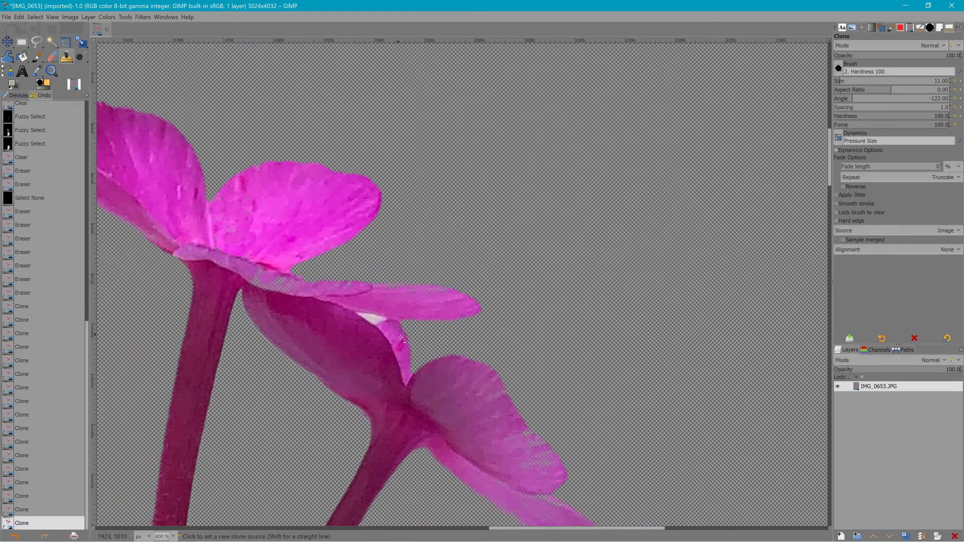
Step: Sample the small pink petal under the topmost flower and clone it over the adjoining white patch
ctrl+click(402, 339)
click(369, 319)
click(380, 325)
Step: Inspect the cut-out from the topmost flowers down to the lowest leaves and hand remnants for leftover areas to clean up
scroll(381, 326, down, 15)
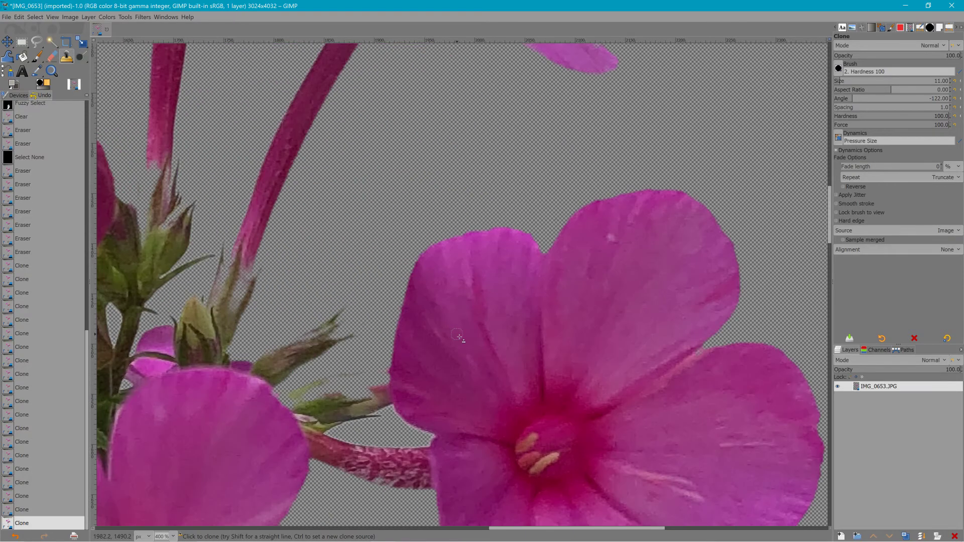
scroll(458, 337, down, 15)
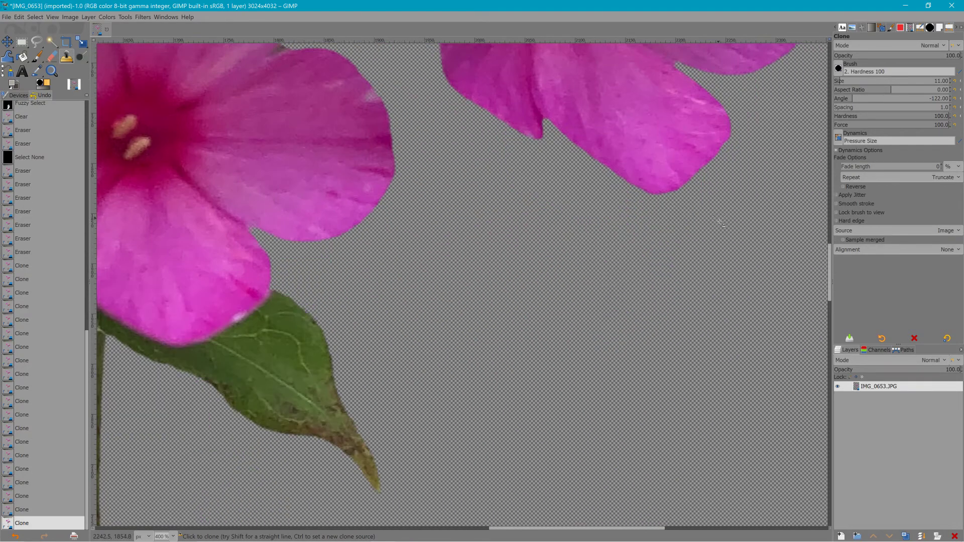
middle_drag(420, 327, 658, 231)
middle_drag(471, 277, 505, 438)
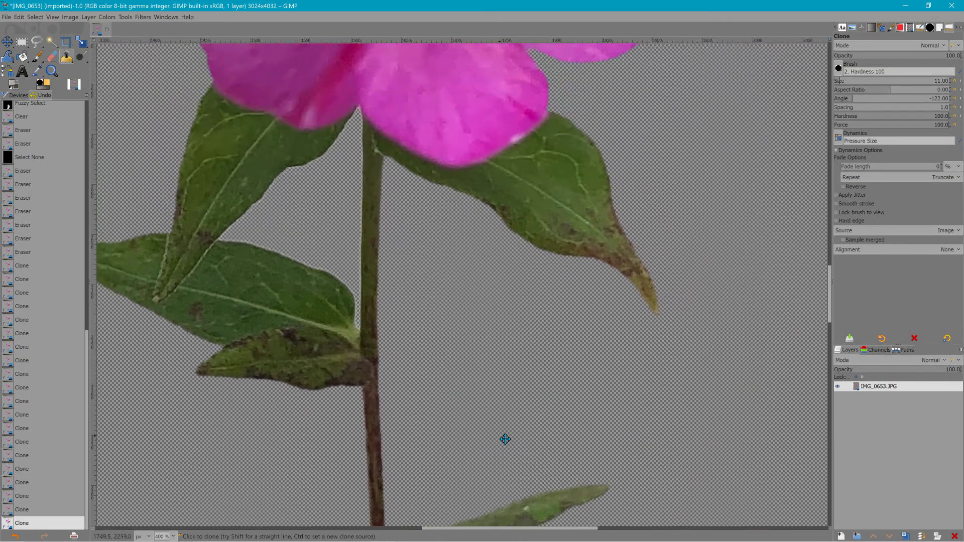
scroll(505, 437, down, 18)
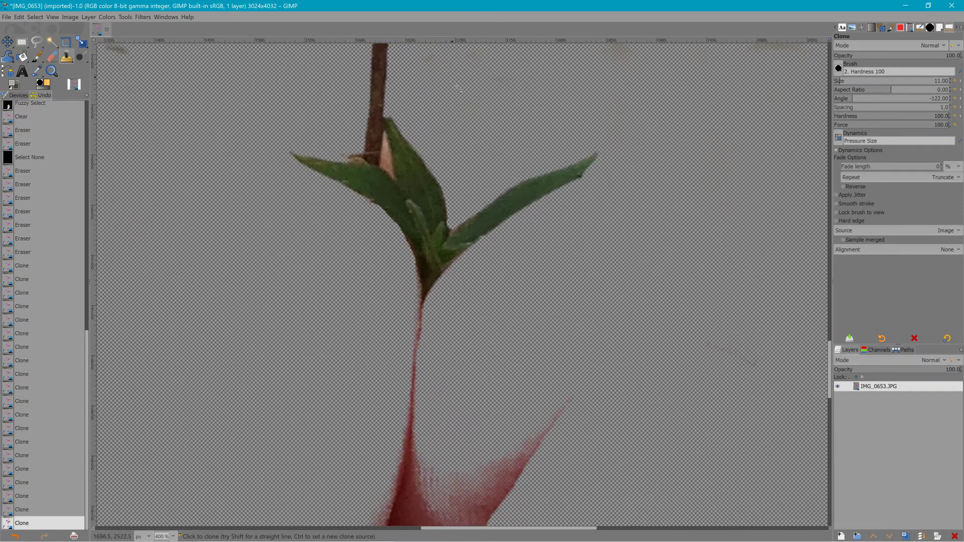
middle_drag(469, 104, 482, 155)
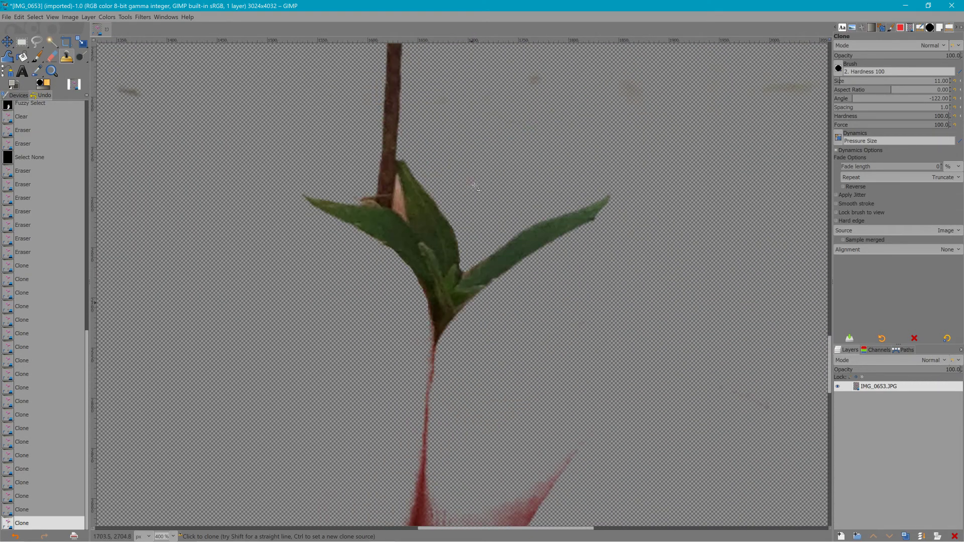
scroll(475, 187, up, 5)
scroll(472, 189, down, 5)
scroll(471, 188, down, 5)
scroll(471, 189, up, 20)
scroll(472, 189, down, 10)
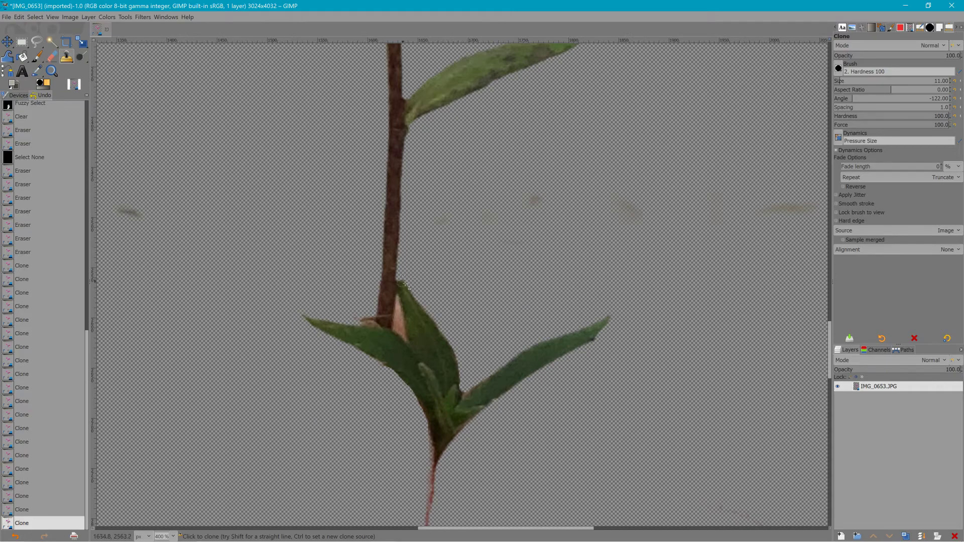
Step: Erase the skin patch by the stem, the tips of the lowest leaves and the small dark speck left of the stem
click(52, 57)
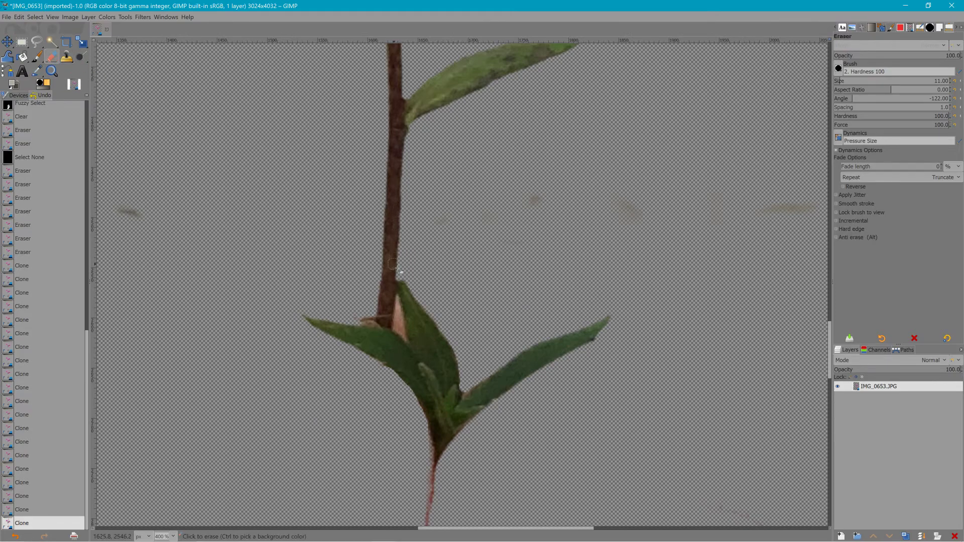
drag(407, 284, 398, 342)
mouse_move(411, 307)
mouse_down()
mouse_move(416, 301)
mouse_move(428, 343)
mouse_up()
mouse_move(374, 323)
mouse_down()
mouse_move(367, 347)
mouse_move(334, 329)
mouse_move(343, 340)
mouse_move(334, 347)
mouse_up()
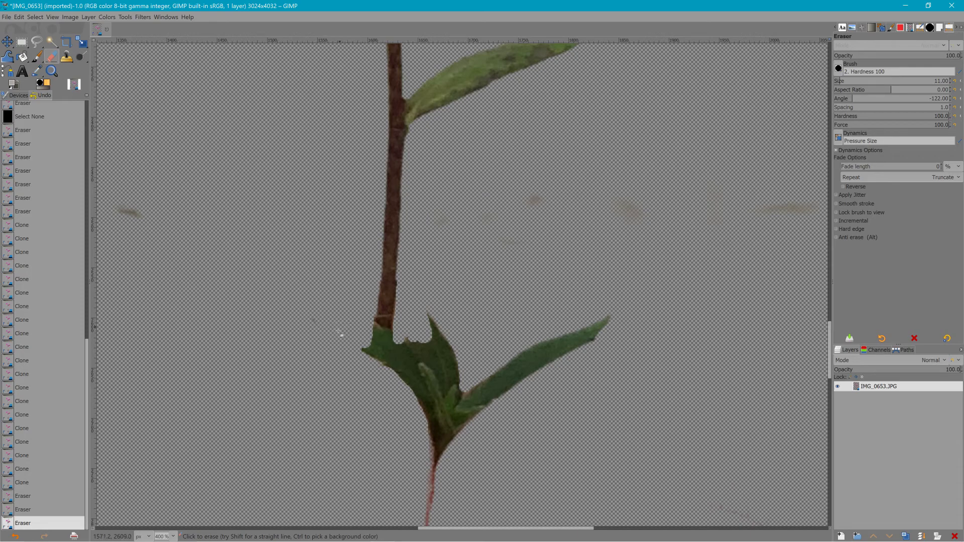
drag(119, 209, 140, 217)
drag(428, 314, 445, 332)
mouse_move(605, 321)
mouse_down()
mouse_move(533, 359)
mouse_move(585, 355)
mouse_move(520, 364)
mouse_move(498, 397)
mouse_move(489, 389)
mouse_move(510, 383)
mouse_move(514, 411)
mouse_up()
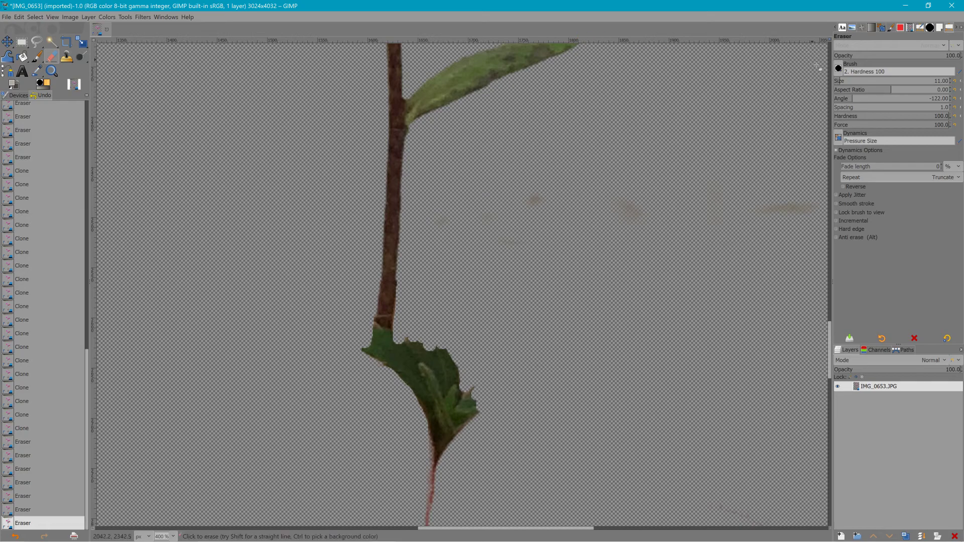
Step: Switch the eraser to the 2. Hardness 025 brush at size 113
click(840, 76)
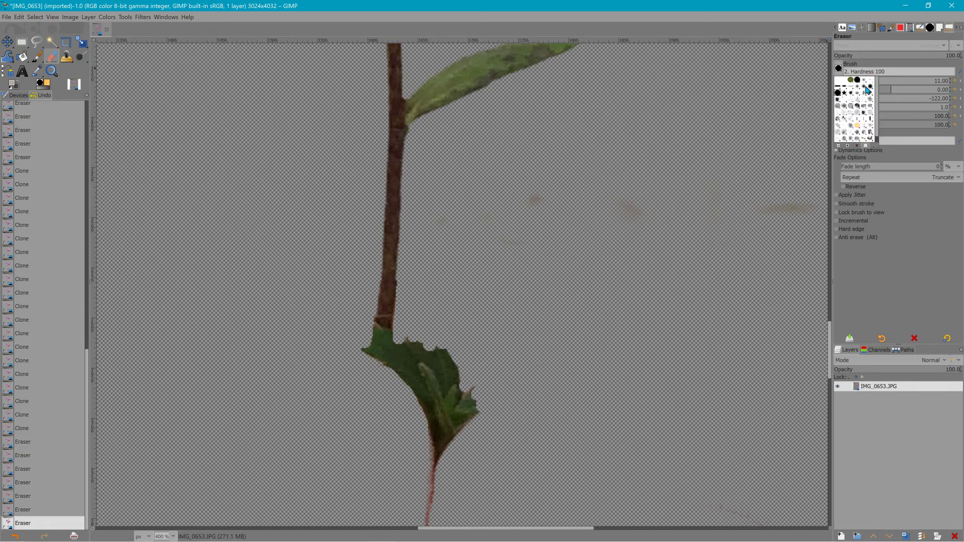
click(862, 90)
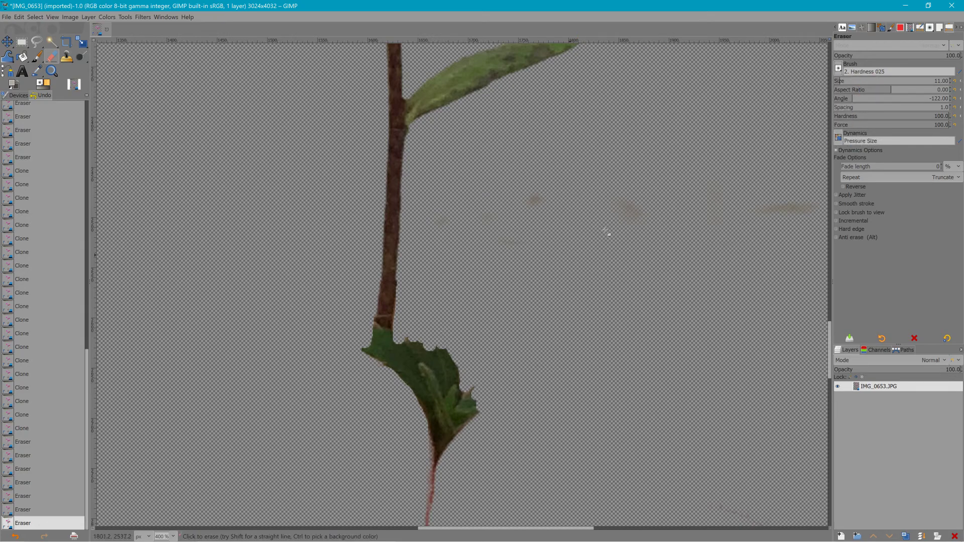
click(863, 80)
drag(470, 337, 488, 381)
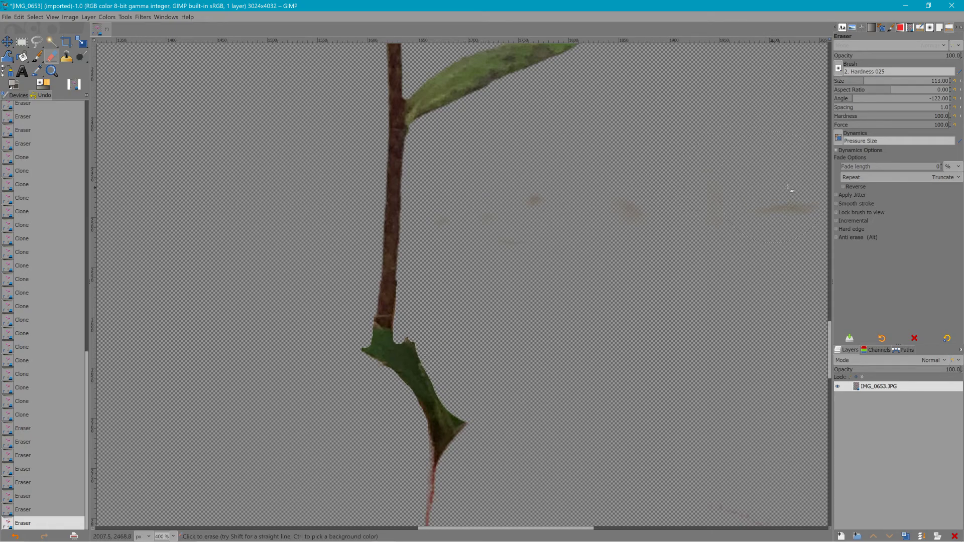
key(ctrl+z)
drag(939, 124, 835, 125)
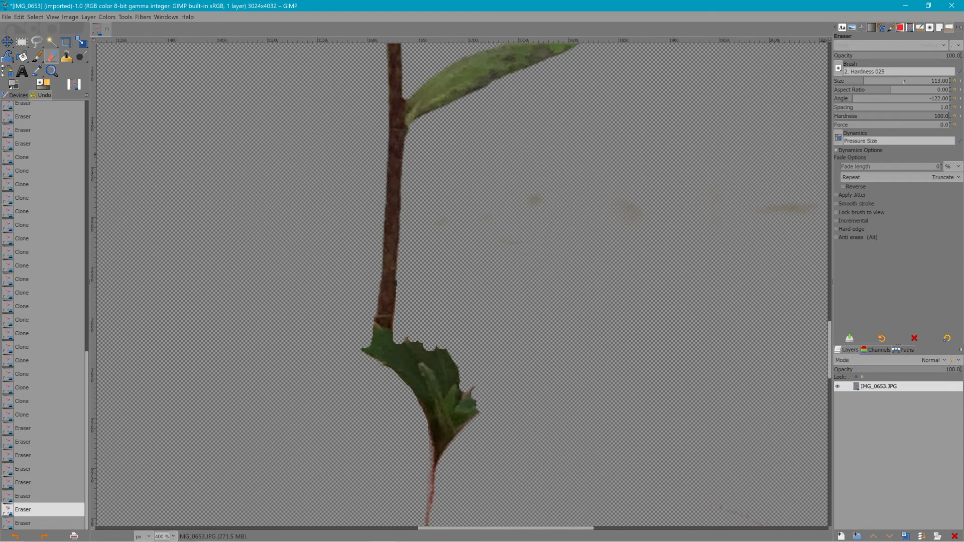
click(848, 124)
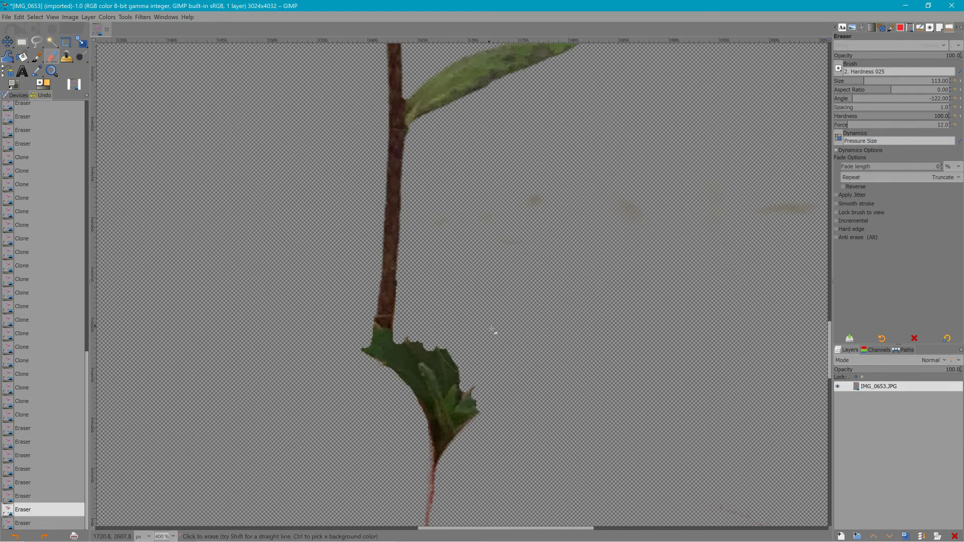
drag(493, 330, 490, 370)
key(ctrl+z)
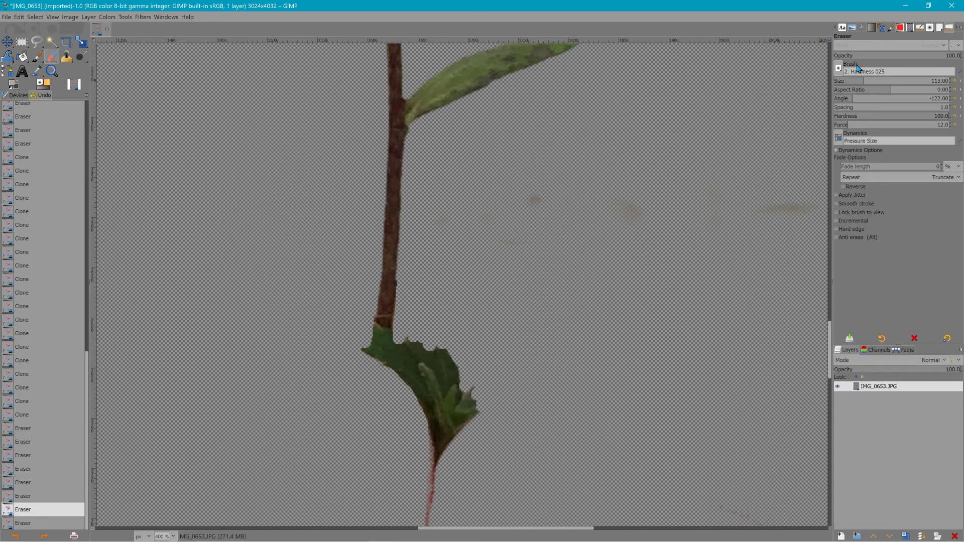
Step: Set the eraser's force to 100 and hardness to 0, and softly erase the right side of the remaining lowest leaves
click(867, 116)
mouse_move(866, 126)
mouse_down()
mouse_move(851, 132)
mouse_move(952, 125)
mouse_up()
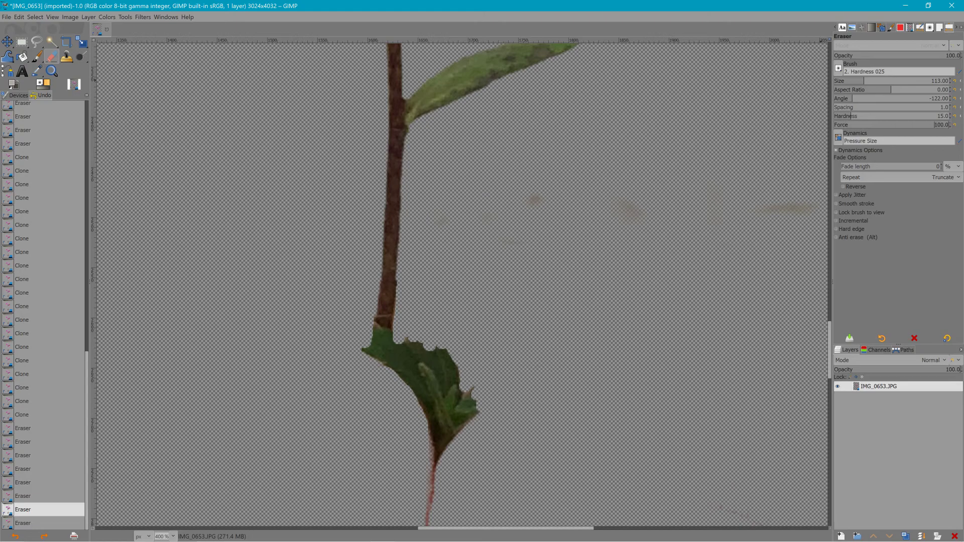
drag(866, 121, 834, 118)
drag(484, 330, 490, 413)
click(457, 349)
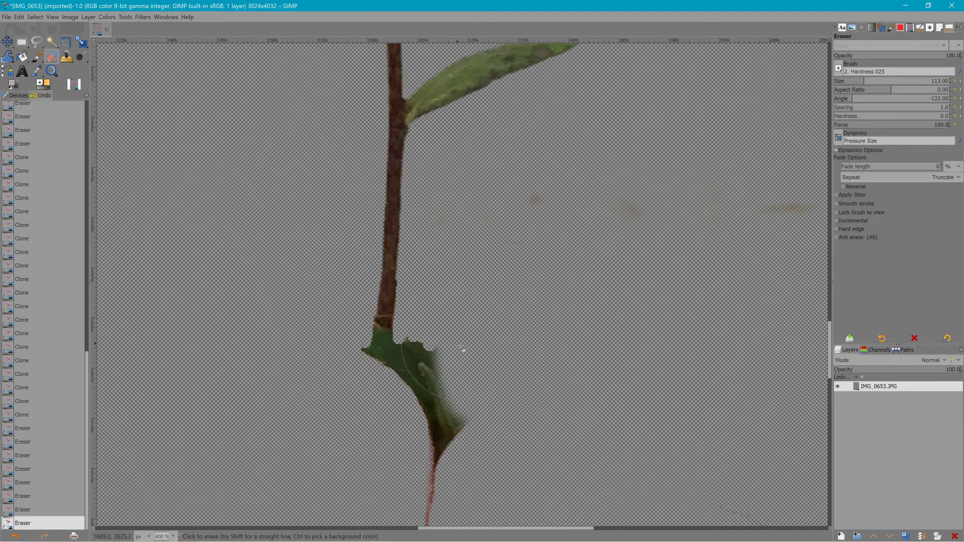
click(462, 353)
click(460, 355)
click(459, 355)
click(460, 352)
click(462, 351)
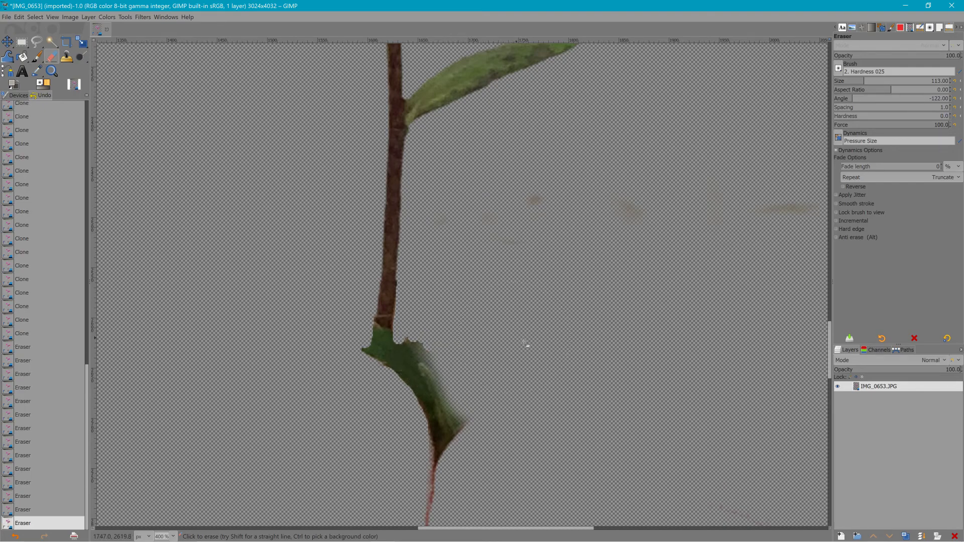
Step: Erase the row of faint brown specks to the right of the stem above the lowest leaves
click(21, 41)
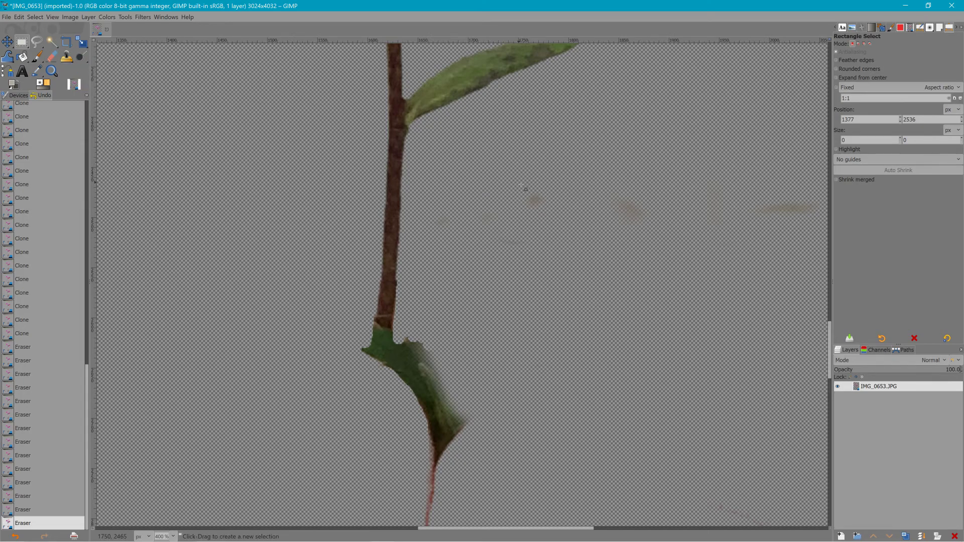
click(52, 56)
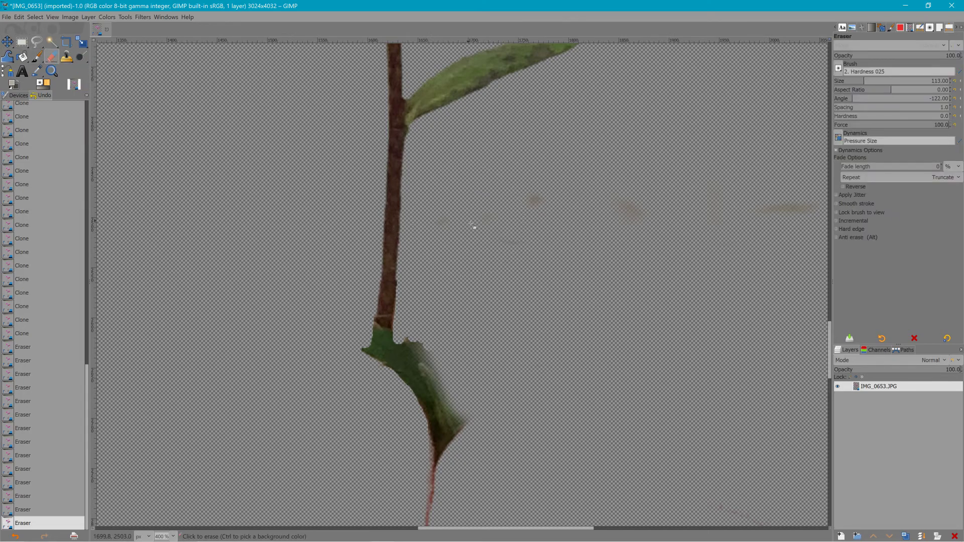
drag(533, 202, 780, 209)
Step: Erase the leftover leaf stub at the stem's lower end and the brown specks far to the right of the stem
scroll(666, 205, down, 10)
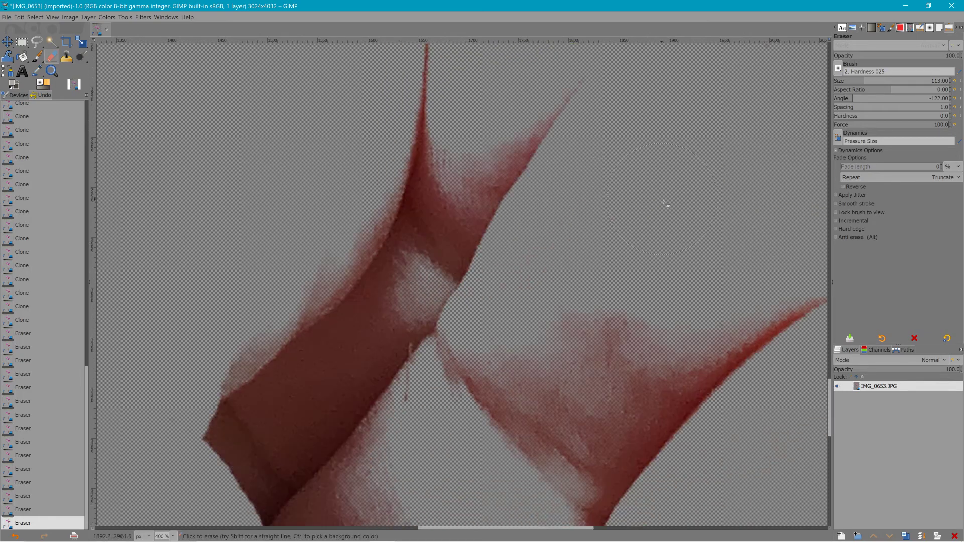
click(173, 537)
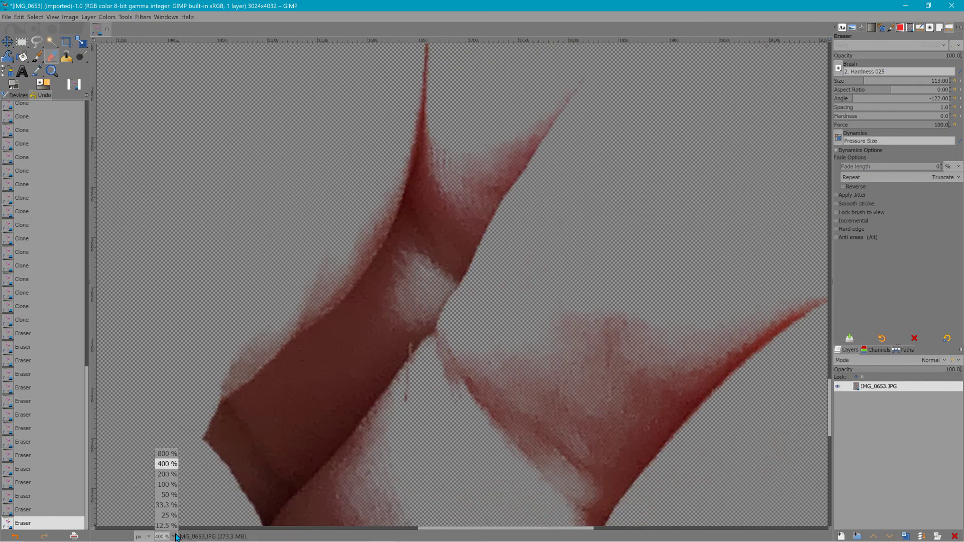
click(167, 484)
scroll(459, 305, up, 4)
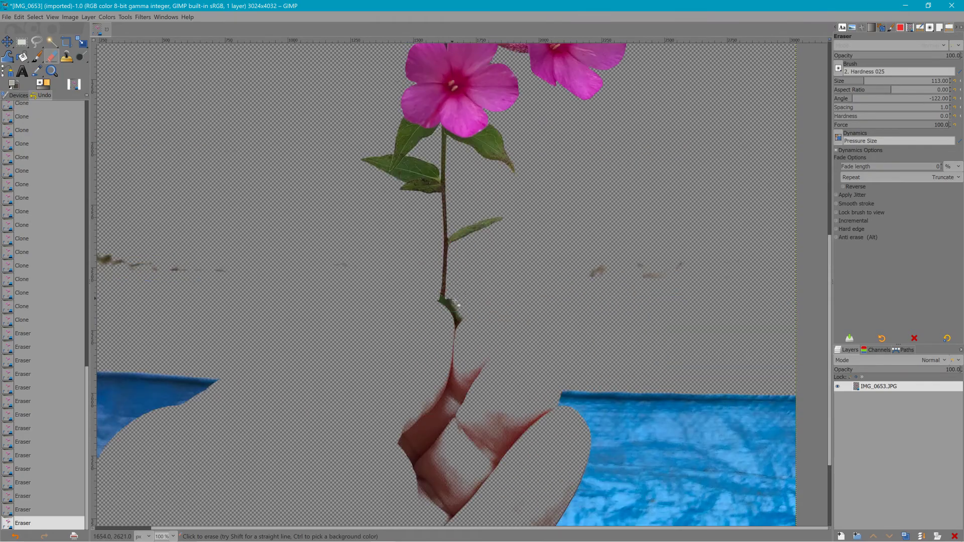
drag(455, 315, 444, 299)
click(721, 272)
Step: Crop the image to a 1:1 square of about 1877 px around the flower, and erase the faint specks left of the stem's base
scroll(716, 251, up, 11)
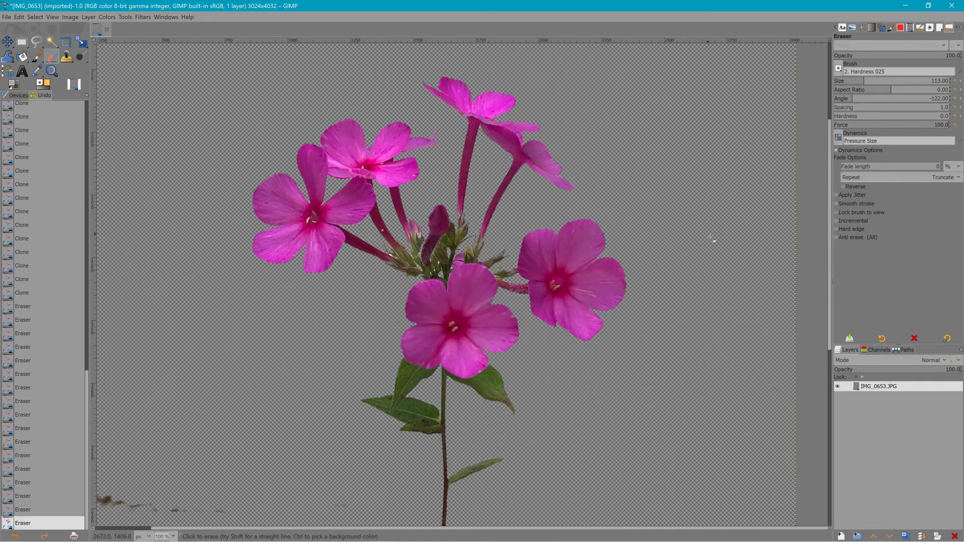
scroll(771, 139, down, 4)
click(66, 41)
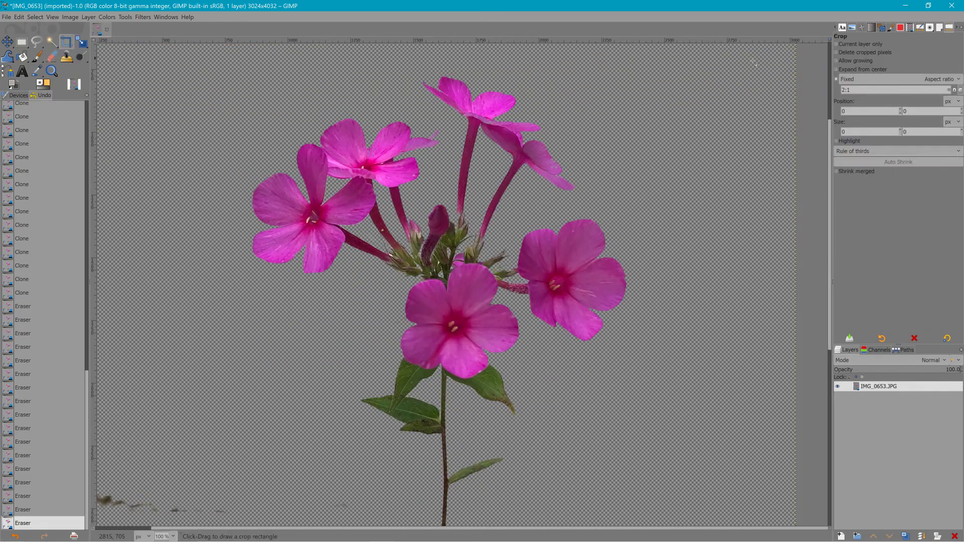
text(1:1)
drag(216, 60, 688, 497)
scroll(639, 468, down, 1)
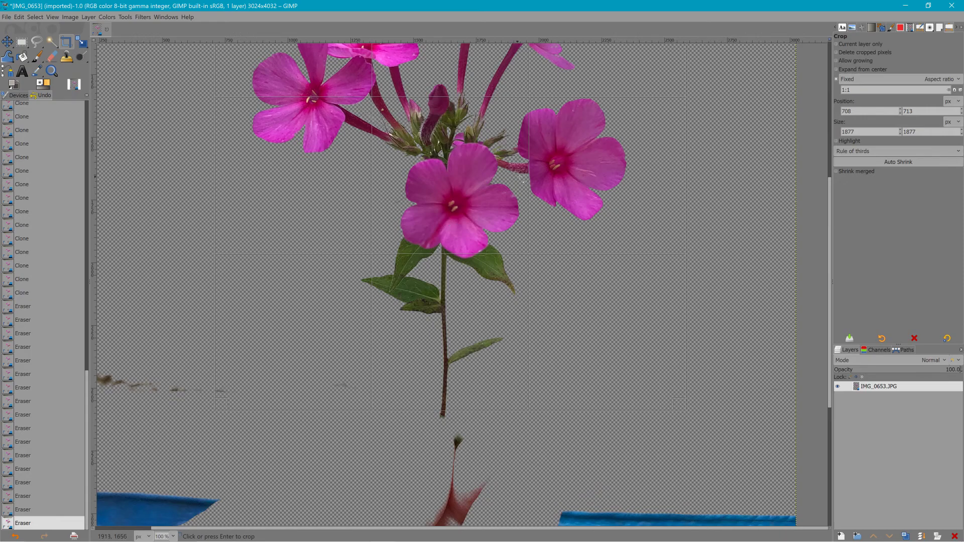
scroll(520, 176, up, 5)
scroll(519, 173, down, 5)
click(453, 218)
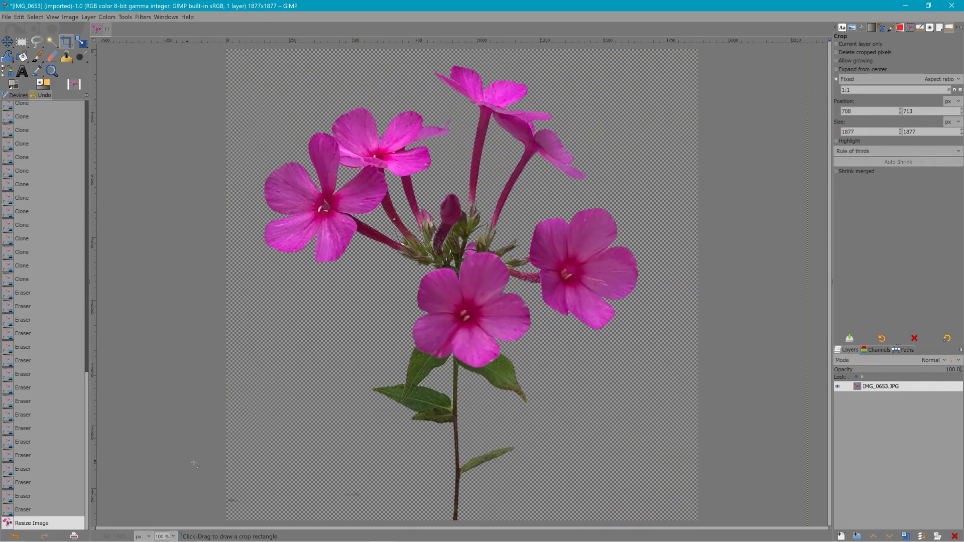
click(52, 56)
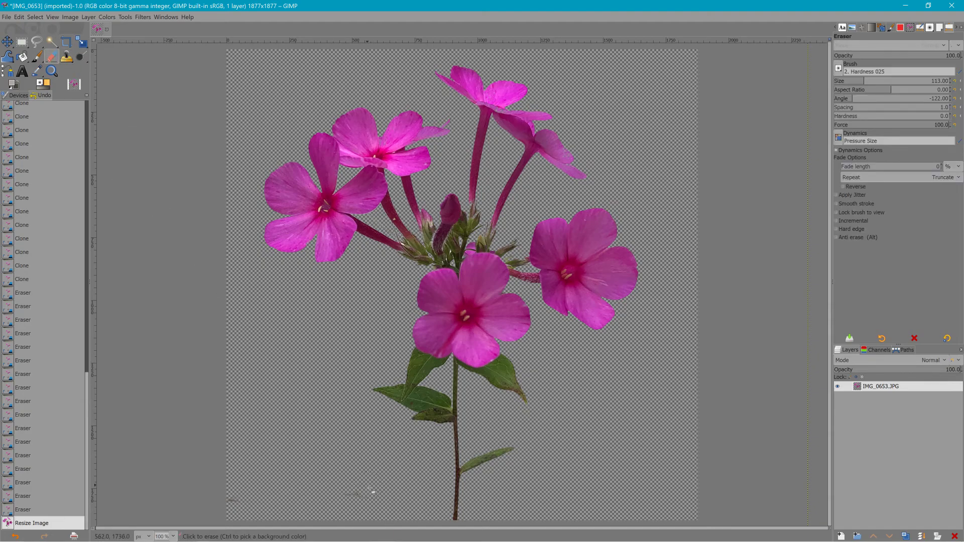
click(245, 494)
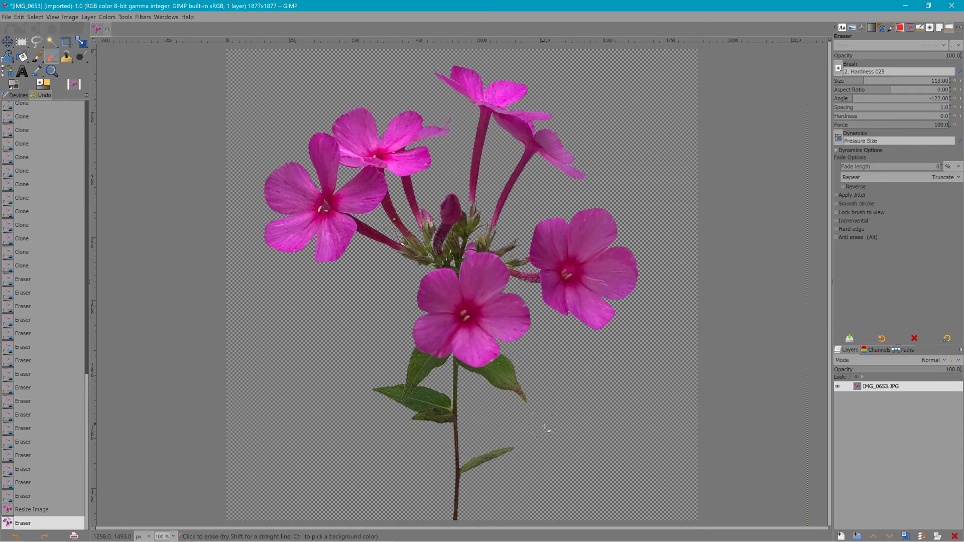
Step: Add a 1877 × 1877 px layer filled with the background color and place it beneath the IMG_0653.JPG layer
right_click(873, 399)
click(898, 171)
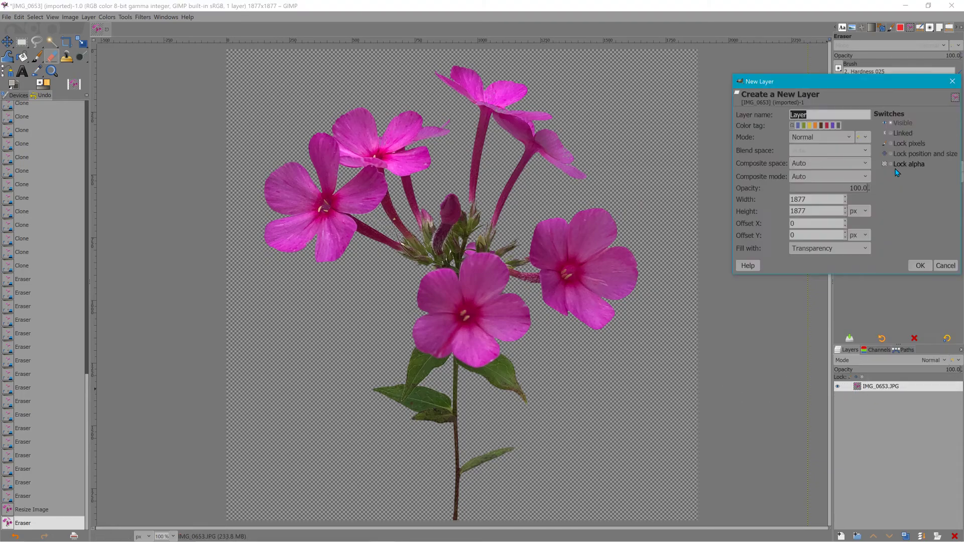
click(828, 248)
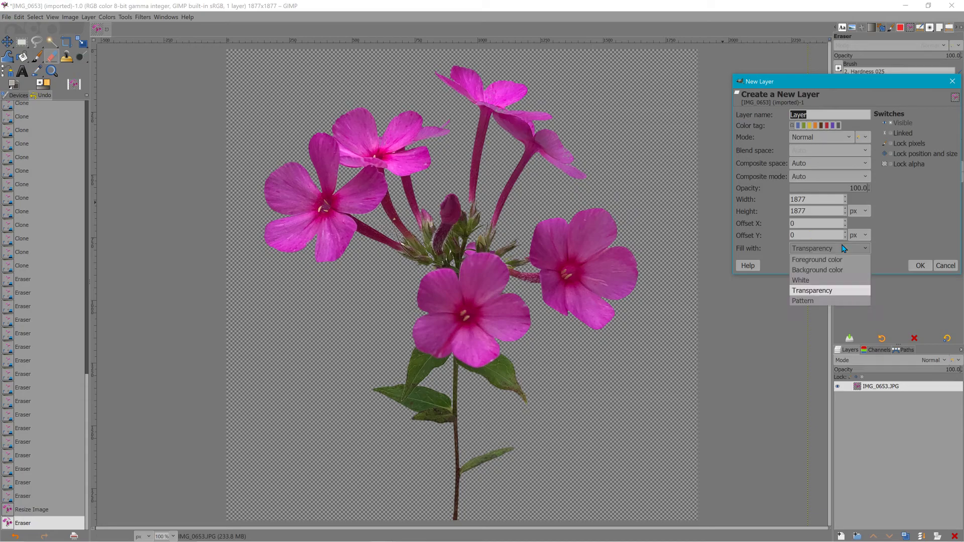
click(824, 270)
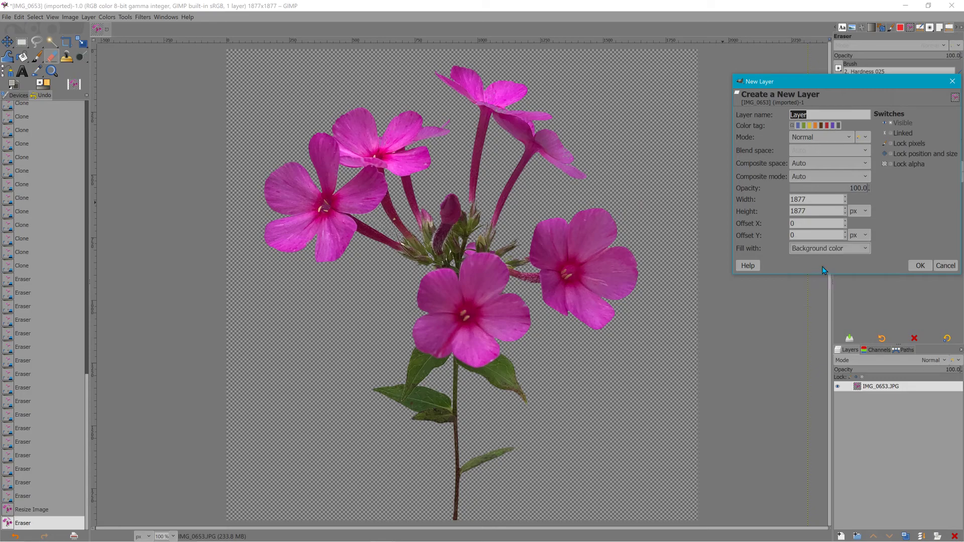
click(920, 266)
drag(887, 397, 883, 387)
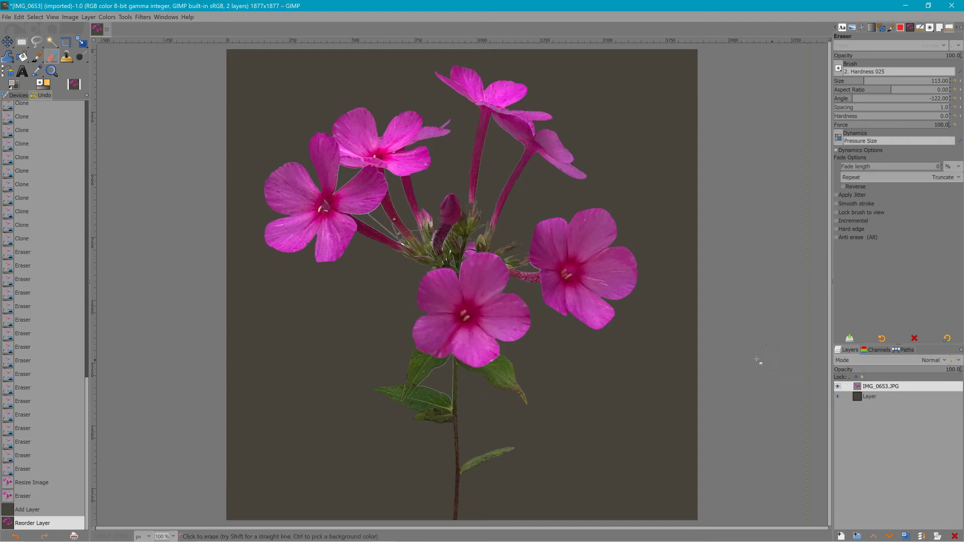
Step: Erase faint background remnants left of the front flower and beside the outer petal of the upper-left flower on the IMG_0653.JPG layer
click(408, 315)
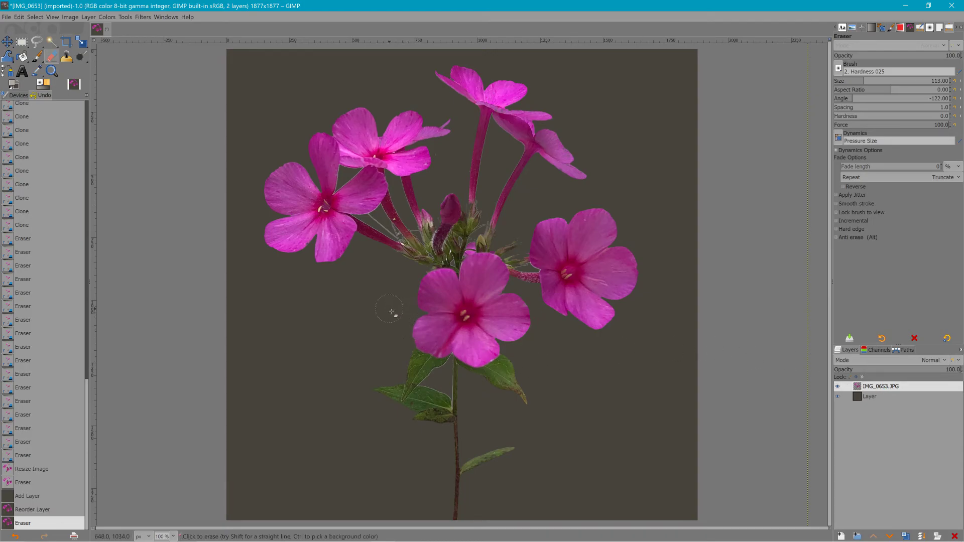
click(457, 170)
click(455, 168)
click(451, 165)
click(451, 164)
click(450, 162)
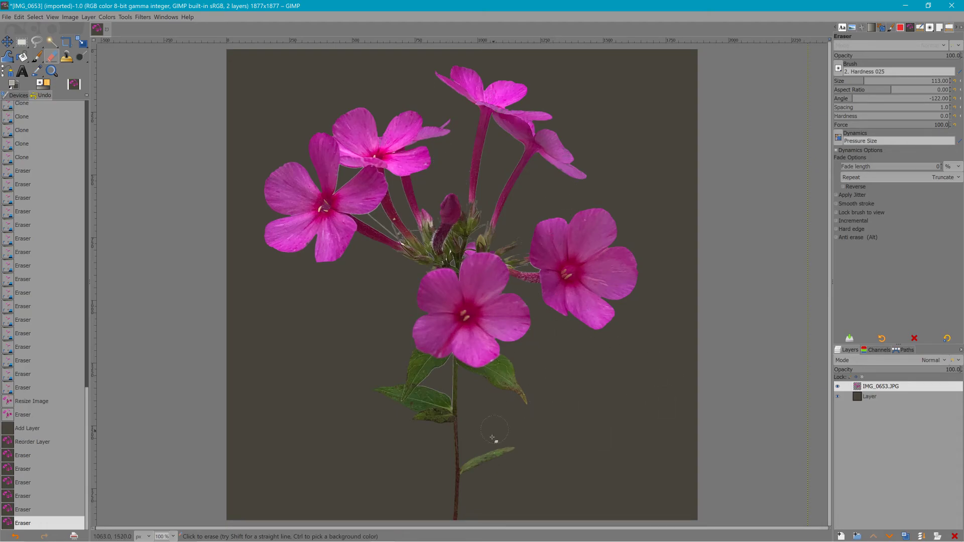
Step: Erase faint remnants in the empty area left of the lower stem and delete the solid background layer
click(383, 457)
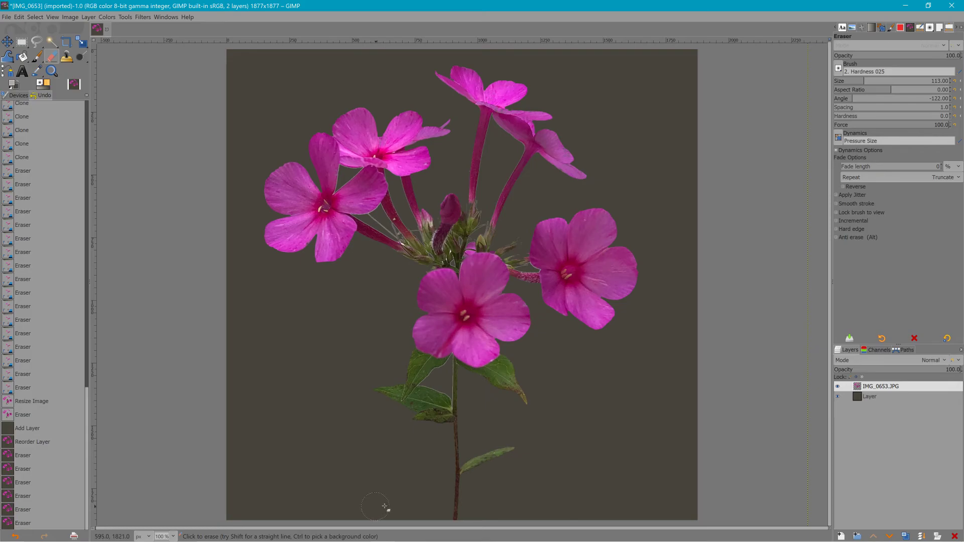
click(361, 415)
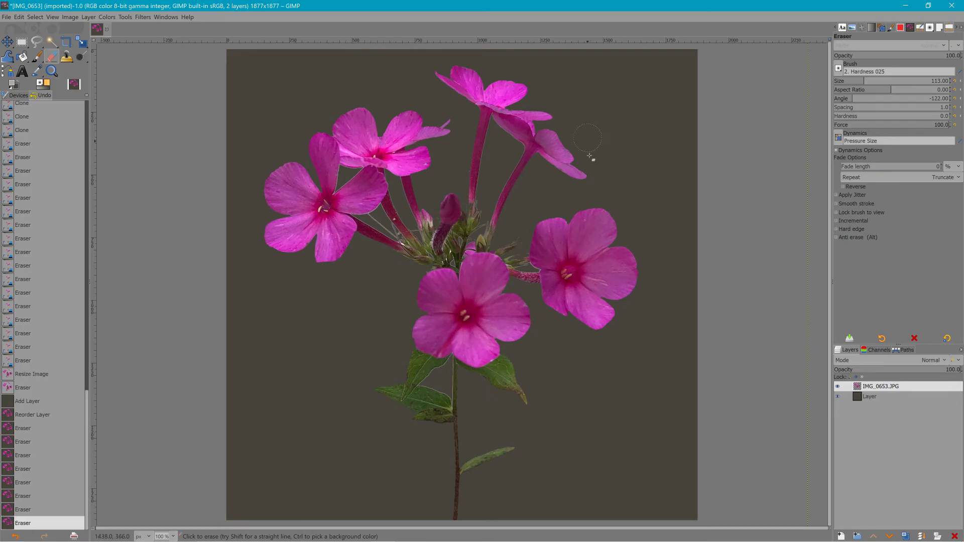
right_click(880, 398)
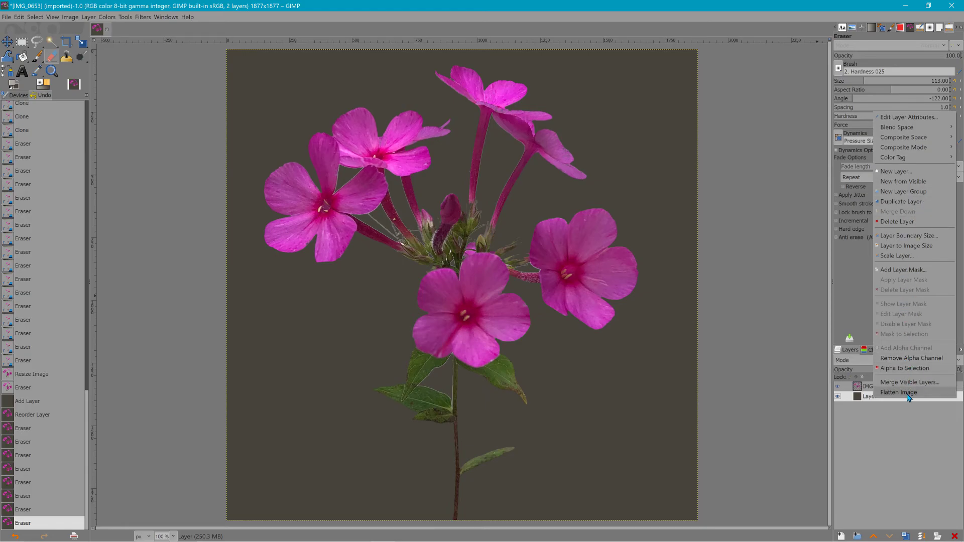
click(910, 224)
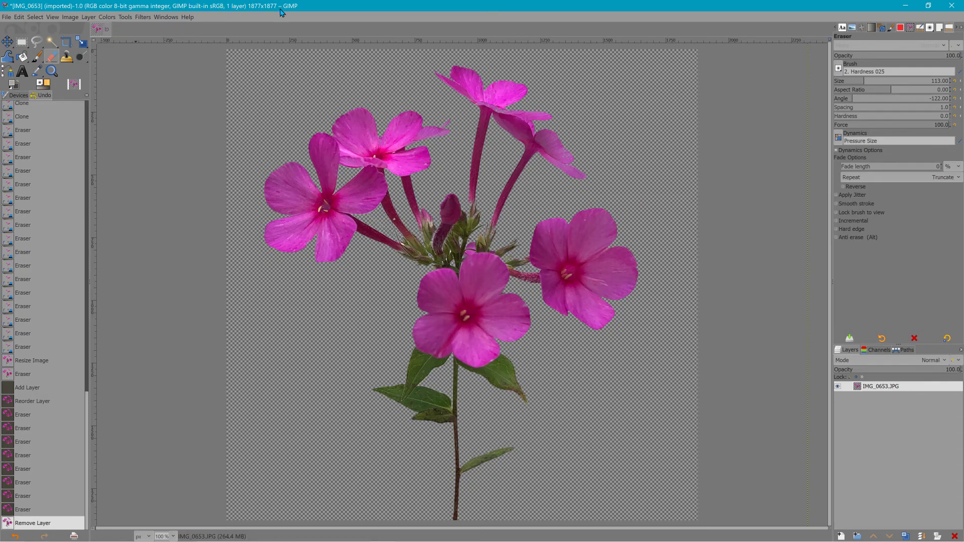
Step: Scale the image to 2048 × 2048 px
click(126, 20)
mouse_move(107, 17)
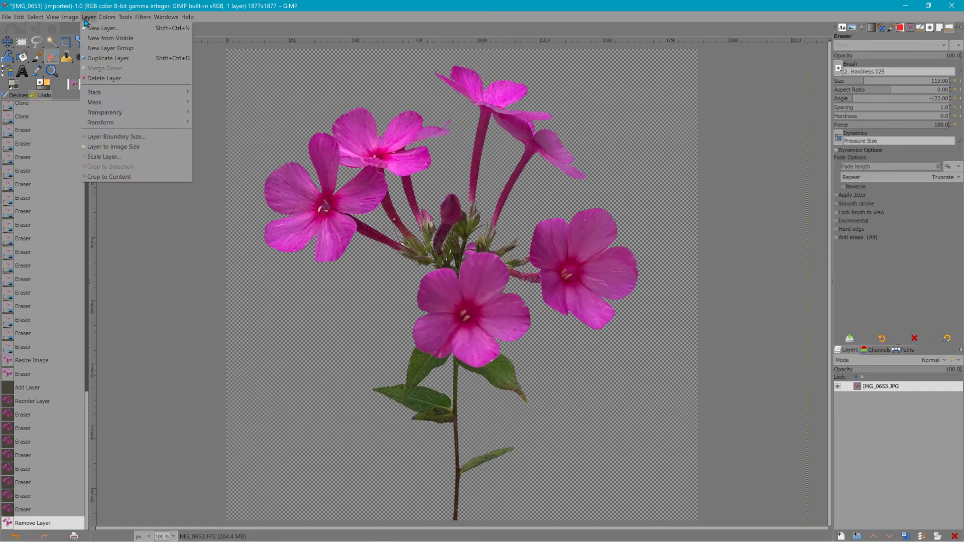
mouse_move(76, 22)
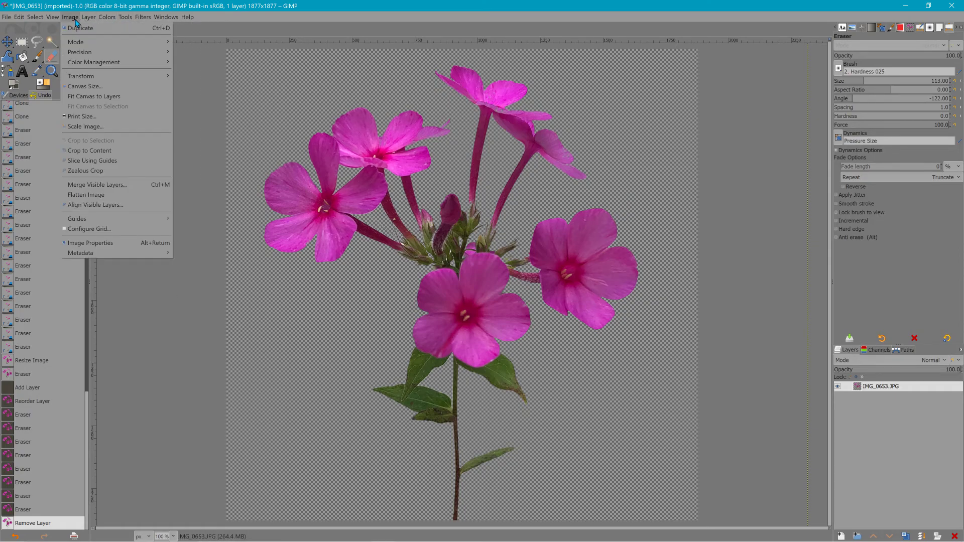
click(86, 127)
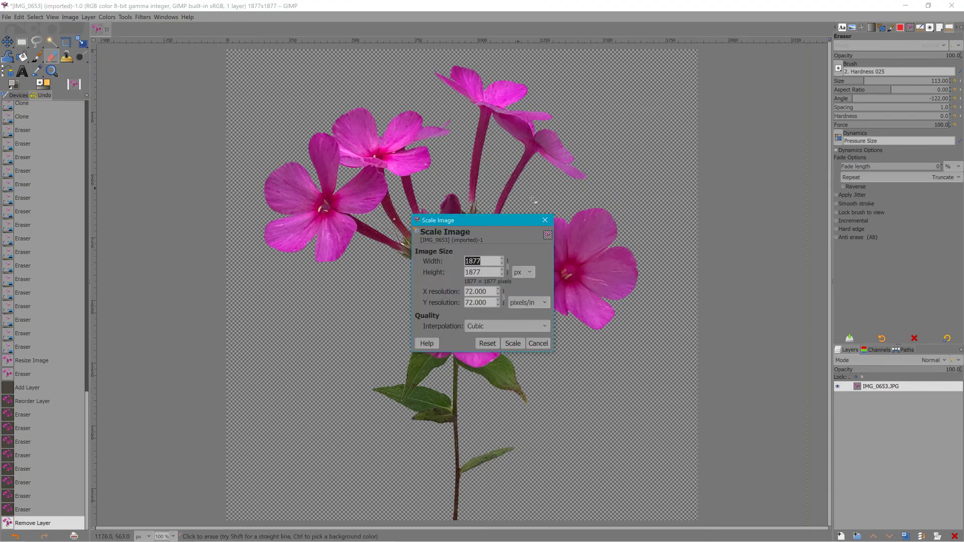
text(20)
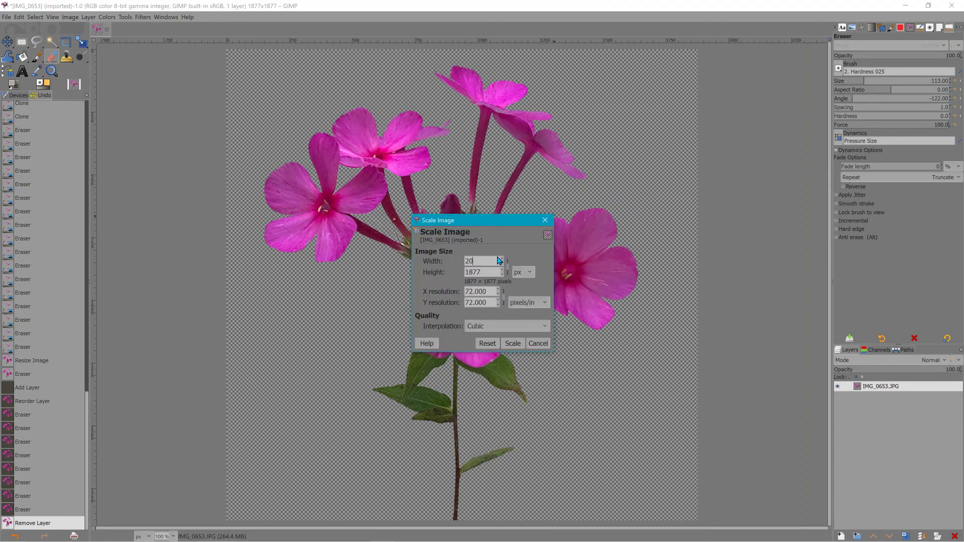
text(48)
key(Tab)
click(513, 344)
scroll(653, 336, down, 1)
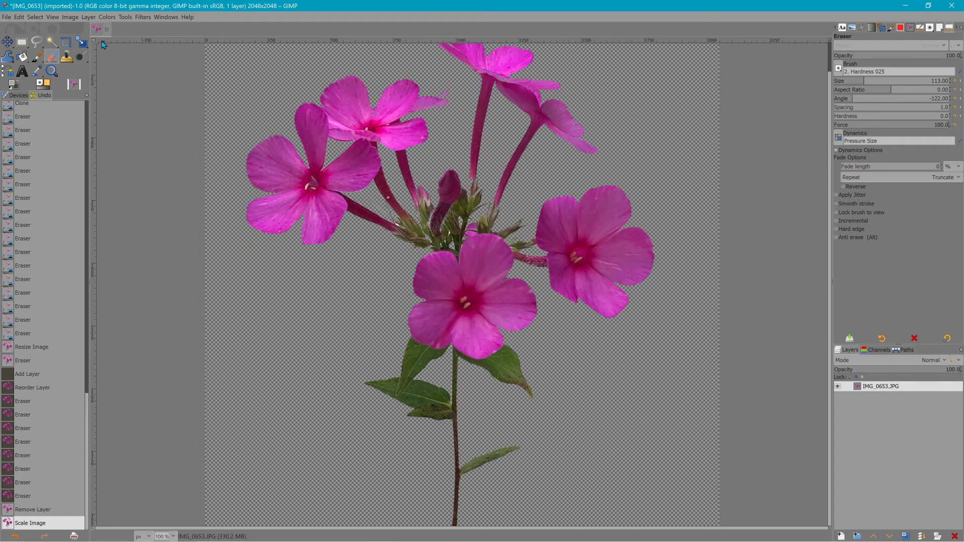
Step: Start exporting the image and choose the Ukrain level's art/shapes/groundcover folder as the destination
click(7, 17)
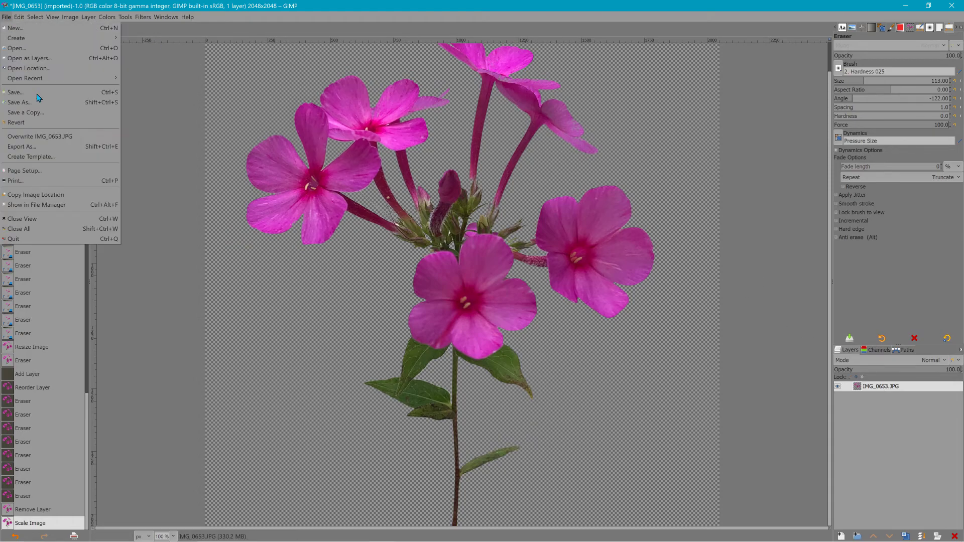
click(45, 146)
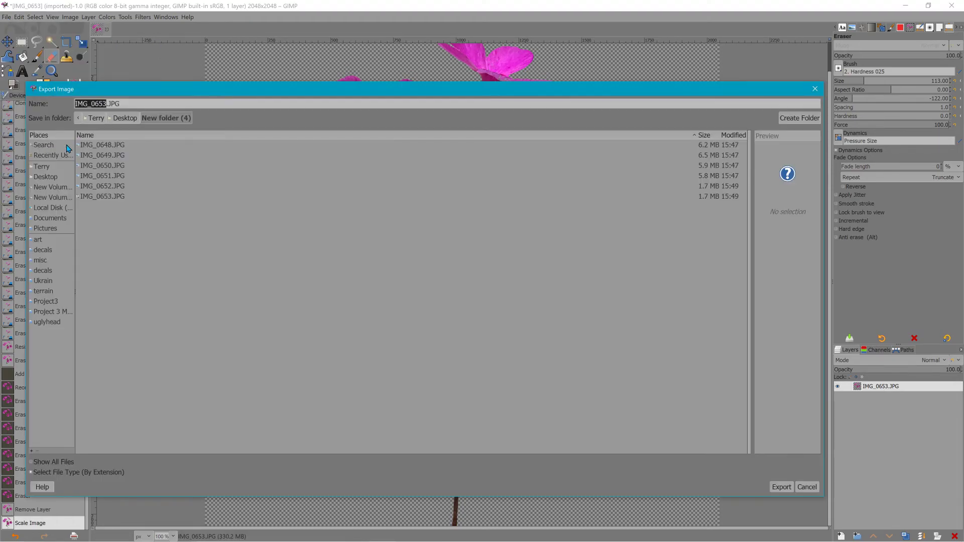
click(44, 282)
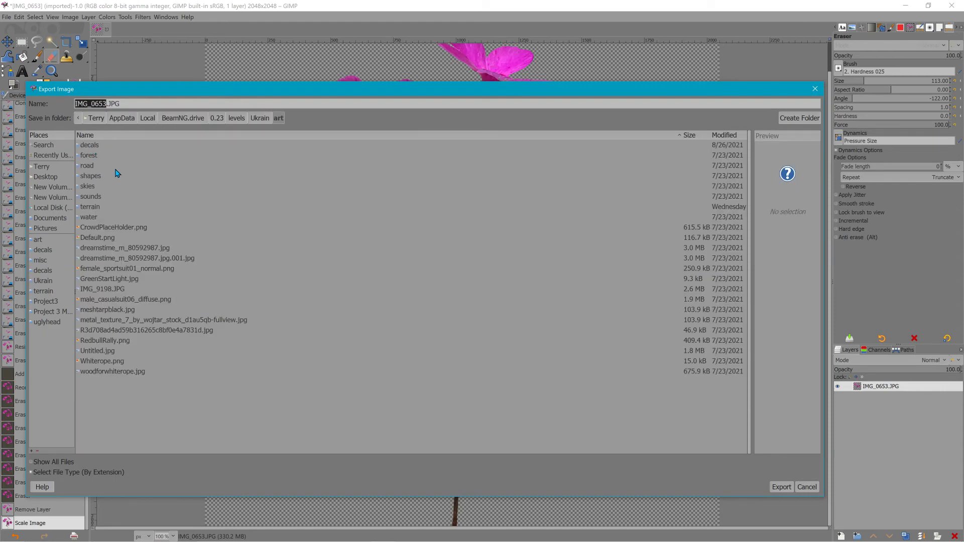
double_click(98, 209)
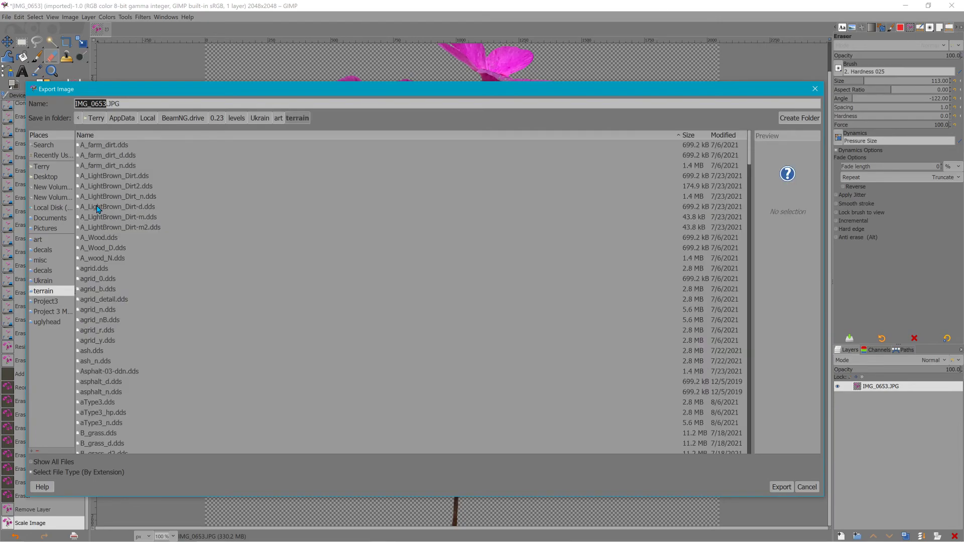
click(79, 121)
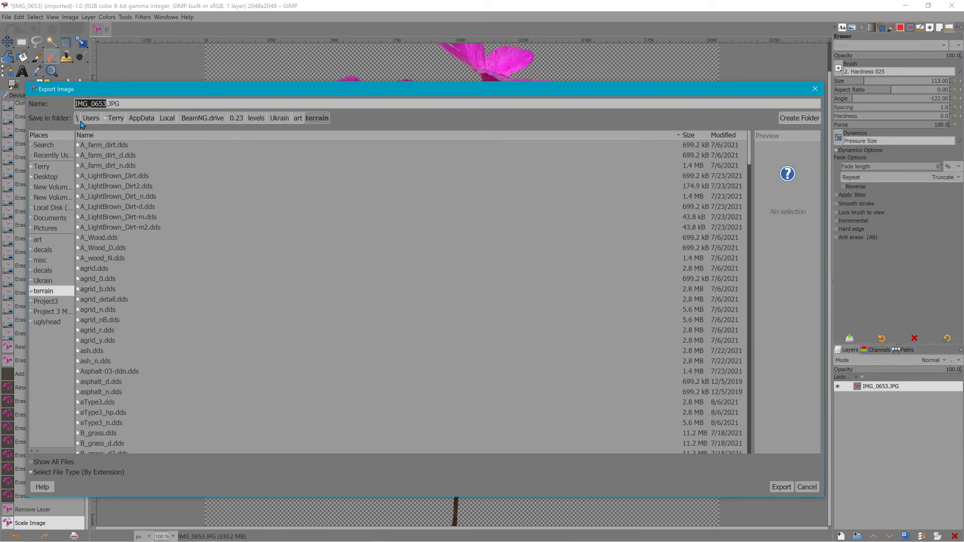
click(298, 119)
double_click(96, 177)
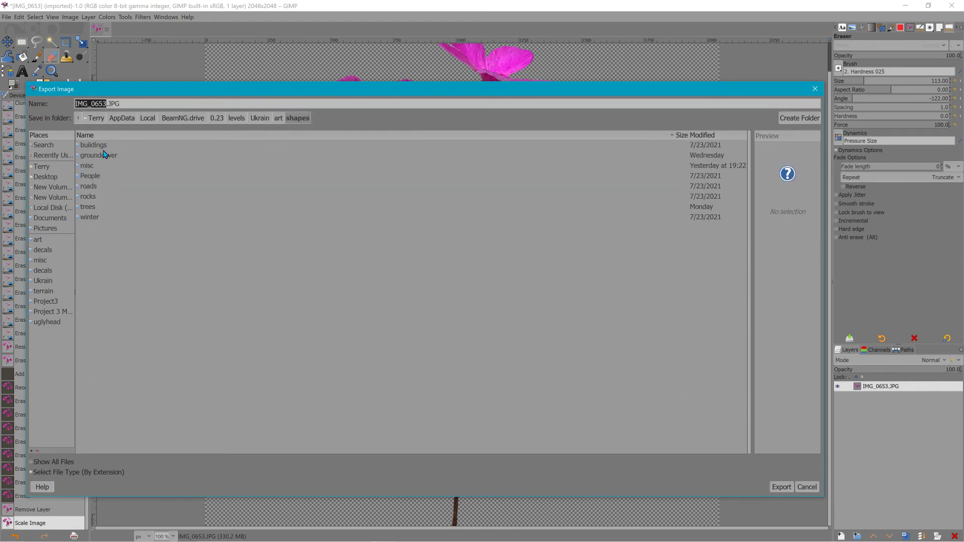
double_click(106, 157)
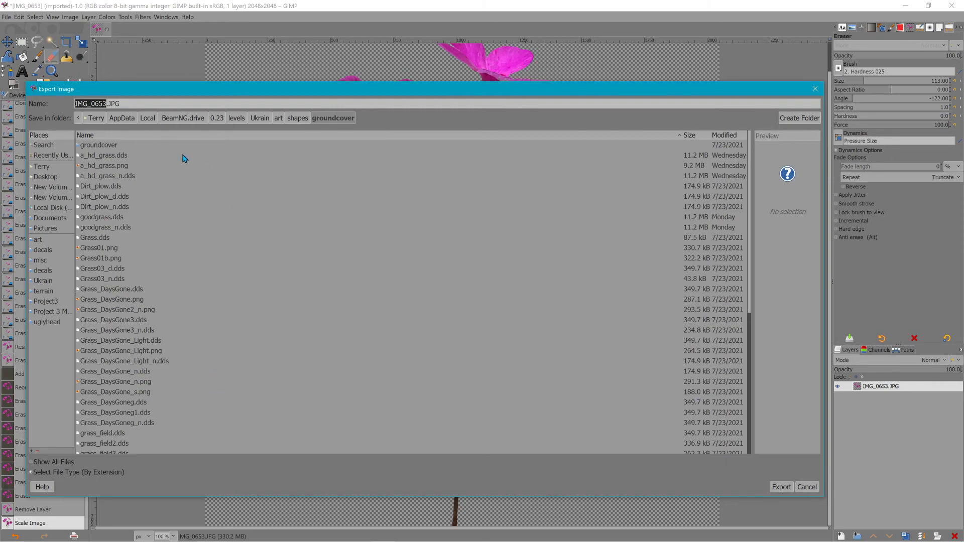
Step: Choose DDS image as the export file type and name the file a_flower.dds
click(89, 473)
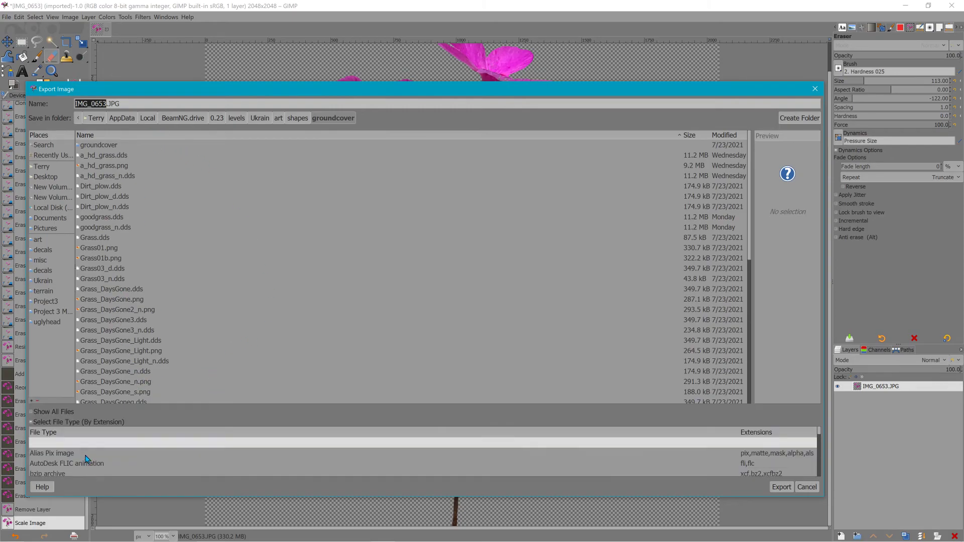
scroll(69, 461, down, 3)
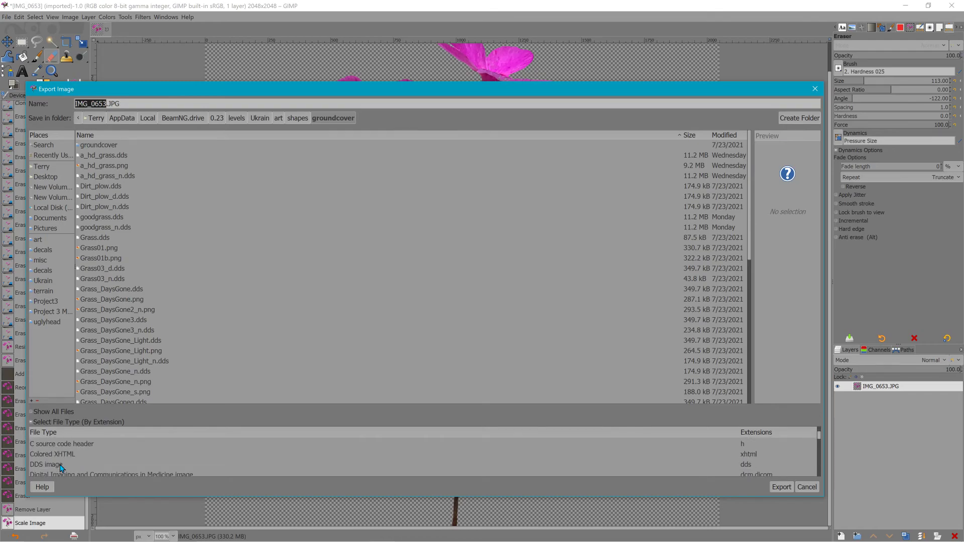
click(60, 465)
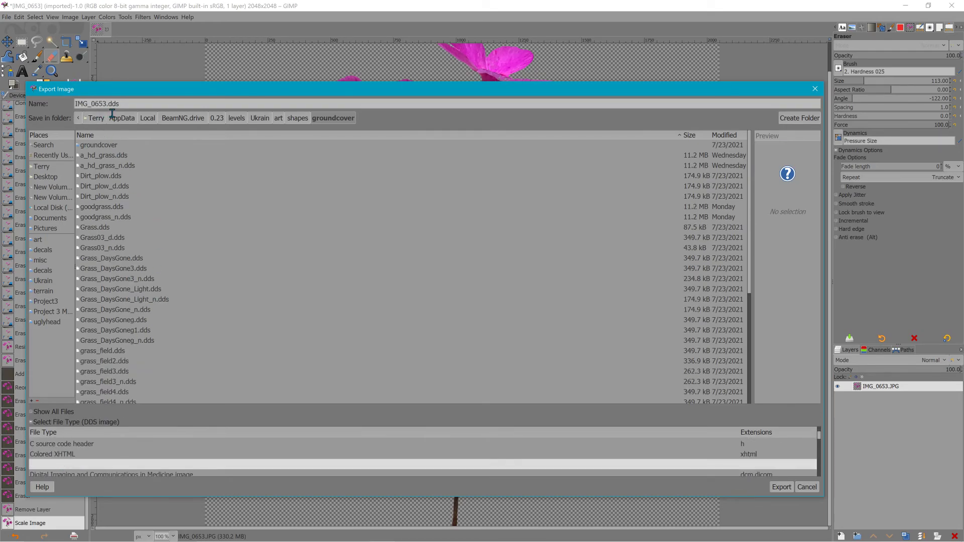
double_click(98, 103)
text(a_)
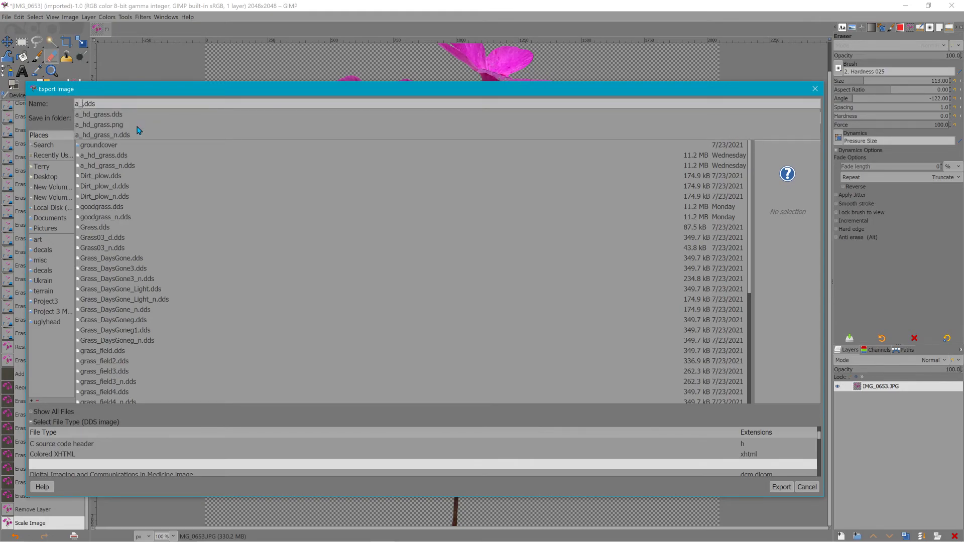
text(flower)
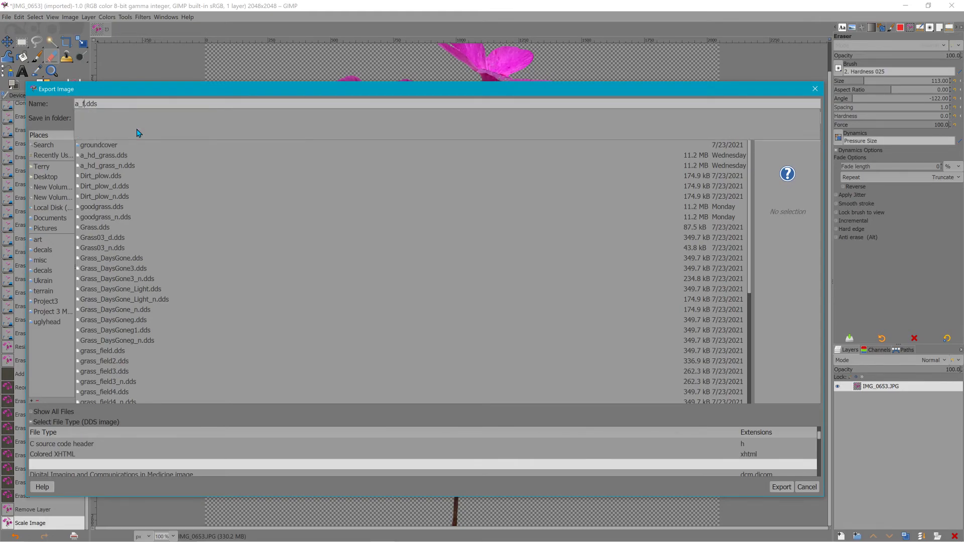
text(1)
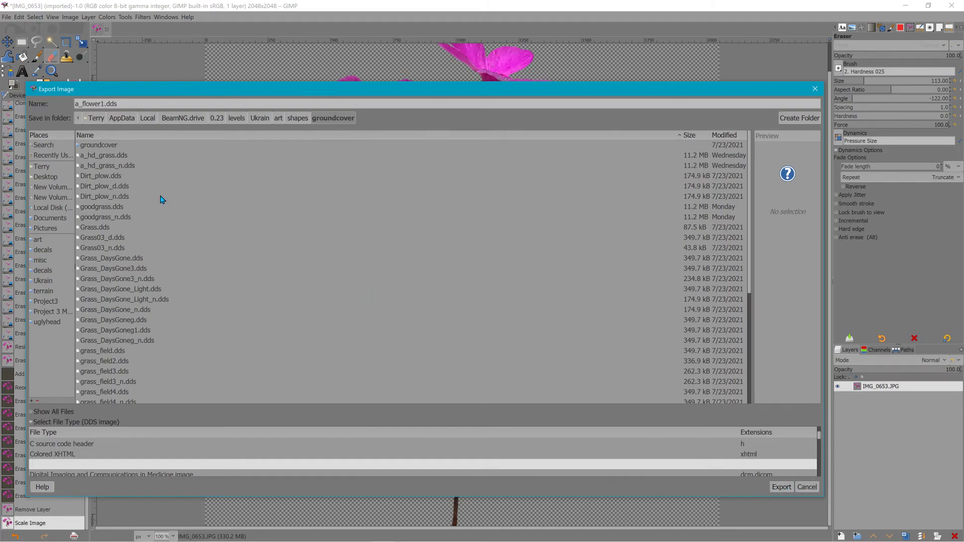
key(BackSpace)
click(110, 136)
click(110, 136)
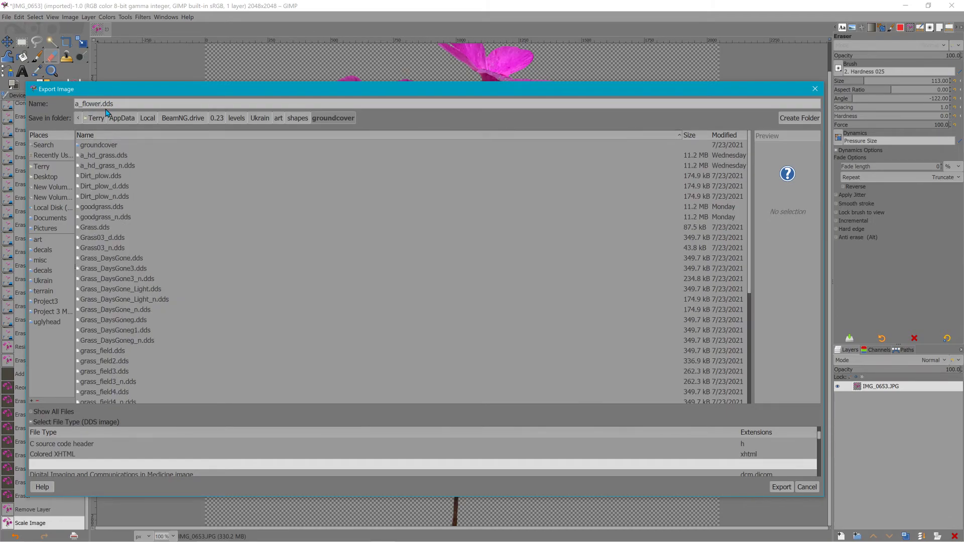
Step: Export the DDS file with BC3 / DXT5 compression and generated mipmaps
click(781, 487)
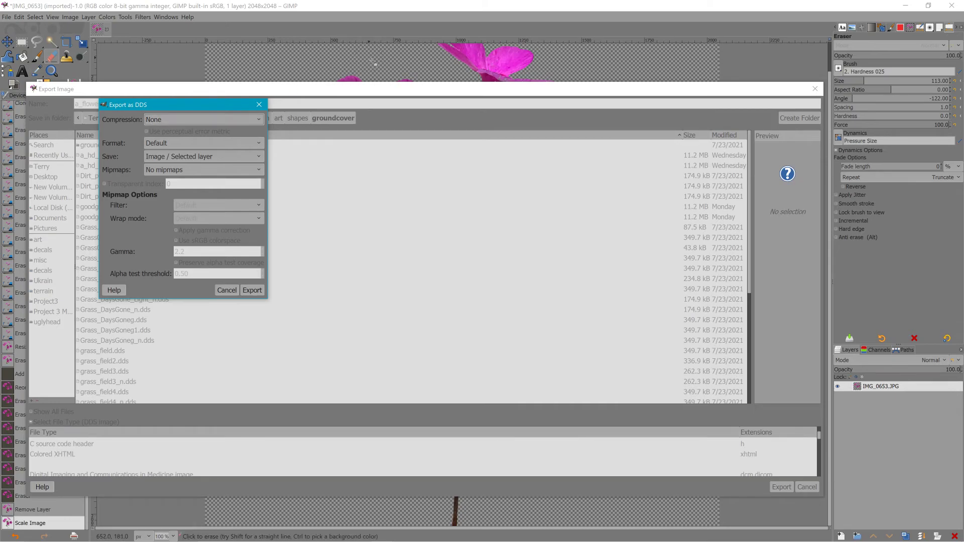
click(240, 120)
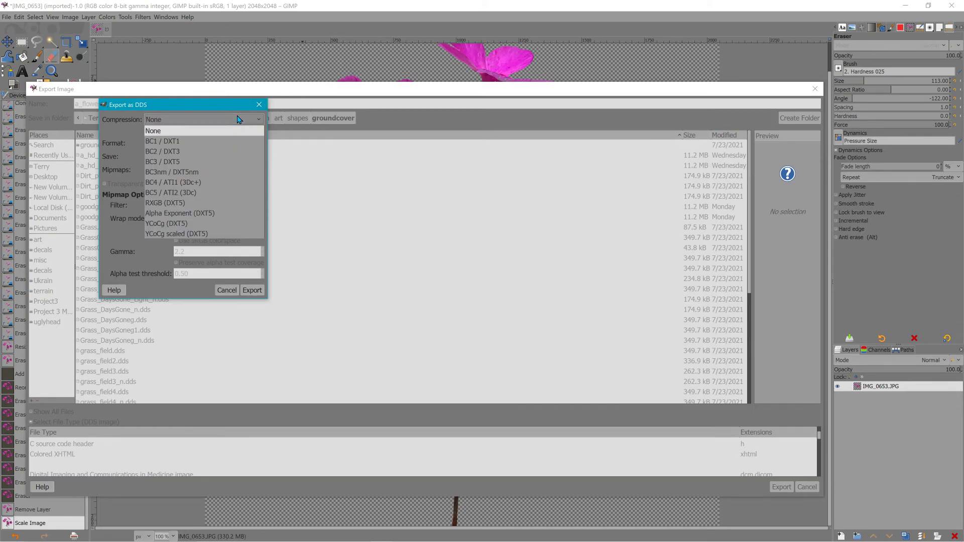
click(173, 162)
click(232, 172)
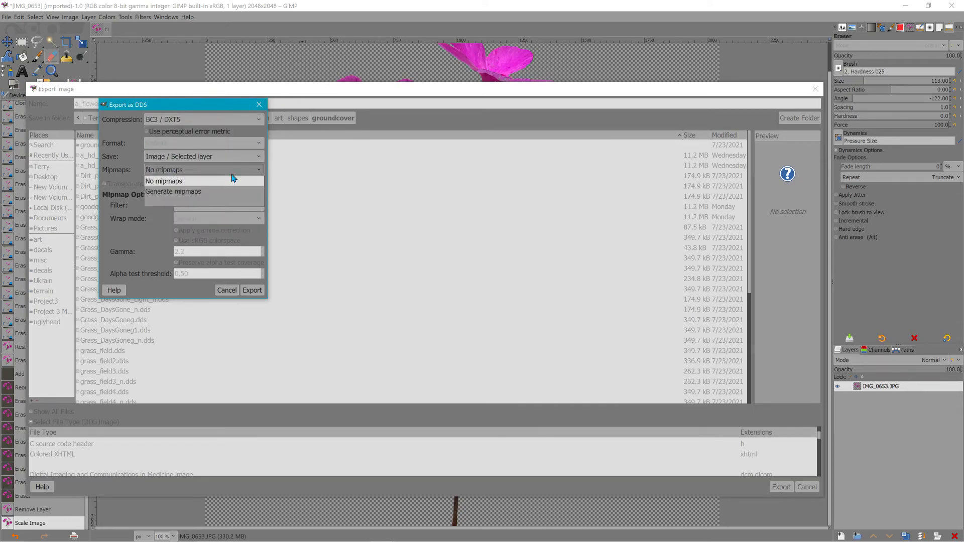
click(211, 192)
click(252, 290)
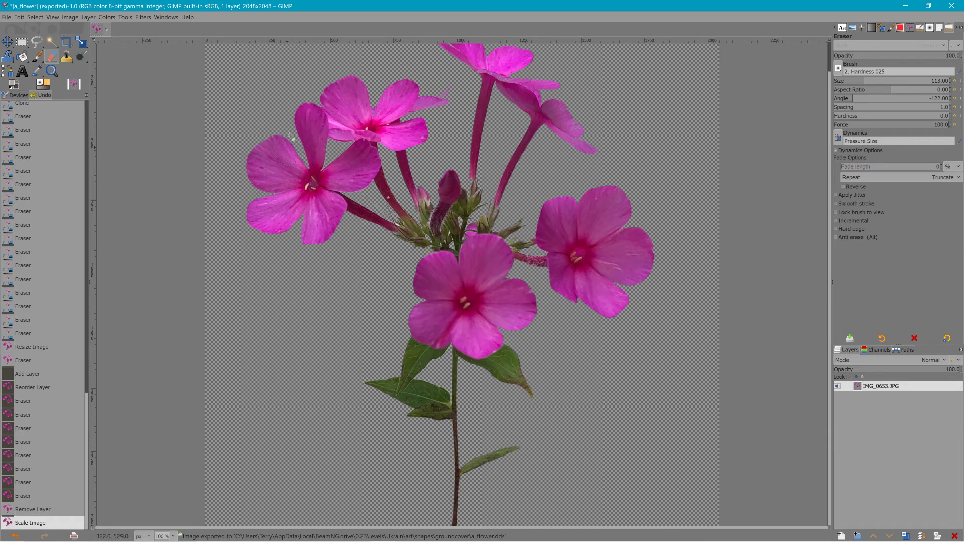
Step: Apply the Normal Map filter to the flower layer with a scale of about 31
click(139, 18)
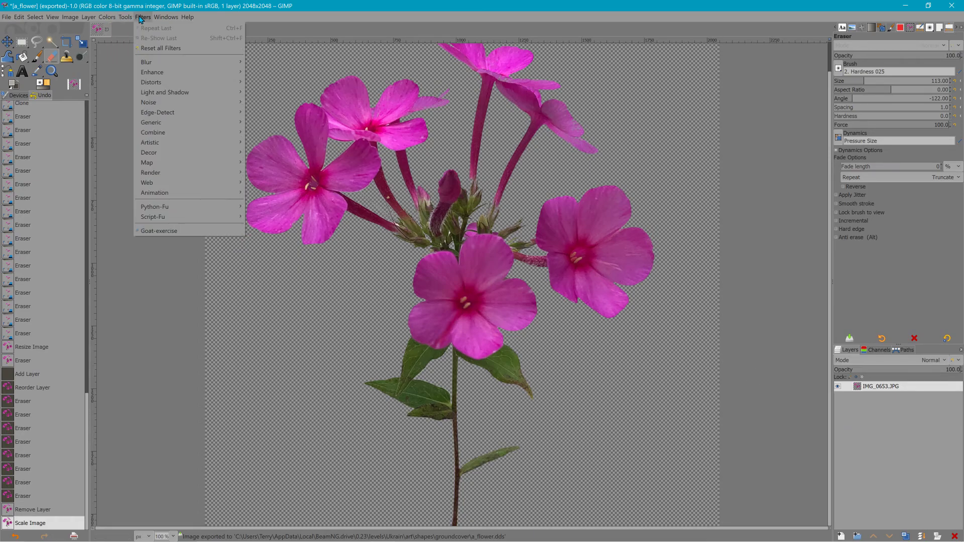
mouse_move(173, 123)
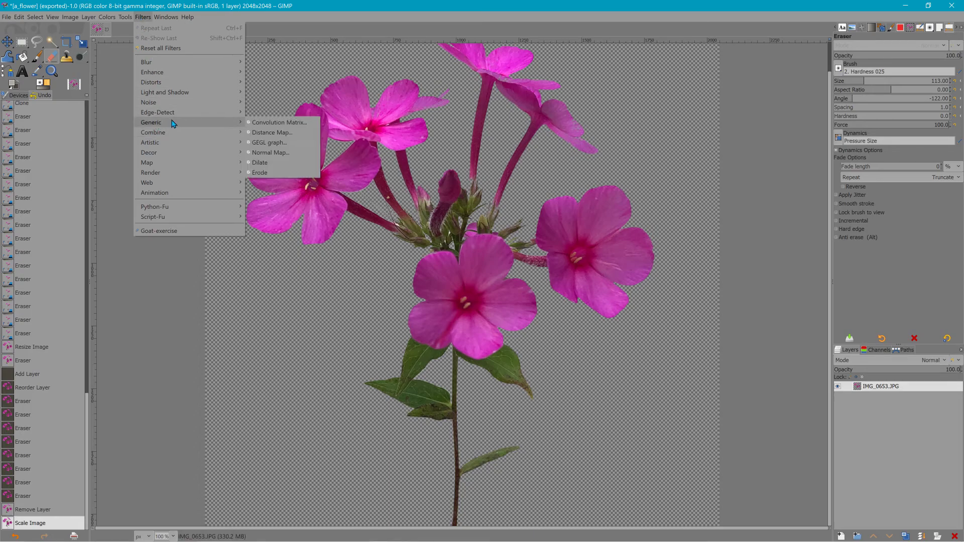
click(269, 154)
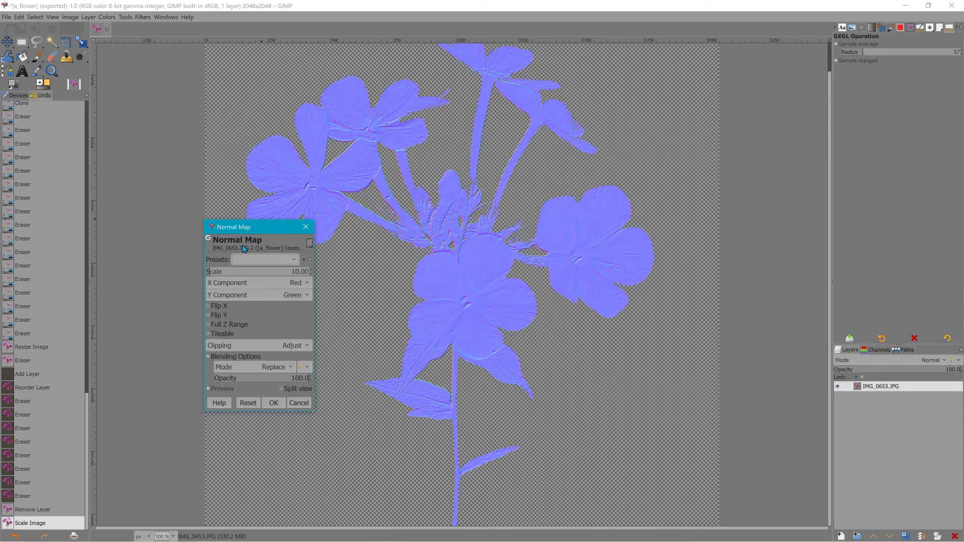
drag(214, 271, 223, 271)
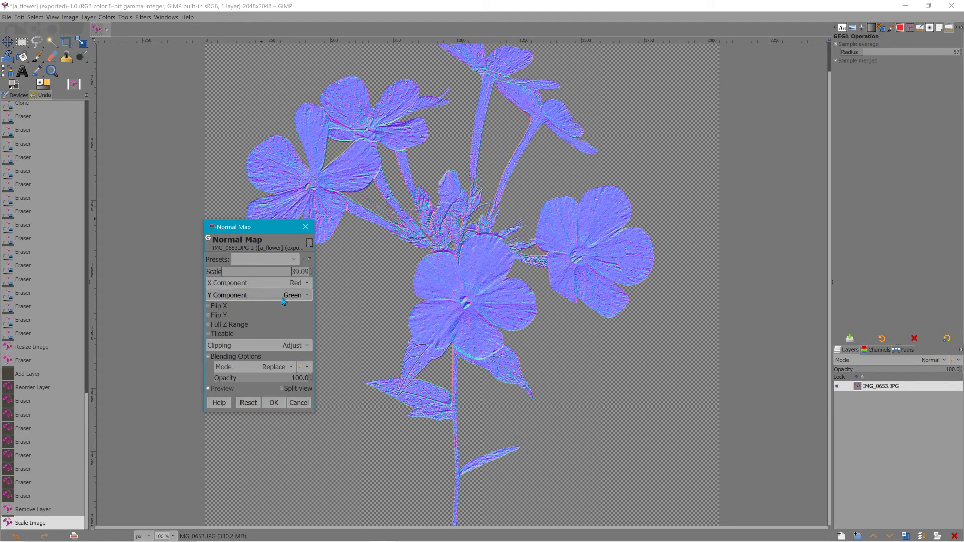
drag(221, 272, 219, 272)
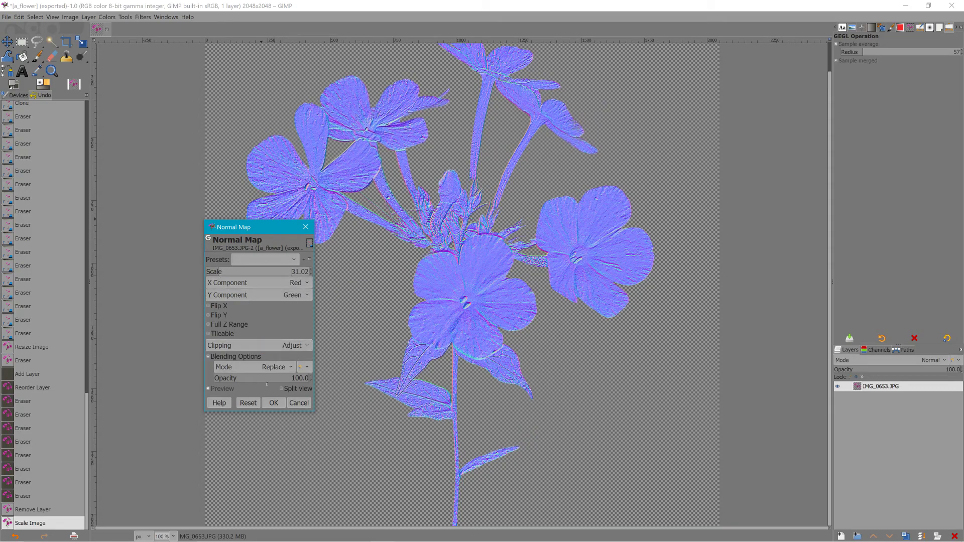
click(273, 403)
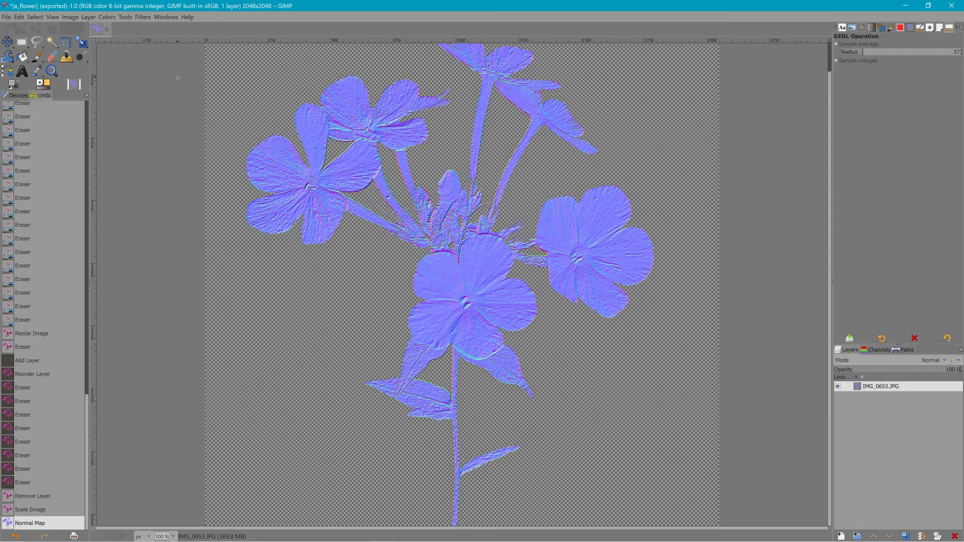
Step: Start exporting the normal map to the Ukrain level's groundcover folder under the file name a_flower_n.dds
click(15, 18)
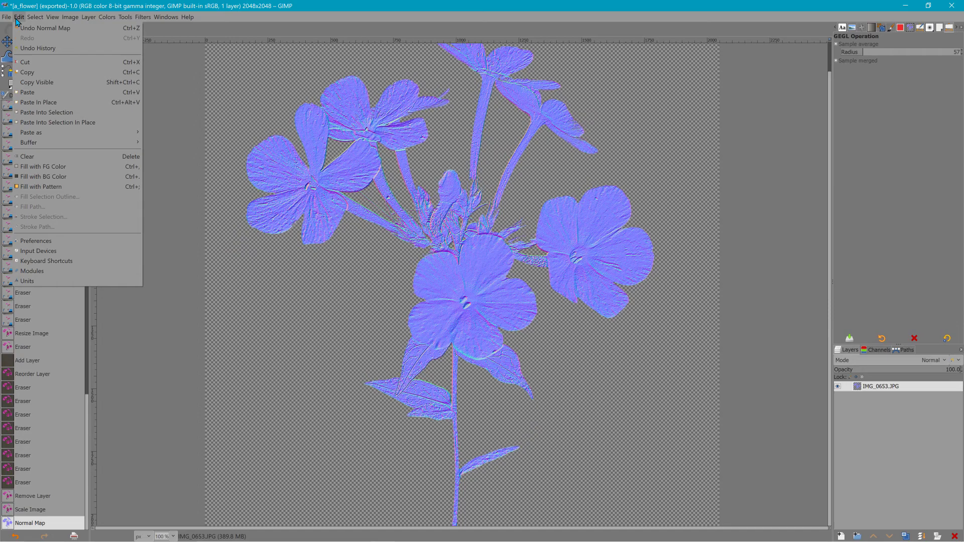
mouse_move(7, 17)
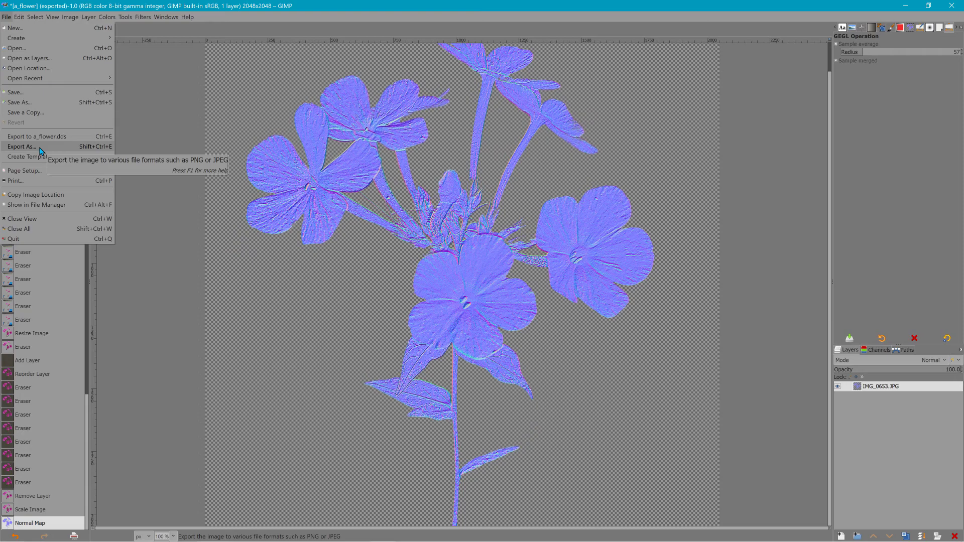
click(21, 146)
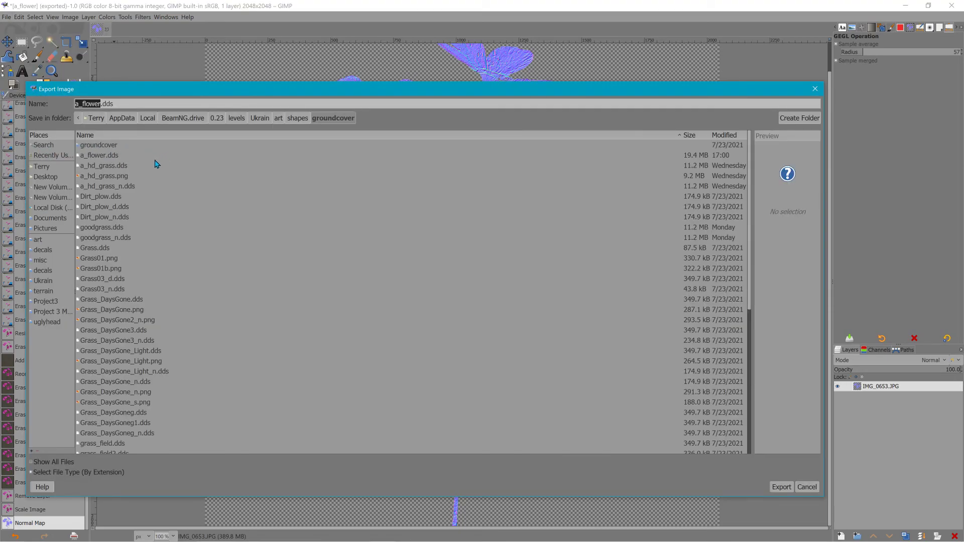
key(Right)
text(_n)
click(781, 487)
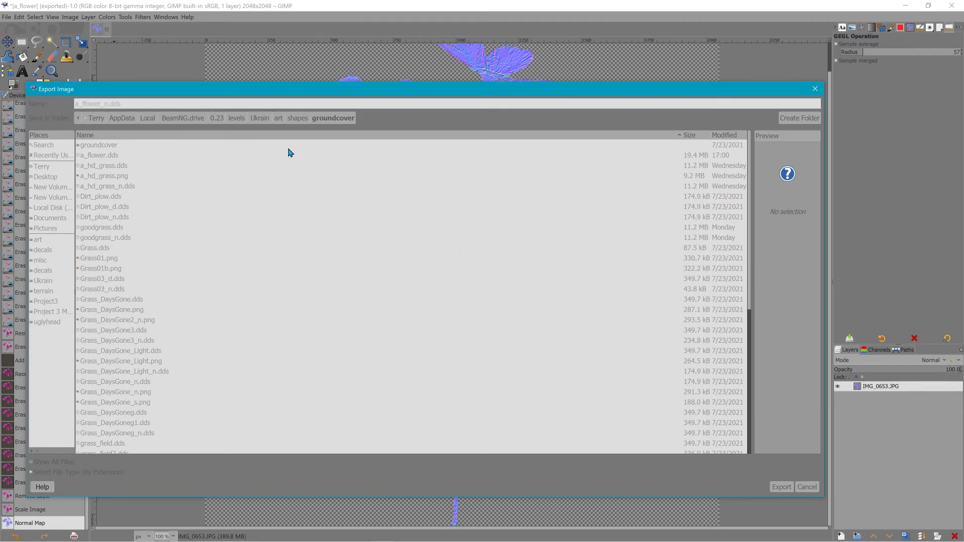
Step: Set the DDS compression to BC5 / ATI2 (3Dc) and finish exporting the normal map
click(131, 36)
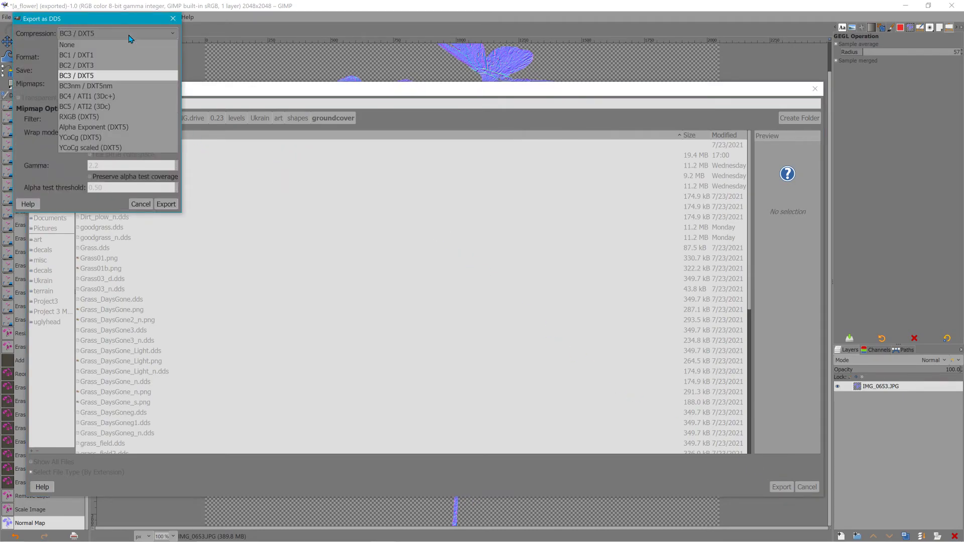
click(102, 106)
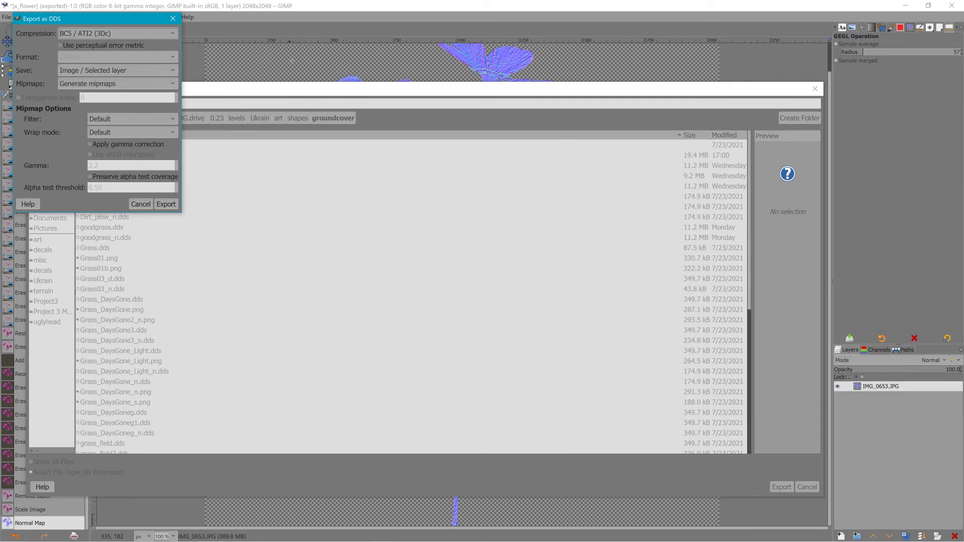
click(167, 206)
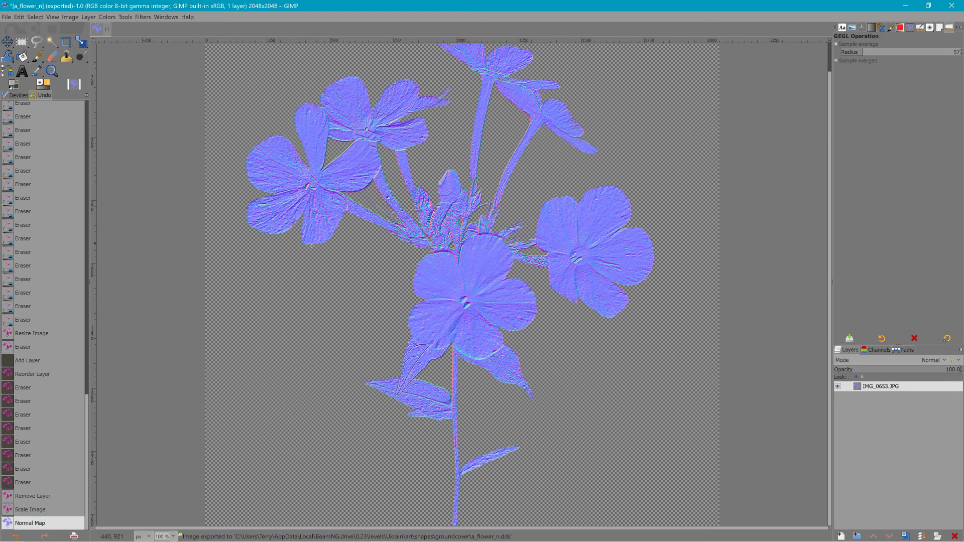
Step: Switch to Blender by launching it from the desktop, and dismiss the splash screen to use the default scene
click(914, 6)
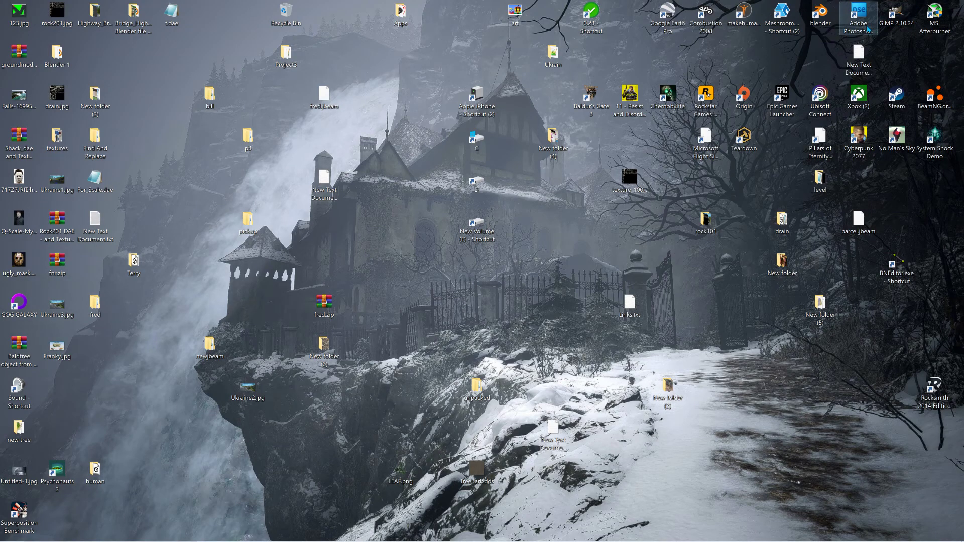
double_click(825, 24)
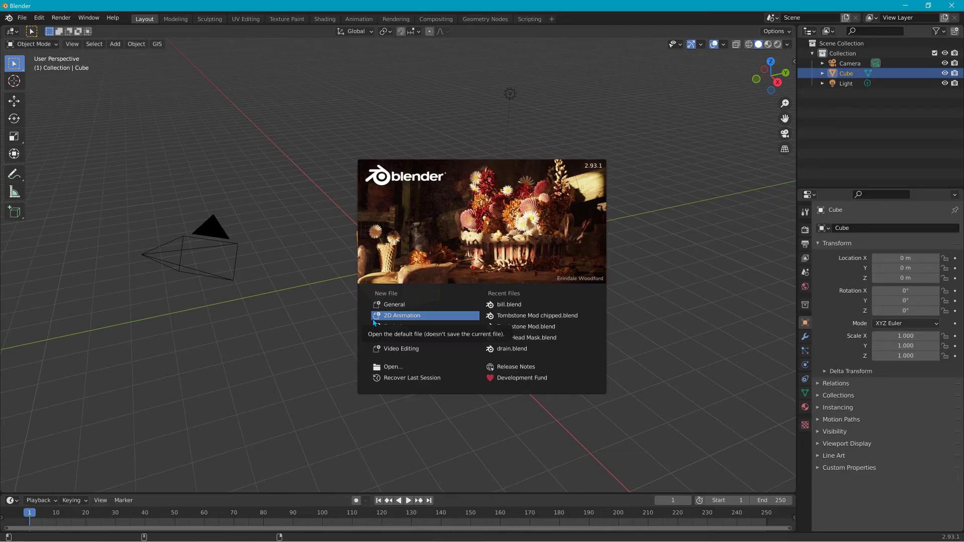
click(338, 297)
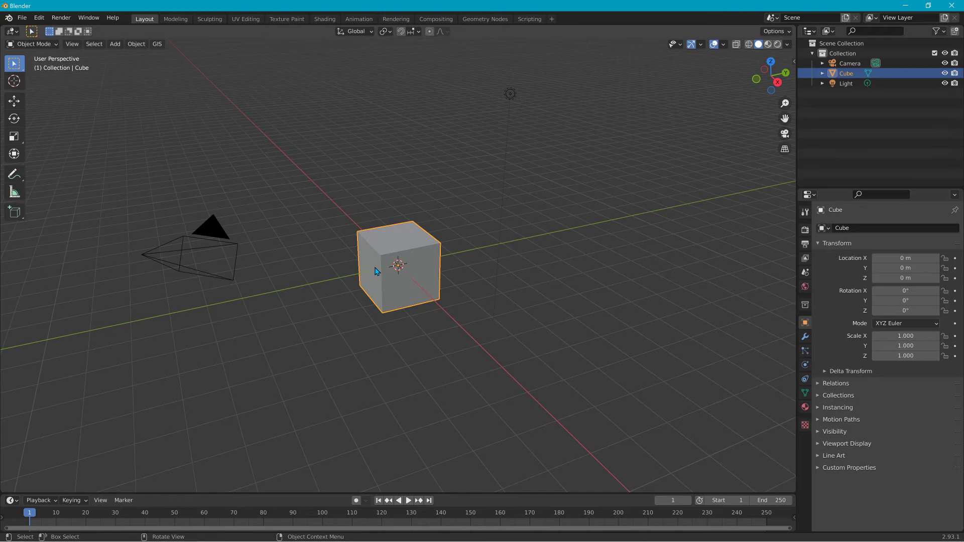
Step: Delete the default cube, camera and light to empty the scene
key(Delete)
click(837, 71)
key(Delete)
click(843, 65)
key(Delete)
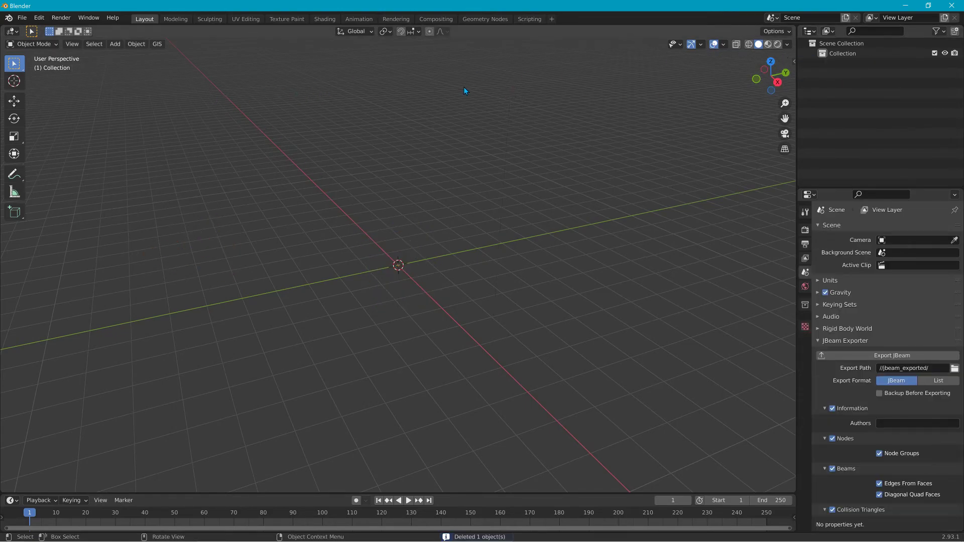
Step: Add a mesh plane at the world origin
click(121, 49)
mouse_move(153, 56)
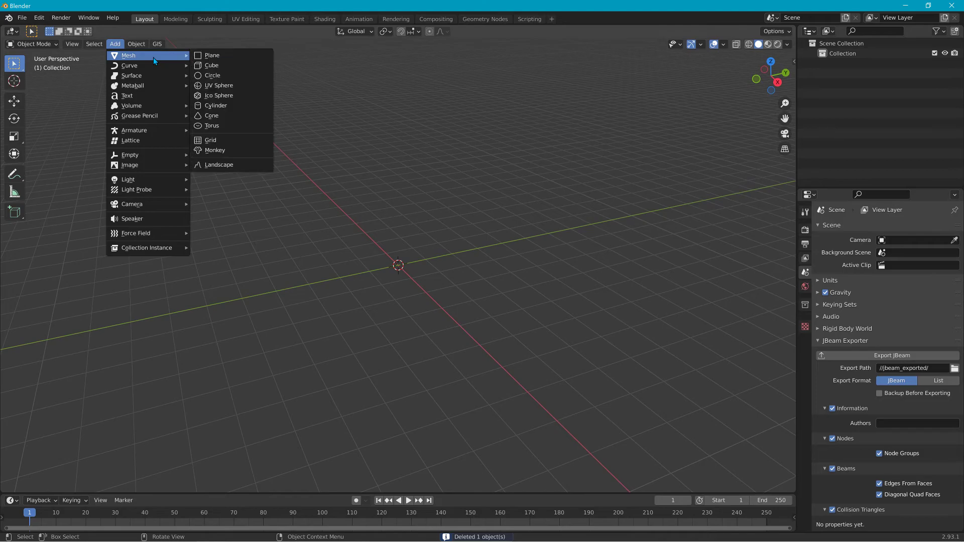
click(222, 58)
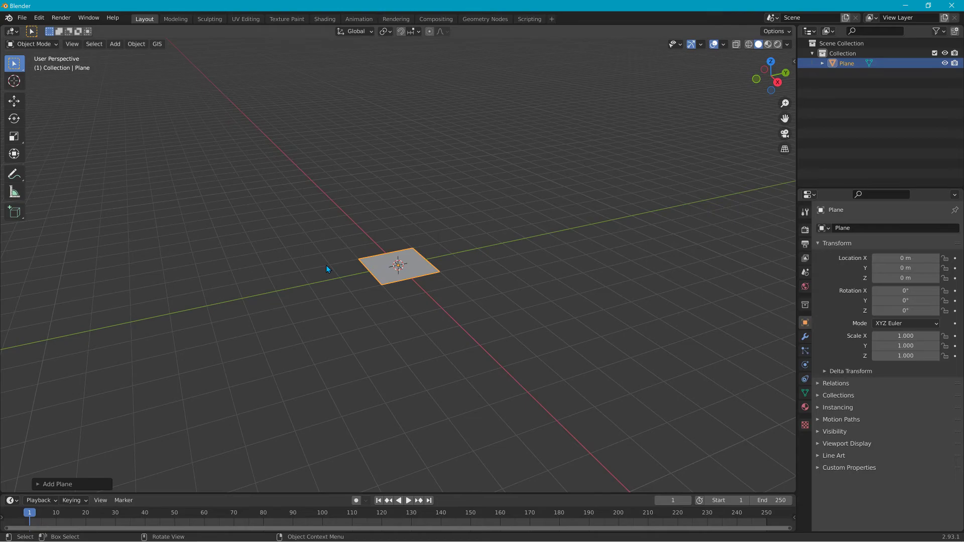
Step: Copy the plane object and scale it uniformly to about -1.535
click(136, 44)
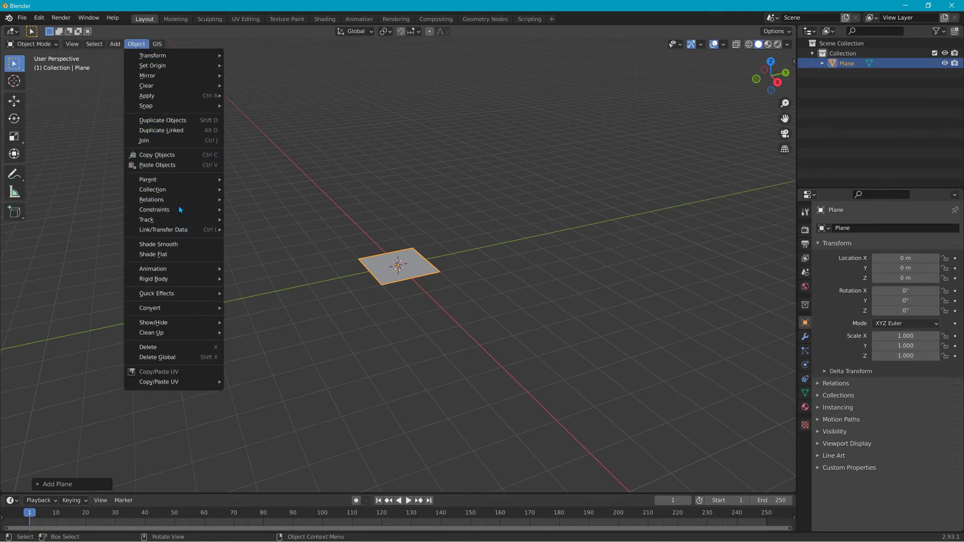
click(160, 155)
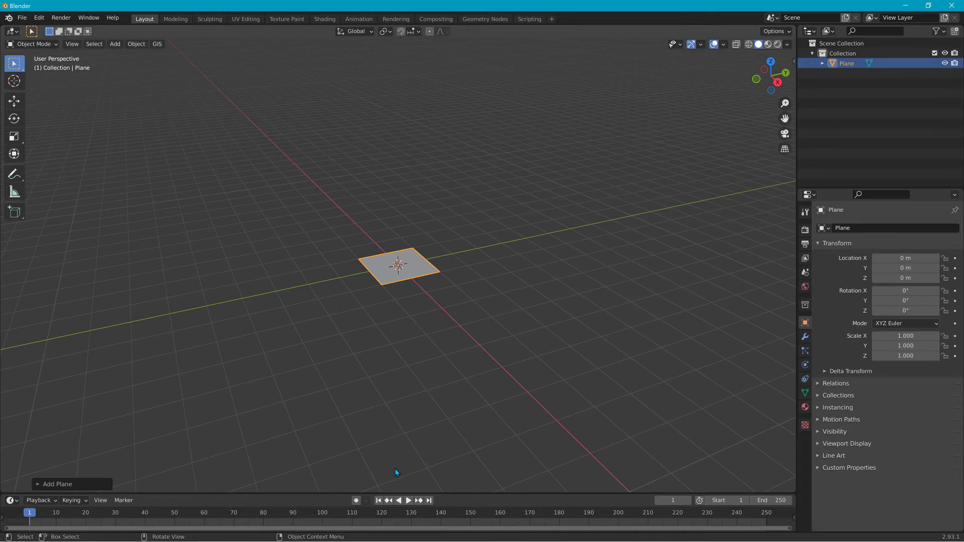
key(s)
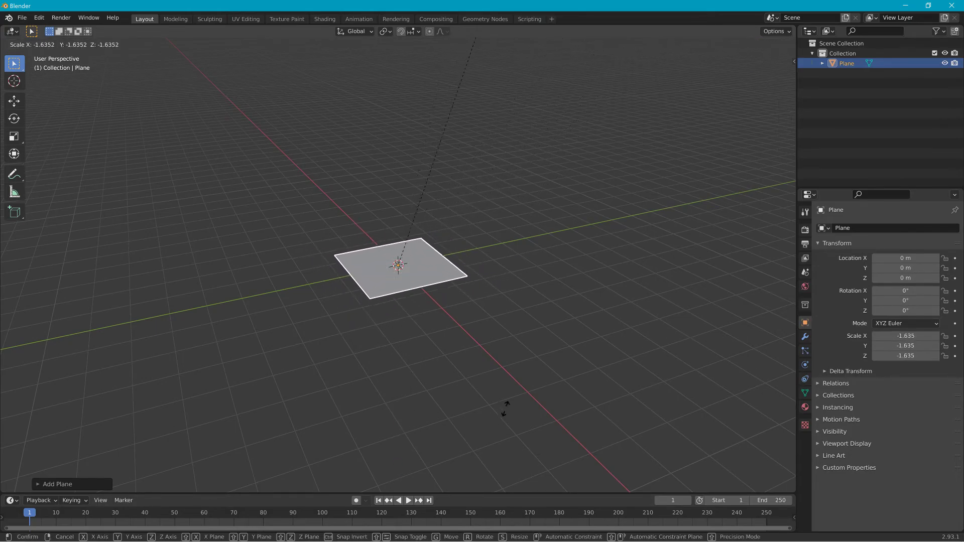
click(447, 426)
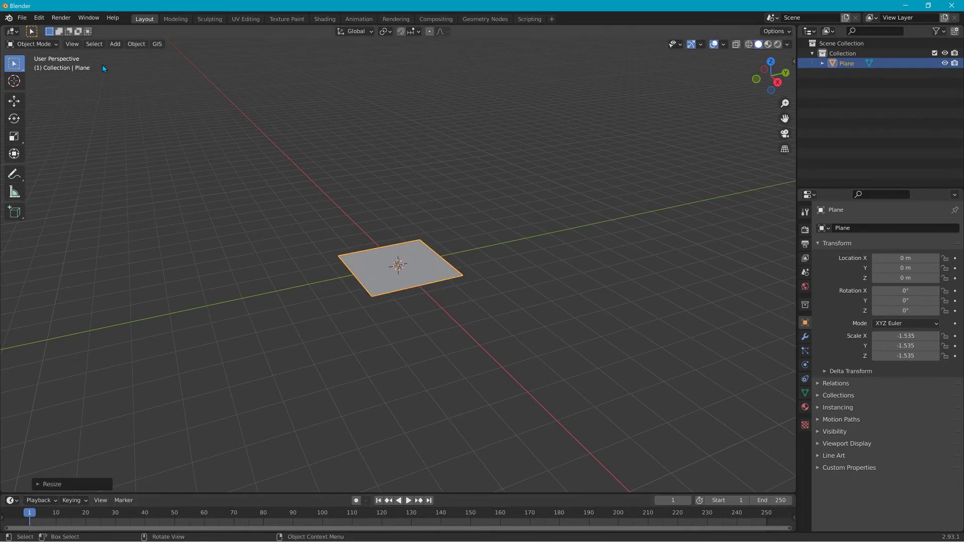
Step: Import the COLLADA model For_Scale.dae from the Desktop folder as a size reference
click(22, 18)
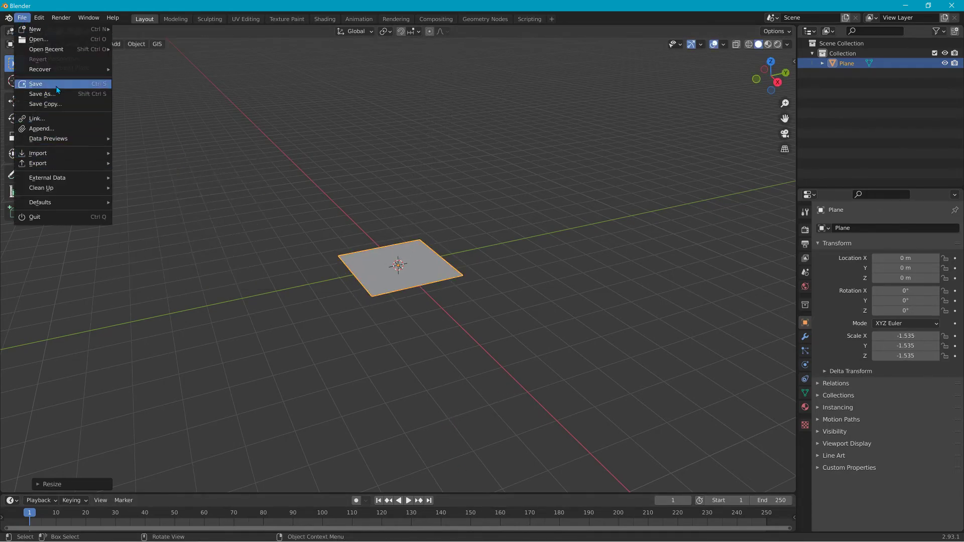
mouse_move(60, 148)
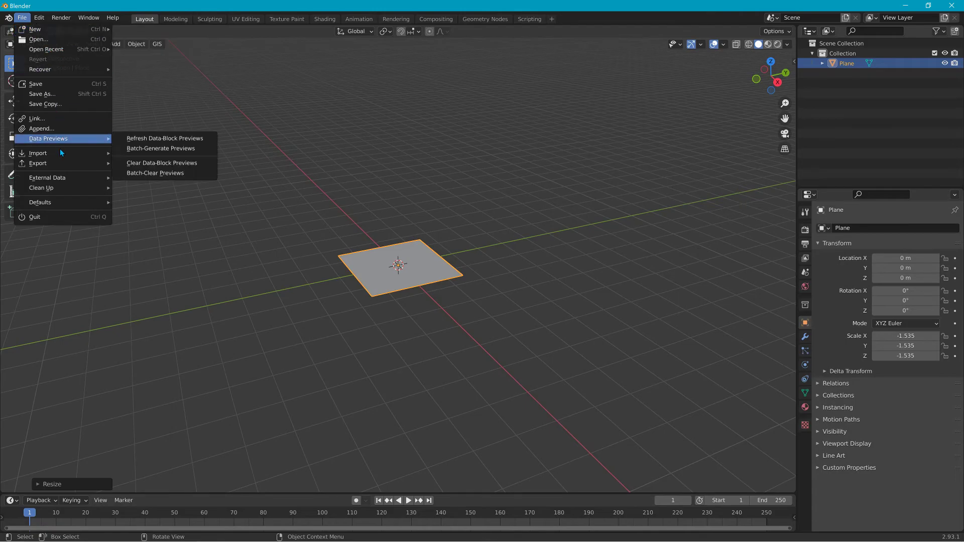
click(143, 150)
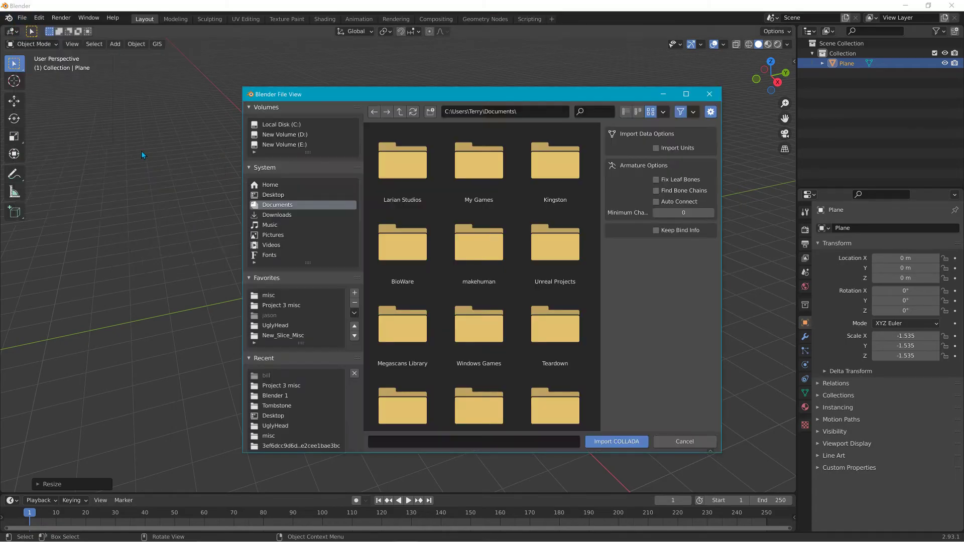
drag(598, 147, 591, 405)
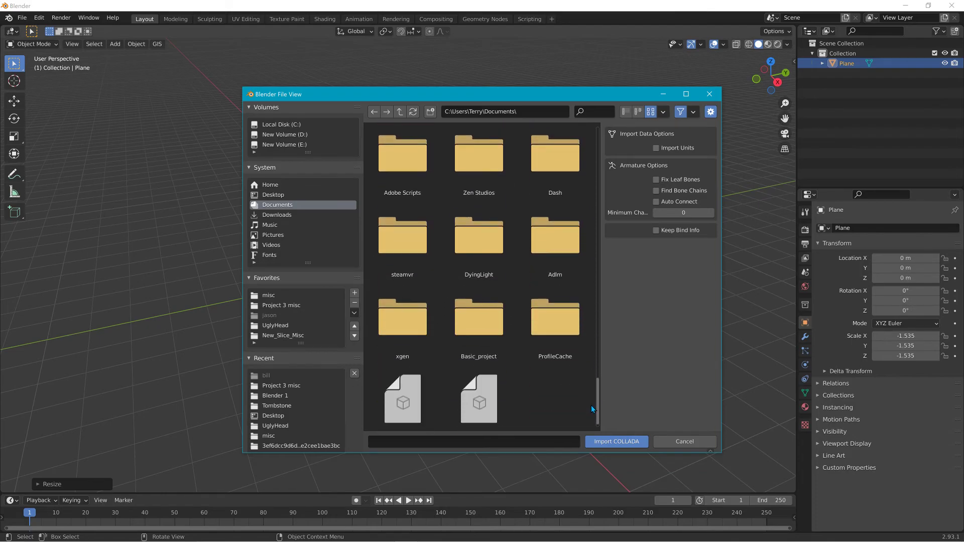
click(273, 194)
drag(598, 164, 548, 415)
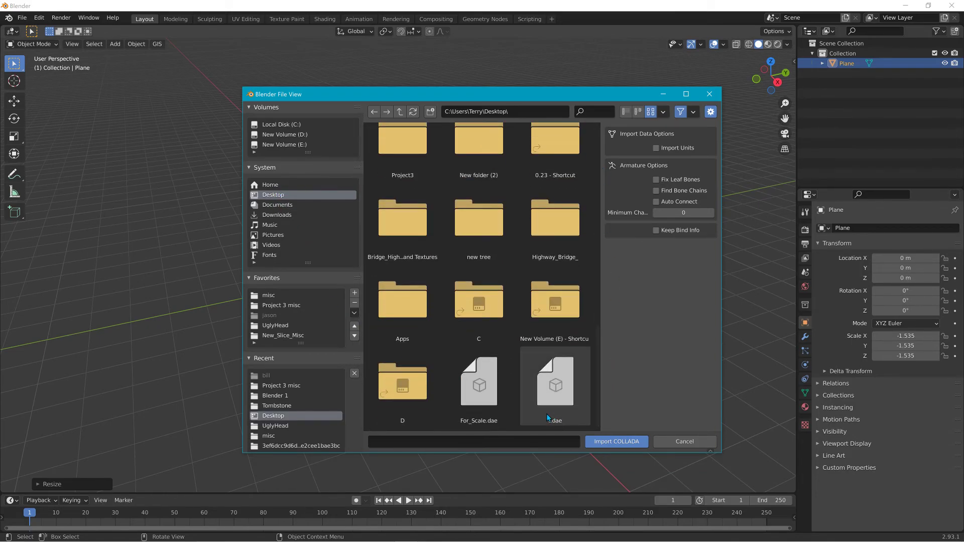
click(479, 394)
click(621, 440)
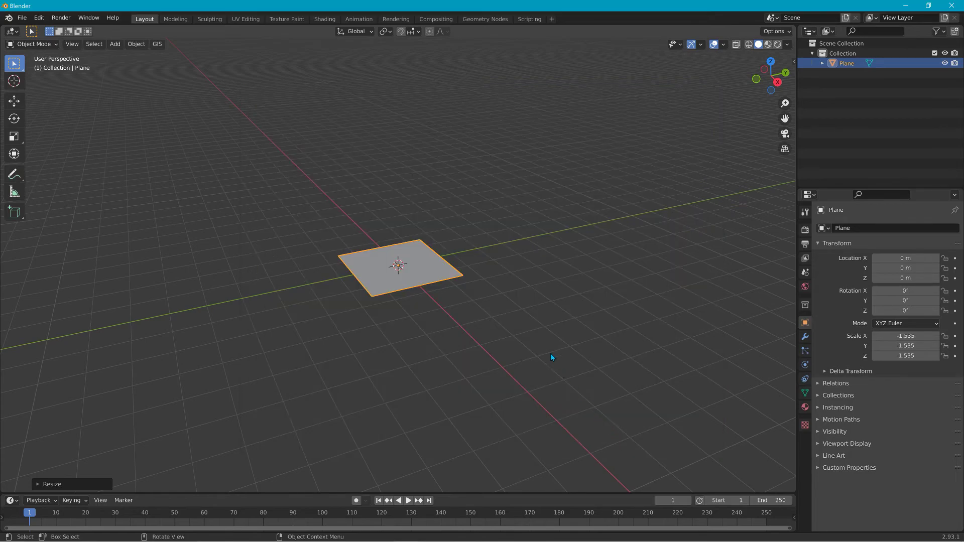
Step: Scale the plane uniformly to about 0.413 against the reference vehicle, and delete the vehicle model
scroll(463, 278, up, 5)
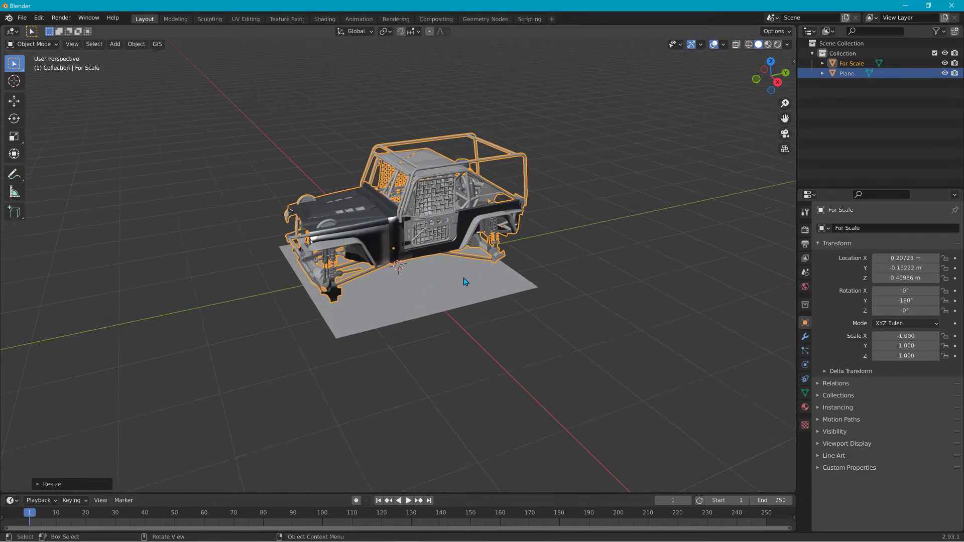
click(445, 281)
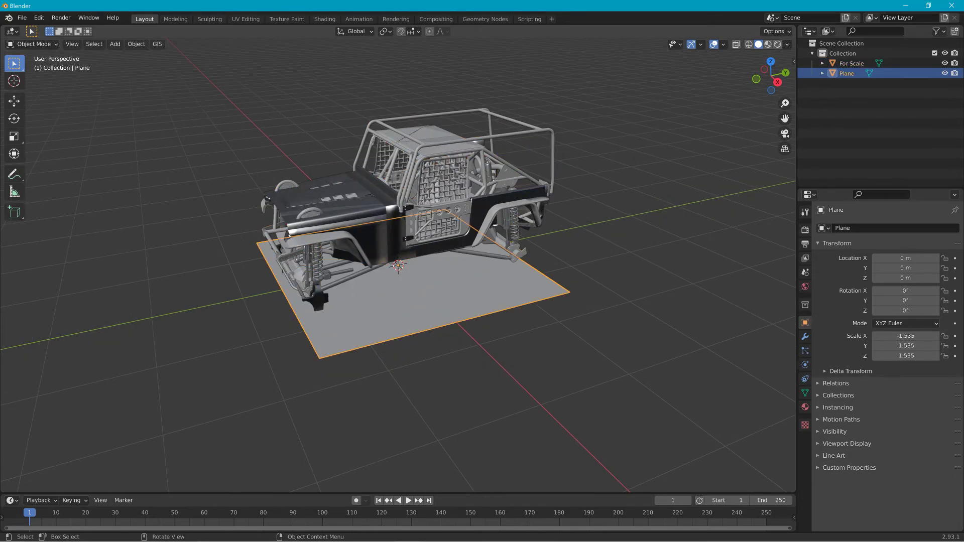
key(s)
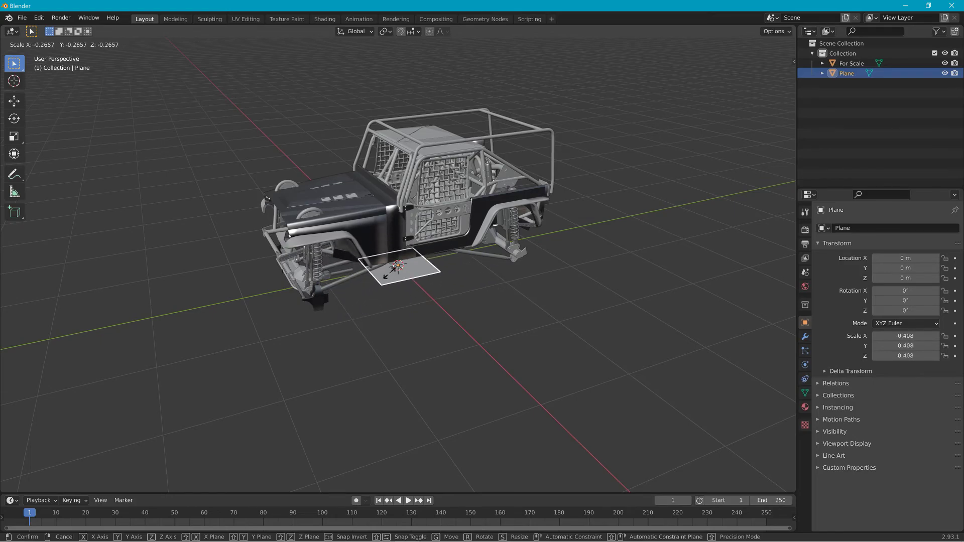
click(391, 274)
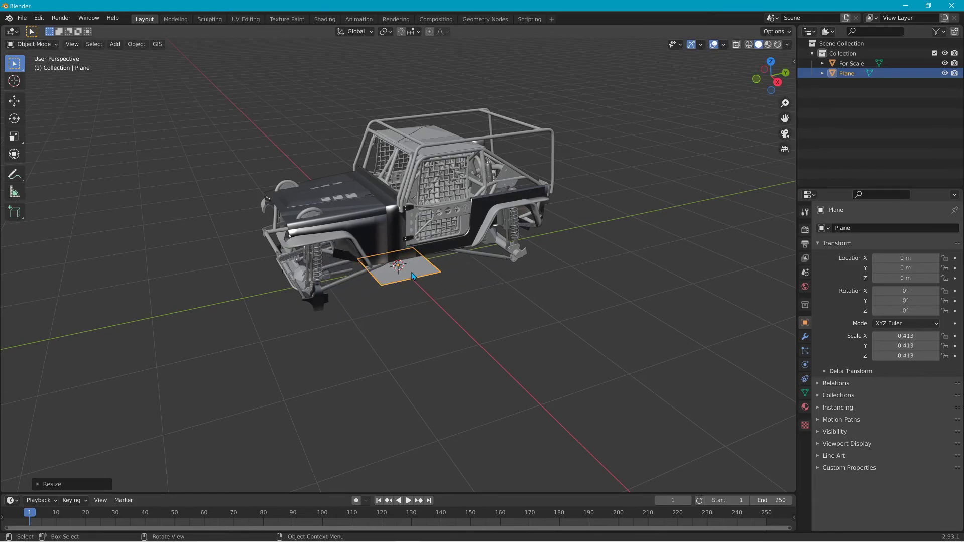
click(450, 209)
key(Delete)
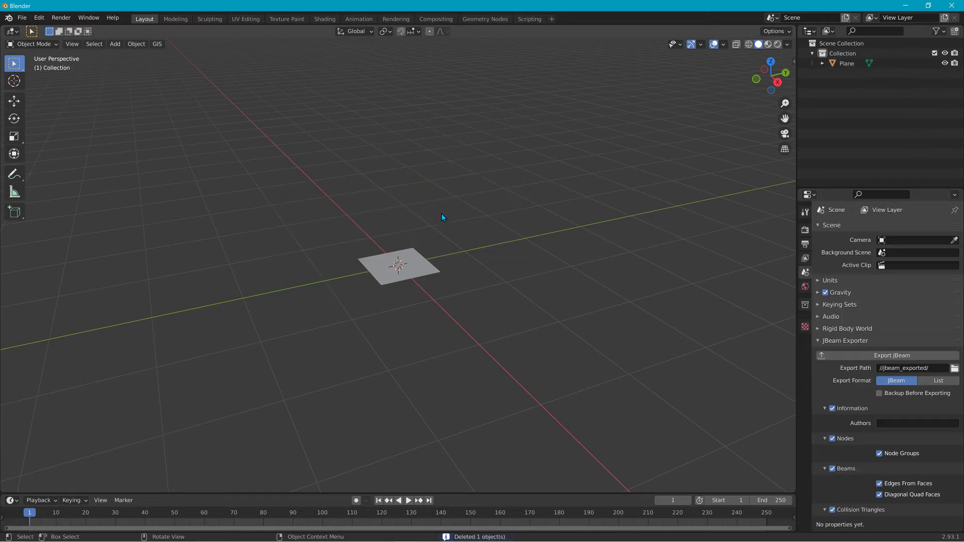
Step: Rotate the plane 90° around the global Y axis so it stands upright
click(424, 282)
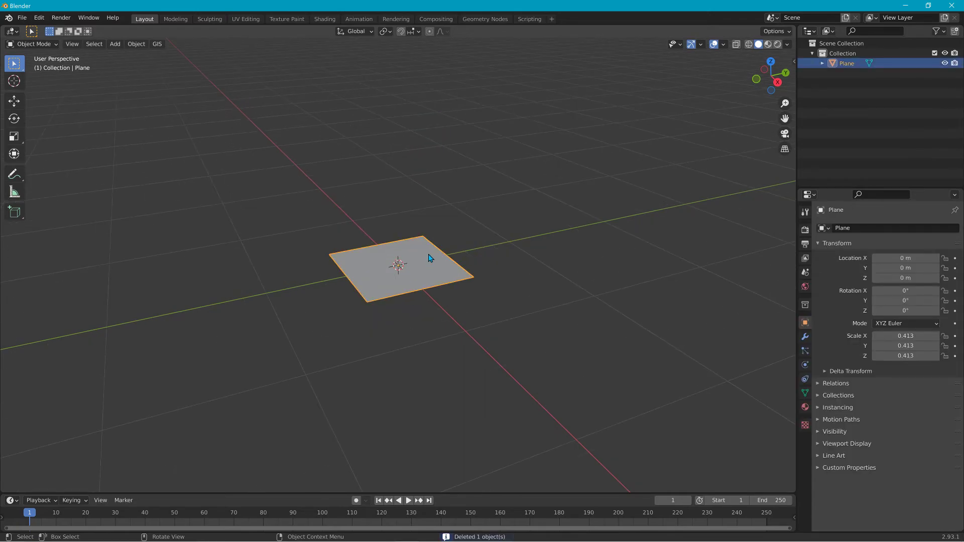
key(r)
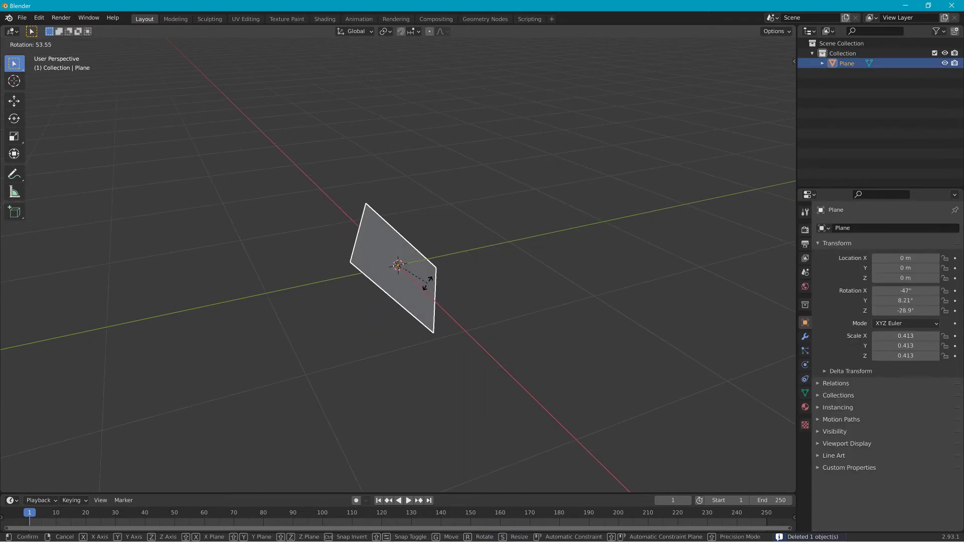
key(y)
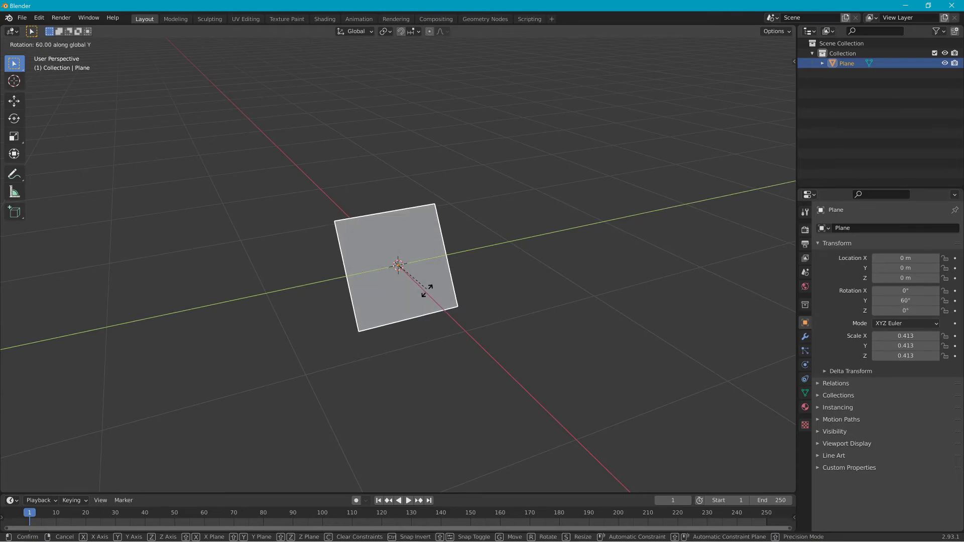
click(427, 335)
Step: Put the plane into Edit Mode and subdivide its edges once
click(47, 43)
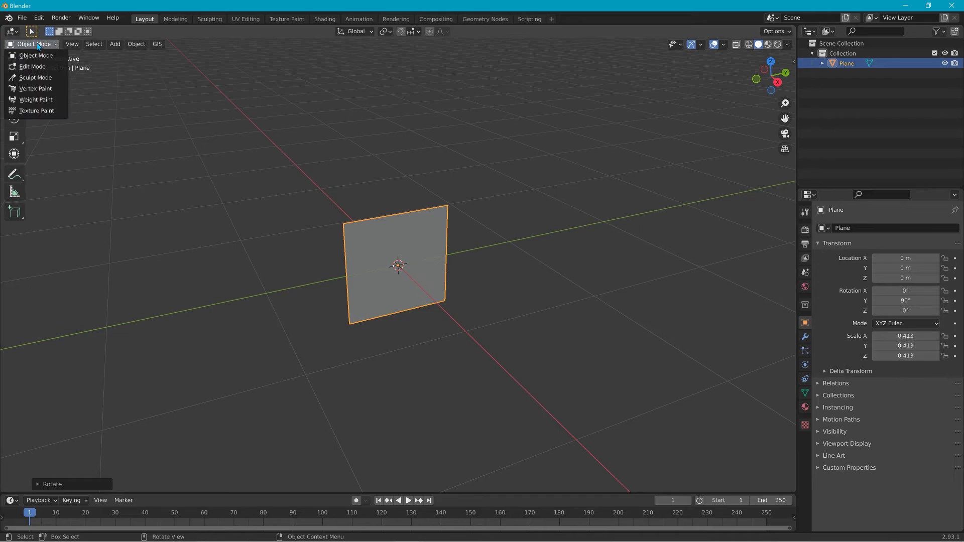
click(25, 67)
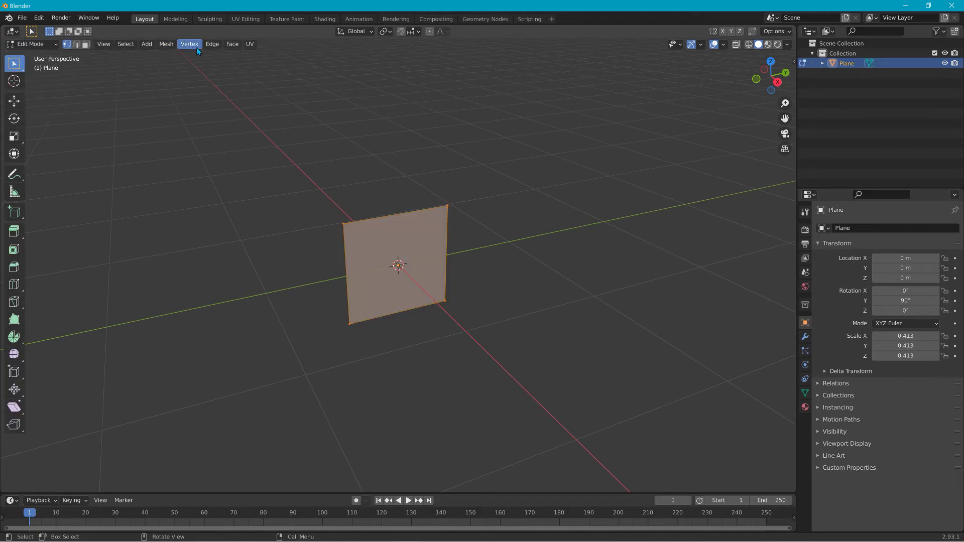
click(224, 43)
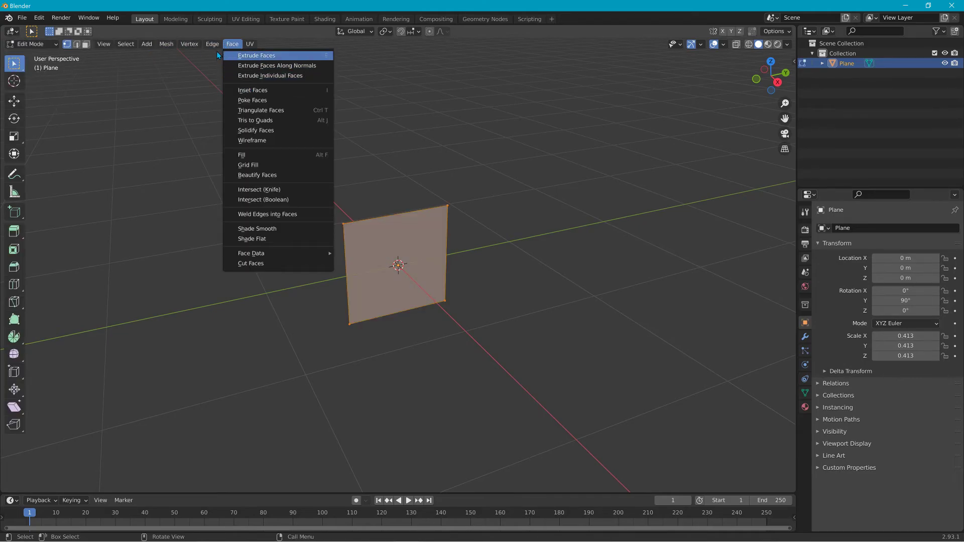
key(Escape)
click(213, 47)
click(236, 110)
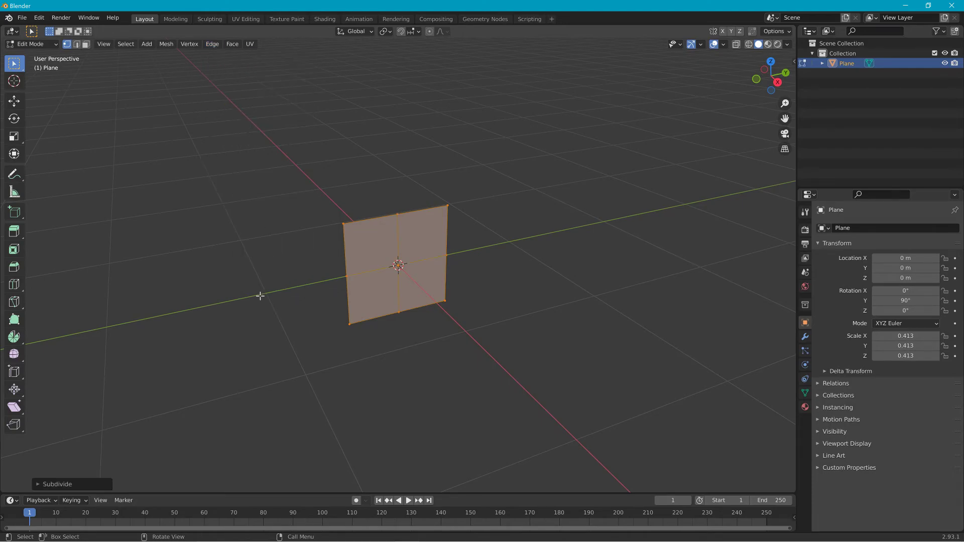
Step: Increase the plane's subdivision to 6 cuts
click(42, 484)
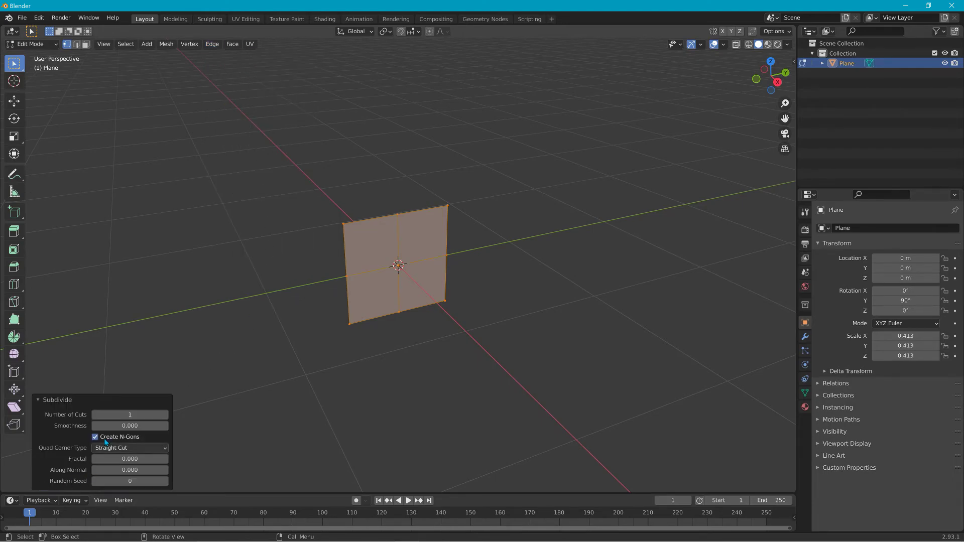
click(165, 415)
click(165, 415)
click(165, 415)
click(165, 415)
click(165, 415)
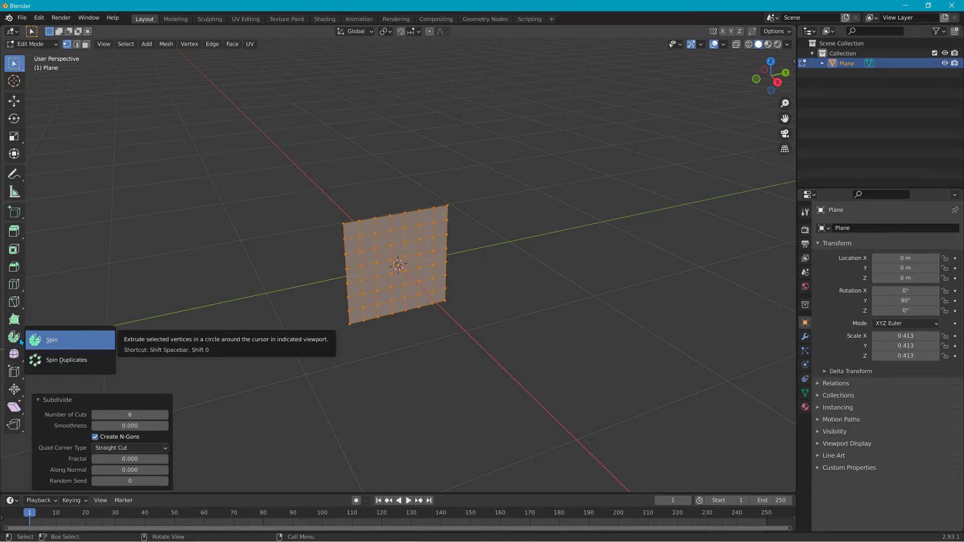
Step: Randomize the positions of all the plane's vertices by about 0.177 m
click(19, 322)
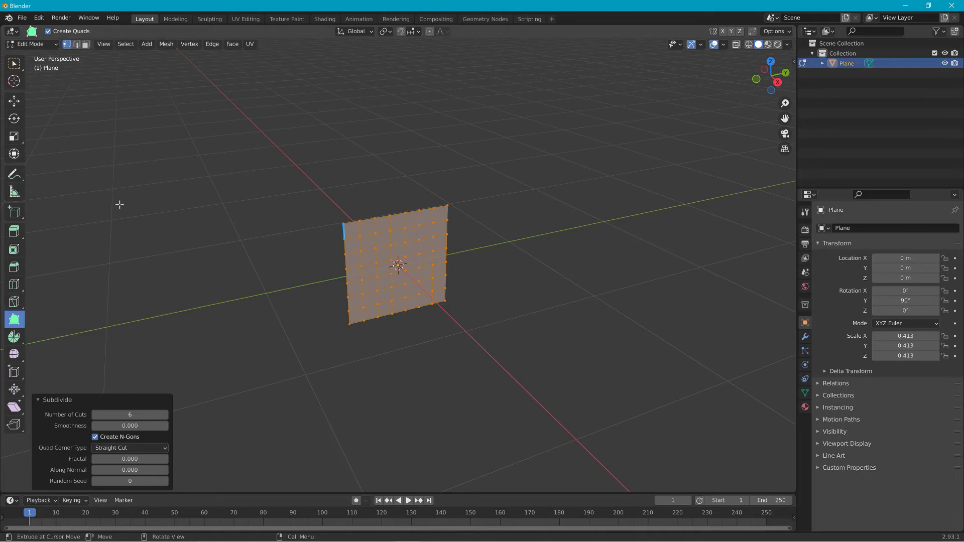
click(21, 304)
drag(14, 354, 74, 381)
drag(423, 288, 427, 294)
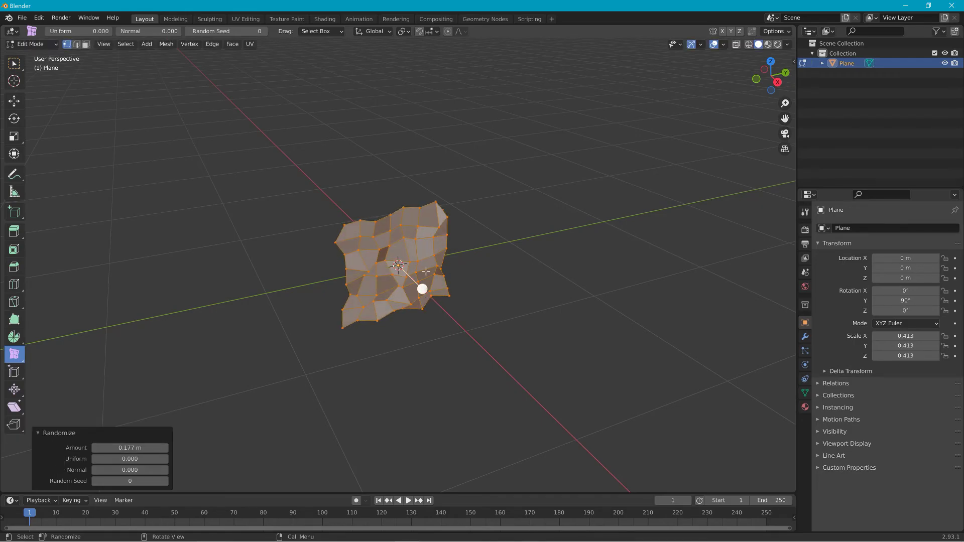
Step: Return to Object Mode and apply Shade Smooth to the crumpled plane
click(44, 45)
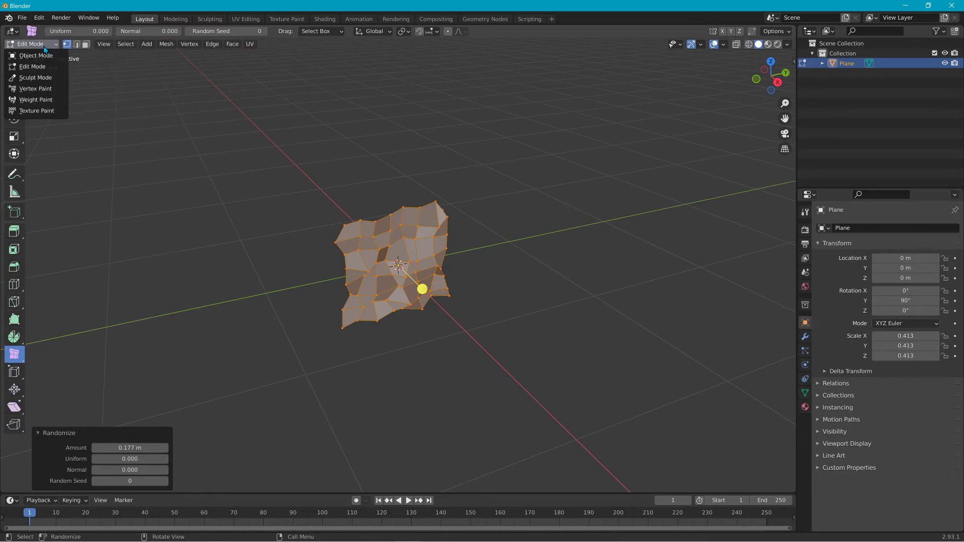
click(45, 56)
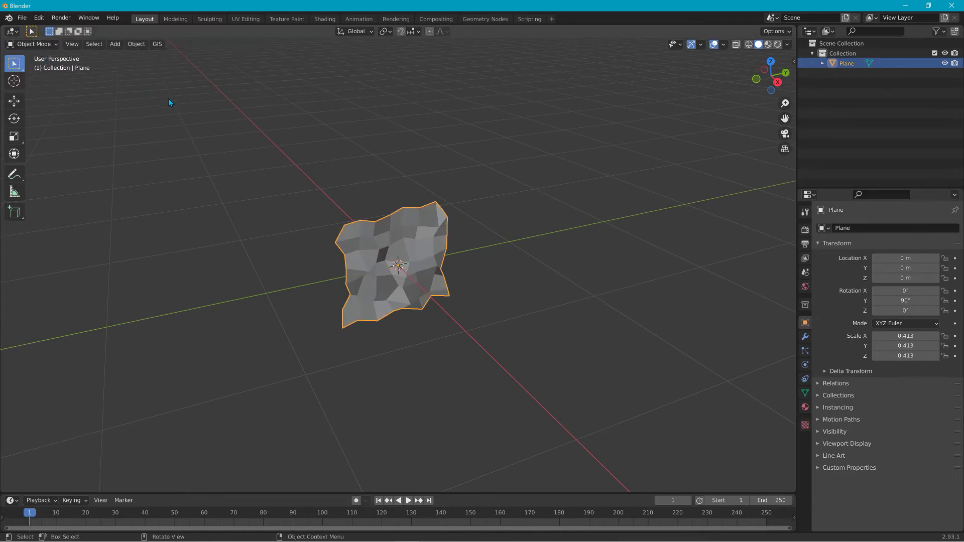
click(142, 46)
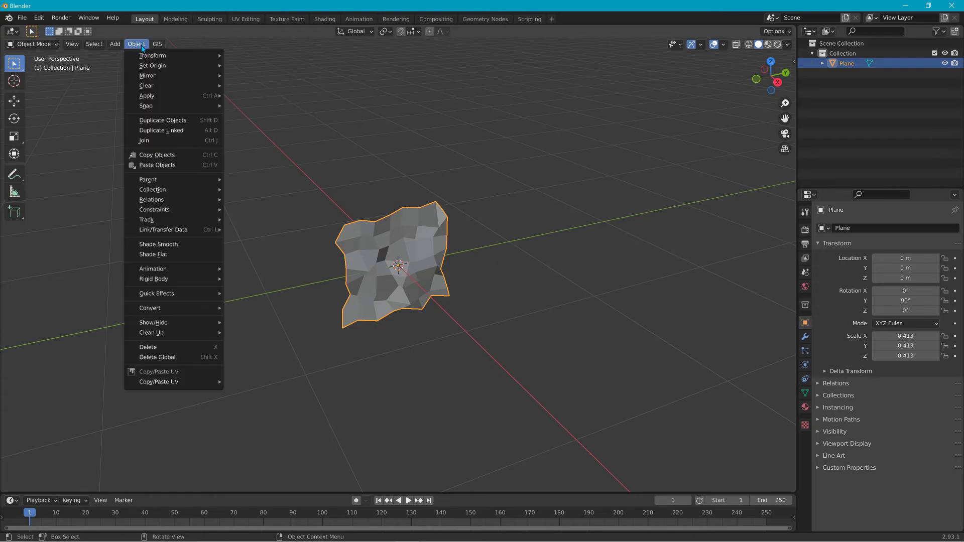
click(180, 245)
middle_drag(357, 290, 502, 236)
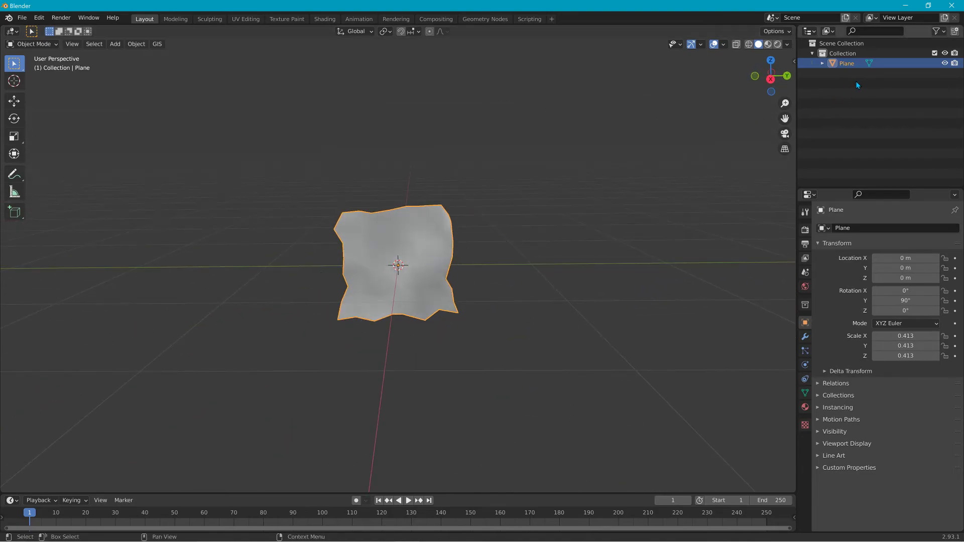
Step: Add a new material to the plane and name it a_rose
click(805, 406)
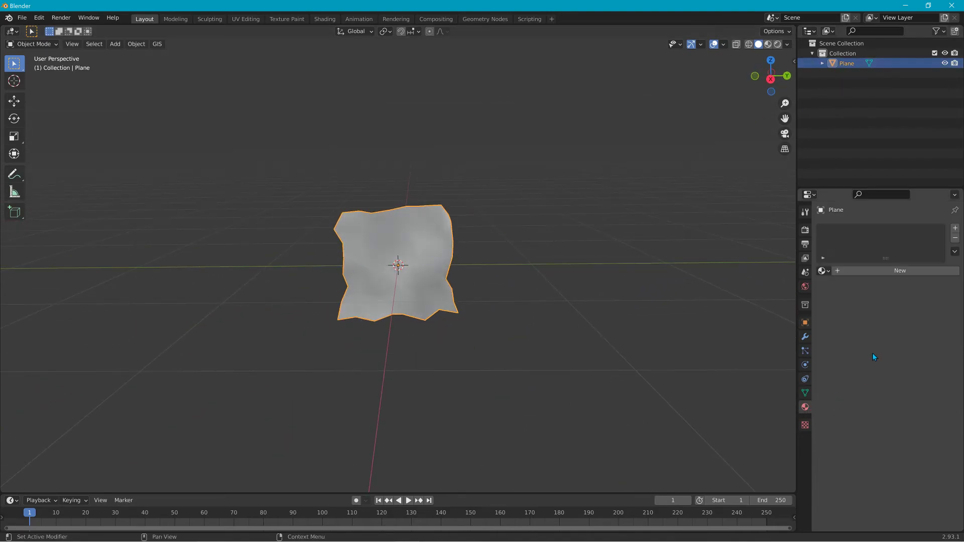
click(848, 273)
double_click(883, 274)
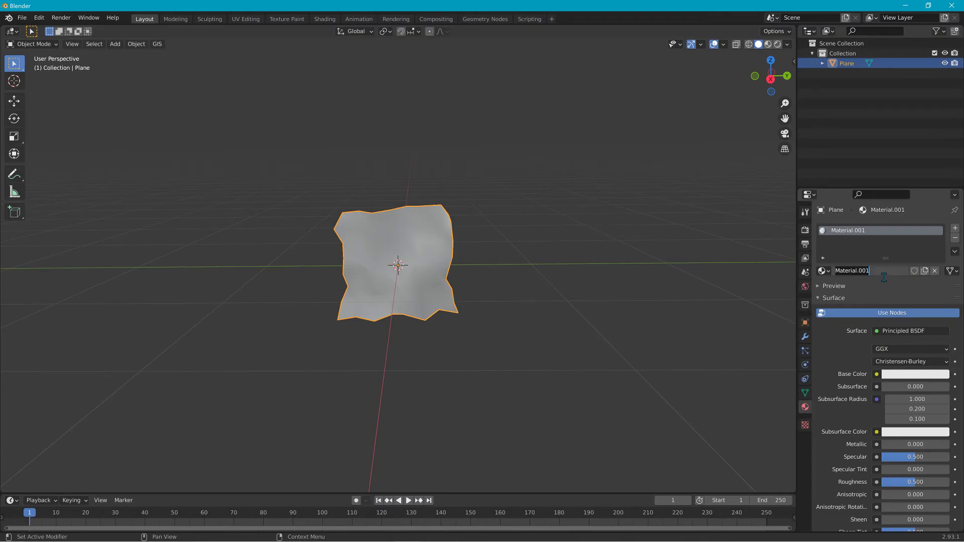
key(ctrl+a)
text(a_rose)
key(Return)
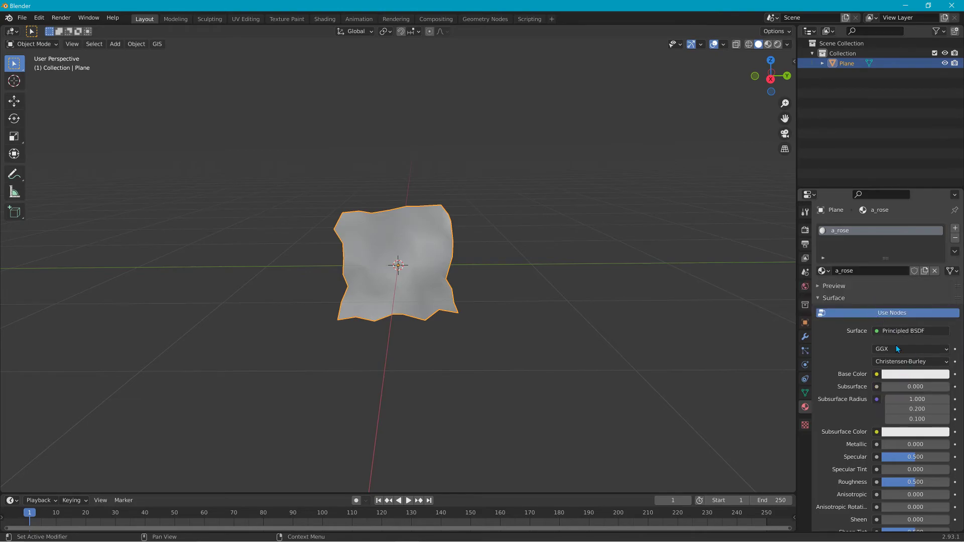
Step: Rename the plane's material to a_flower
click(857, 273)
double_click(850, 278)
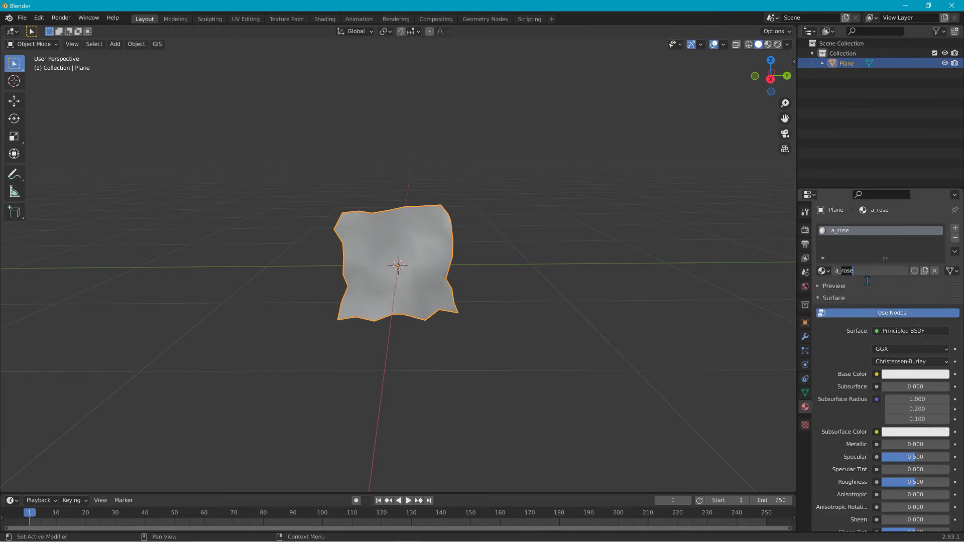
text(t)
key(Return)
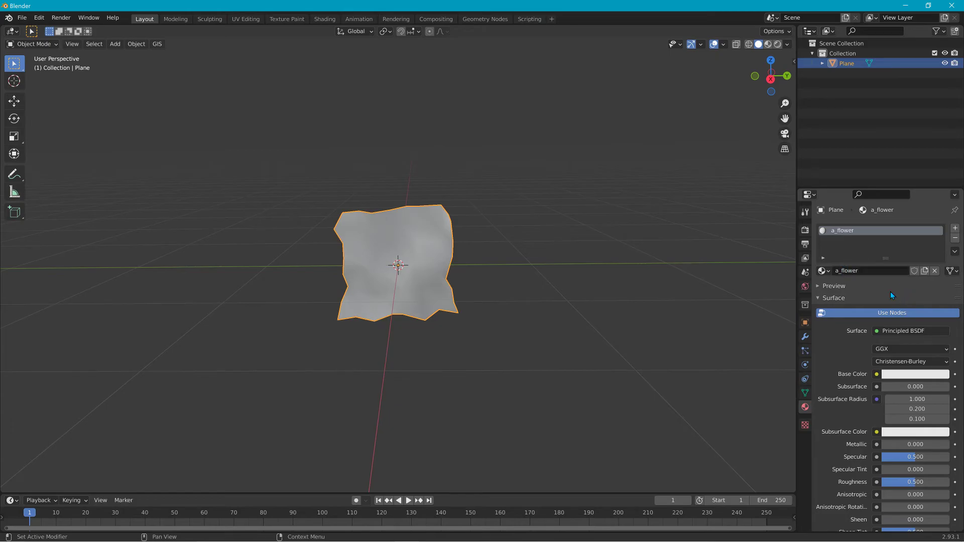
Step: Assign an Image Texture to the a_flower material's Base Color and open the file browser for its image
click(875, 377)
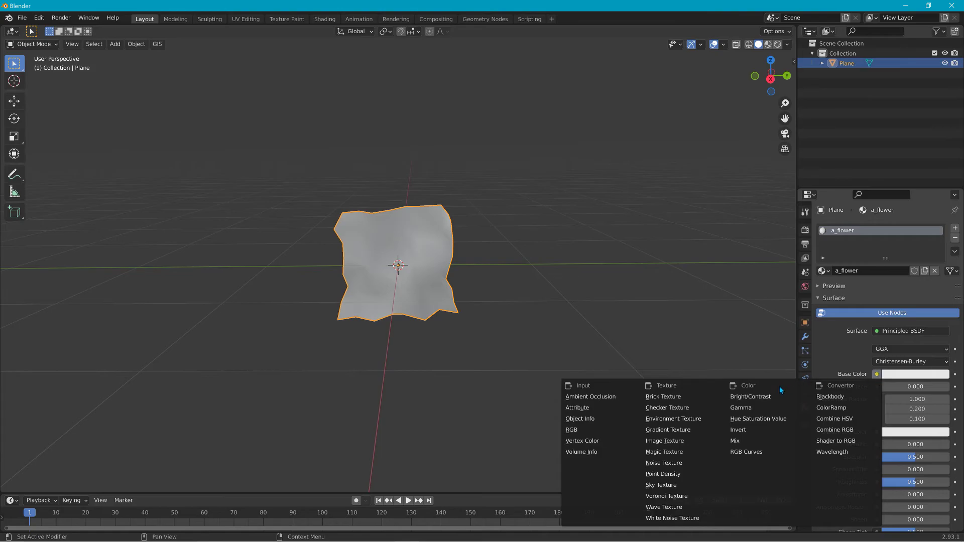
click(668, 439)
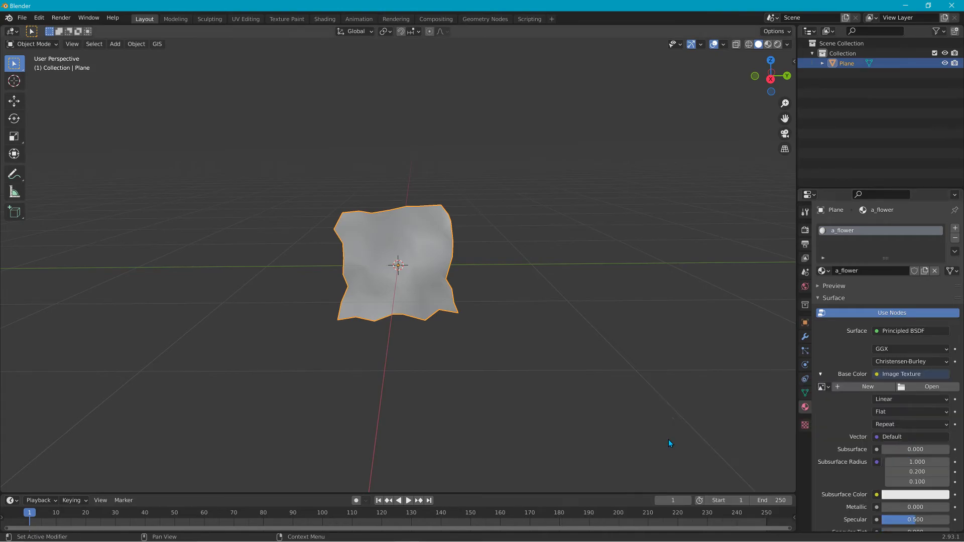
click(926, 387)
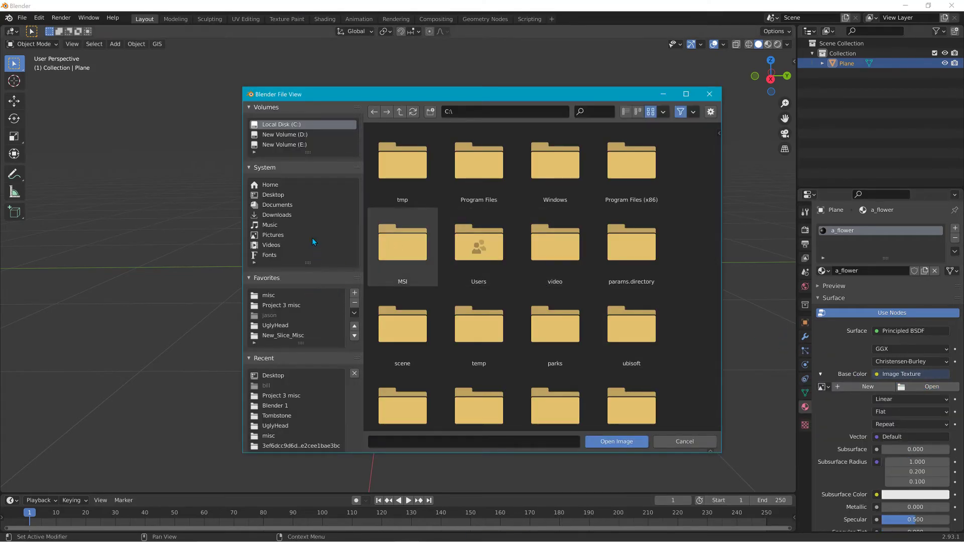
click(279, 196)
scroll(574, 269, down, 5)
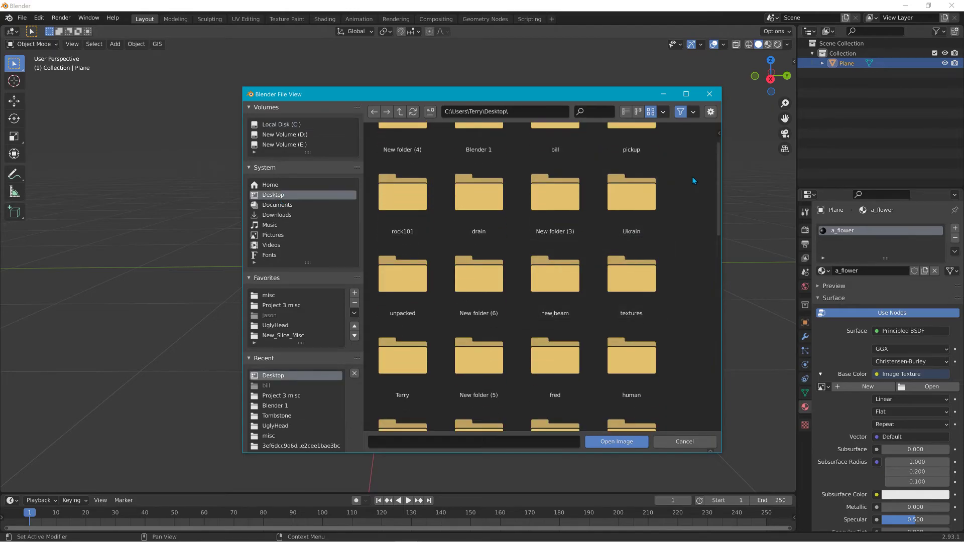
drag(712, 298, 727, 339)
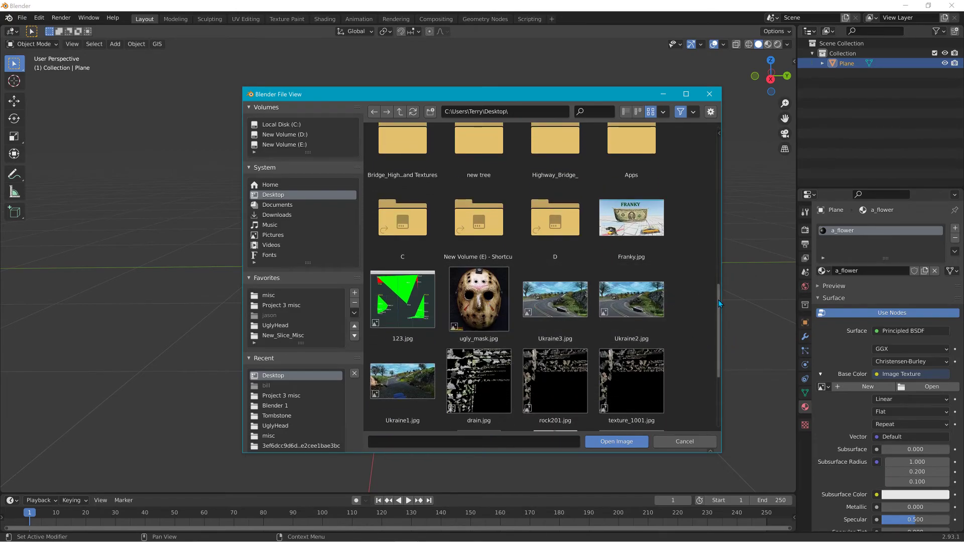
drag(718, 302, 666, 252)
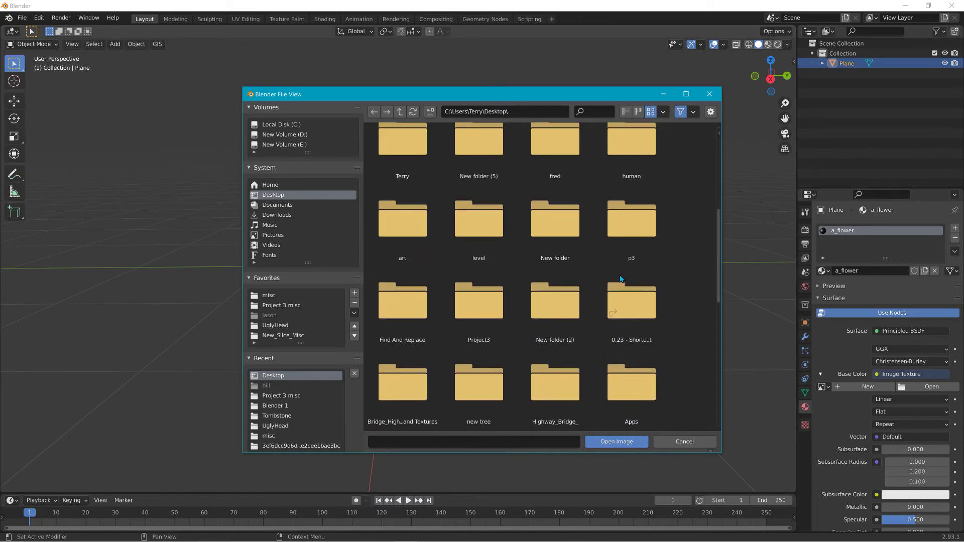
click(269, 379)
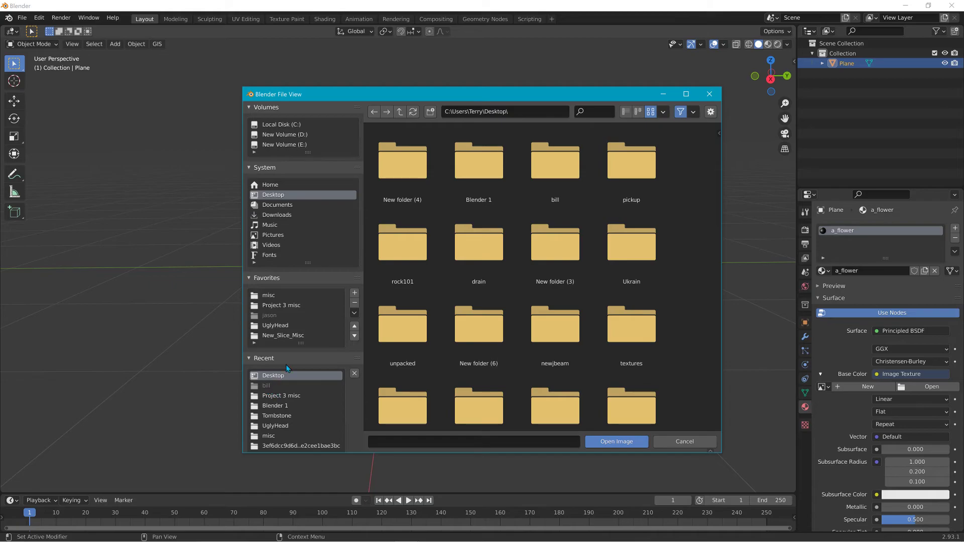
Step: Browse via the misc favourite to the level's art\shapes\groundcover folder and select a_flower.dds
click(274, 296)
scroll(643, 272, down, 2)
scroll(643, 271, down, 1)
scroll(718, 175, down, 1)
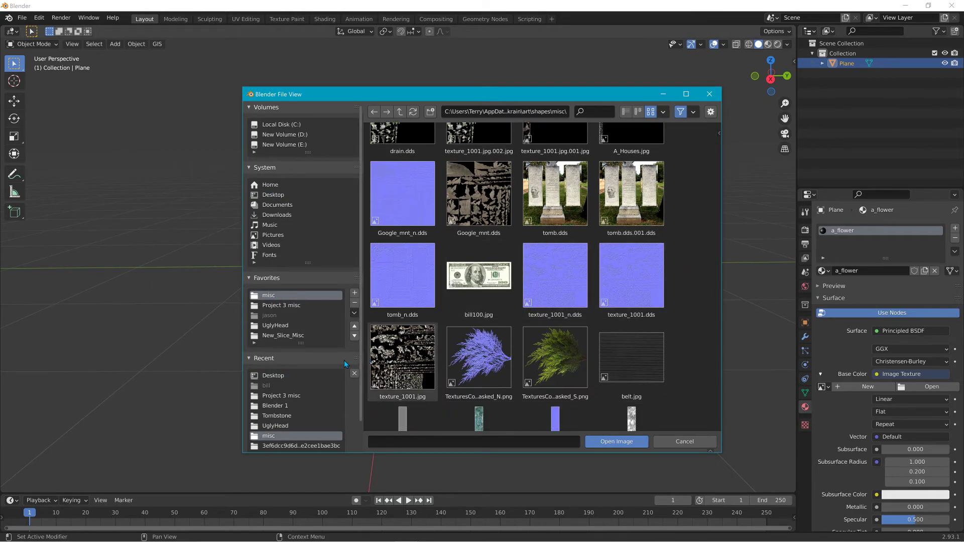
click(399, 112)
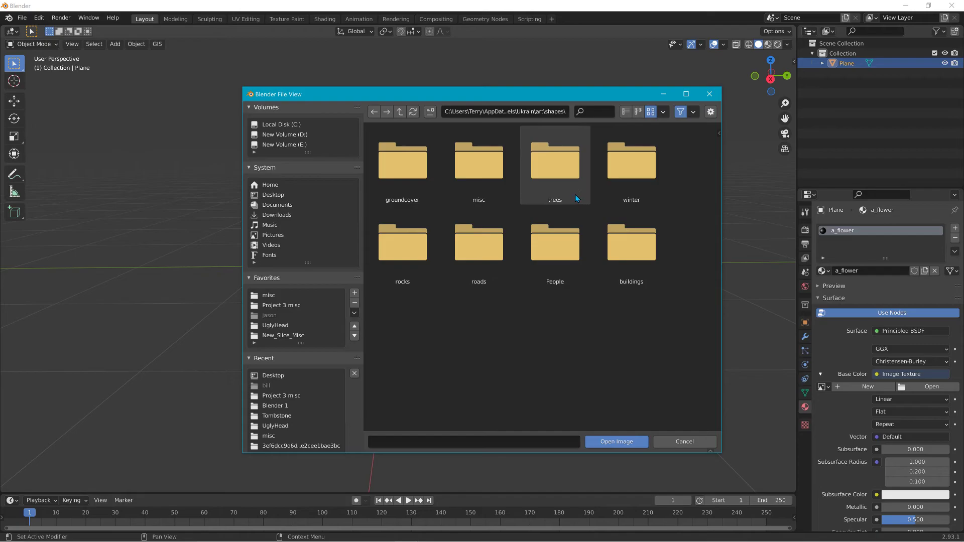
click(414, 172)
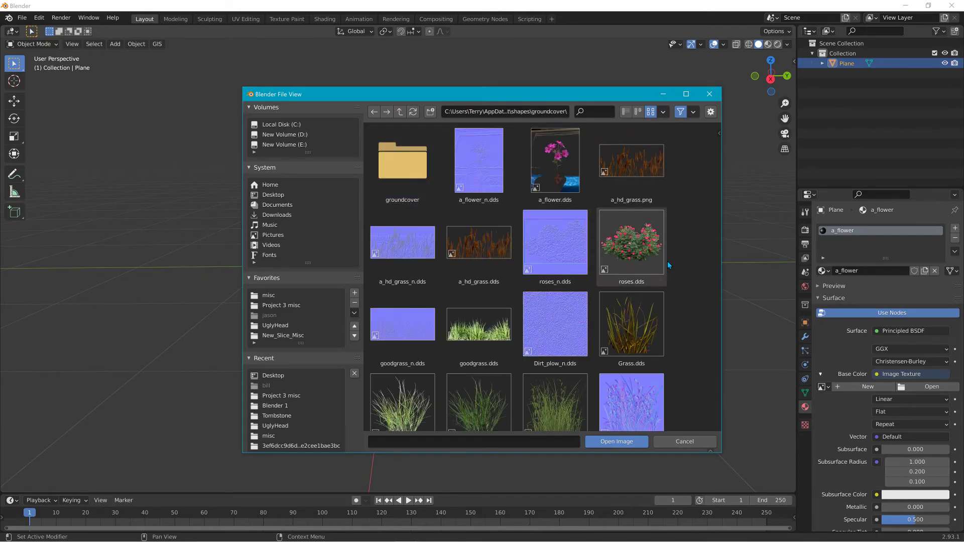
scroll(685, 264, down, 2)
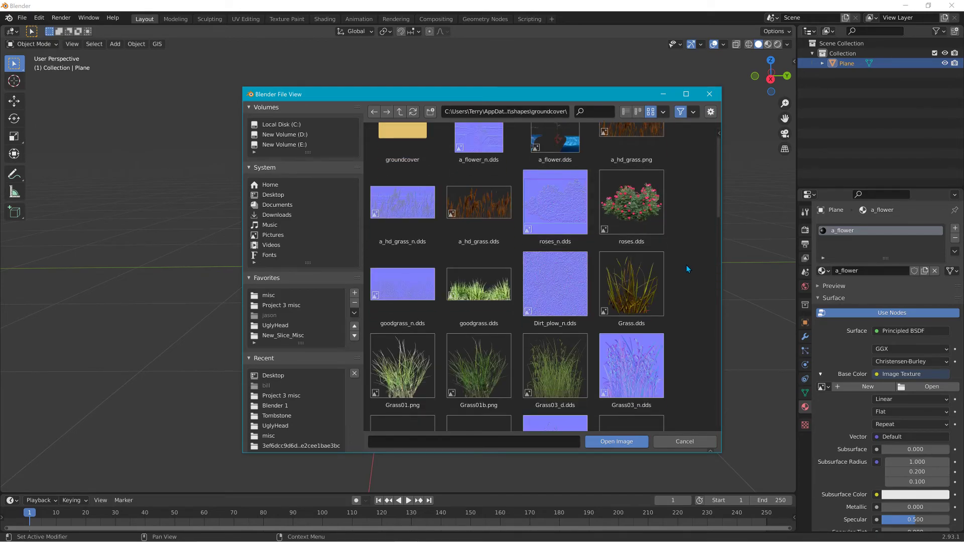
scroll(686, 265, up, 2)
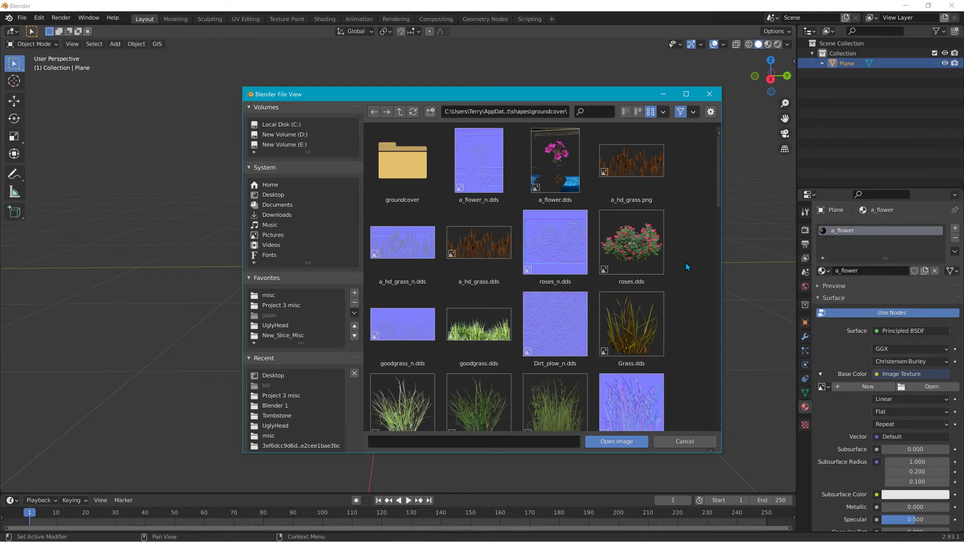
click(562, 167)
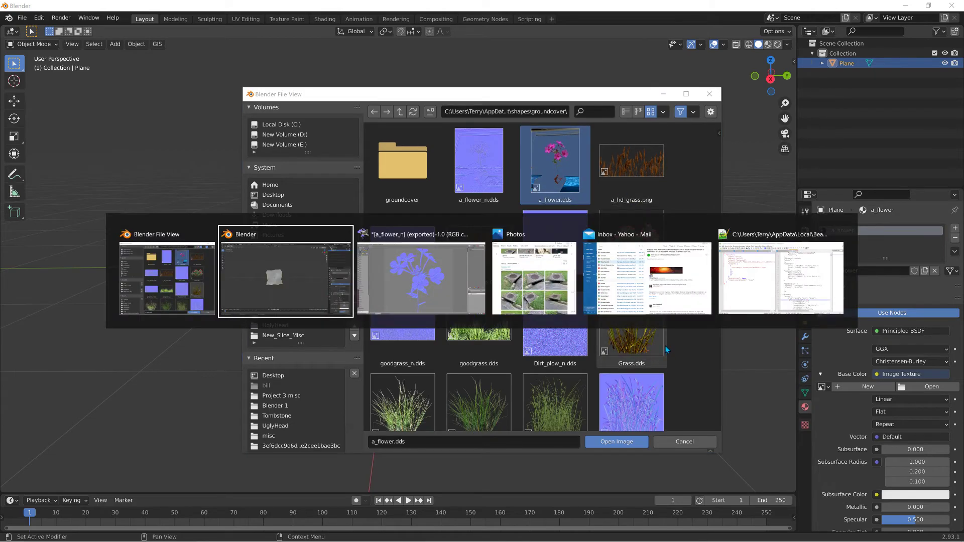
Step: Switch to GIMP and revert the flower image to its Scale Image history state, before the Normal Map filter
click(391, 286)
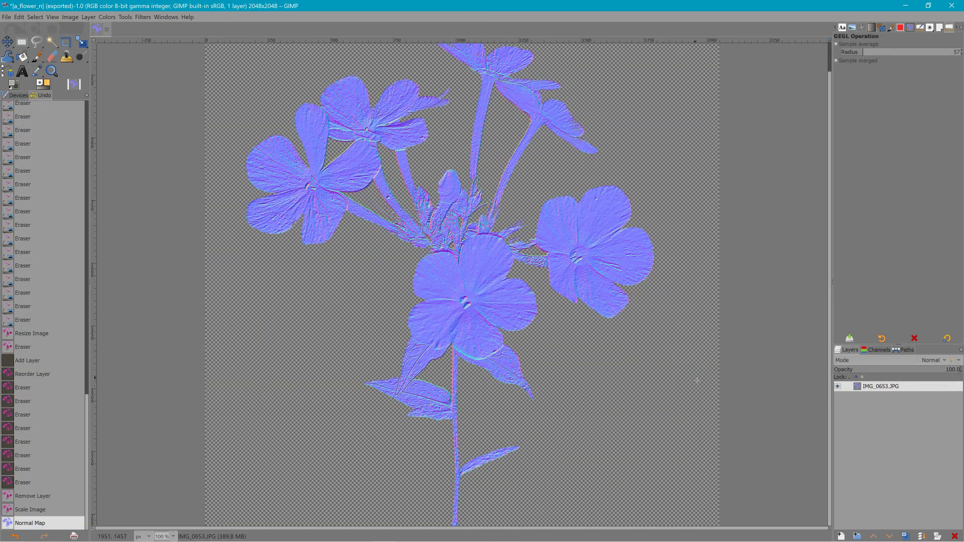
key(alt+Tab)
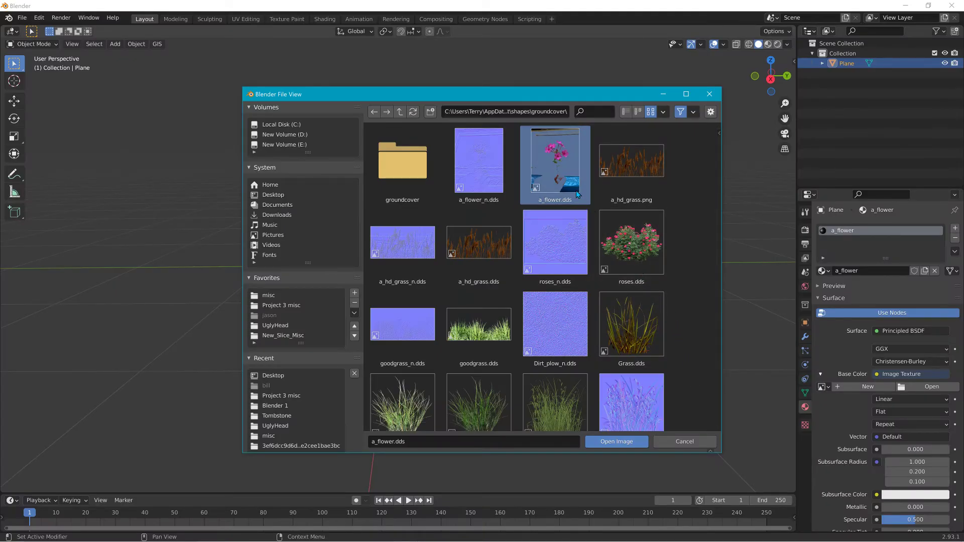
scroll(577, 191, down, 5)
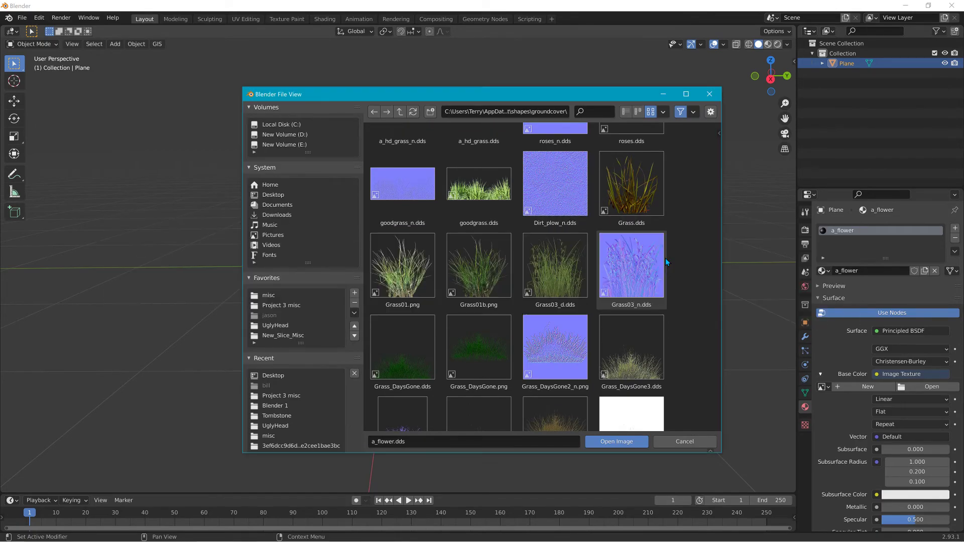
key(alt+Tab)
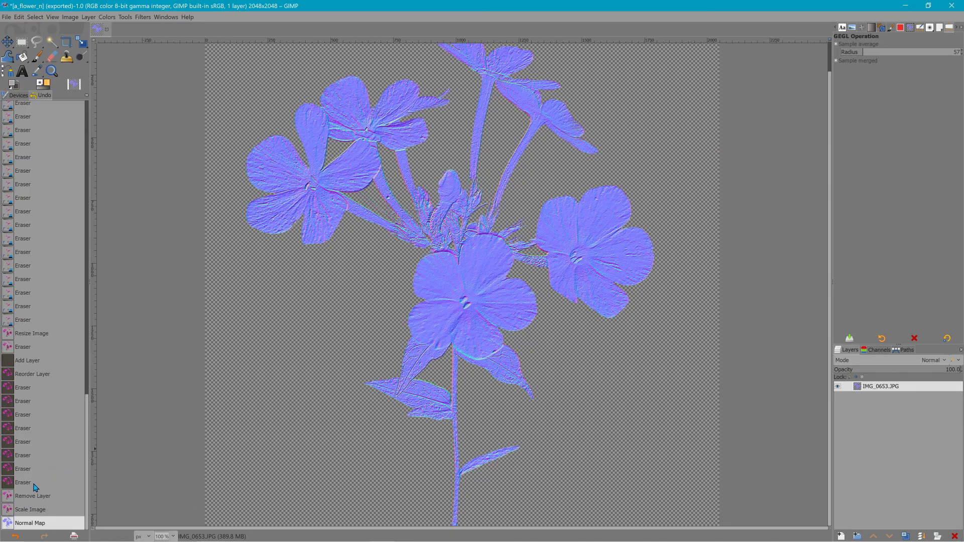
click(22, 511)
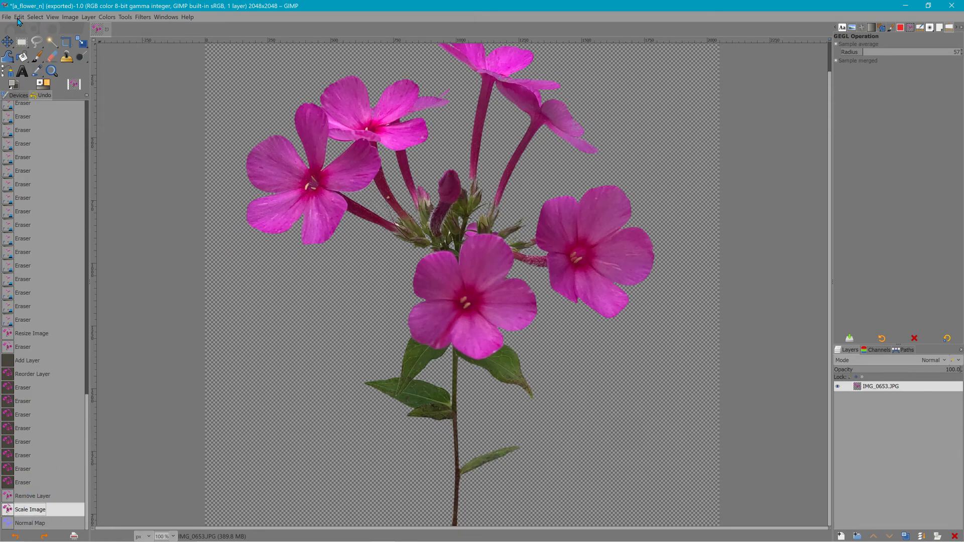
click(176, 537)
click(172, 508)
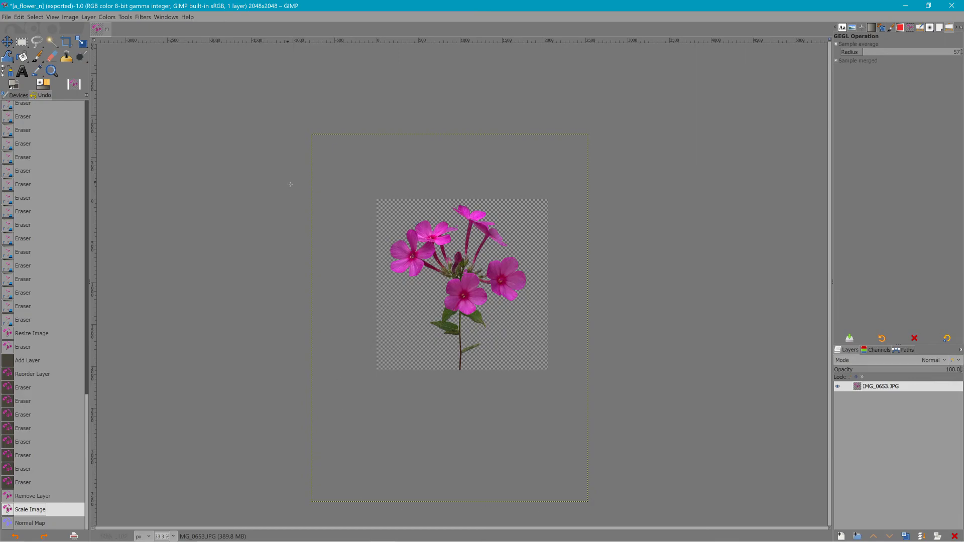
right_click(911, 424)
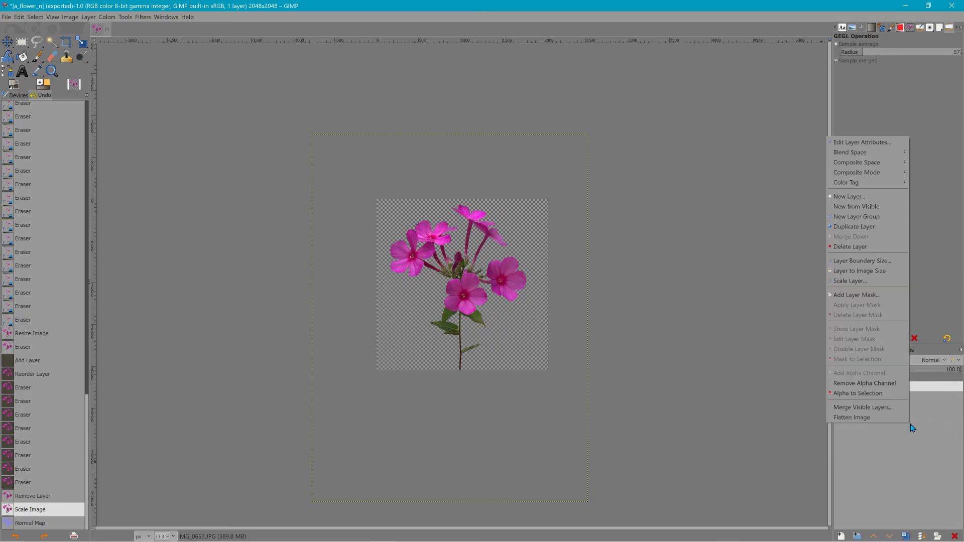
click(851, 196)
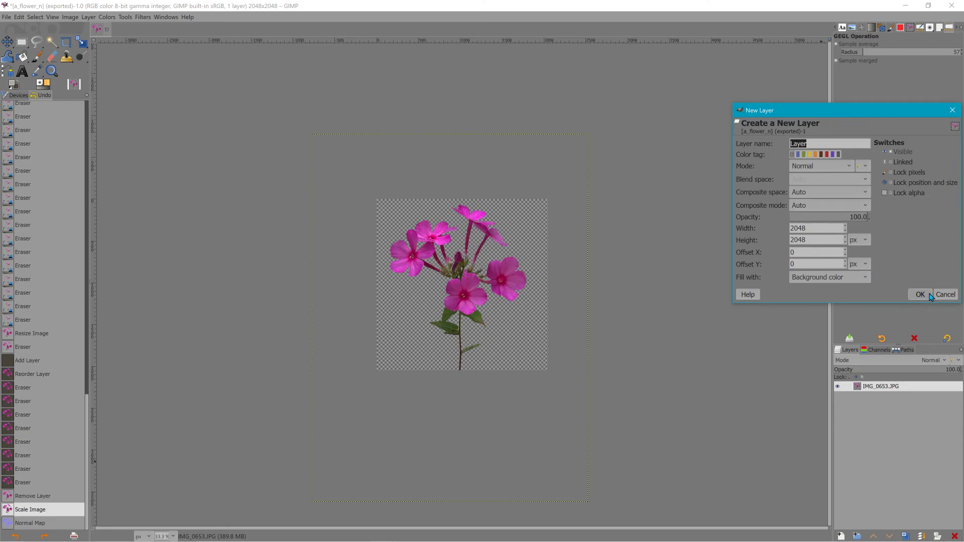
click(945, 294)
Step: Draw a rectangular selection slightly larger than the canvas and crop the image to remove the layer's extra area outside it
key(r)
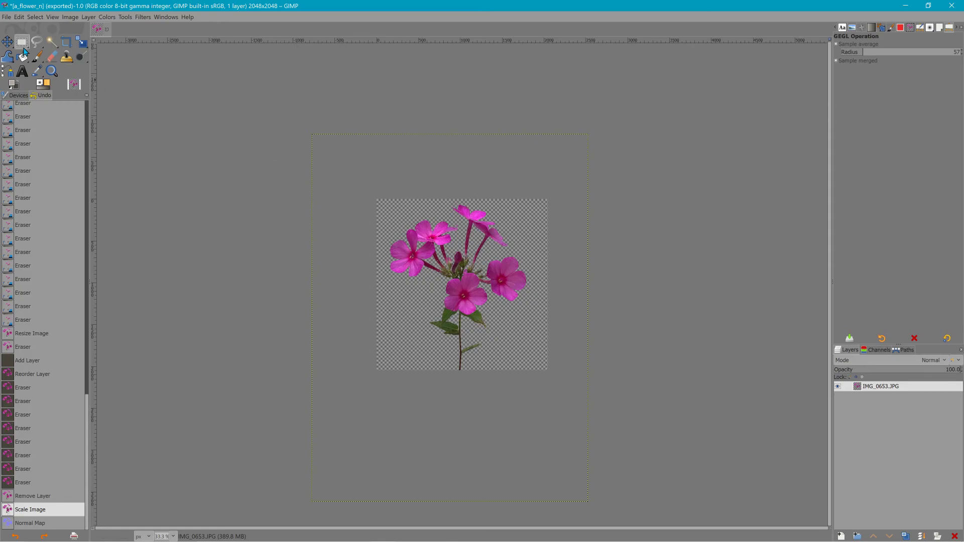
drag(370, 195, 564, 388)
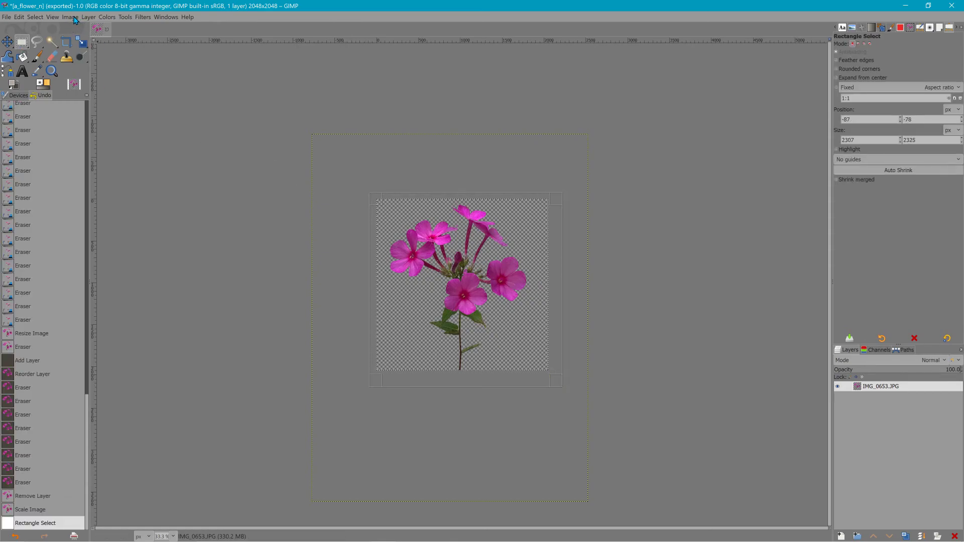
click(89, 18)
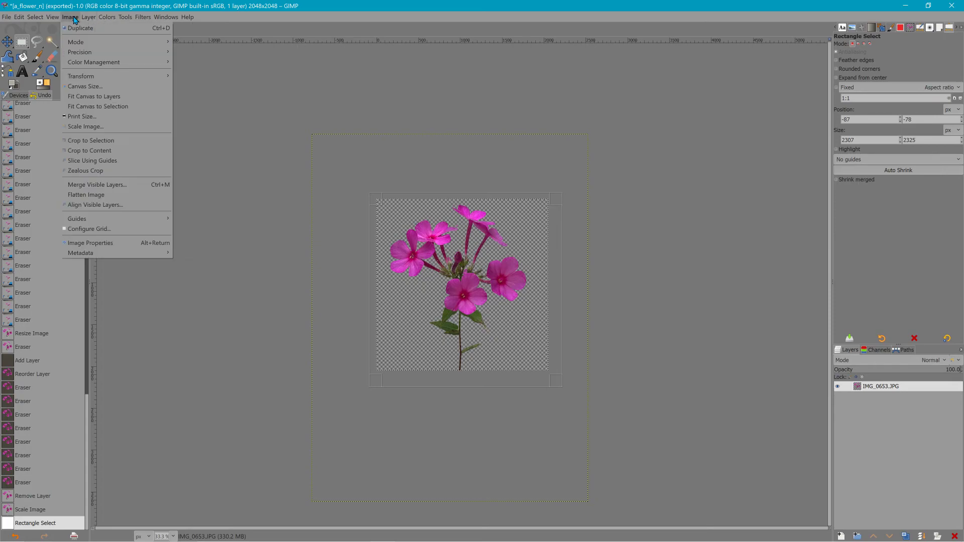
click(109, 150)
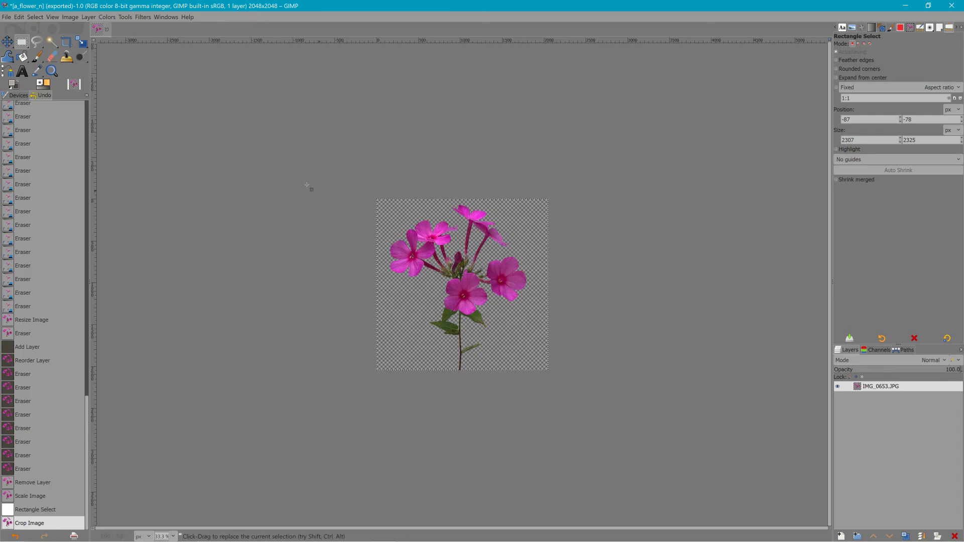
Step: Export the cropped flower image over a_flower.dds in the groundcover folder with BC3 / DXT5 compression
click(10, 19)
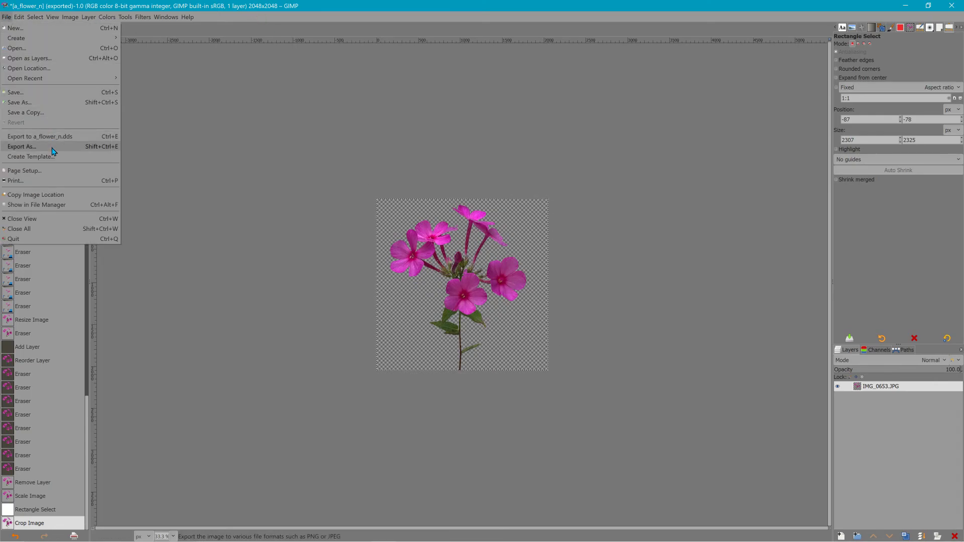
click(54, 148)
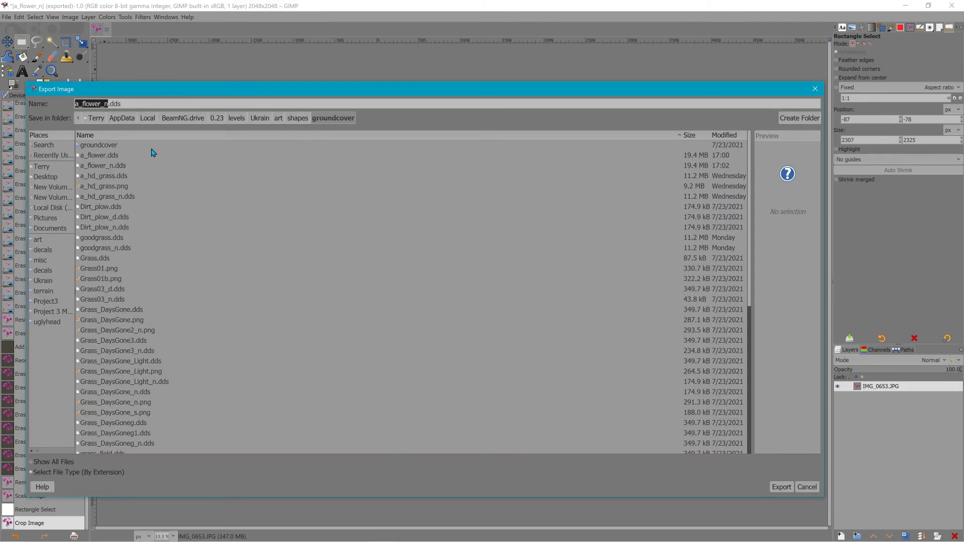
click(104, 158)
click(779, 487)
click(463, 338)
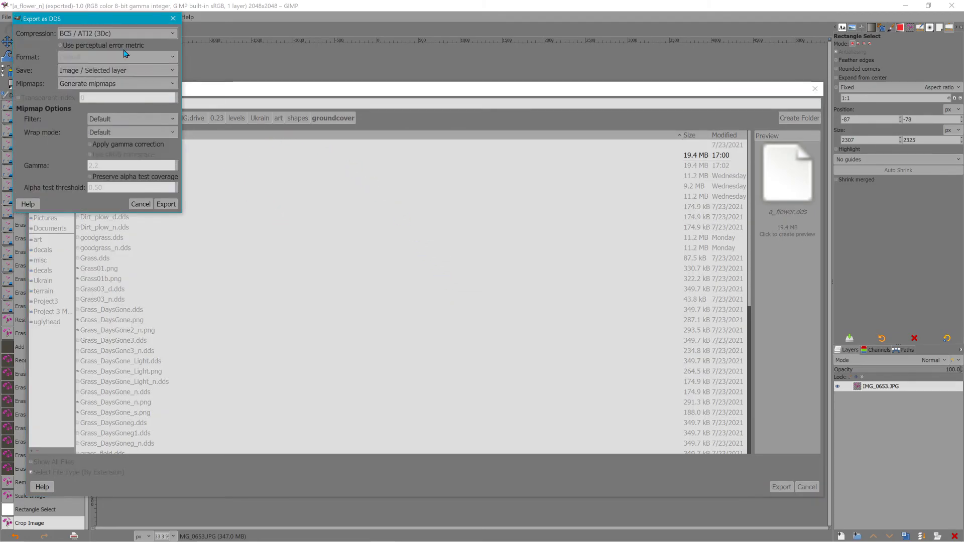
click(118, 34)
click(89, 76)
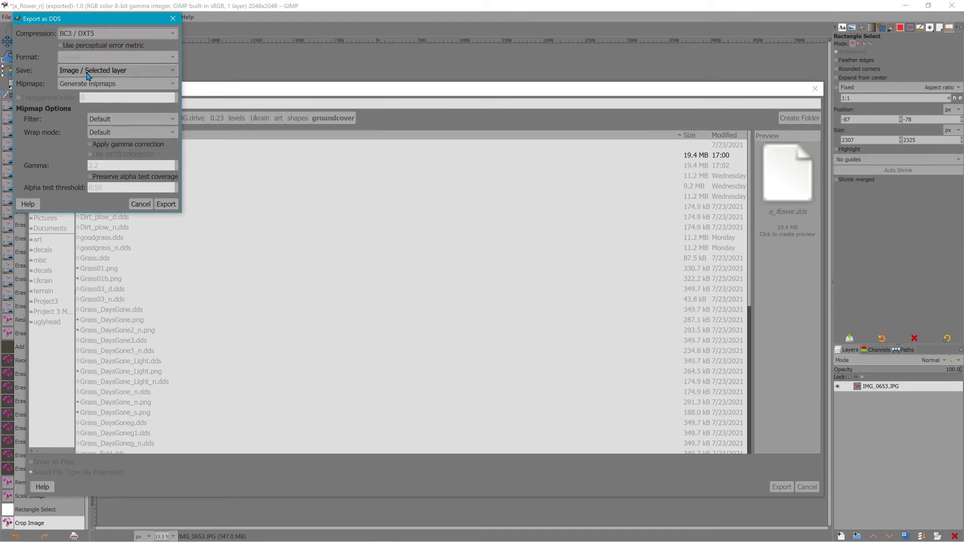
click(166, 205)
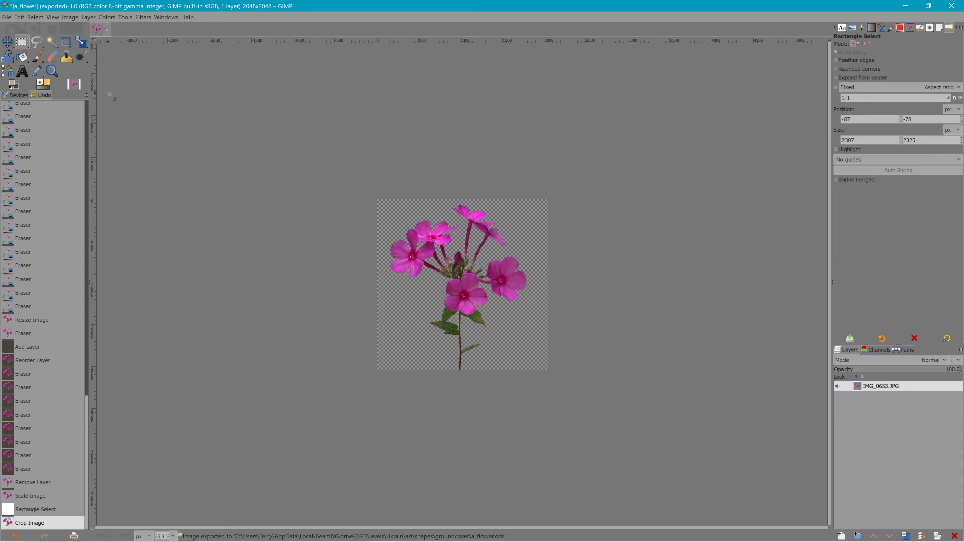
Step: Apply the Normal Map filter to the flower layer with a scale of about 41.57
click(131, 19)
mouse_move(139, 19)
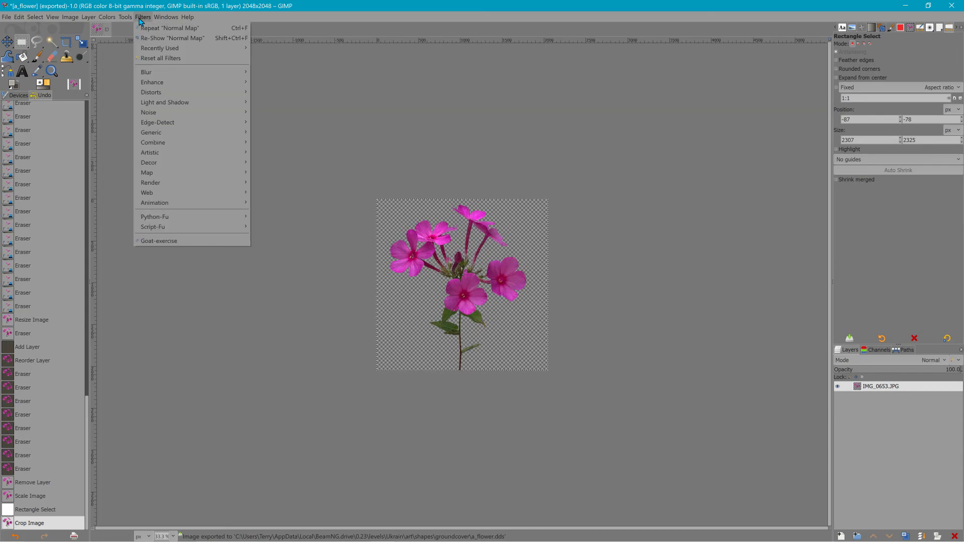
mouse_move(171, 133)
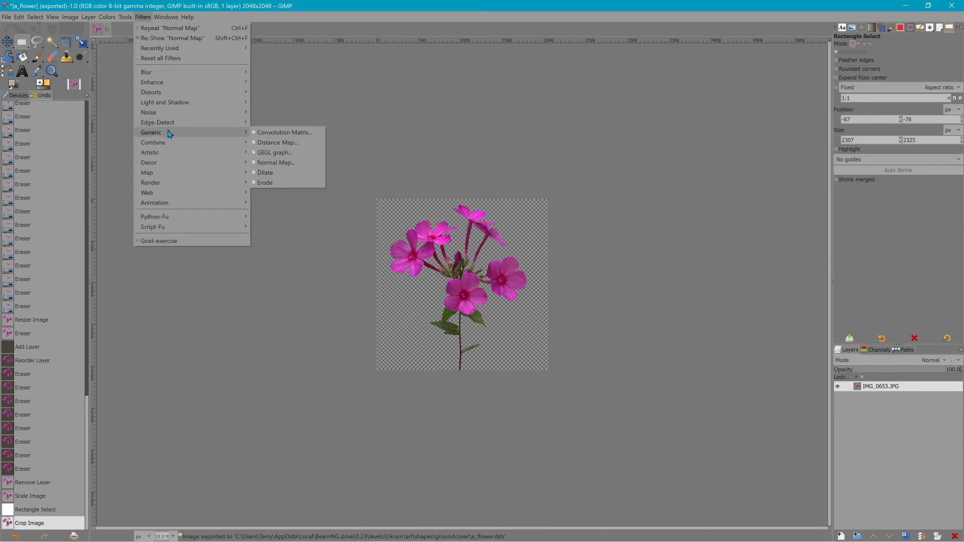
click(269, 163)
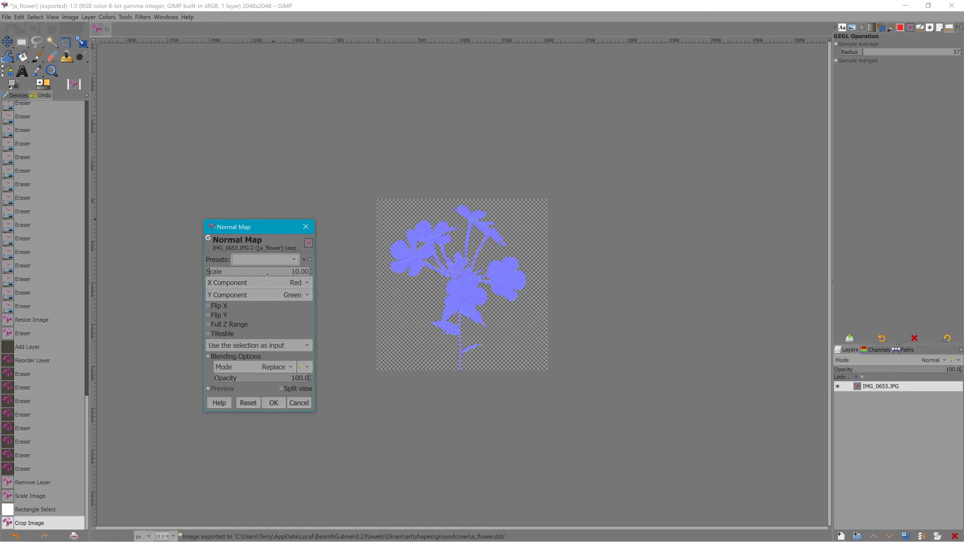
click(224, 271)
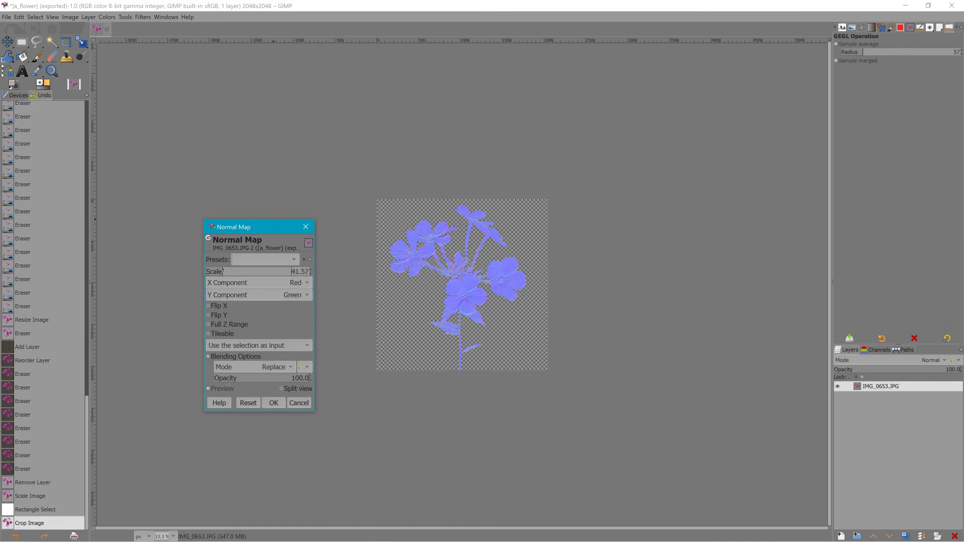
click(274, 402)
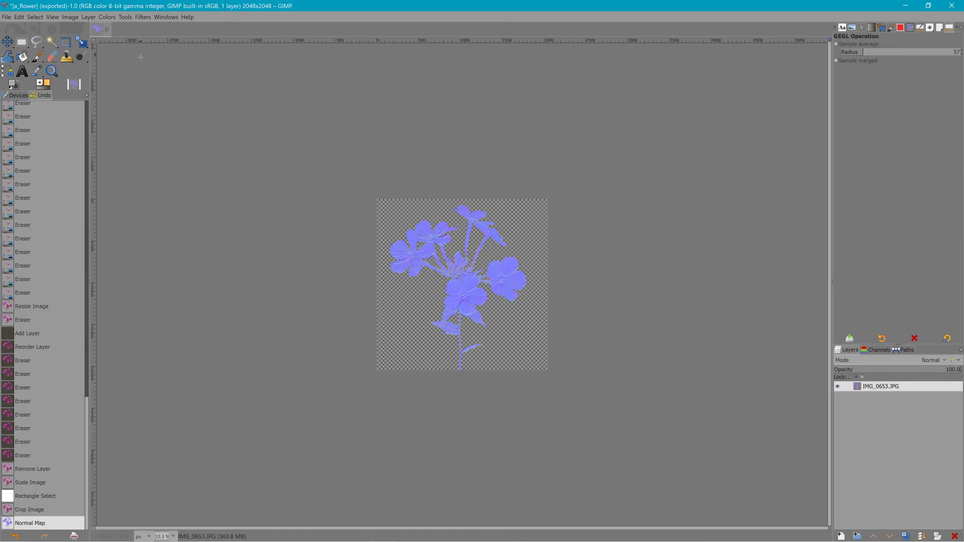
Step: Export the normal map over a_flower_n.dds with BC5 / ATI2 (3Dc) compression and generated mipmaps
click(10, 17)
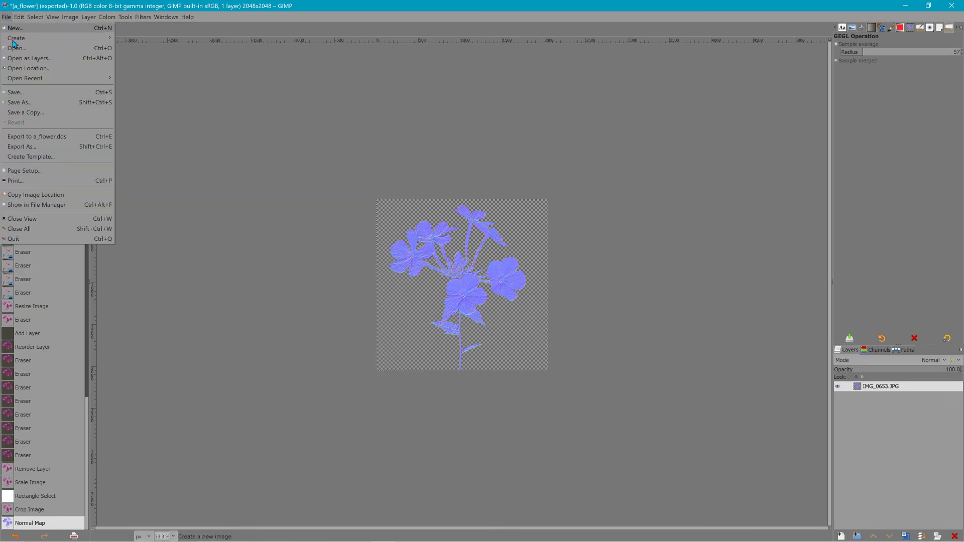
click(57, 147)
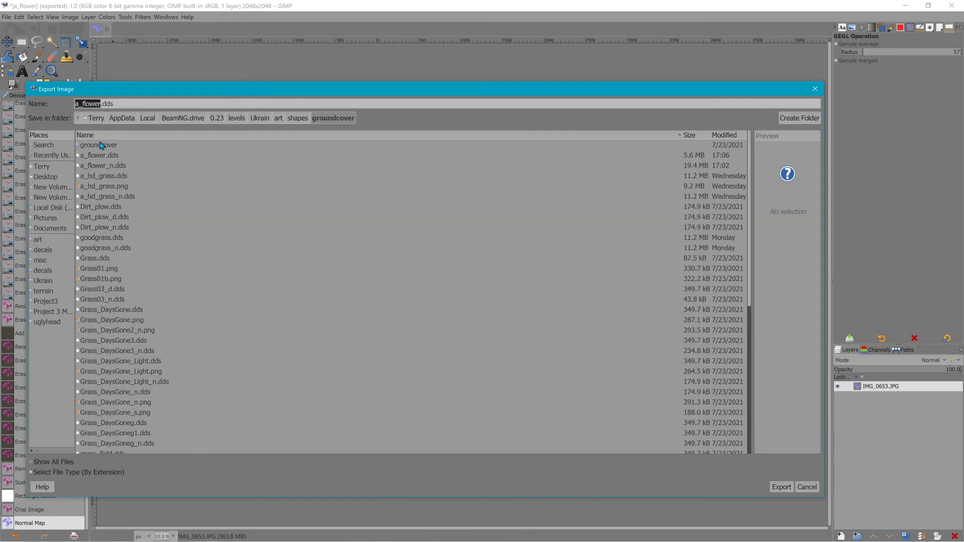
click(111, 167)
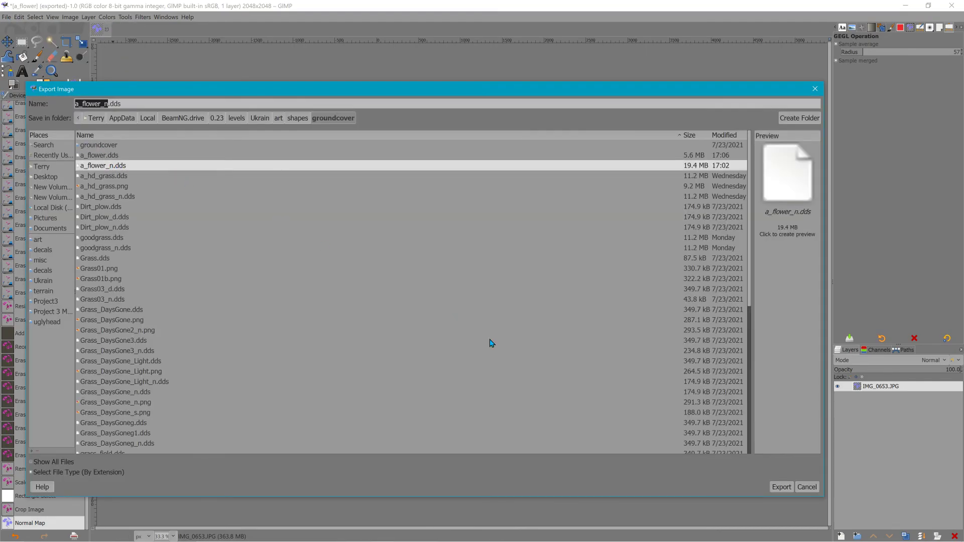
click(771, 487)
click(466, 335)
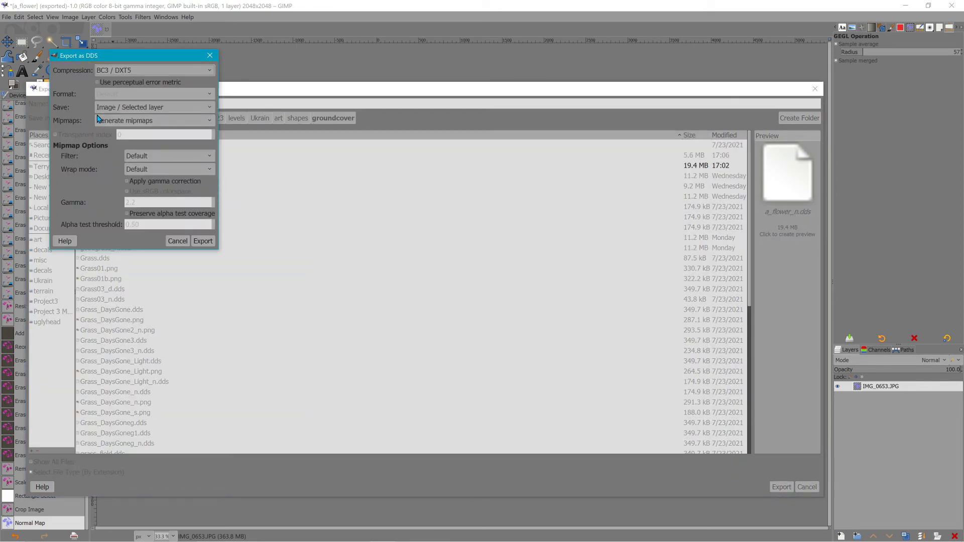
click(151, 122)
click(153, 123)
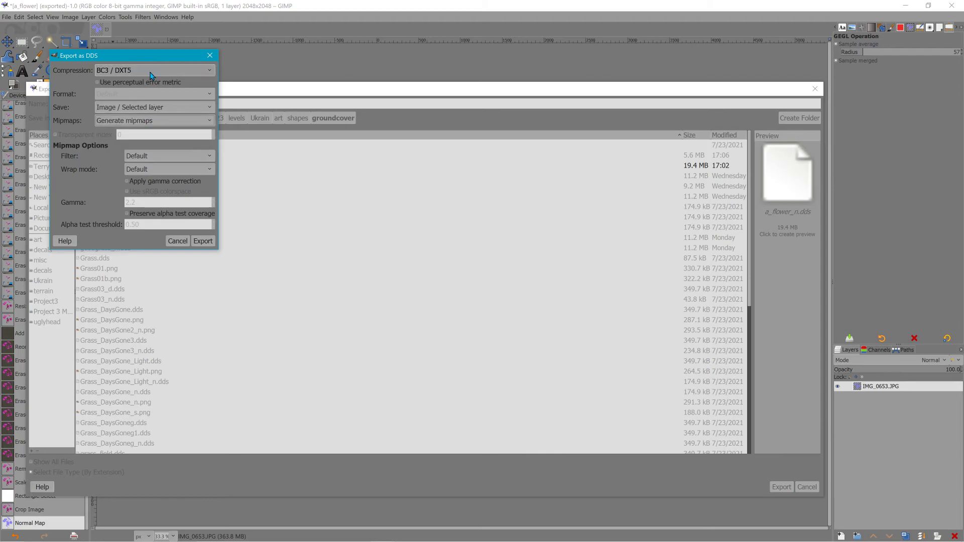
click(151, 70)
click(151, 143)
click(201, 242)
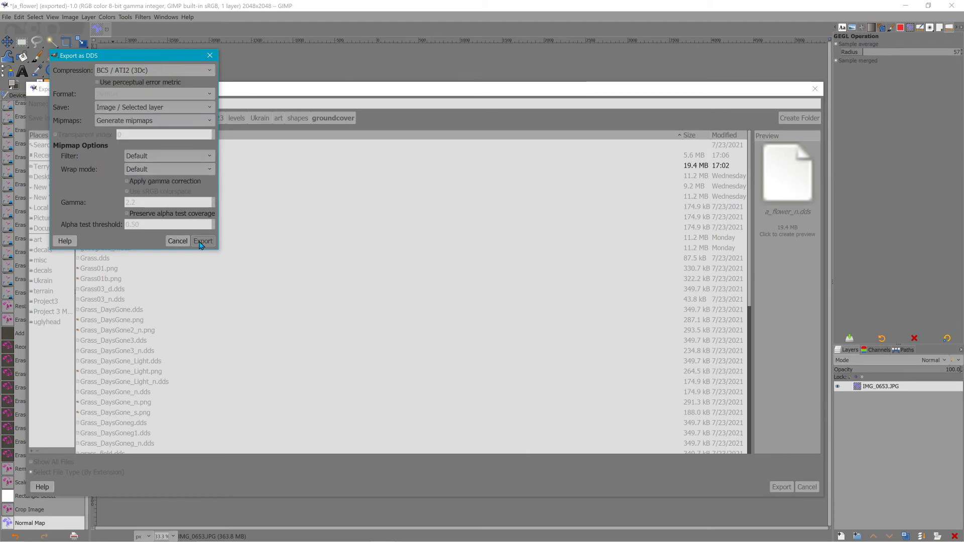
Step: Switch to Blender, reload the groundcover folder, open a_flower.dds as the Base Color image, and show the viewport in Material Preview
click(905, 6)
scroll(643, 216, up, 5)
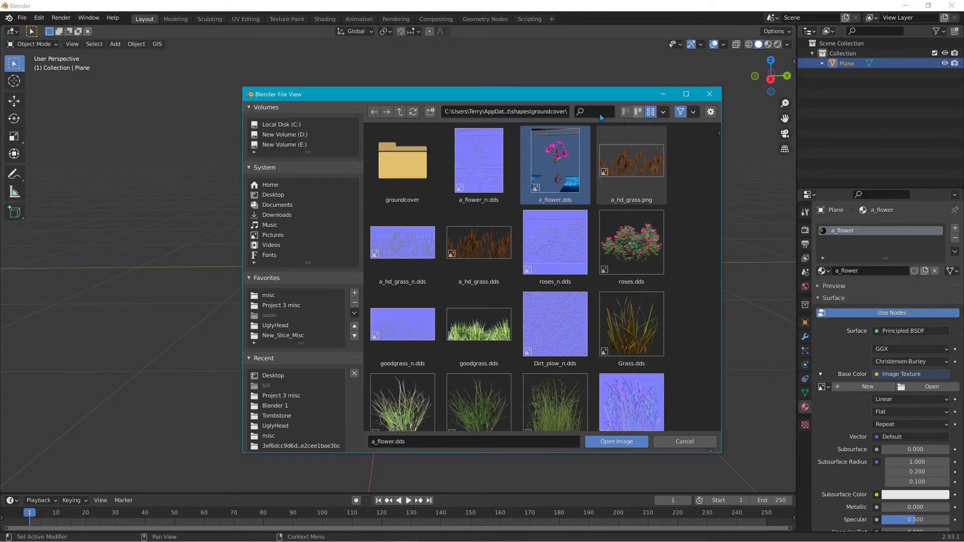
click(402, 112)
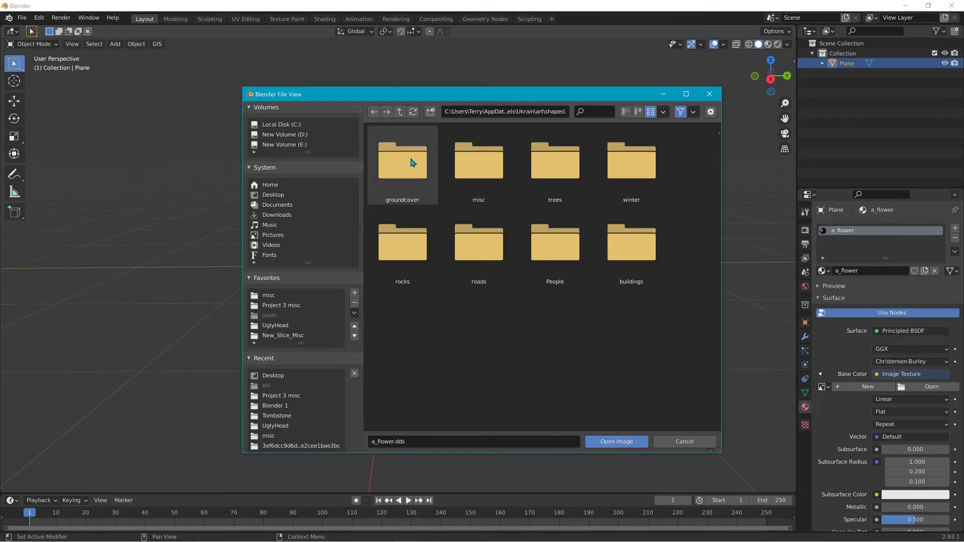
double_click(402, 161)
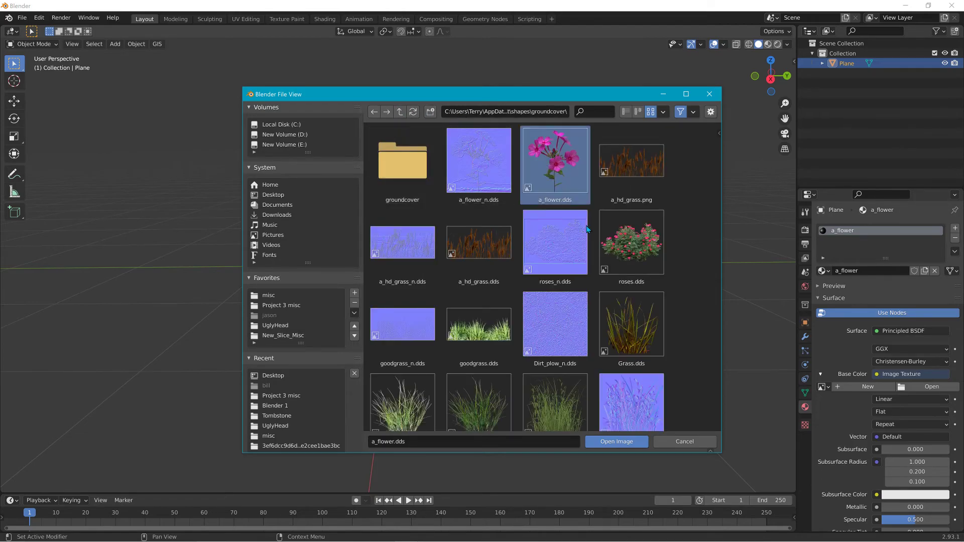
click(626, 441)
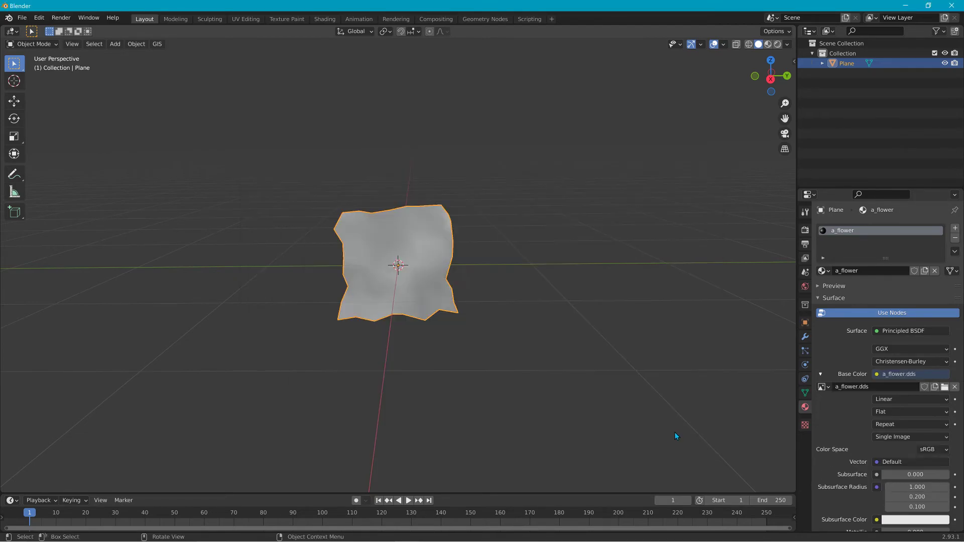
click(767, 45)
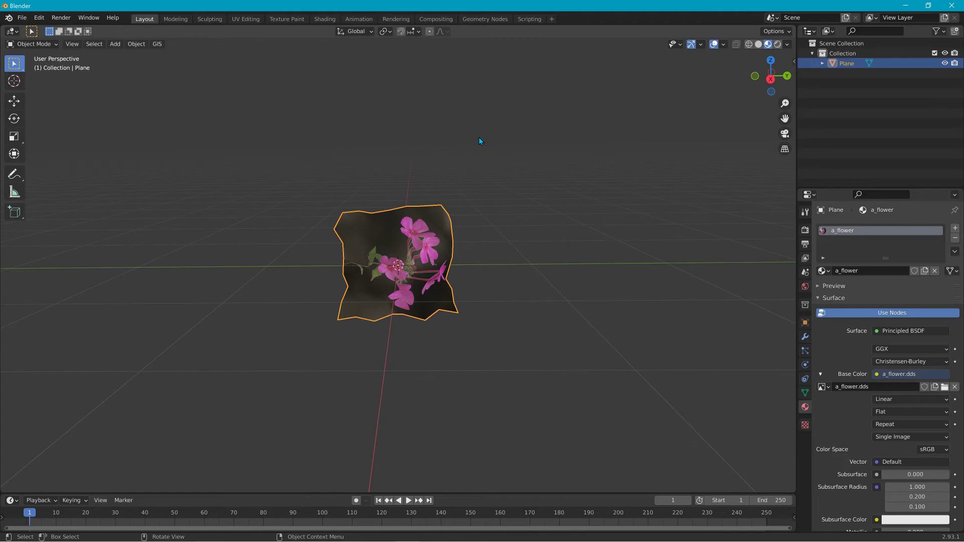
Step: Rotate the flower plane about 87.3° around the global X axis so the flower stands upright
key(r)
key(z)
key(x)
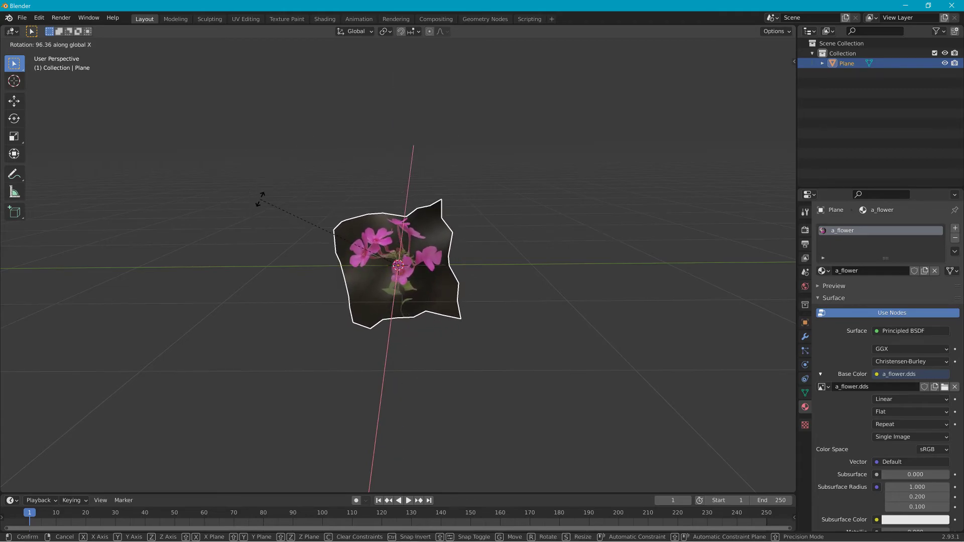
click(290, 192)
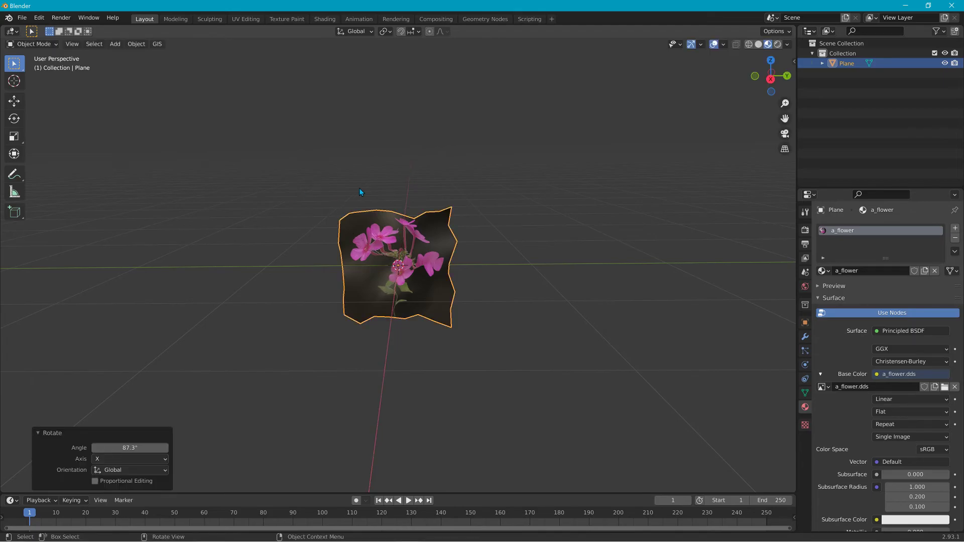
Step: Set the plane's origin to the 3D cursor and move its geometry to the origin
mouse_move(440, 226)
middle_down()
mouse_move(396, 233)
mouse_move(345, 216)
mouse_move(605, 225)
mouse_move(437, 229)
middle_up()
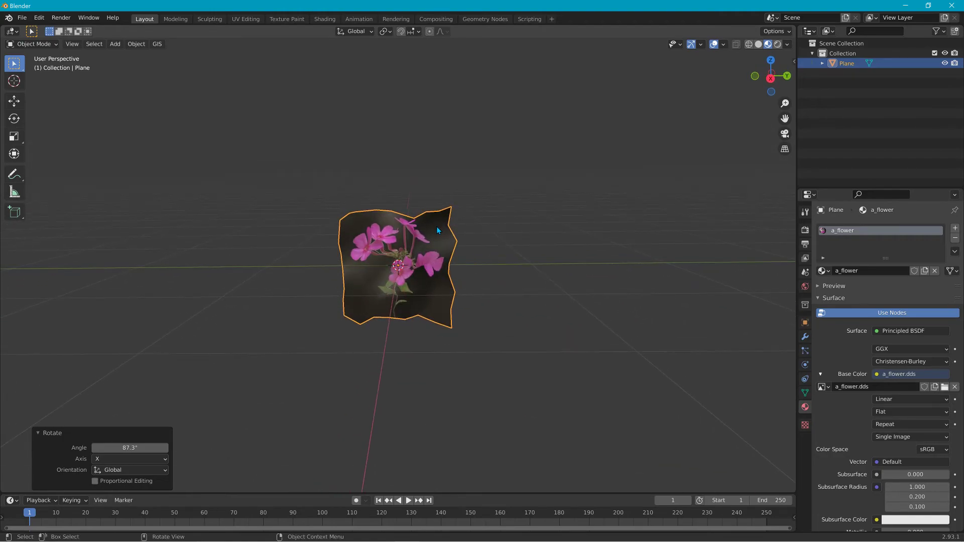
right_click(437, 229)
click(136, 43)
mouse_move(163, 71)
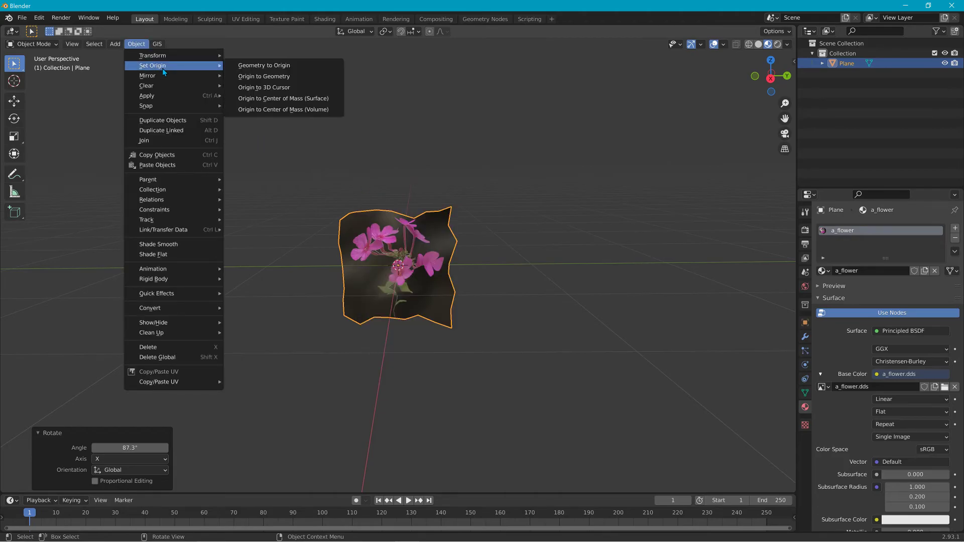
click(264, 87)
click(136, 44)
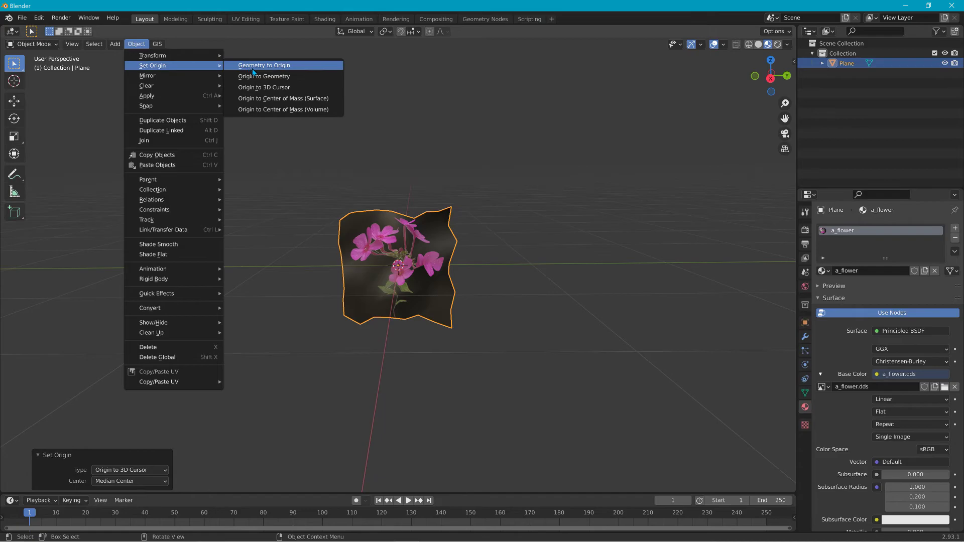
click(253, 69)
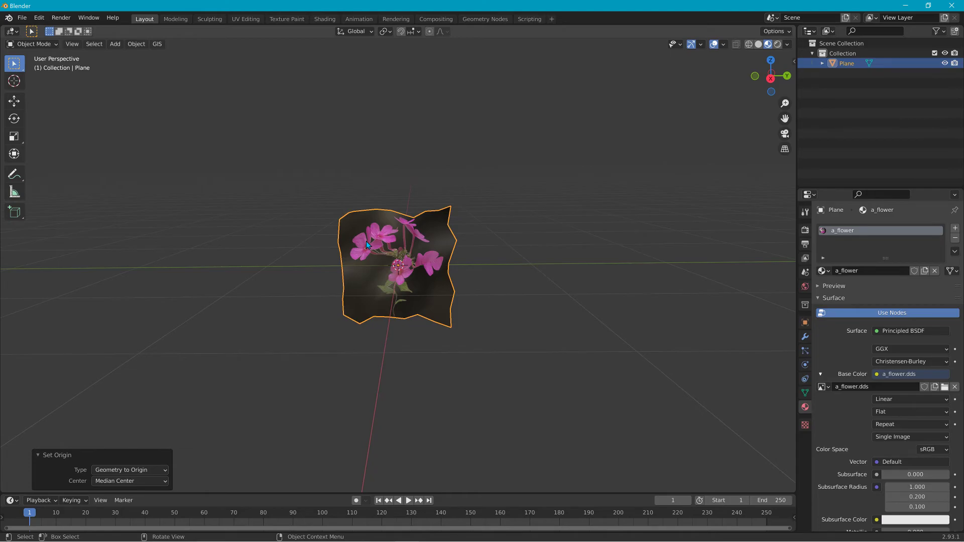
Step: Move the plane up about 0.396 m along Z so its lower edge rests near the ground level
key(g)
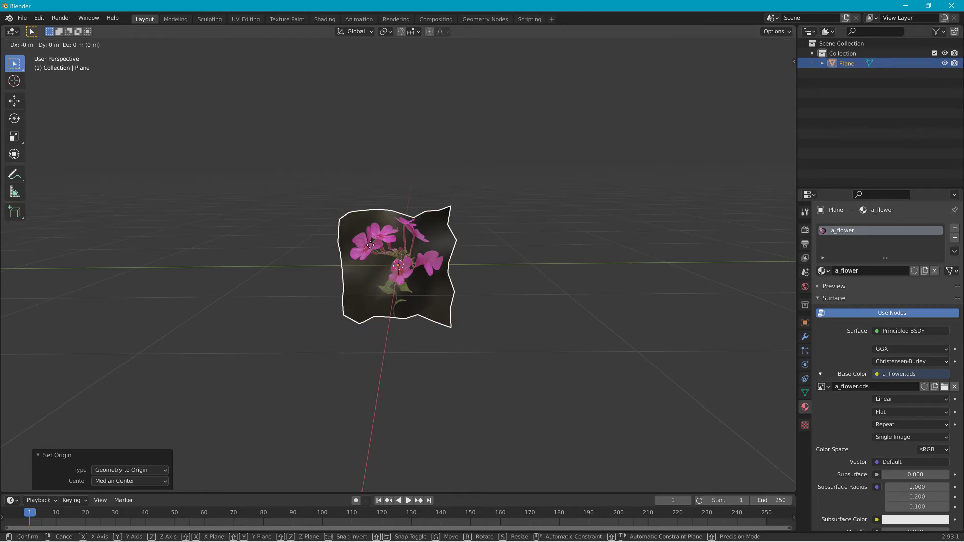
key(z)
click(360, 193)
middle_drag(360, 193, 402, 205)
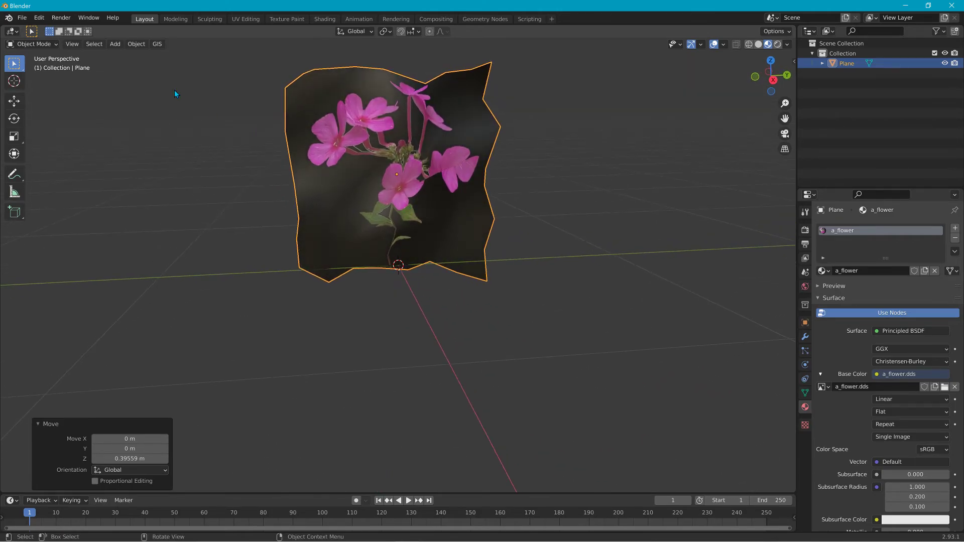
Step: Duplicate the flower plane and rotate the copy about 97.6° around the global Z axis to form a cross
click(131, 45)
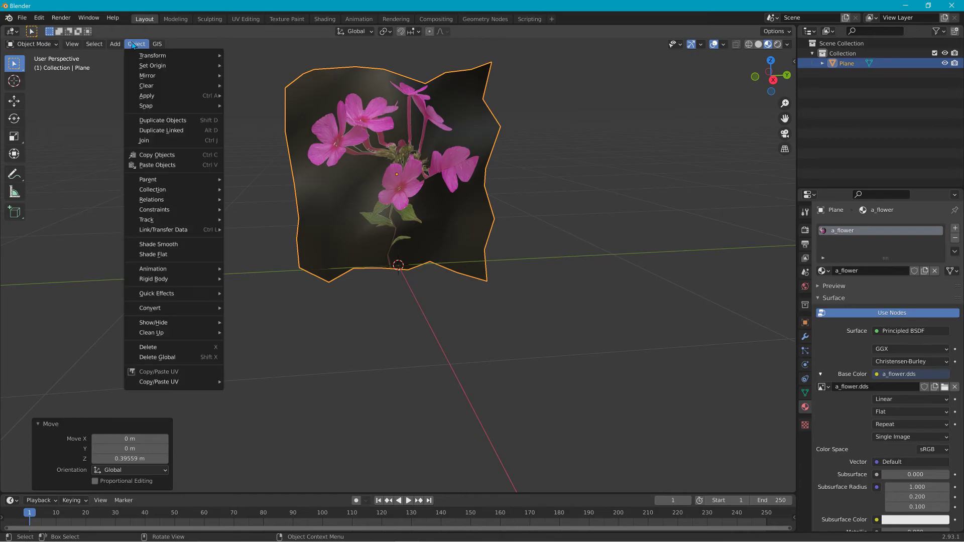
click(160, 120)
key(r)
key(z)
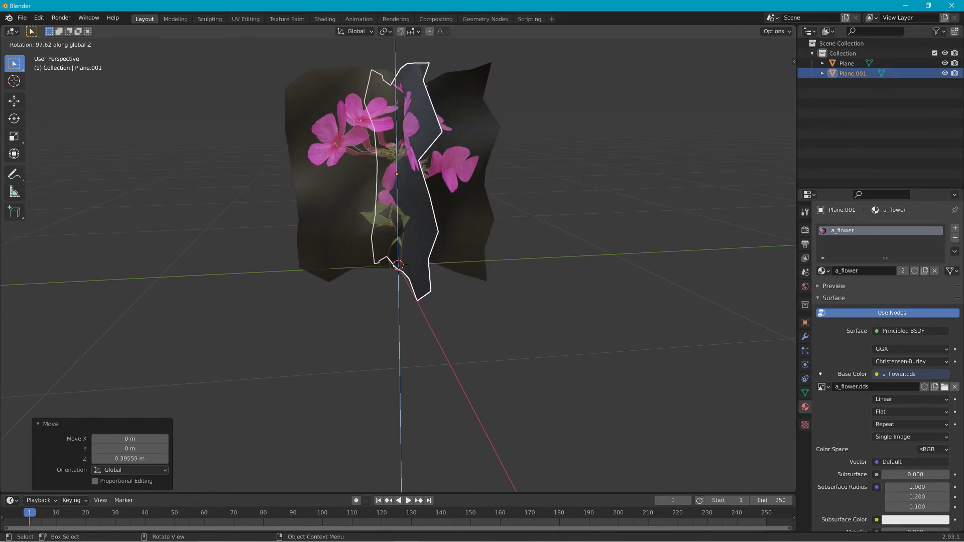
click(389, 263)
middle_drag(304, 224, 327, 198)
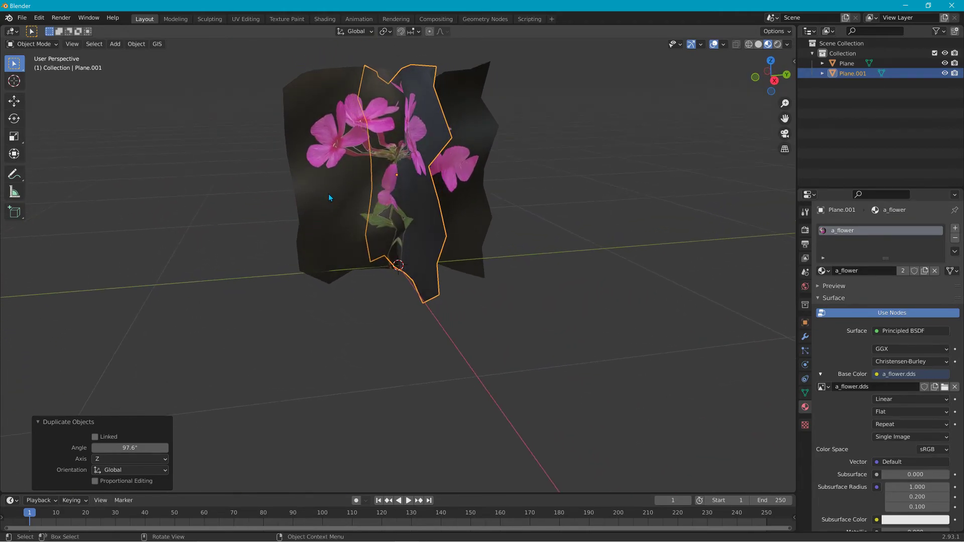
Step: Add a new mesh plane at the 3D cursor and scale it by about -0.181 on all axes
middle_drag(375, 165, 152, 92)
click(136, 44)
mouse_move(115, 44)
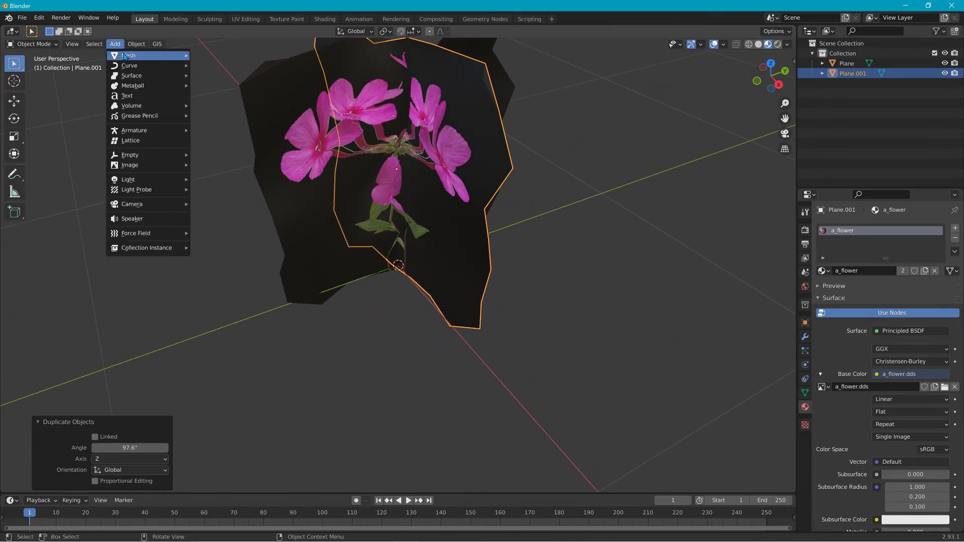
click(212, 58)
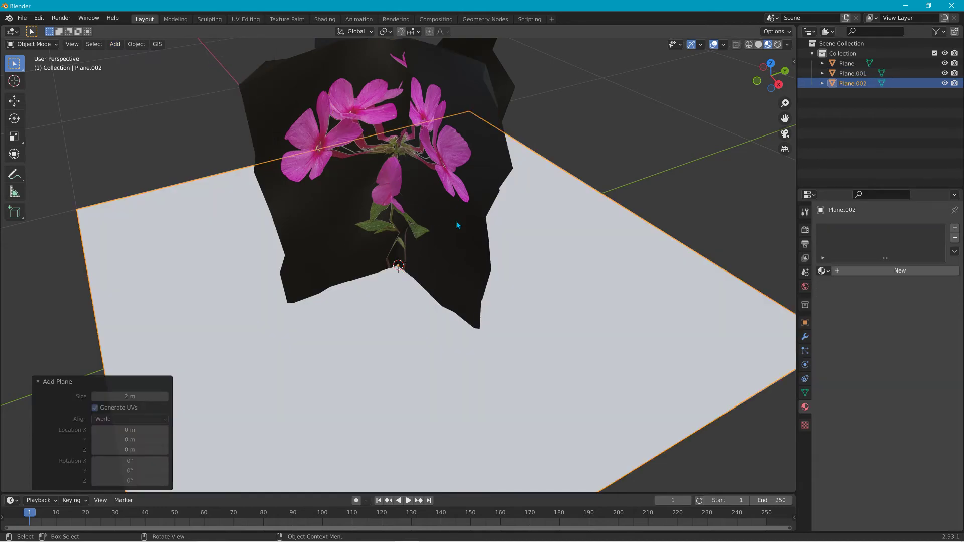
key(s)
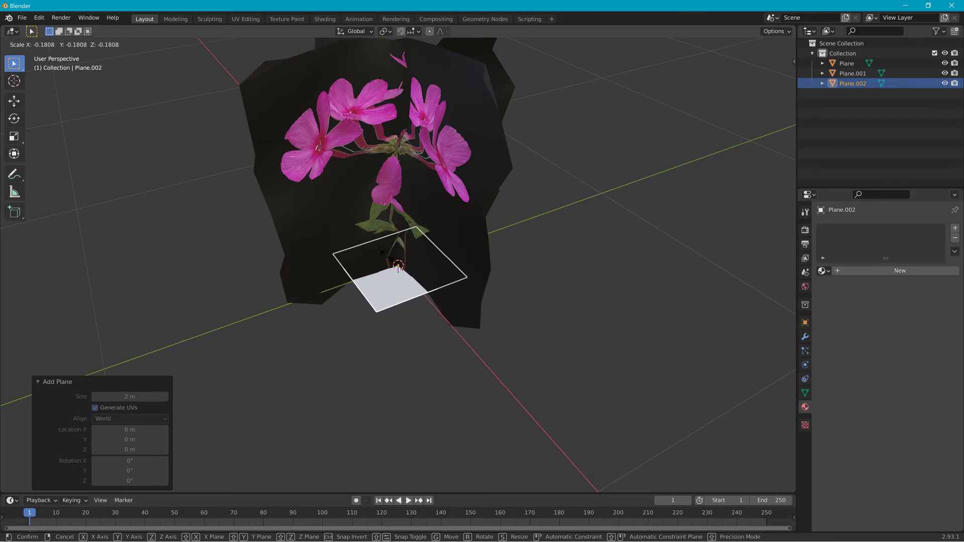
click(389, 260)
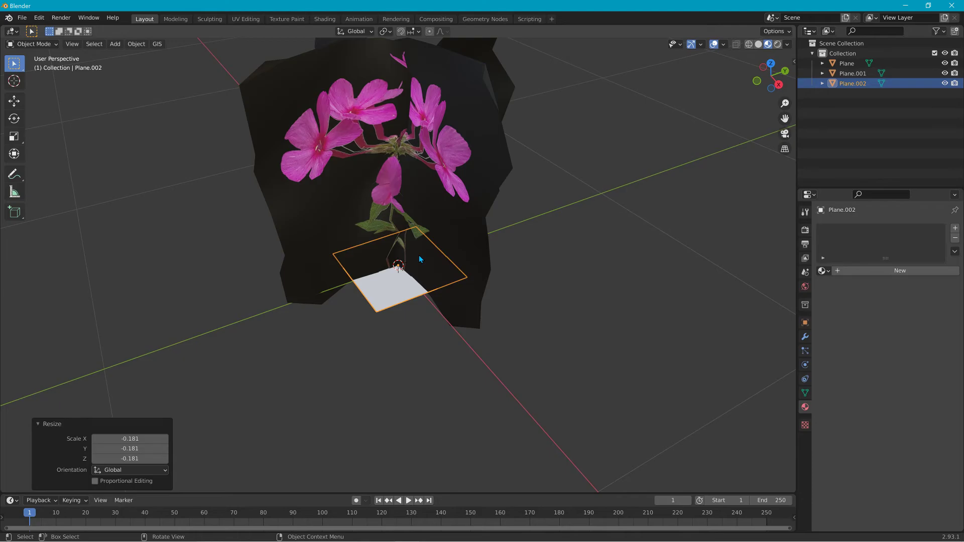
Step: Raise the small plane about 0.534 m along Z, rotate it about -30.5° in the view, and scale it by 0.625
key(g)
key(z)
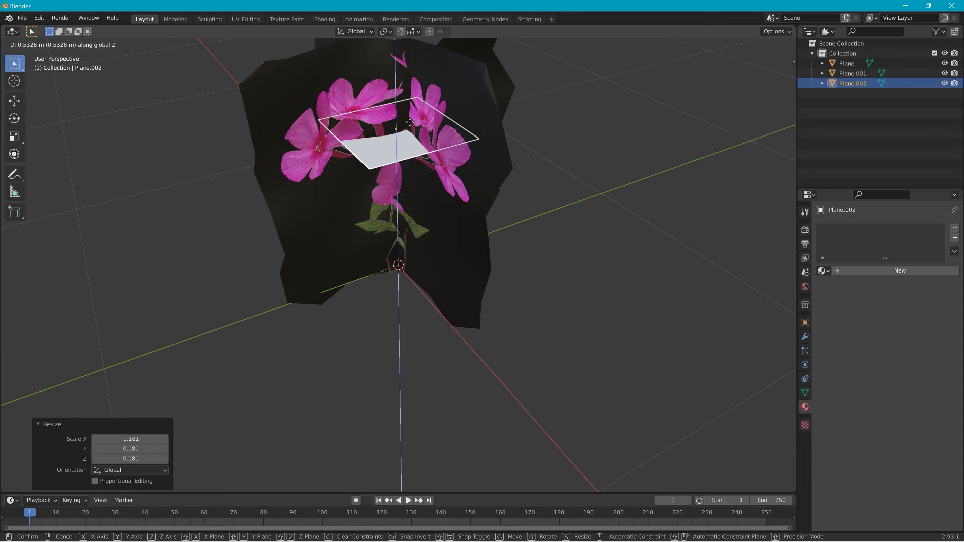
click(409, 121)
key(r)
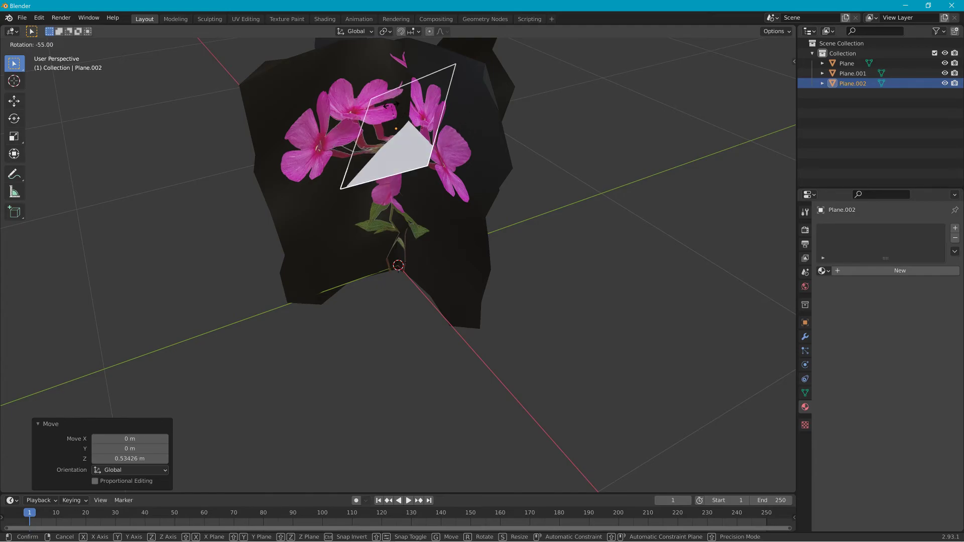
click(401, 106)
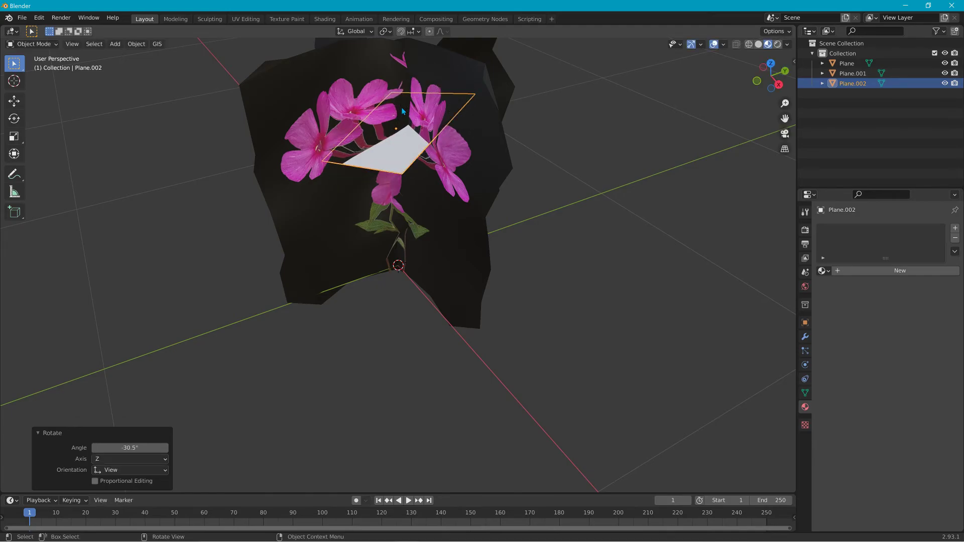
key(s)
click(402, 116)
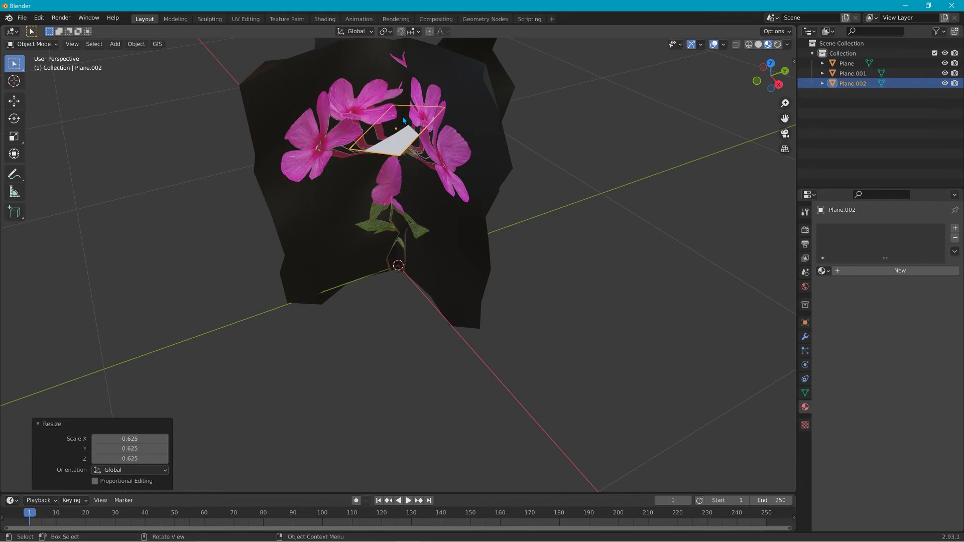
Step: Move the small plane out from the centre so it sits across a blossom on one arm of the cross
key(g)
click(326, 135)
middle_drag(327, 135, 426, 207)
key(g)
click(397, 151)
key(g)
click(472, 142)
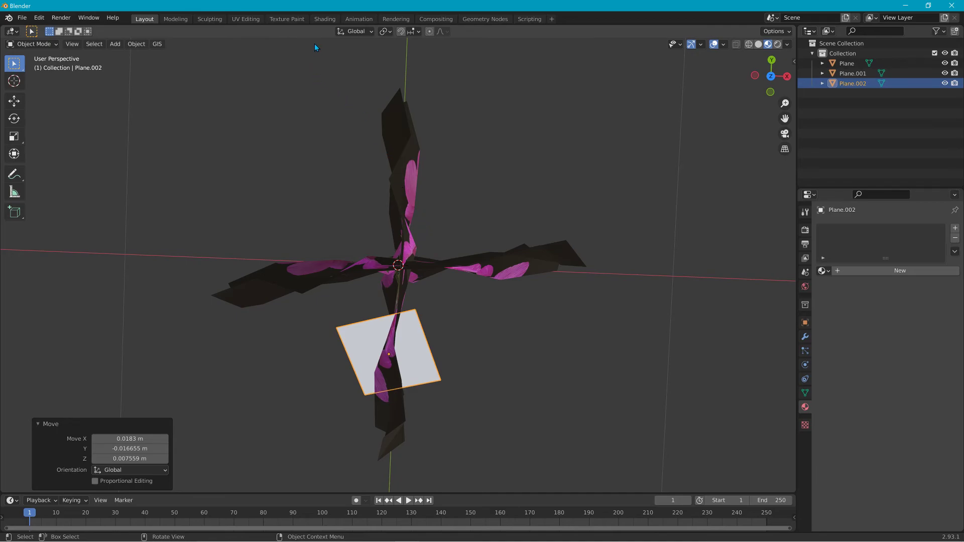
Step: Switch to the UV Editing workspace, assign the existing a_flower material to the small plane, and show the viewport in Material Preview
click(246, 19)
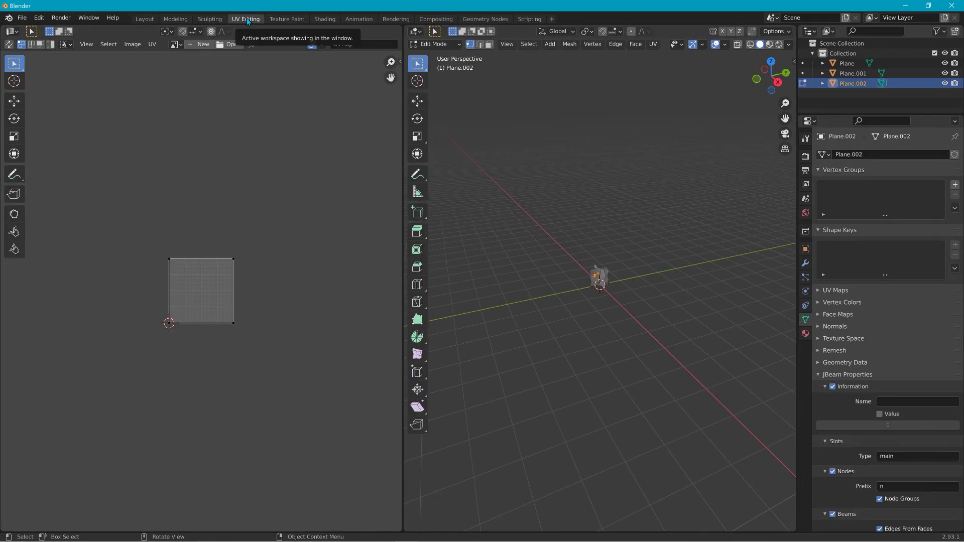
click(805, 334)
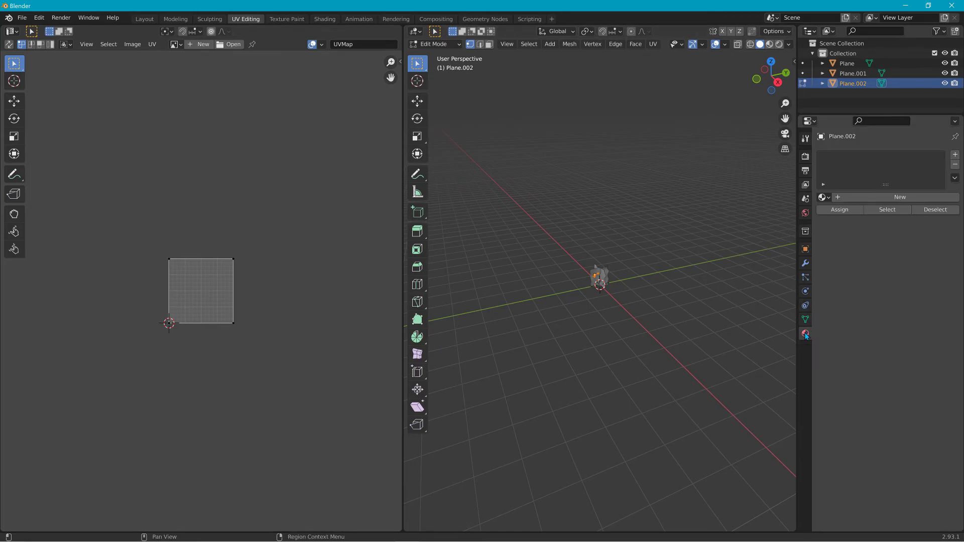
click(826, 197)
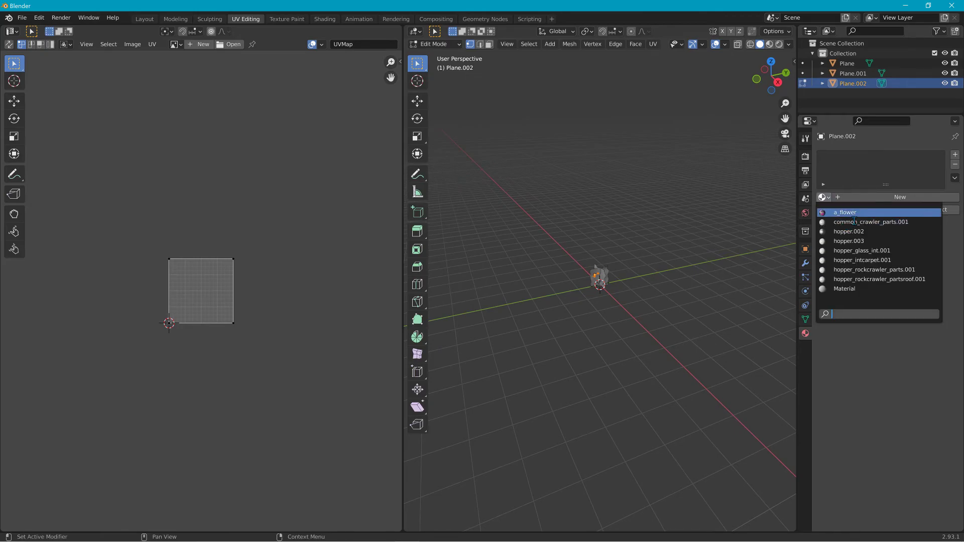
click(848, 213)
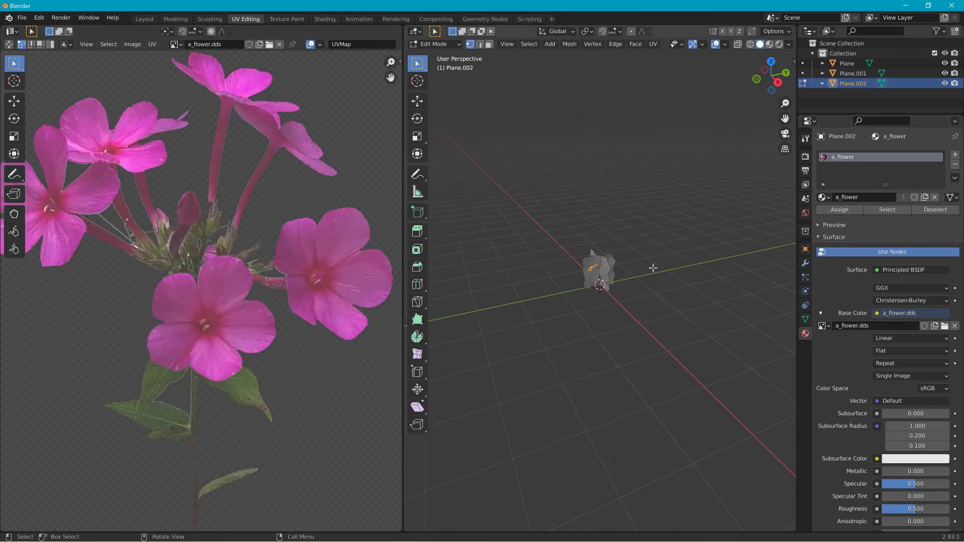
scroll(616, 217, up, 6)
middle_drag(574, 195, 547, 267)
scroll(613, 262, up, 5)
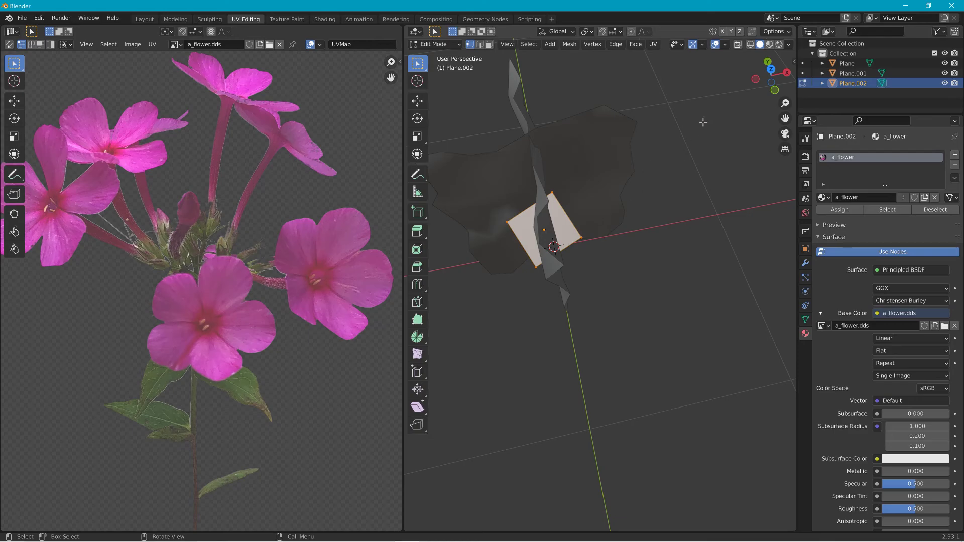
click(770, 45)
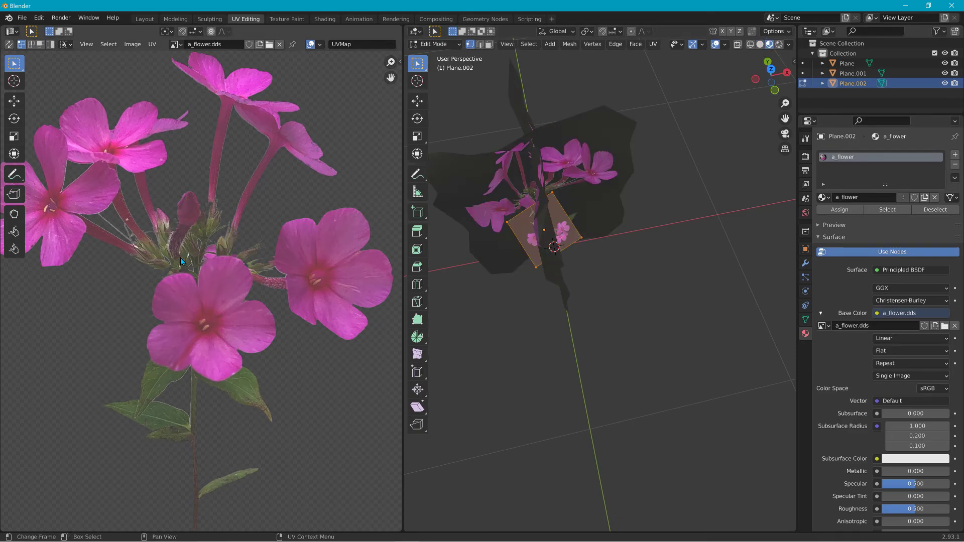
Step: Select the small plane's whole UV face and scale it down to about one blossom's size, by about 0.20 and about 1.19
scroll(171, 269, down, 3)
drag(50, 160, 349, 452)
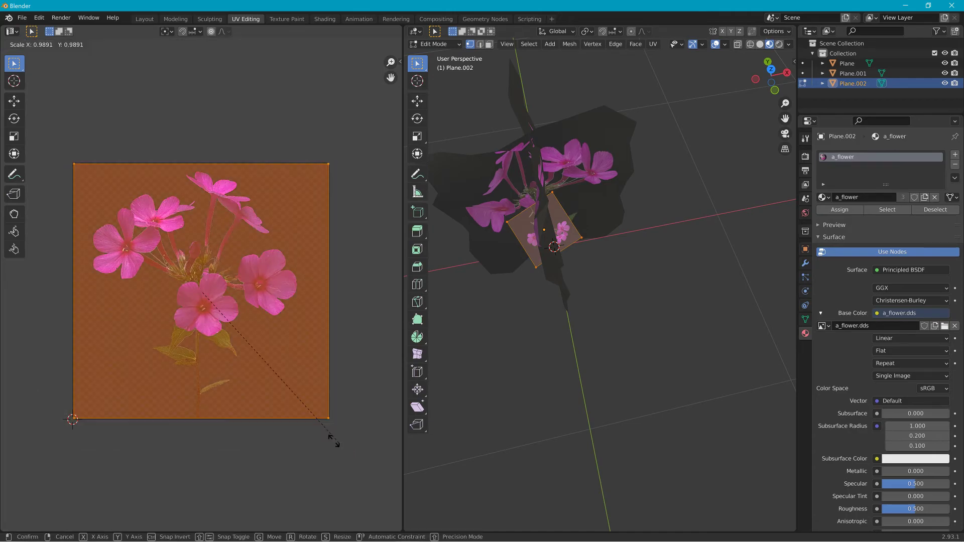
key(s)
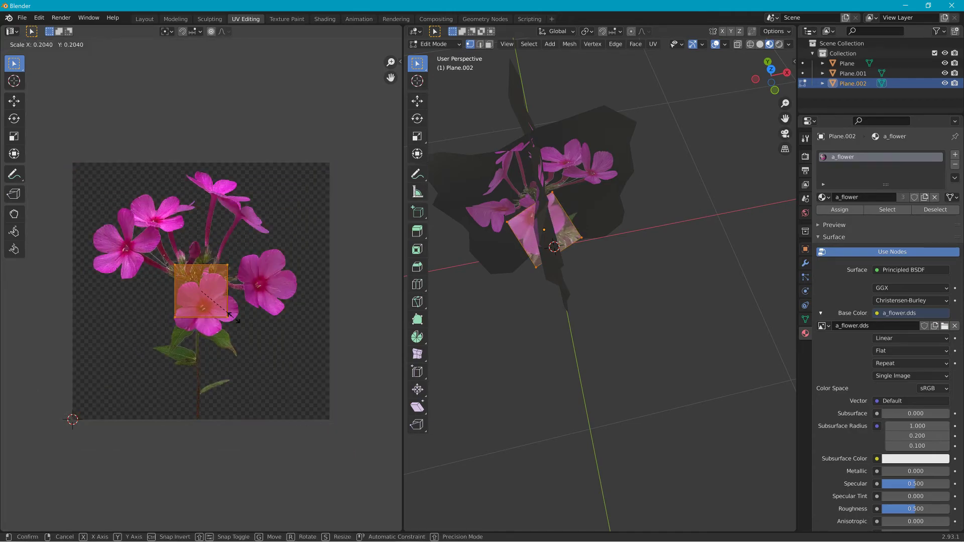
click(229, 315)
key(s)
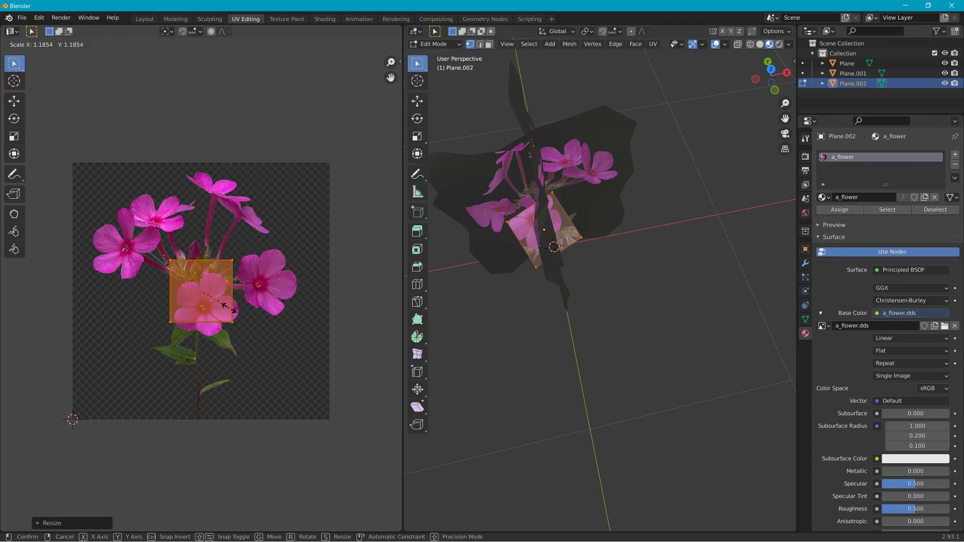
click(229, 313)
Step: Move the UV square over the rightmost blossom in a_flower.dds and rotate it to match the blossom's angle
key(g)
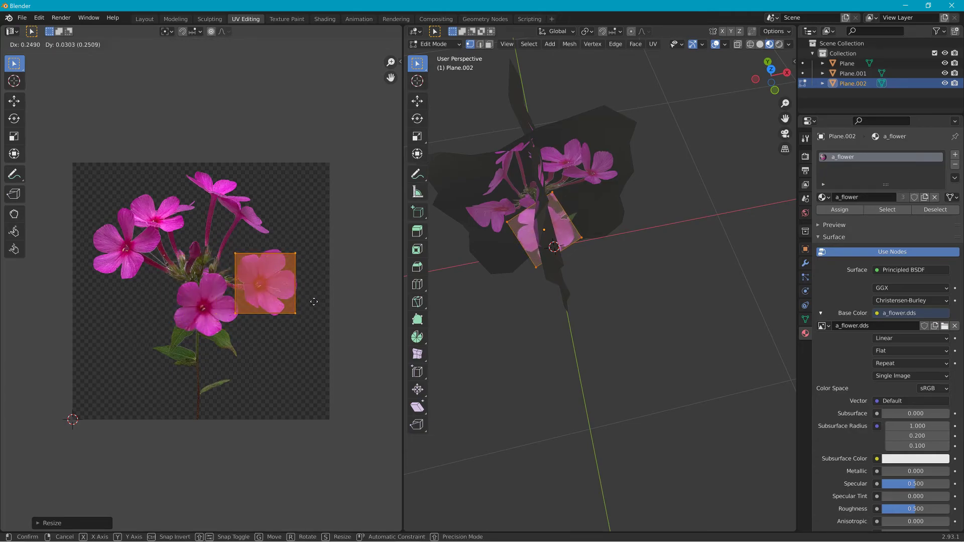
click(314, 301)
key(r)
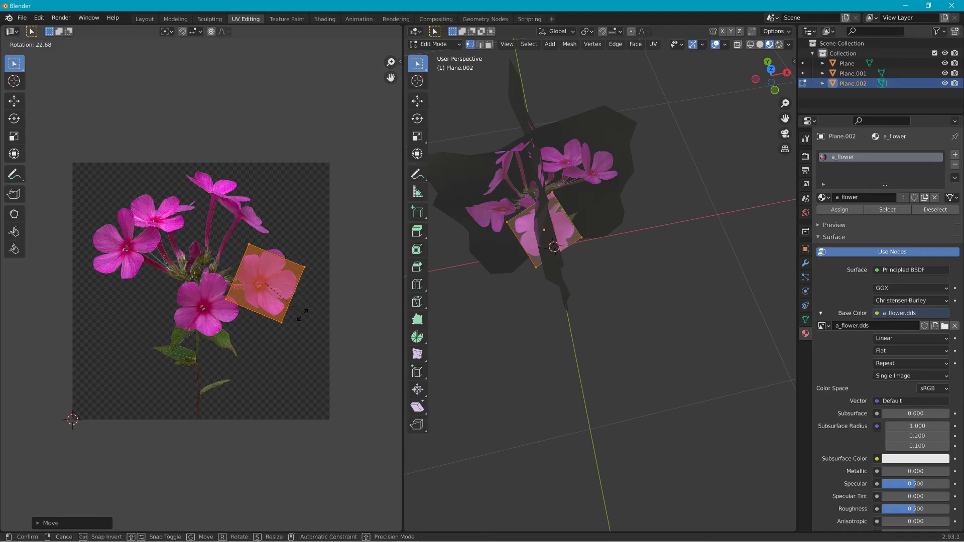
click(266, 335)
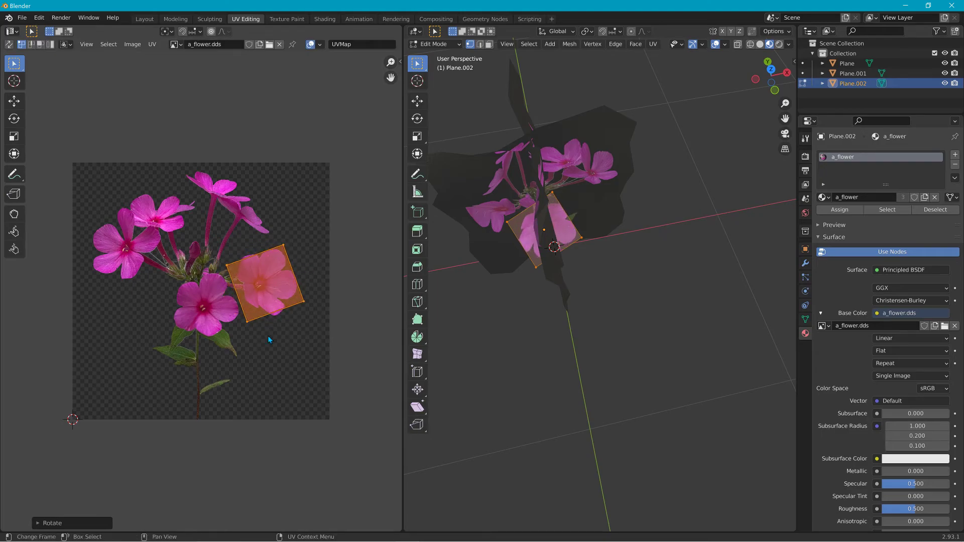
Step: Nudge the four UV corners slightly outward so the square encloses the whole rightmost blossom
click(283, 246)
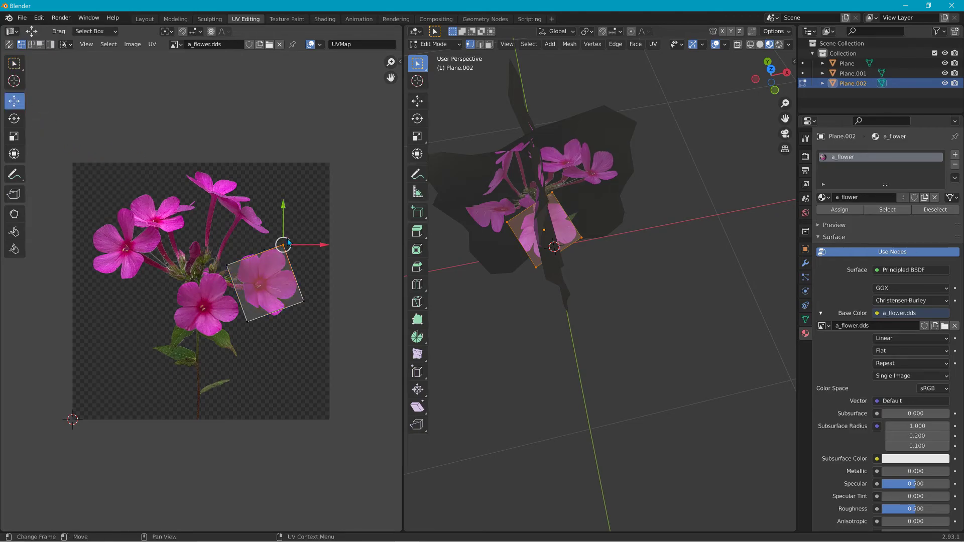
drag(294, 247, 294, 244)
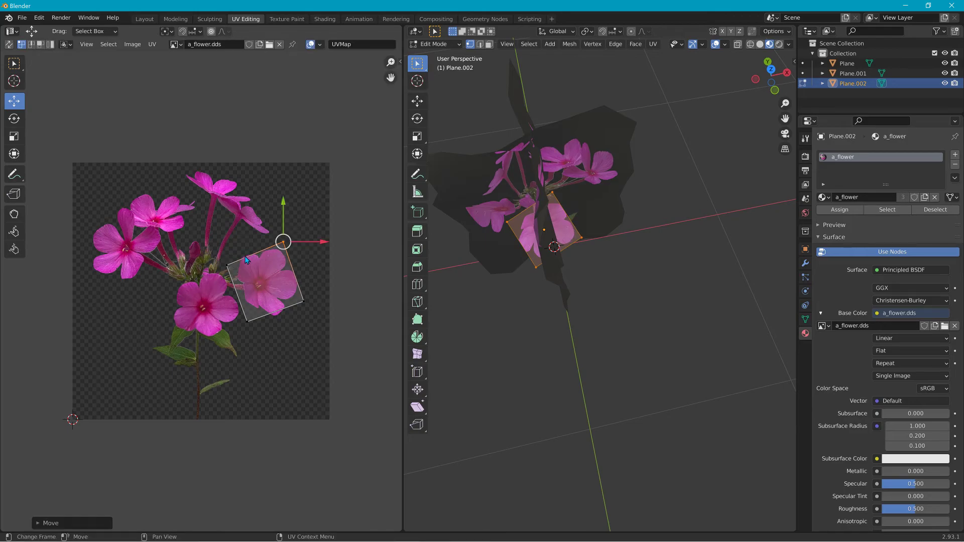
drag(227, 266, 232, 261)
click(304, 301)
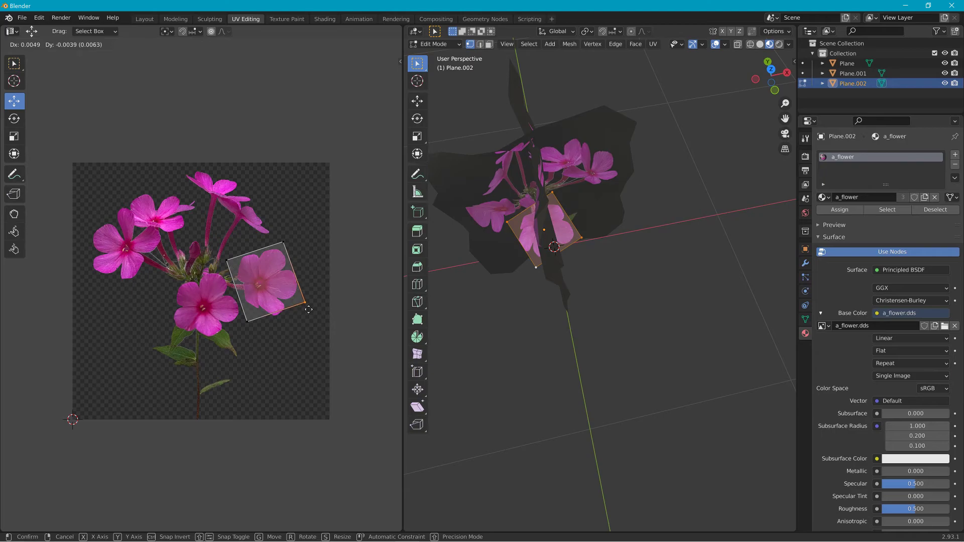
click(250, 320)
drag(250, 320, 261, 330)
Step: Tilt the small blossom plane with a free rotation and a rotation of about -36° around the global X axis
scroll(553, 251, up, 4)
middle_drag(552, 251, 589, 231)
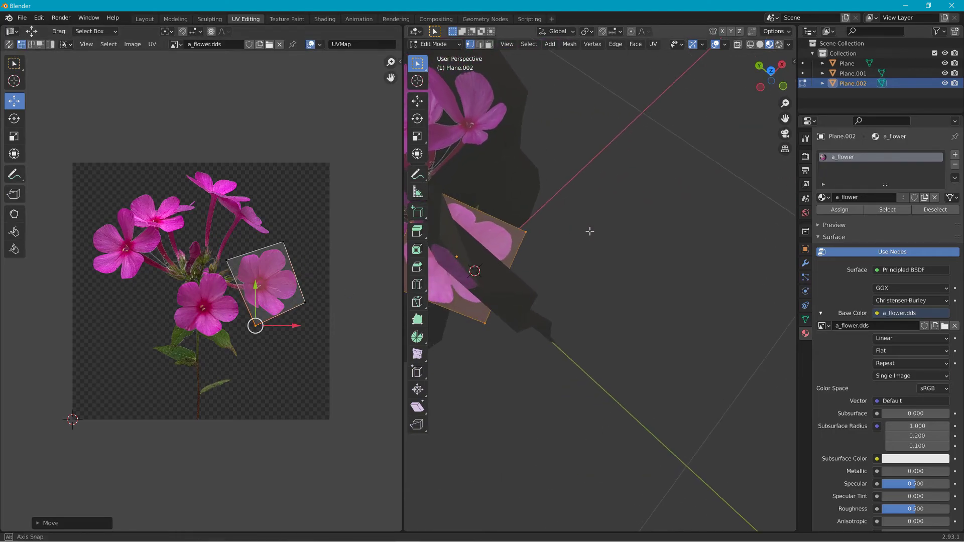
middle_drag(518, 229, 665, 230)
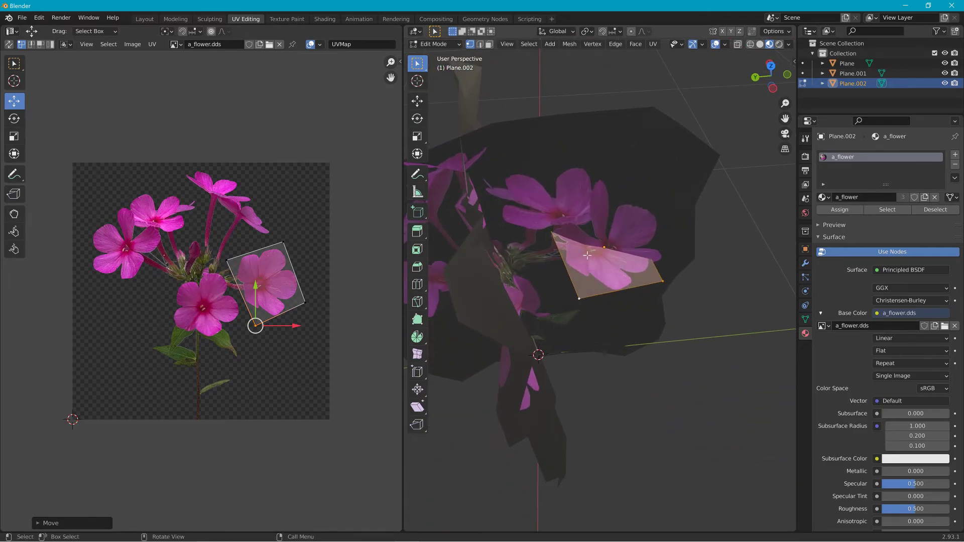
key(r)
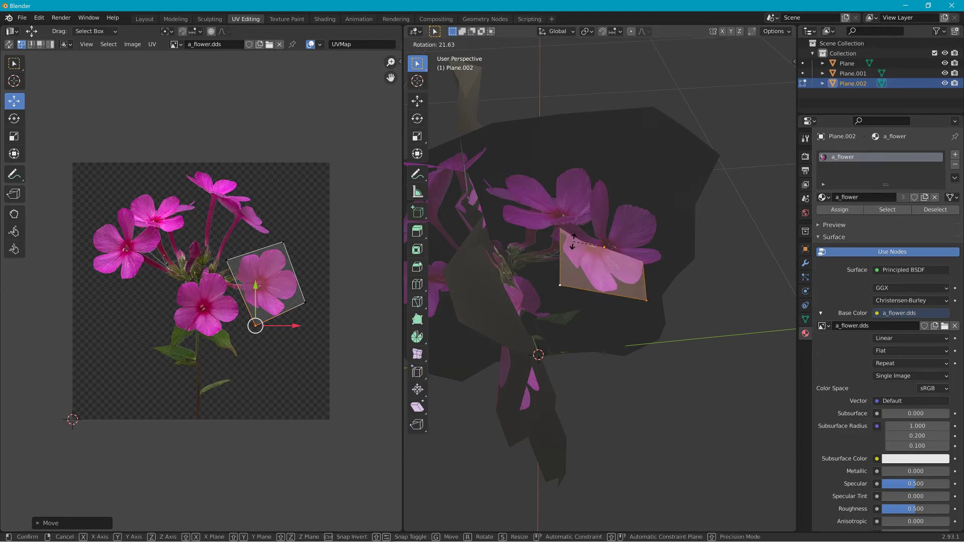
click(577, 246)
key(r)
key(x)
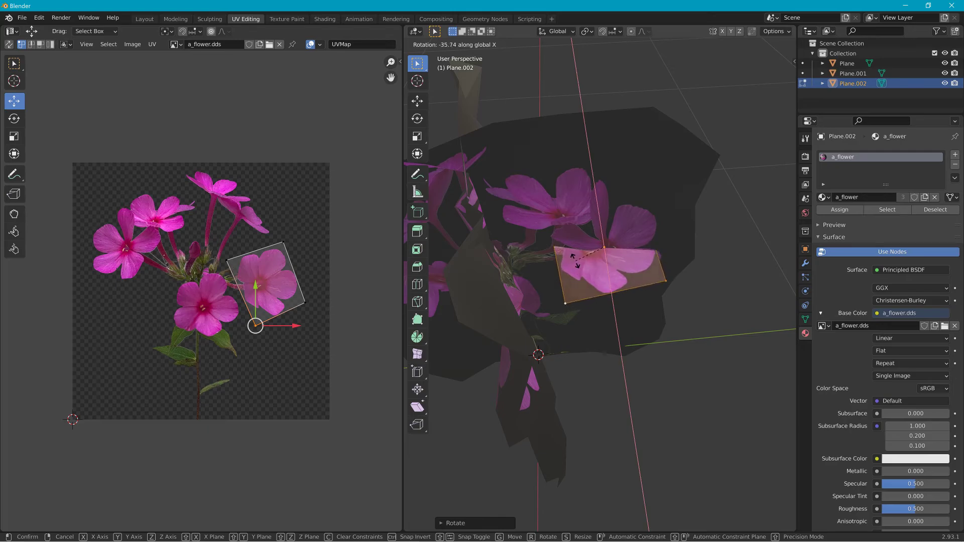
click(575, 260)
Step: Rotate the small blossom plane in a view from above so its edges line up with the cross arm
middle_drag(577, 260, 542, 291)
key(r)
click(631, 293)
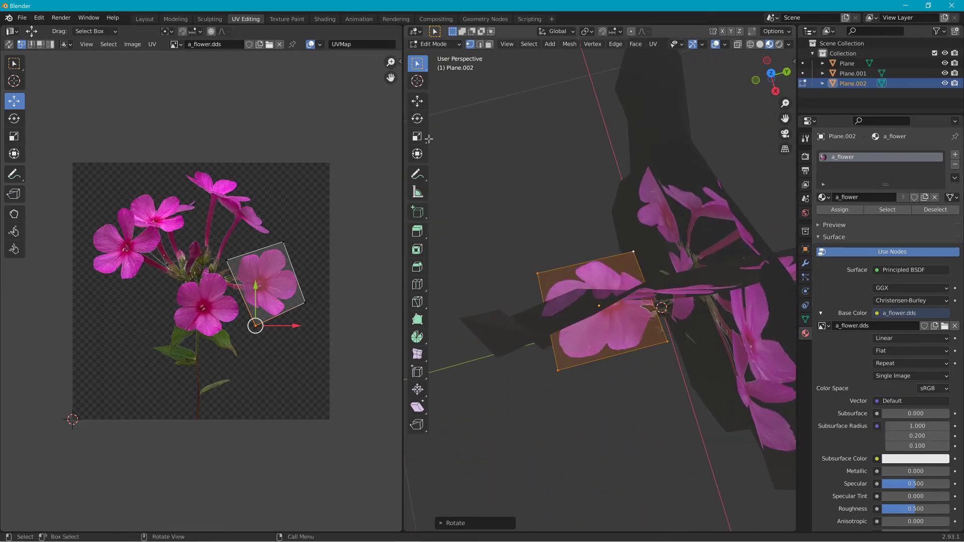
Step: Return to the Layout workspace and duplicate the blossom plane onto the adjacent arm, offset about 0.227 m in X and 0.230 m in Y
click(143, 19)
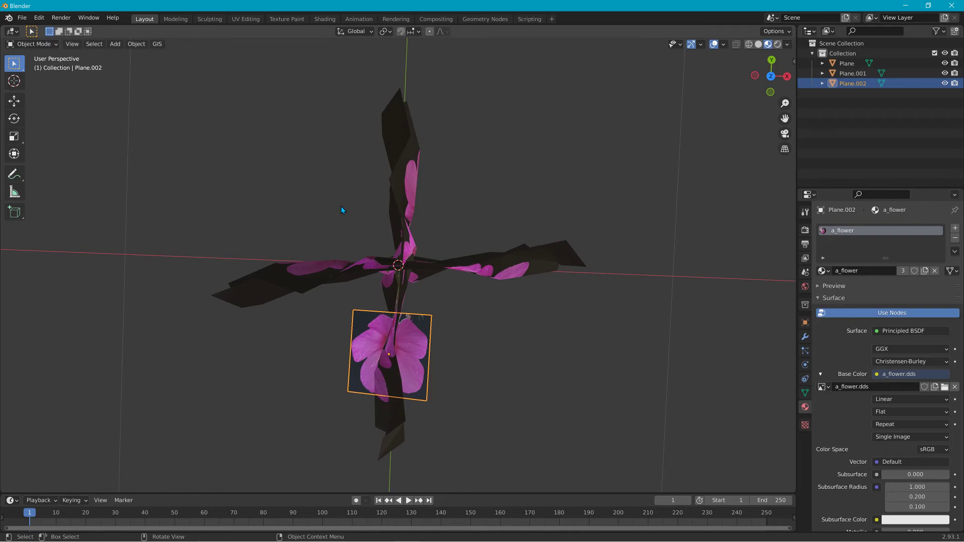
key(shift+d)
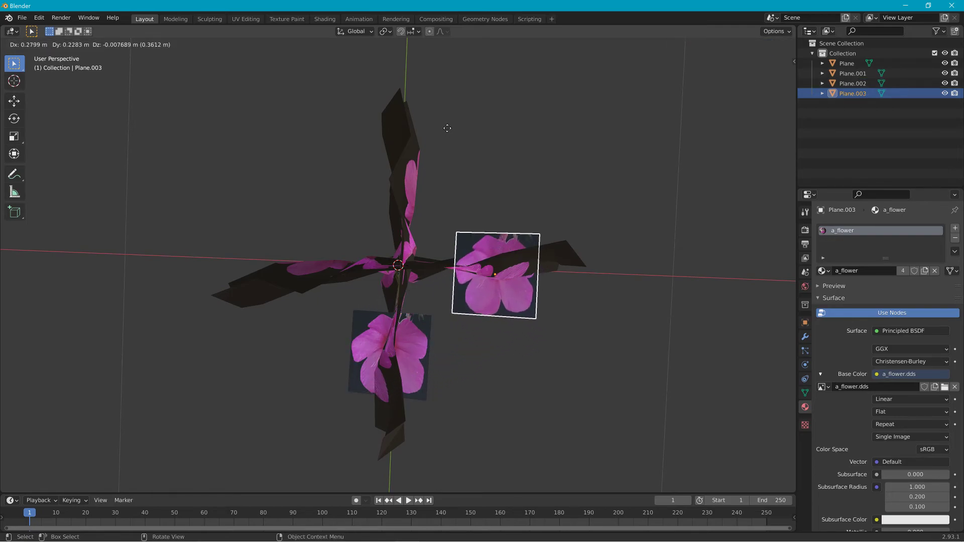
click(435, 128)
middle_drag(492, 173, 216, 127)
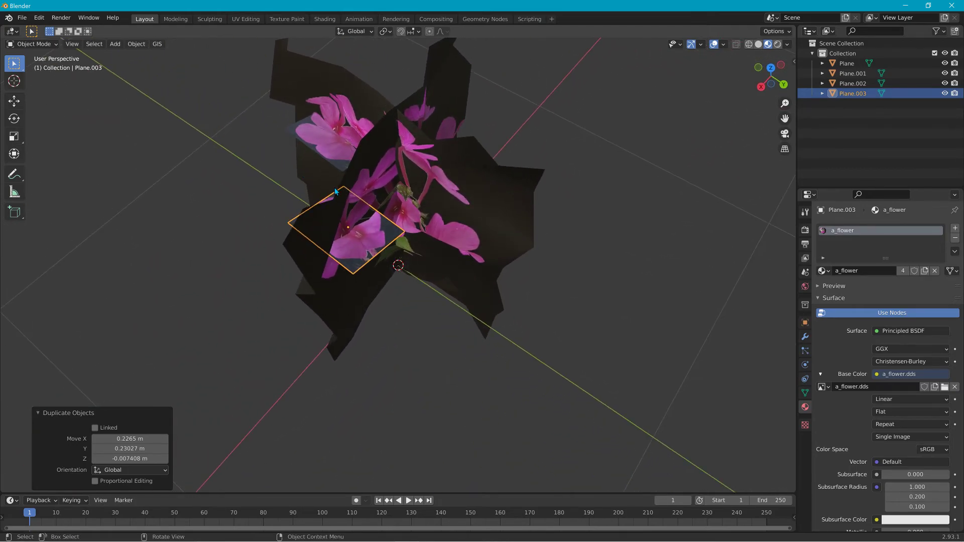
Step: Rotate the duplicated blossom plane about 253° around the current view axis
key(g)
key(r)
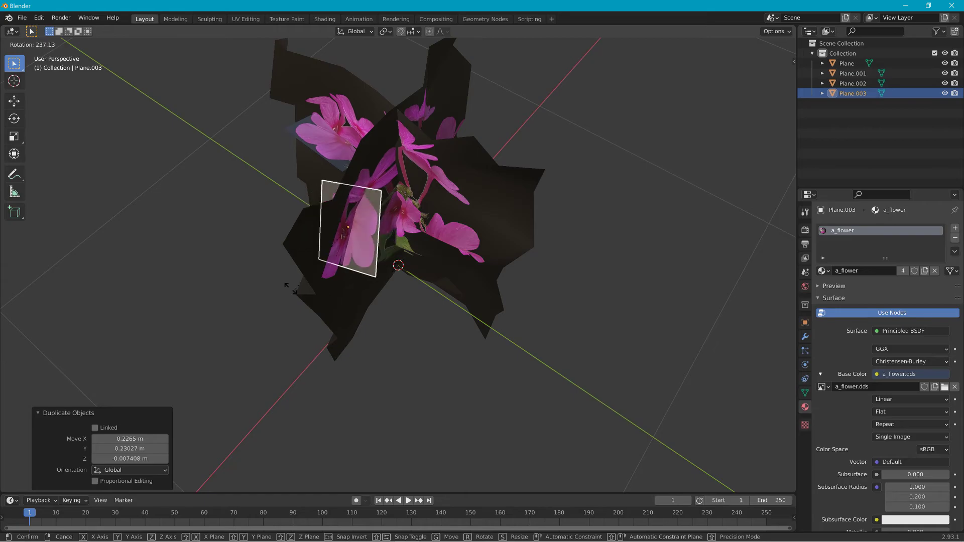
click(274, 276)
Step: Duplicate the blossom plane onto the next cross arm, offset about -0.153 m in X, 0.227 m in Y and -0.090 m in Z
middle_drag(273, 275, 324, 201)
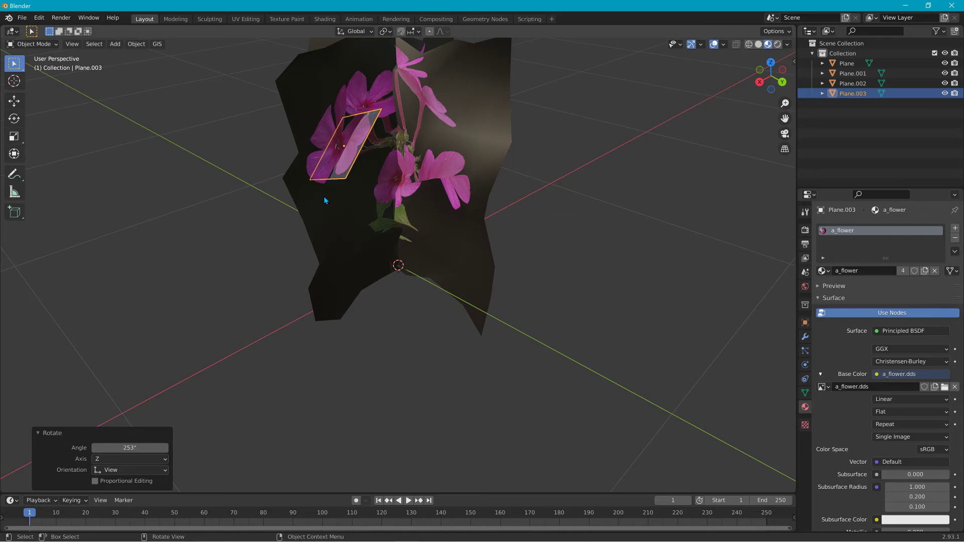
key(shift+d)
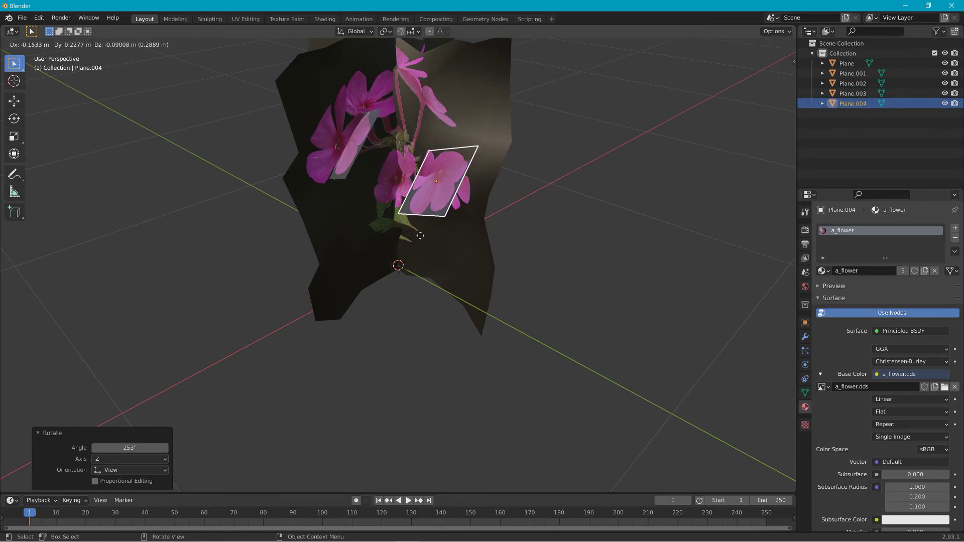
click(420, 235)
Step: Rotate the new blossom plane about 15° around the view axis and about 70° around the global Z axis
mouse_move(420, 235)
middle_down()
mouse_move(318, 237)
mouse_move(402, 240)
middle_up()
key(r)
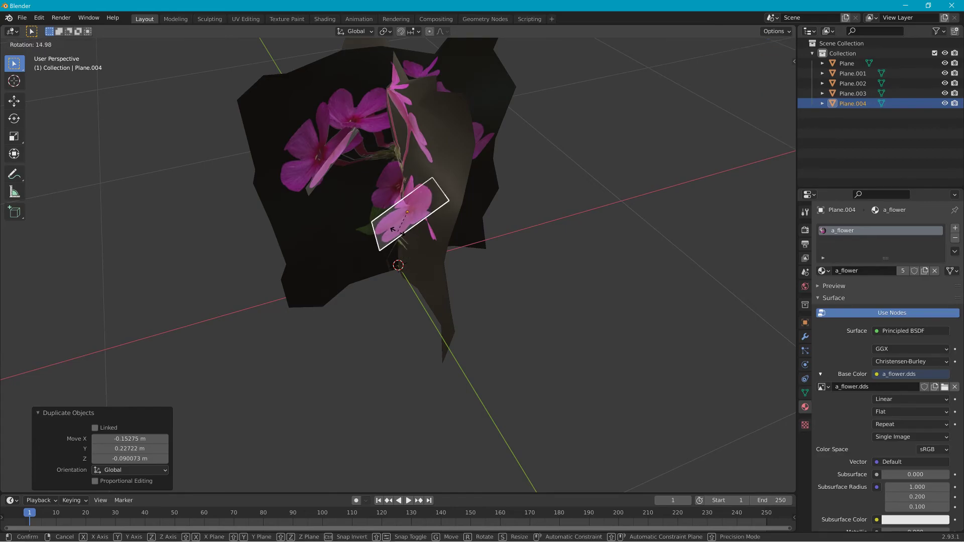
click(399, 235)
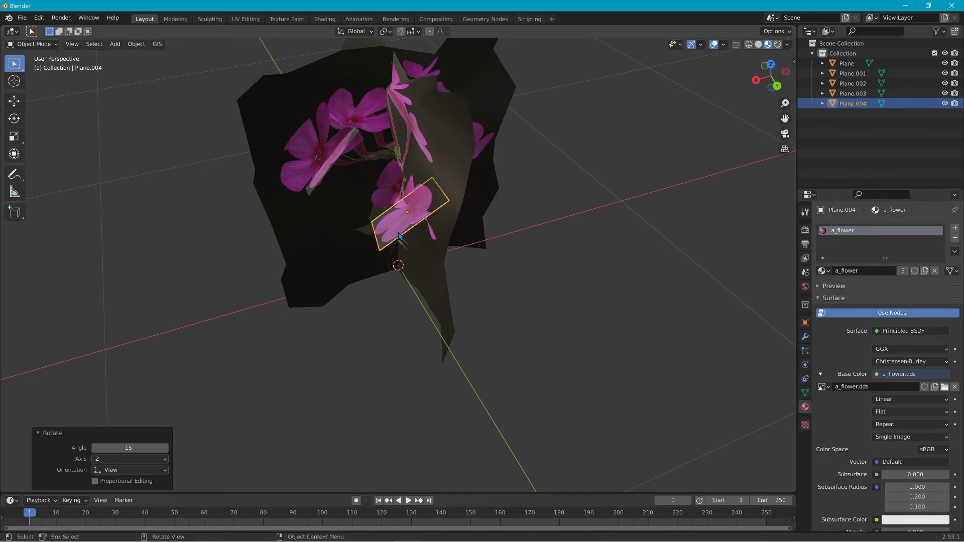
key(r)
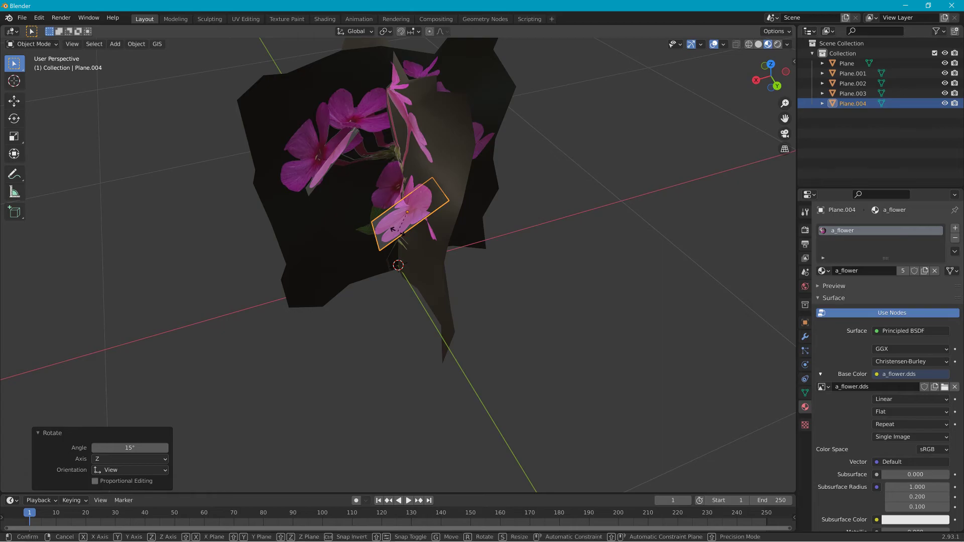
key(z)
click(426, 232)
Step: Duplicate the blossom plane about -0.084 m in X, -0.108 m in Y and 0.120 m in Z, and raise the copy another 0.134 m
middle_drag(427, 232, 450, 246)
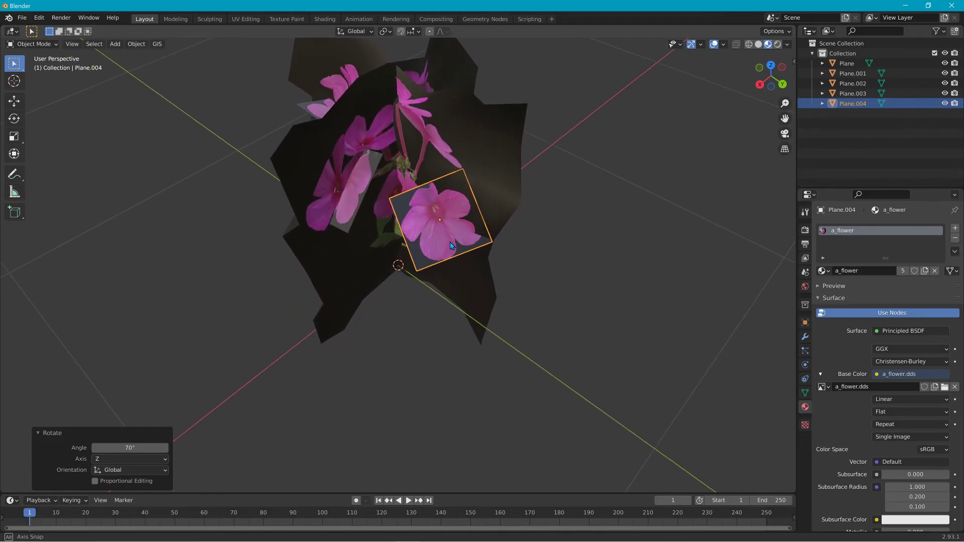
key(shift+d)
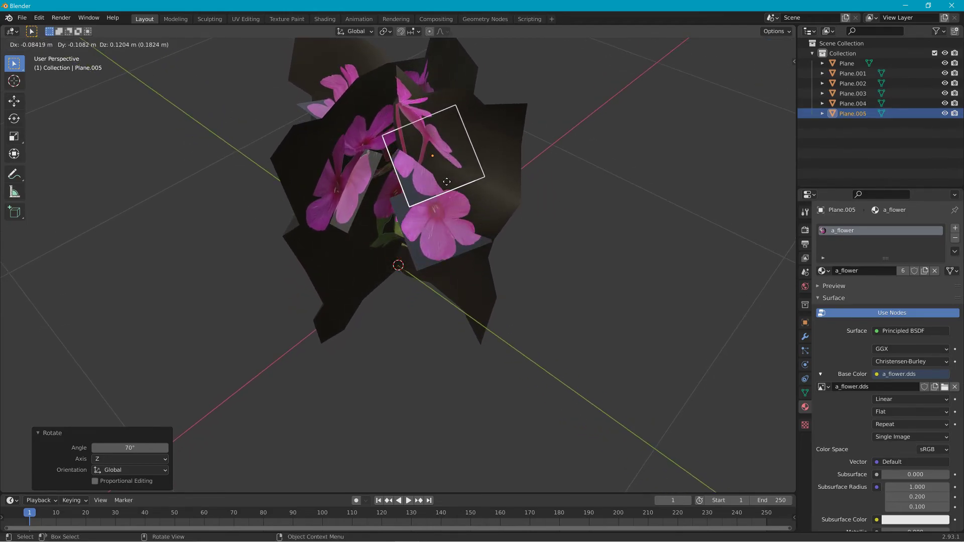
click(444, 180)
key(g)
key(z)
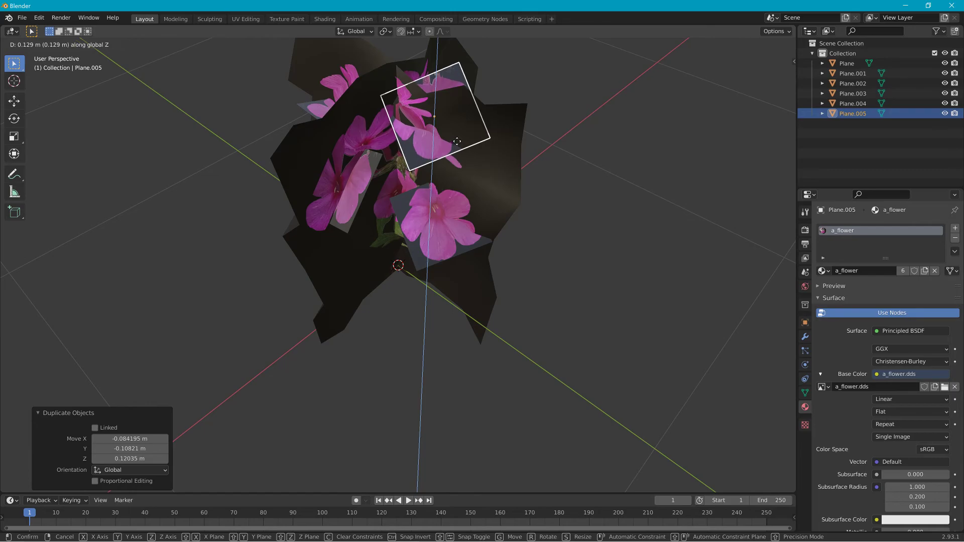
click(454, 138)
Step: Shift the raised blossom plane about 0.039 m in X, 0.032 m in Y and -0.005 m in Z
middle_drag(453, 137, 370, 167)
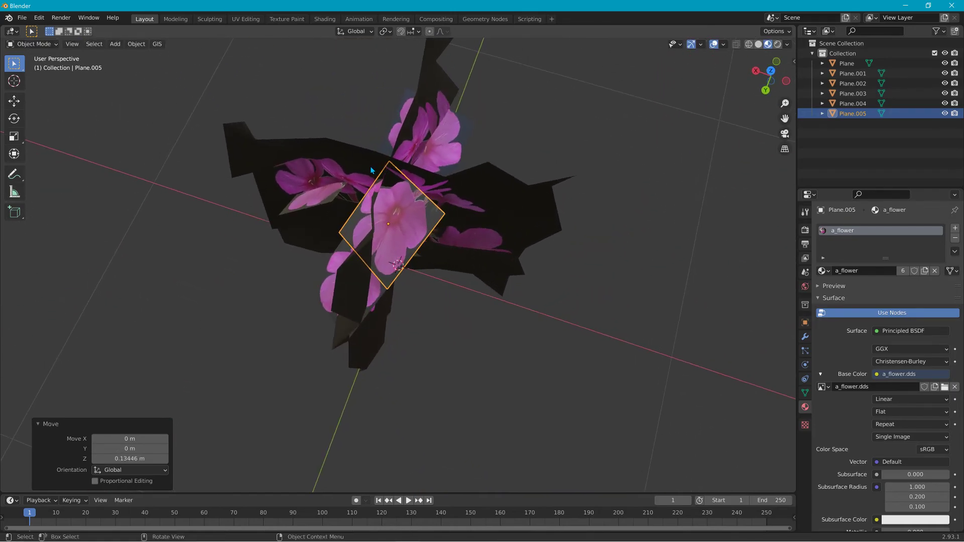
key(g)
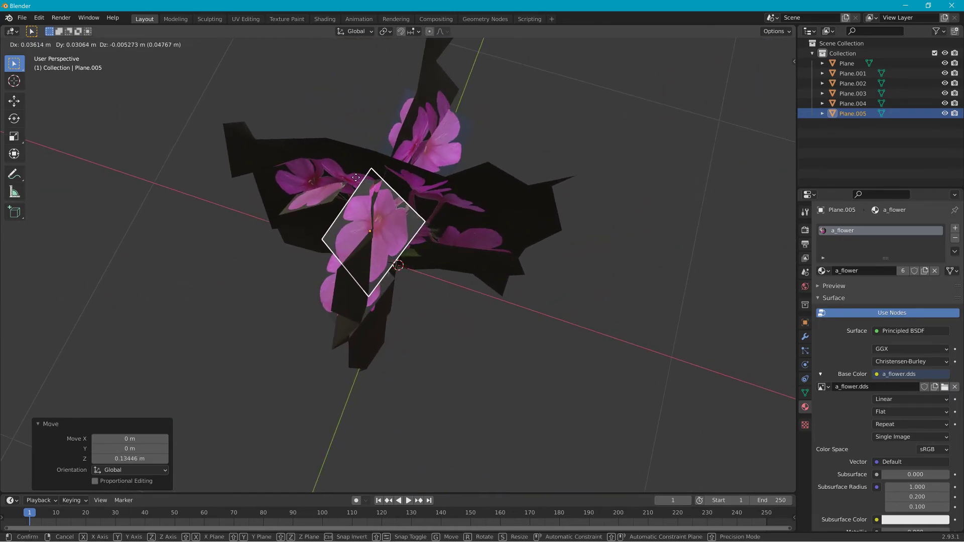
click(354, 193)
Step: Rotate the raised blossom plane about -45.6° around the view axis
middle_drag(353, 195, 494, 189)
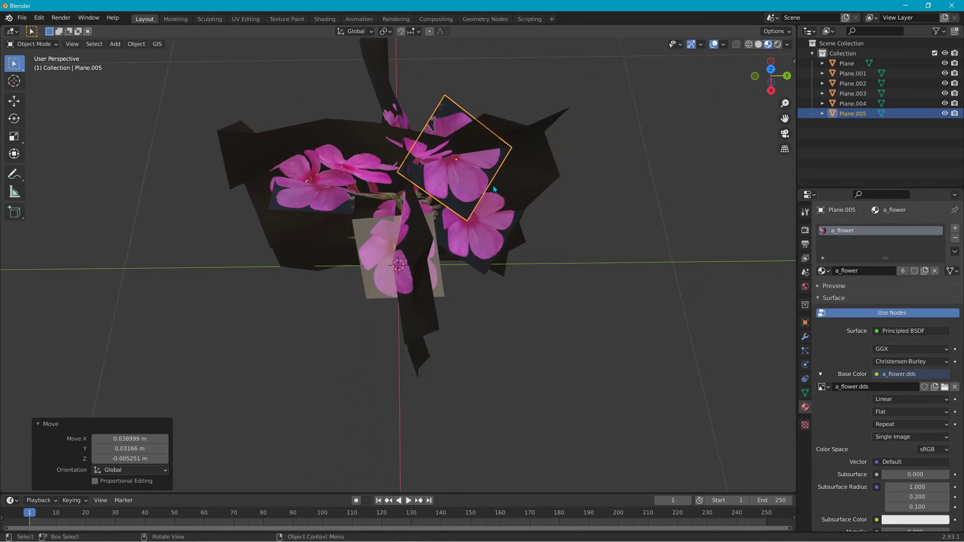
key(r)
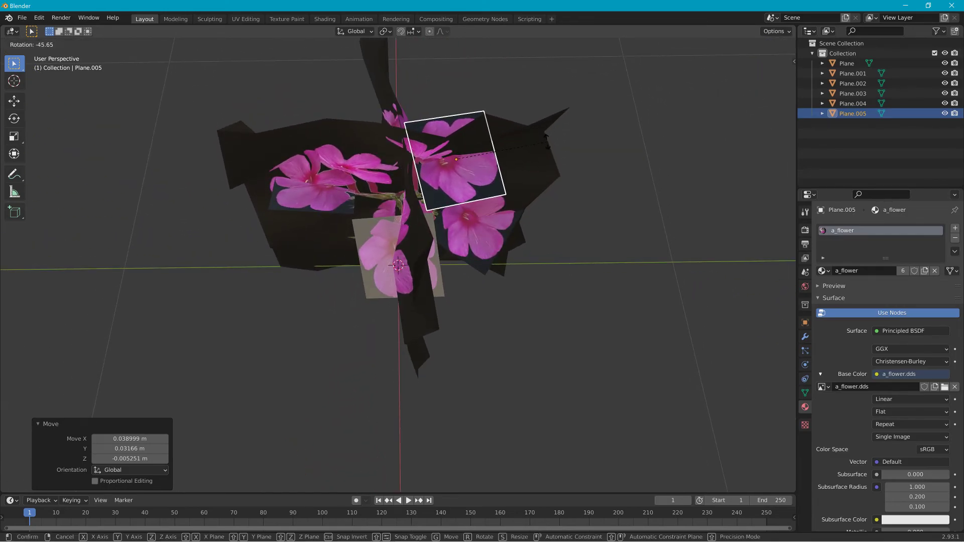
click(547, 143)
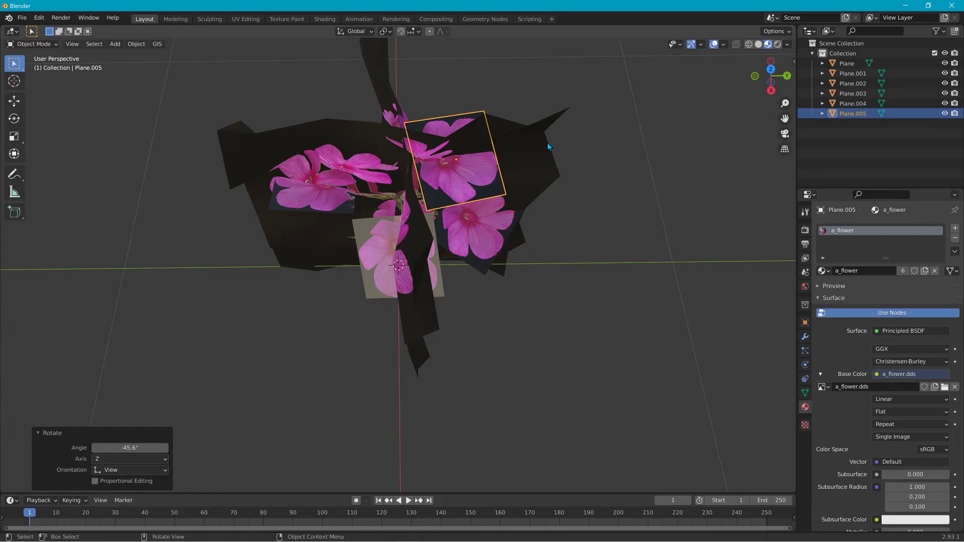
key(r)
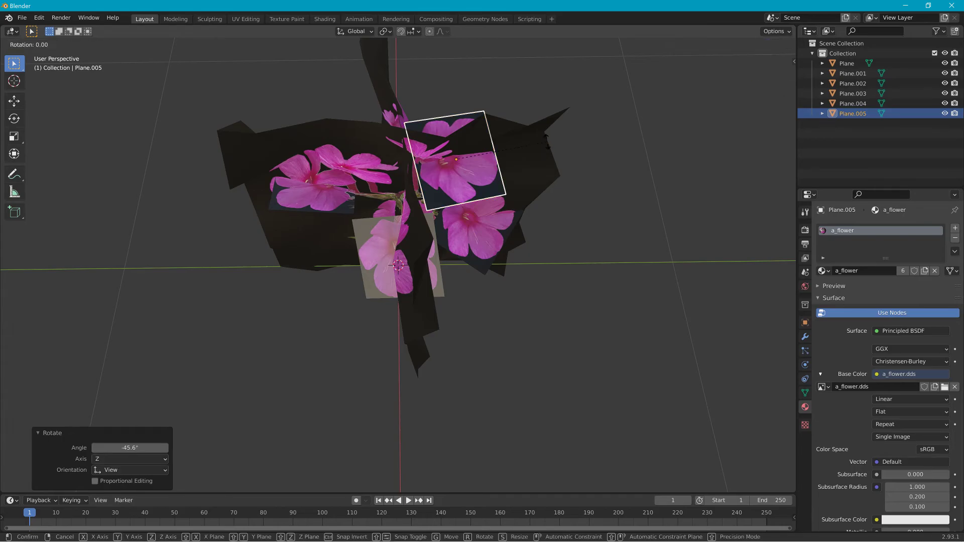
right_click(548, 146)
Step: Move the raised blossom plane about -0.031 m in X, 0.012 m in Y and -0.042 m in Z, and rotate it about -21° in the view
middle_drag(526, 152, 387, 177)
key(g)
click(348, 134)
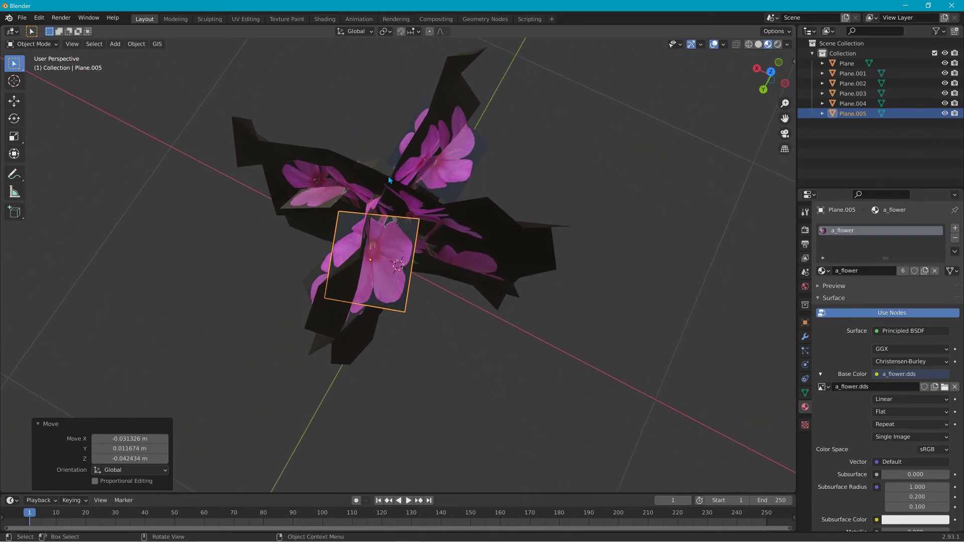
key(r)
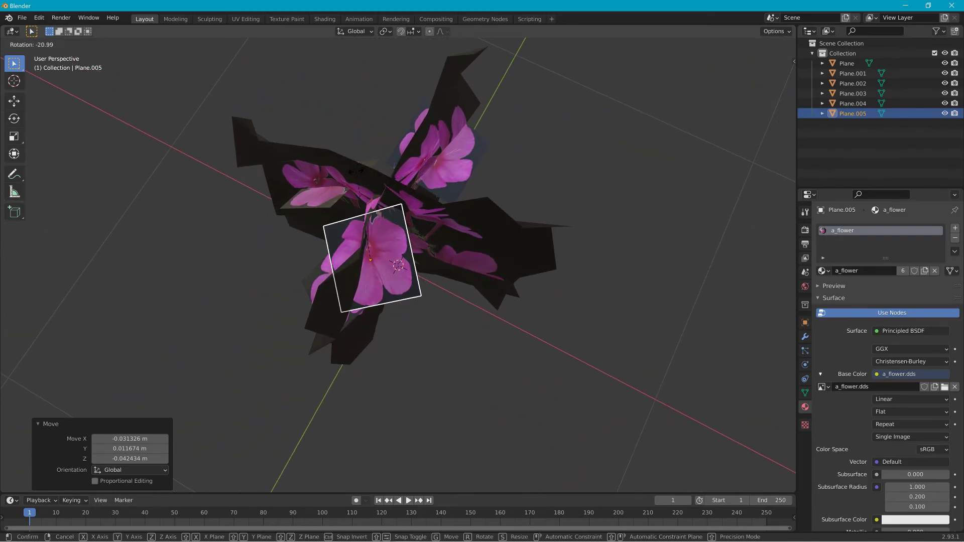
click(370, 189)
Step: Duplicate the blossom plane about -0.245 m in X, -0.104 m in Y and -0.138 m in Z, and shift the copy about -0.060 m in Y
middle_drag(370, 188, 351, 166)
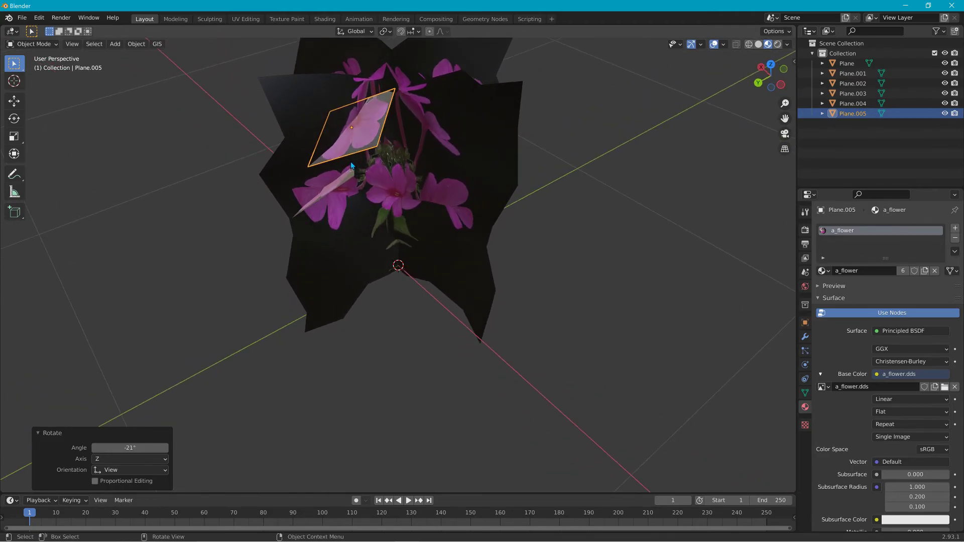
key(shift+d)
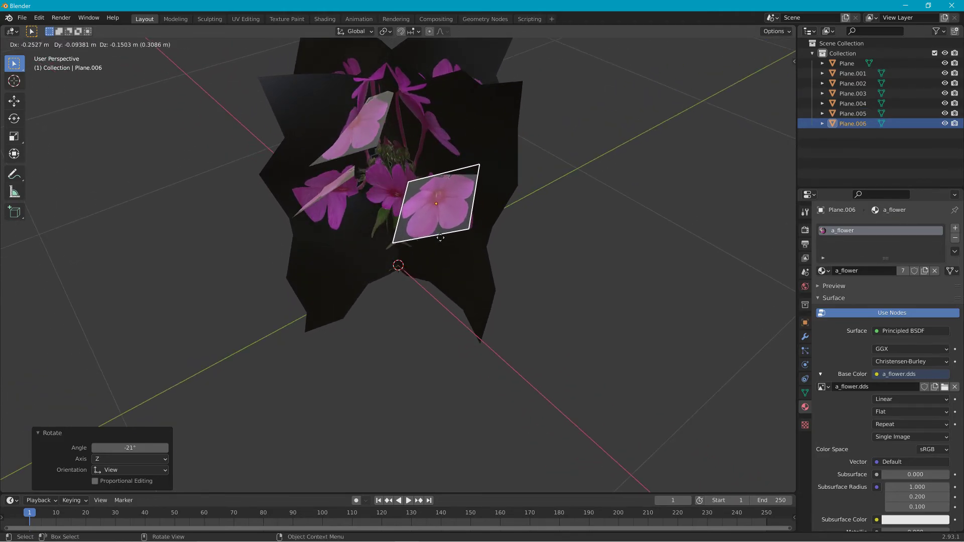
click(445, 230)
middle_drag(445, 230, 395, 246)
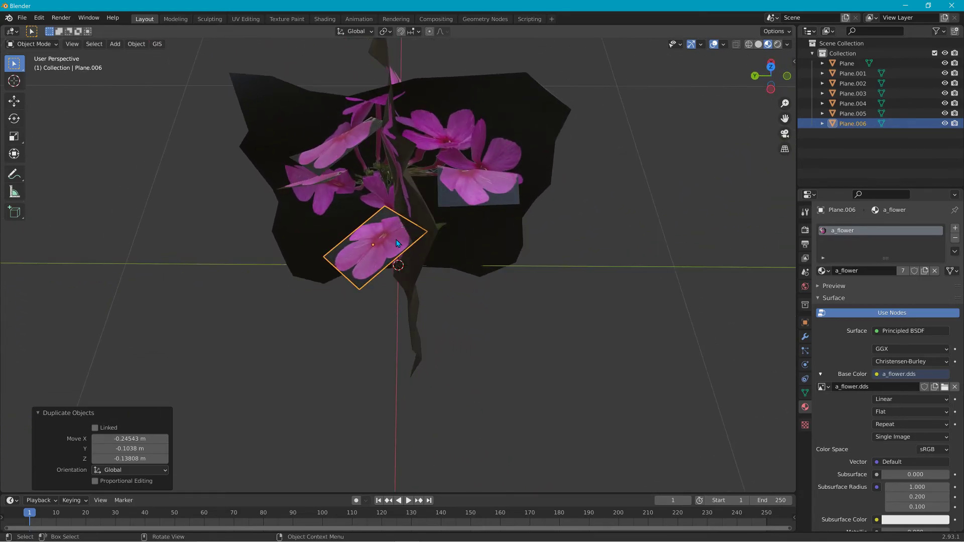
key(g)
click(421, 248)
Step: Rotate the newest blossom plane about -54.9° around the view axis and move it down over the lower blossom on its arm
middle_drag(421, 248, 469, 219)
key(r)
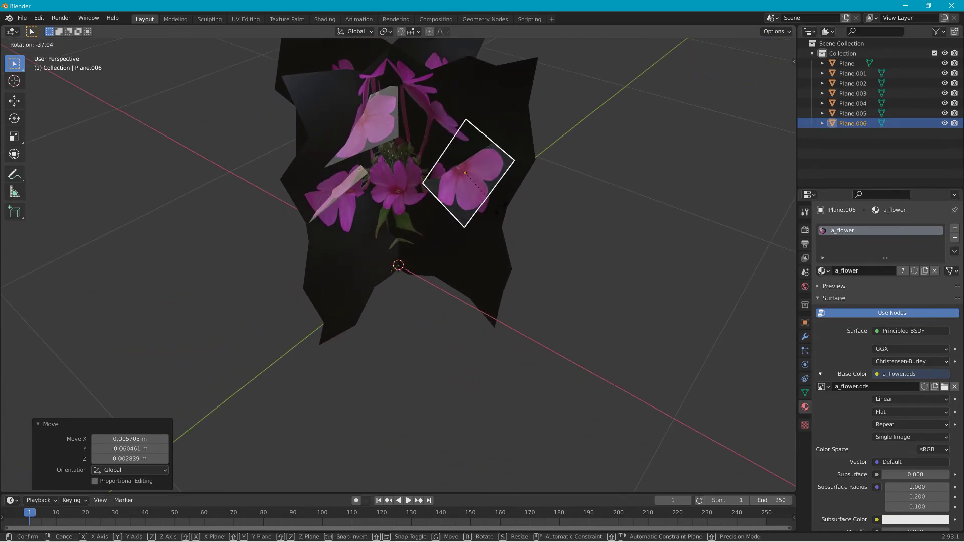
click(495, 196)
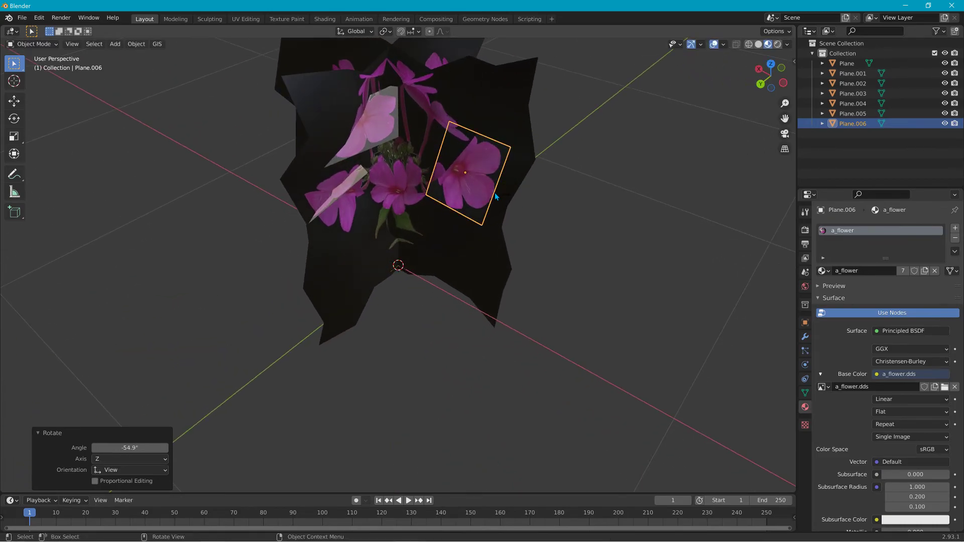
key(g)
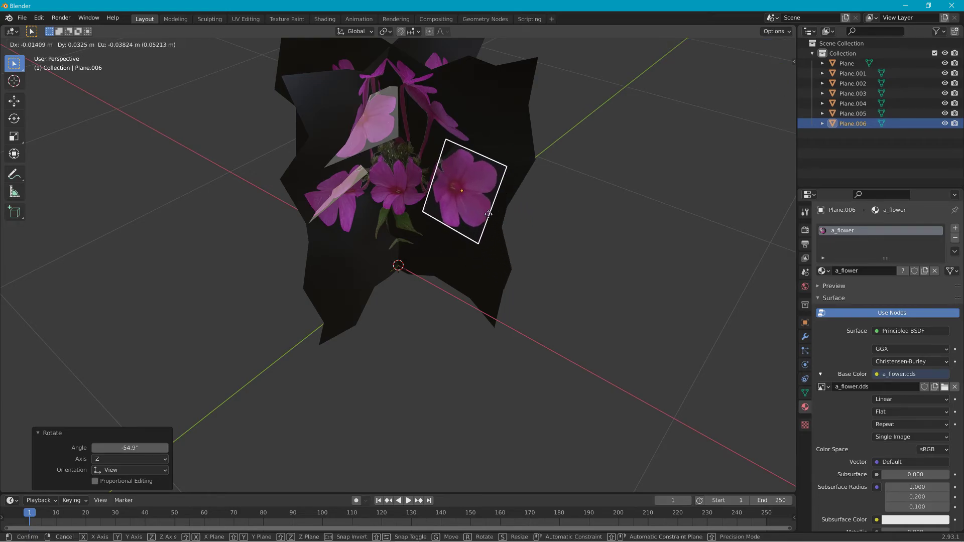
click(477, 218)
Step: Reposition the newest blossom plane by about -0.037 m in Y, followed by about 0.054 m in X and 0.015 m in Y
middle_drag(477, 219, 515, 217)
key(g)
click(432, 223)
key(g)
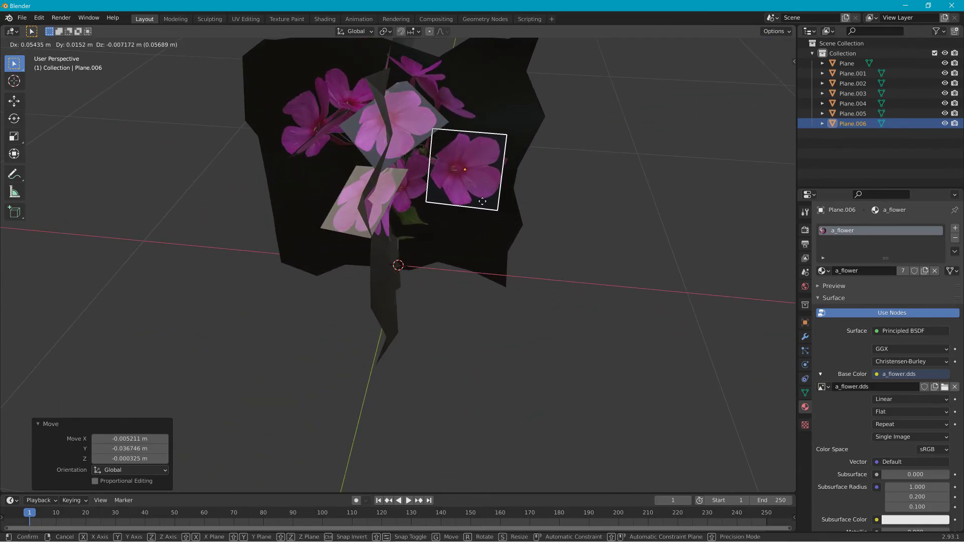
click(479, 201)
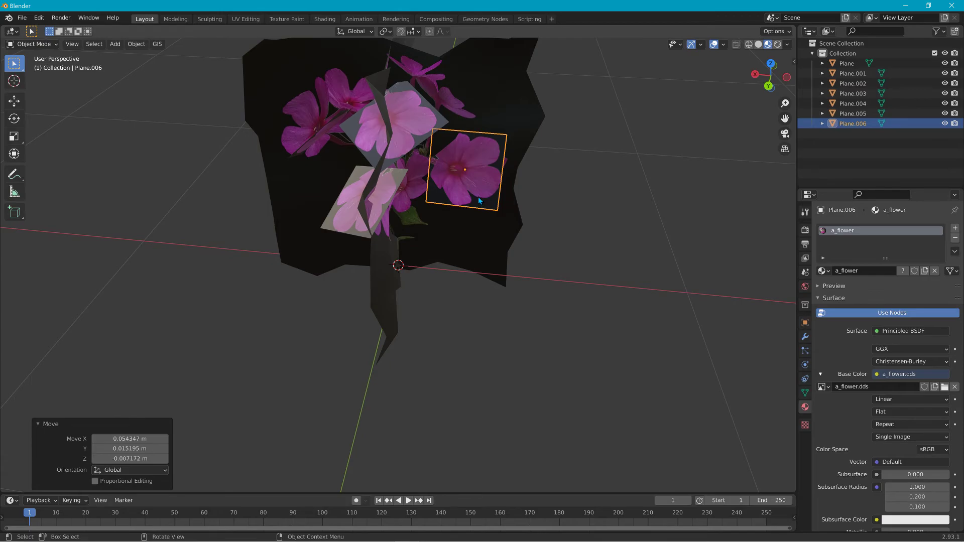
Step: Lower the blossom plane about 0.054 m along Z, hide the viewport toolbar, and nudge the plane about -0.020 m in X
key(g)
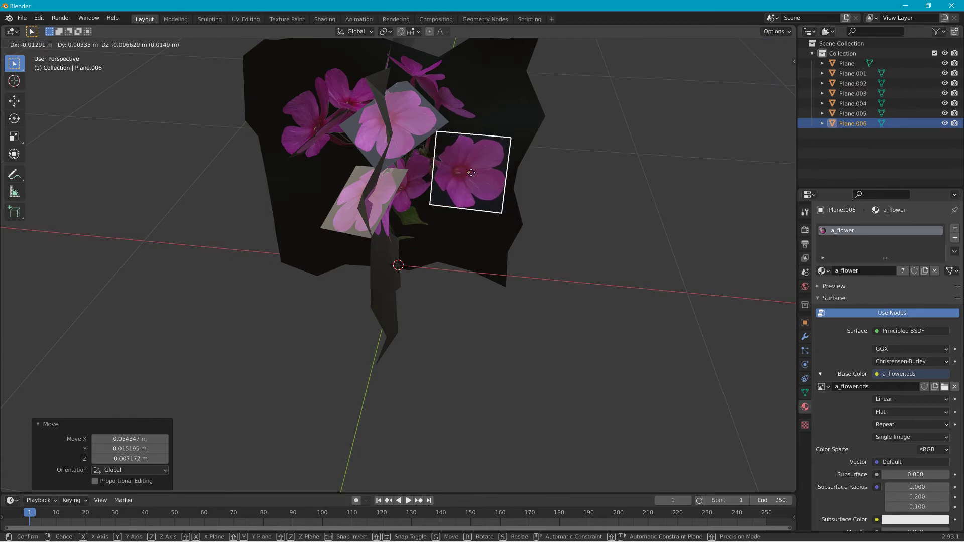
key(z)
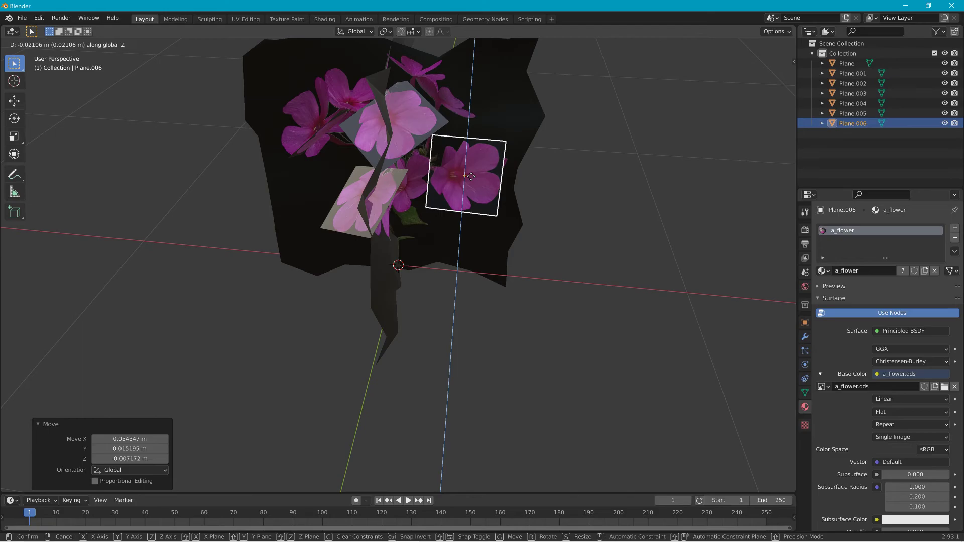
click(467, 184)
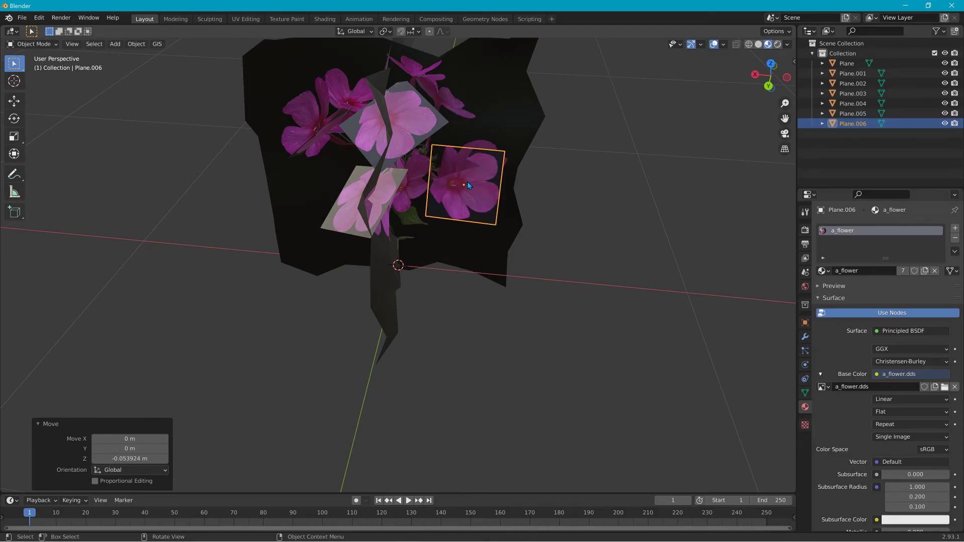
key(t)
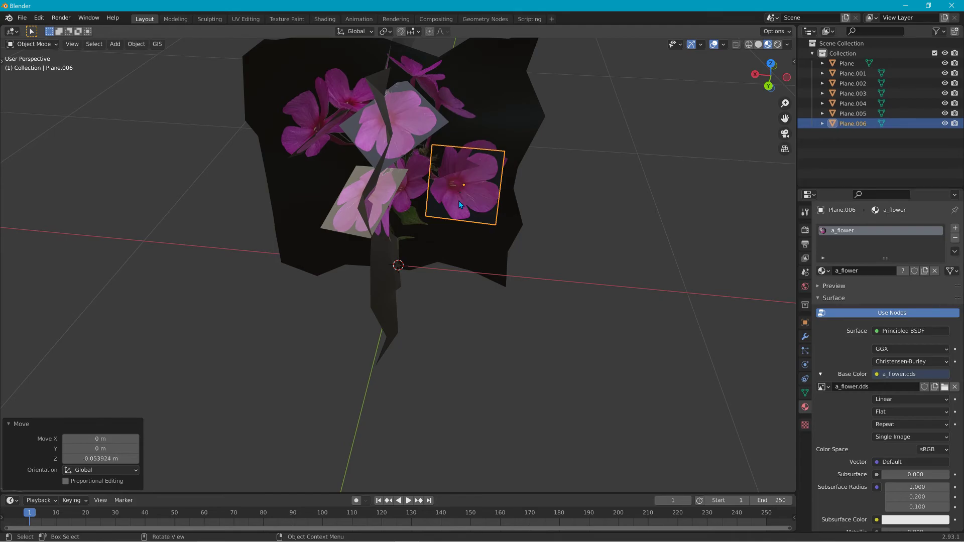
key(g)
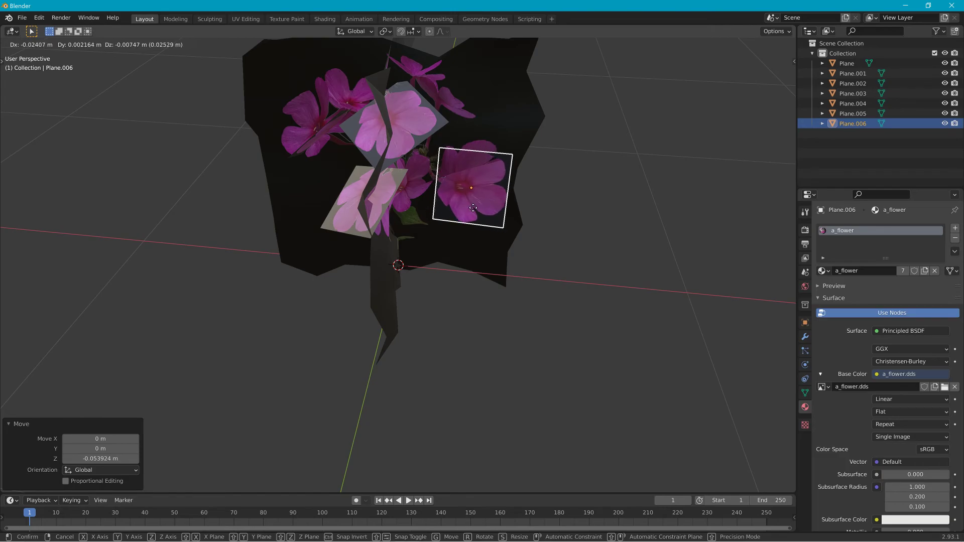
click(470, 204)
Step: Duplicate the lower blossom plane about 0.135 m in X, -0.052 m in Y and 0.130 m in Z, and raise the copy another 0.148 m
middle_drag(470, 204, 420, 216)
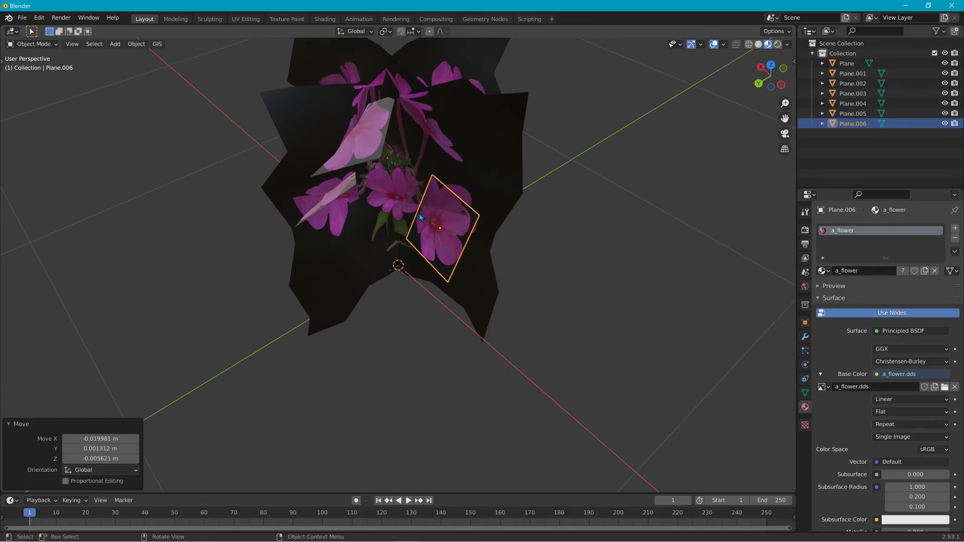
key(shift+d)
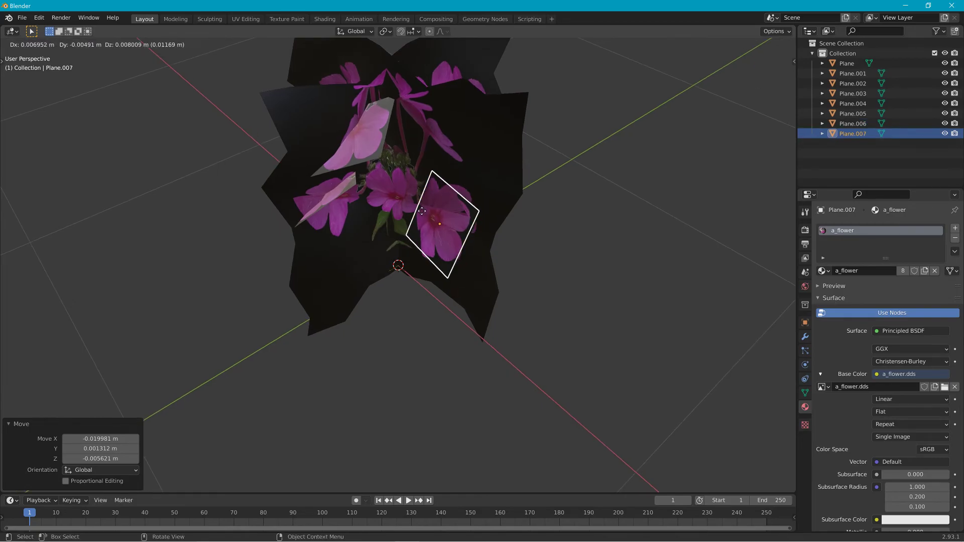
click(407, 152)
mouse_move(407, 152)
middle_down()
mouse_move(411, 168)
mouse_move(417, 143)
middle_up()
middle_drag(537, 168, 536, 296)
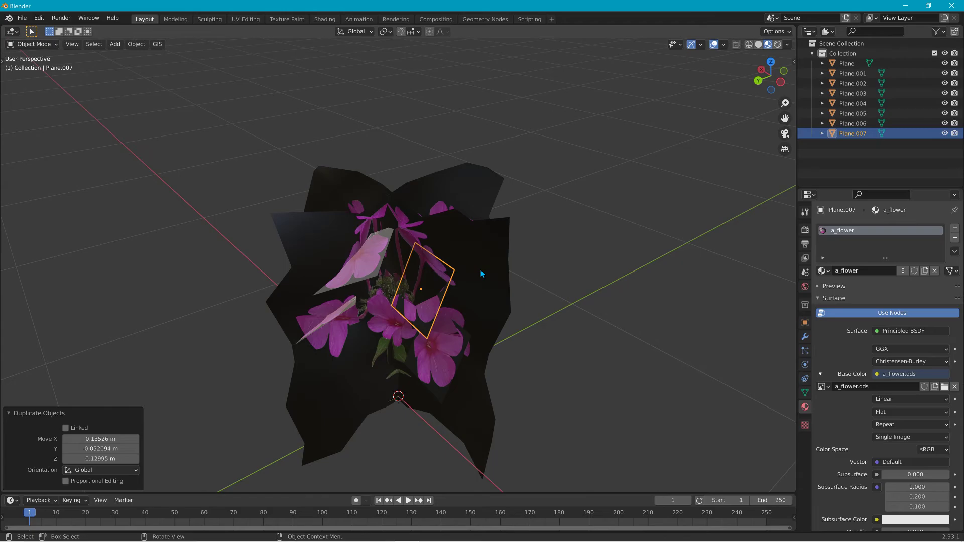
key(g)
key(z)
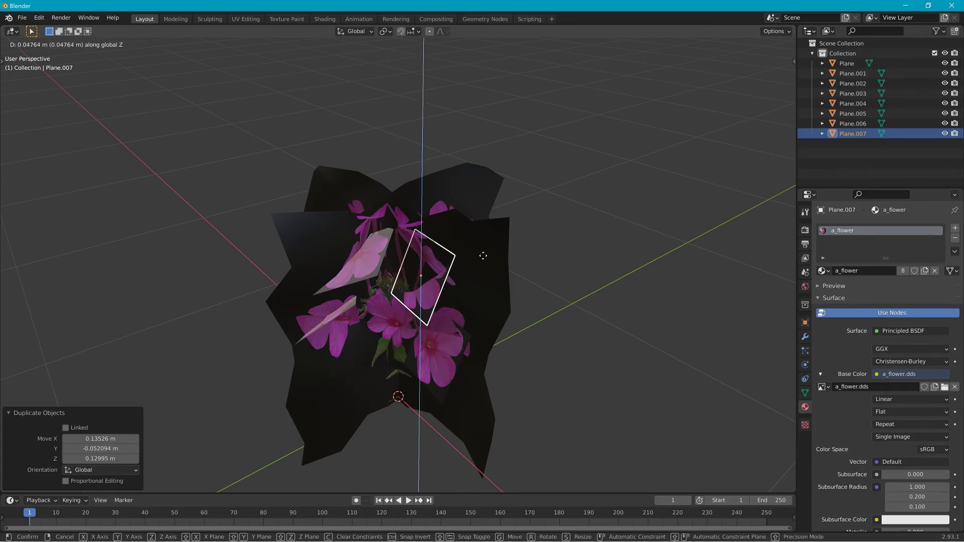
click(480, 231)
Step: Tilt the upper copy with a free view rotation of about 52° and rotate it about 74.1° around the global Z axis
middle_drag(480, 231, 645, 297)
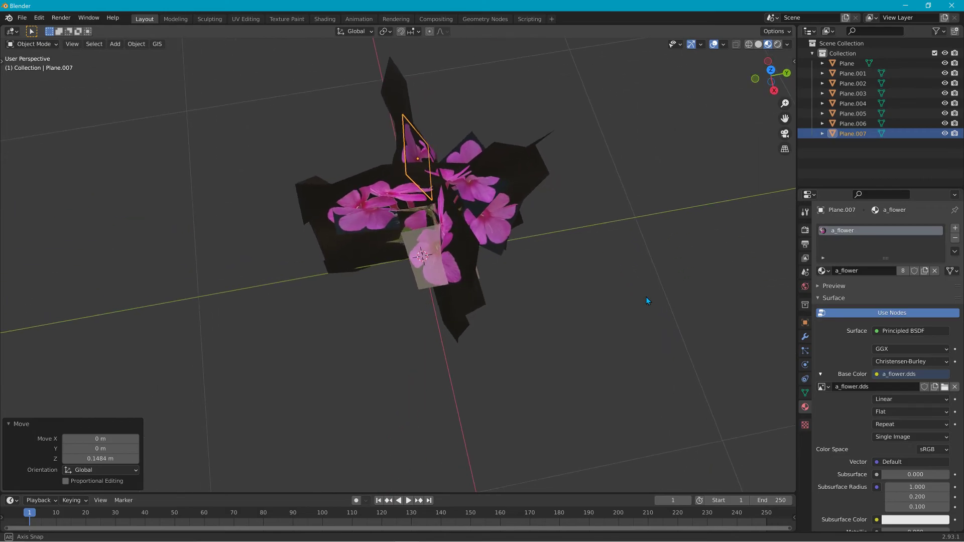
middle_drag(356, 215, 459, 287)
scroll(457, 243, up, 2)
key(r)
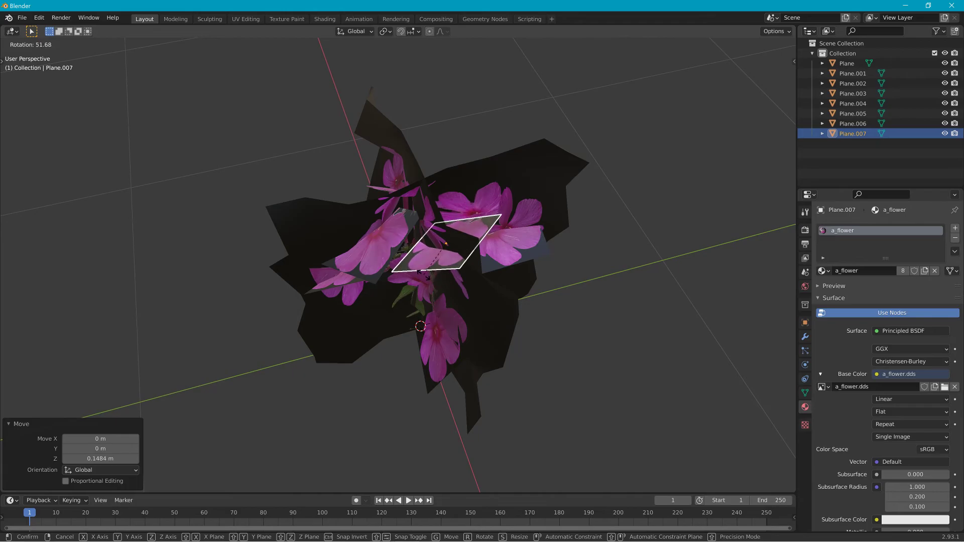
click(421, 278)
key(r)
key(z)
click(477, 282)
Step: Shift the upper blossom plane about -0.051 m in X and 0.036 m in Y, and fine-tune it about -0.009 m in X and -0.020 m in Y
middle_drag(477, 284, 371, 271)
key(g)
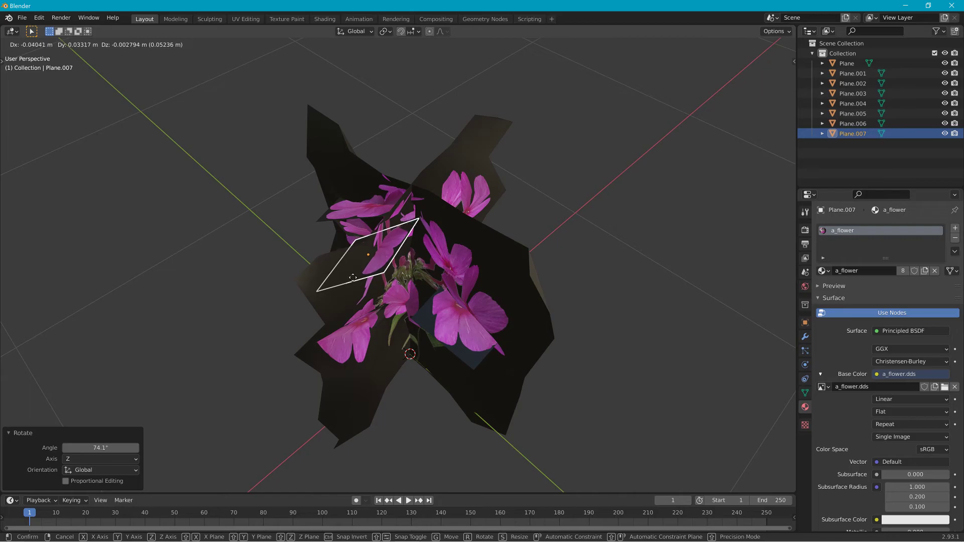
click(343, 275)
middle_drag(342, 274, 441, 270)
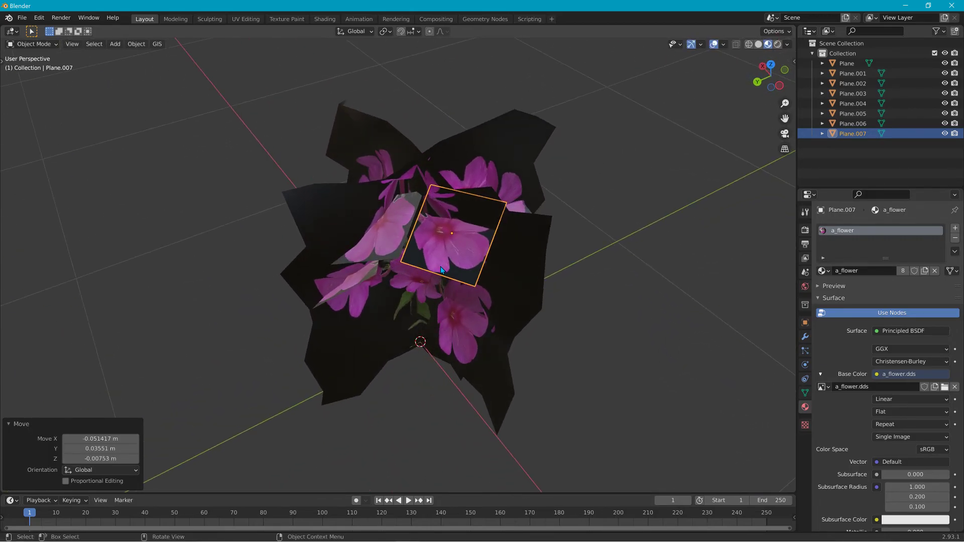
key(g)
click(450, 270)
Step: Duplicate the upper blossom plane to the opposite side of the cross, offset about 0.303 m in X, 0.012 m in Y and -0.022 m in Z
middle_drag(450, 270, 280, 260)
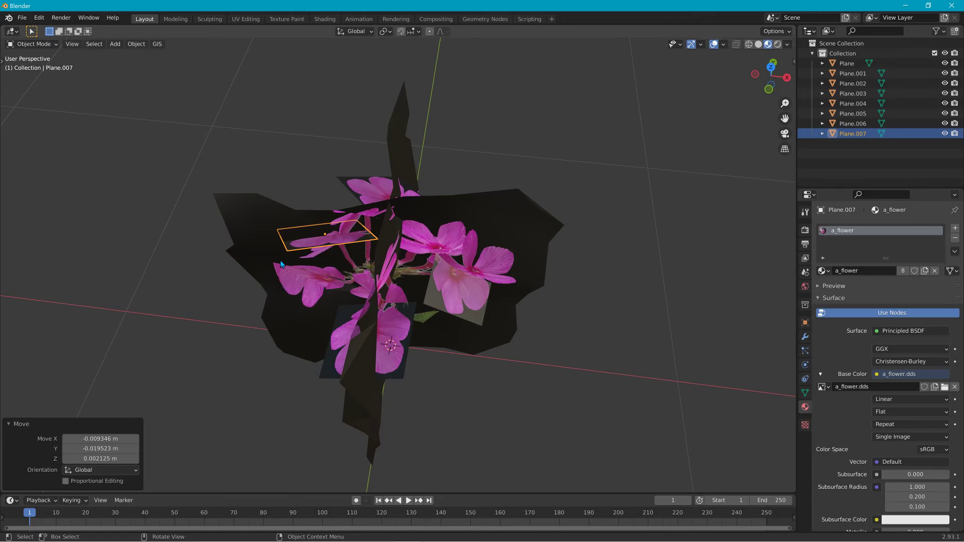
key(shift+d)
click(395, 277)
middle_drag(395, 278, 477, 233)
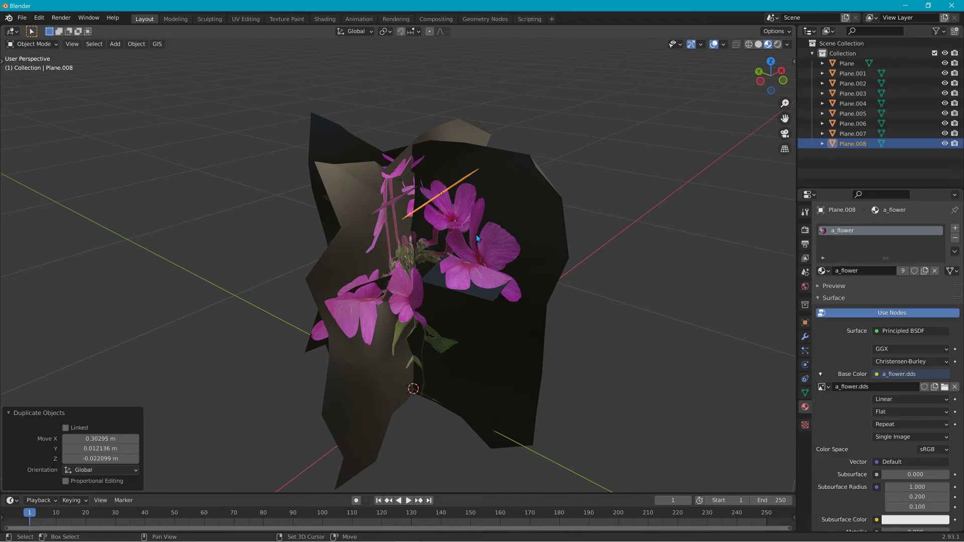
Step: Duplicate the selected flower plane twice, once in place, and move the second copy by about -0.13 m X, -0.09 m Y and 0.09 m Z
key(shift+d)
right_click(488, 255)
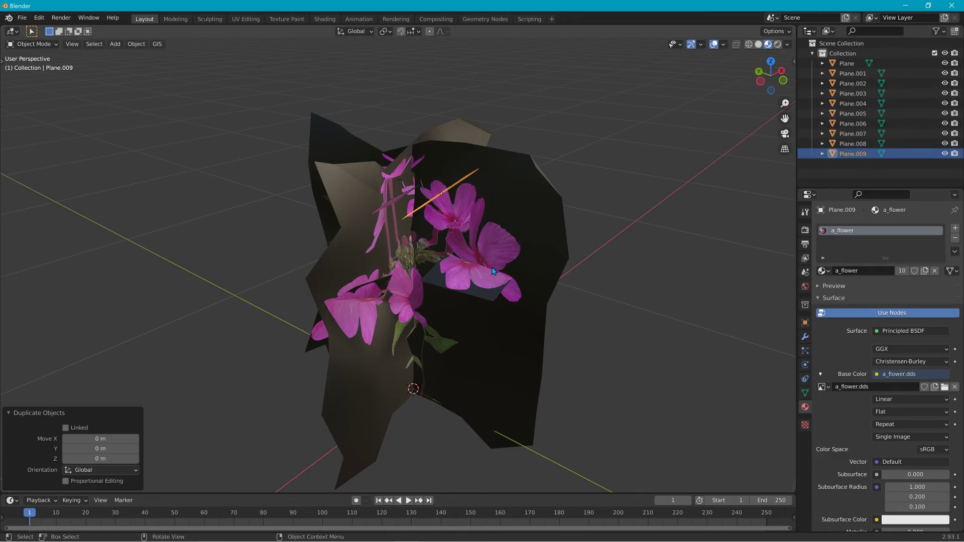
key(shift+d)
click(474, 257)
middle_drag(474, 257, 314, 275)
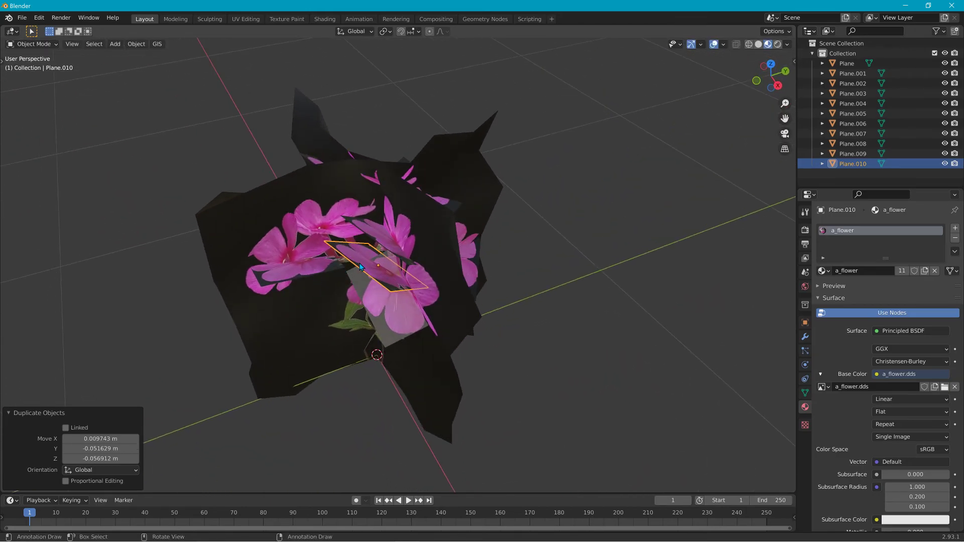
key(g)
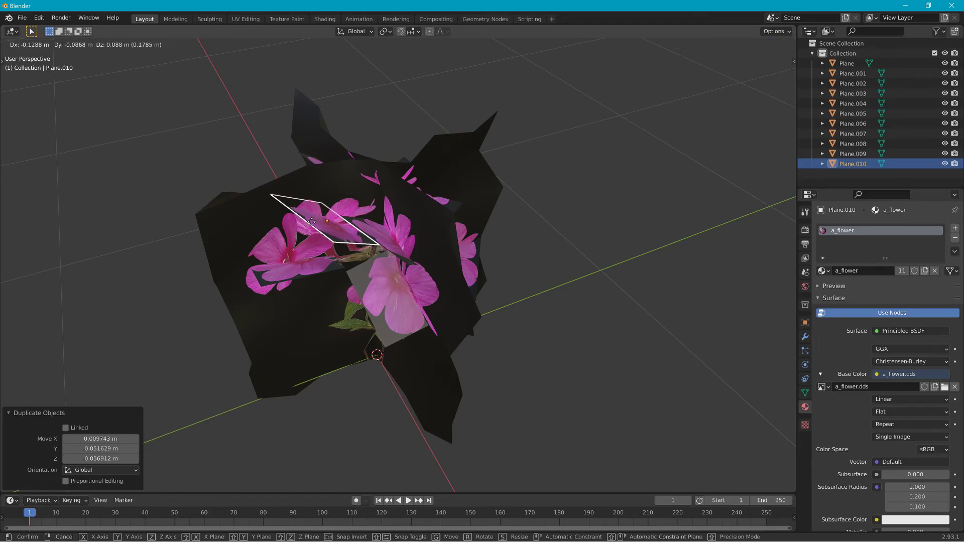
click(306, 222)
Step: Rotate the newest flower plane about -3° around global X and about 75° around global Z
middle_drag(305, 221, 408, 271)
scroll(411, 270, up, 2)
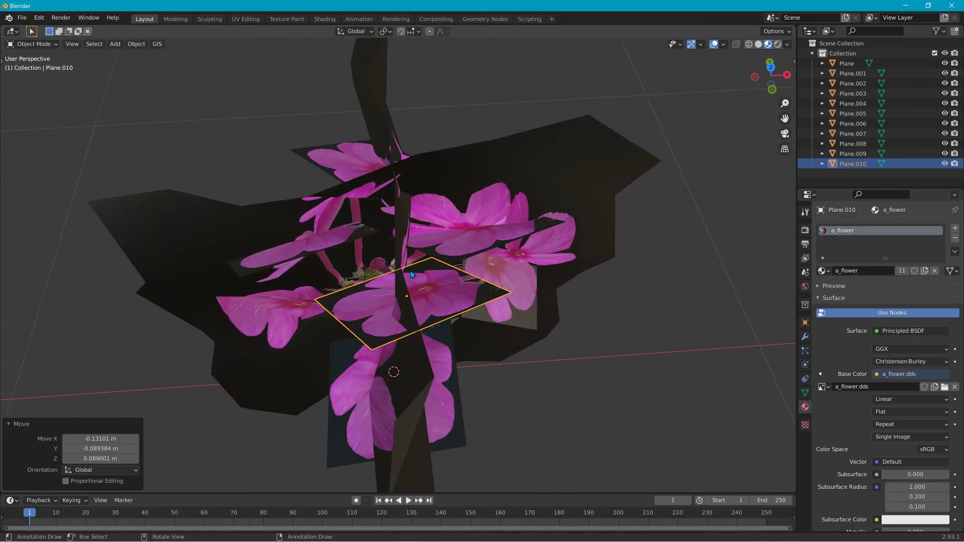
key(r)
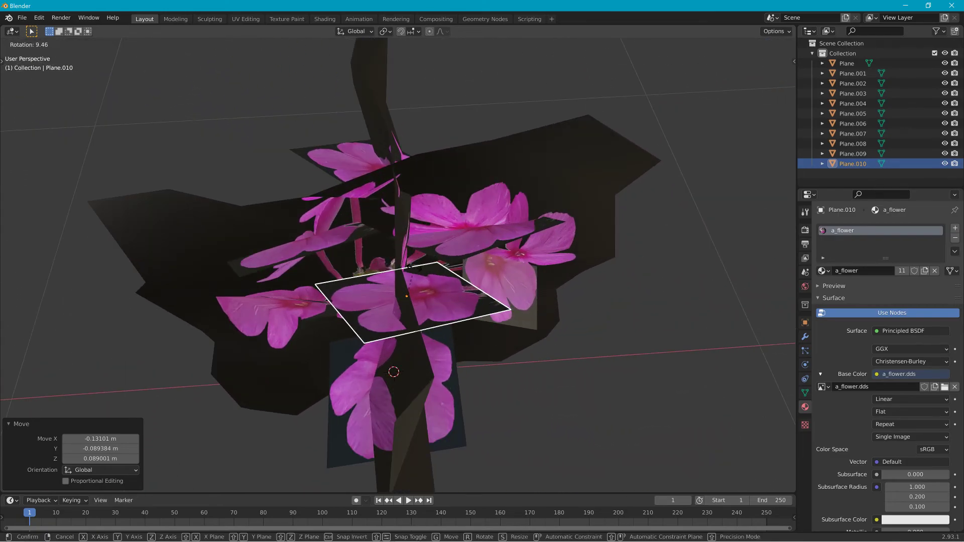
key(x)
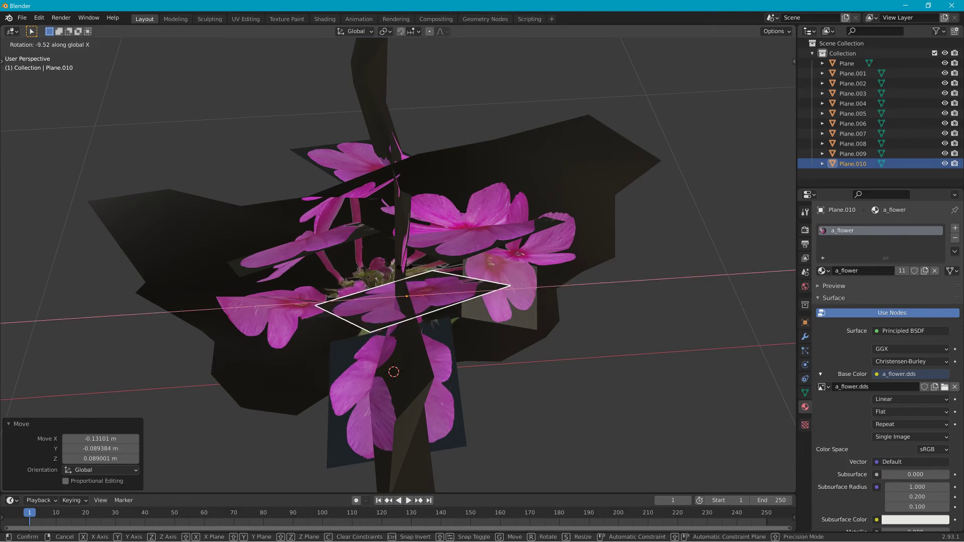
click(392, 277)
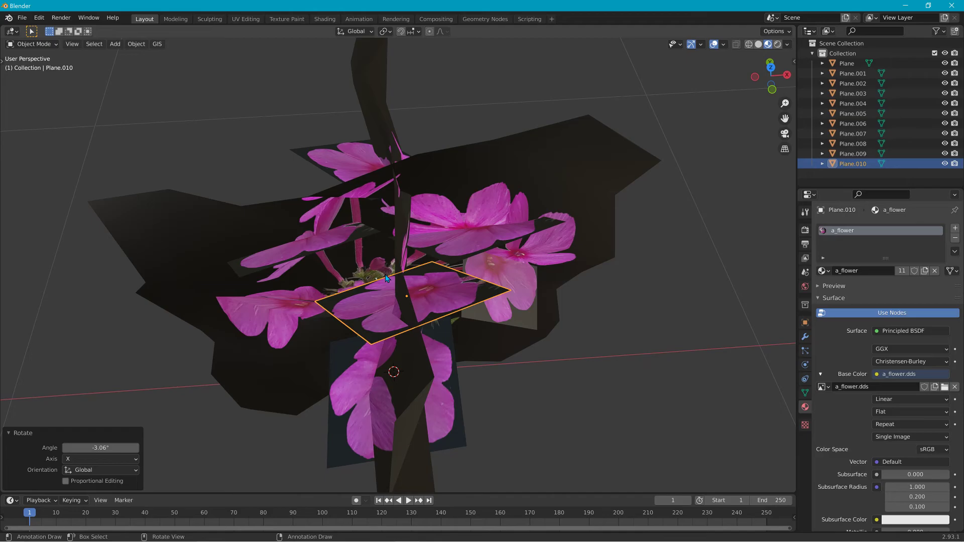
key(g)
key(z)
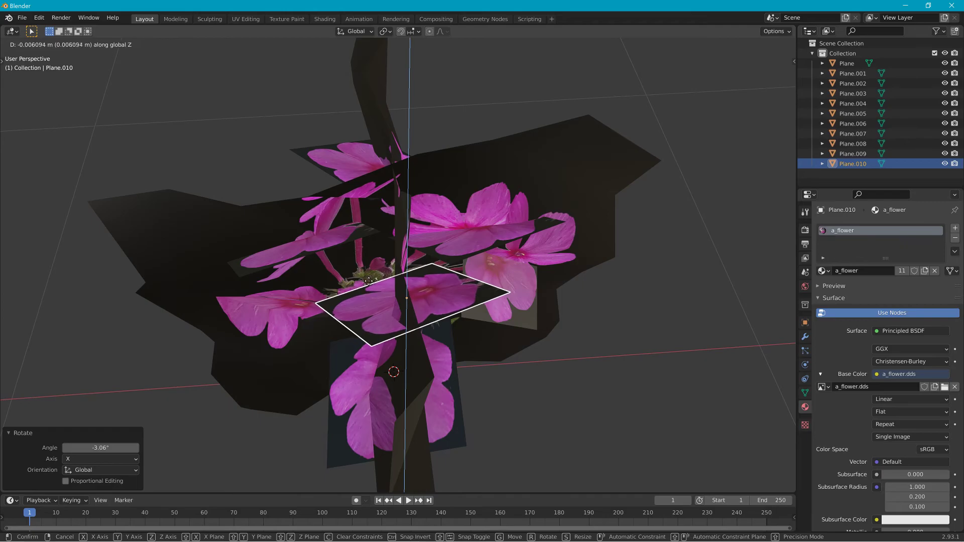
key(r)
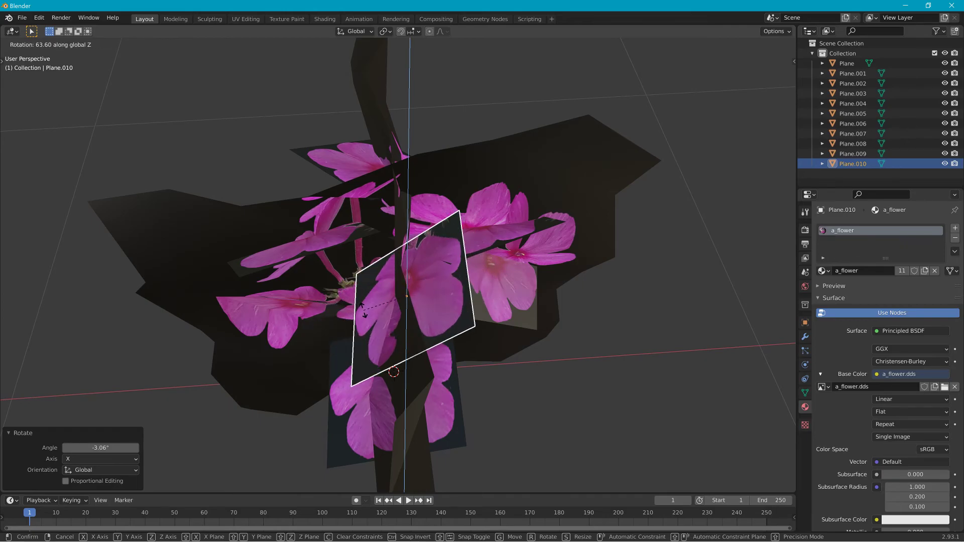
click(384, 309)
Step: Lower the newest flower plane by about 0.03 m along global Z
mouse_move(384, 309)
middle_down()
mouse_move(455, 279)
mouse_move(421, 278)
middle_up()
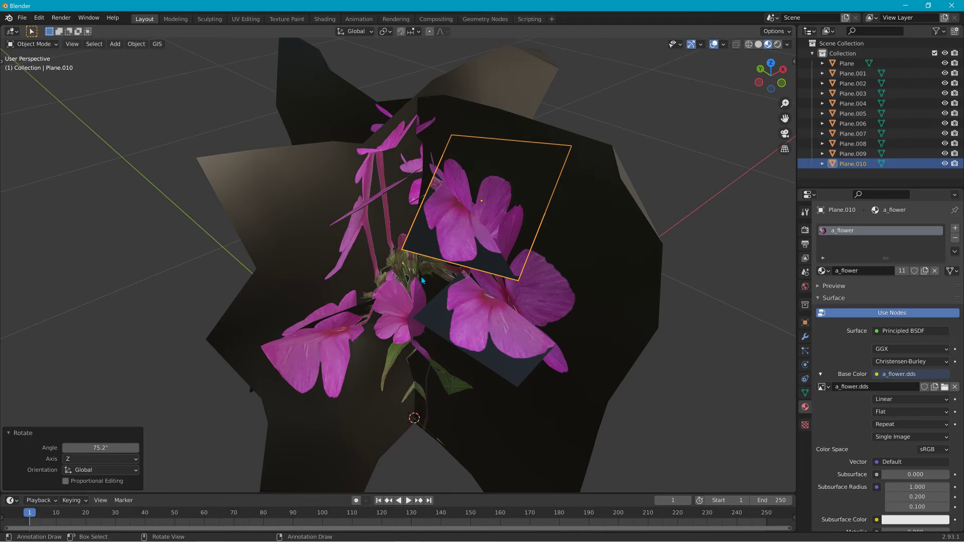
key(g)
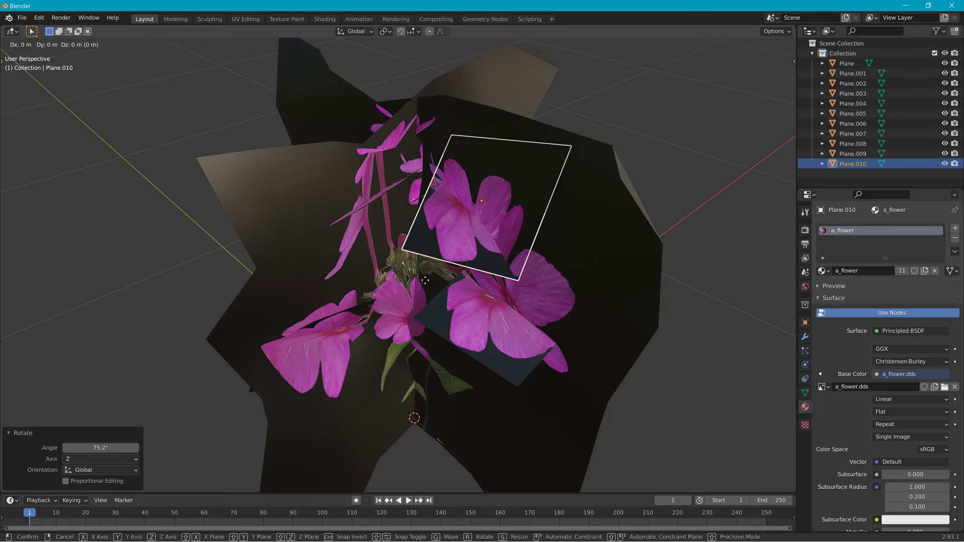
key(z)
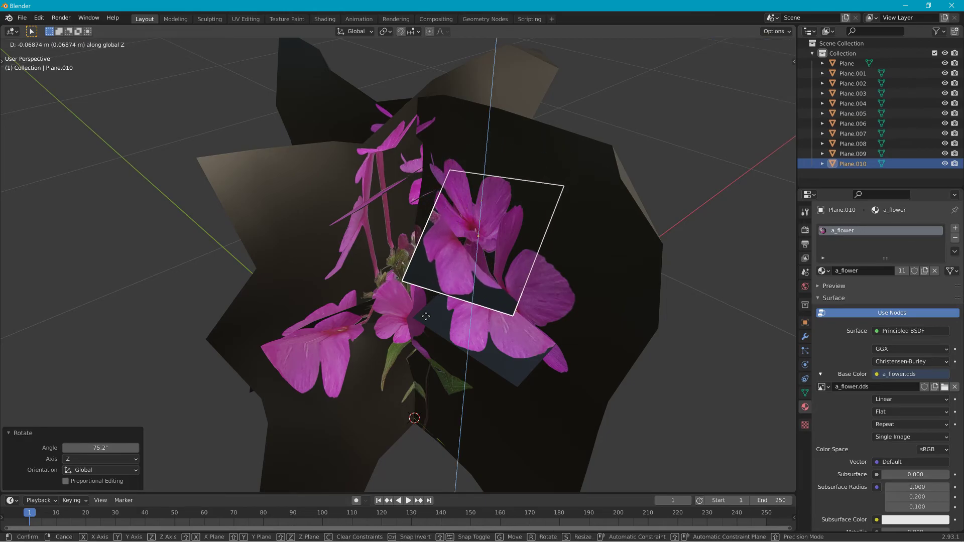
click(427, 292)
Step: Select the flower plane Plane.003 and rotate it by about -57° in the view from the front
middle_drag(428, 293, 204, 277)
middle_drag(335, 290, 653, 287)
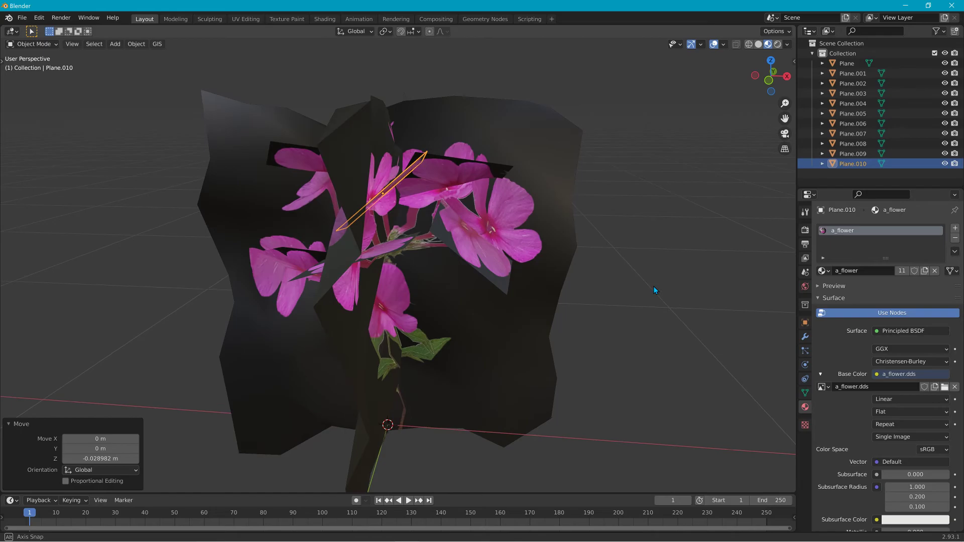
click(459, 233)
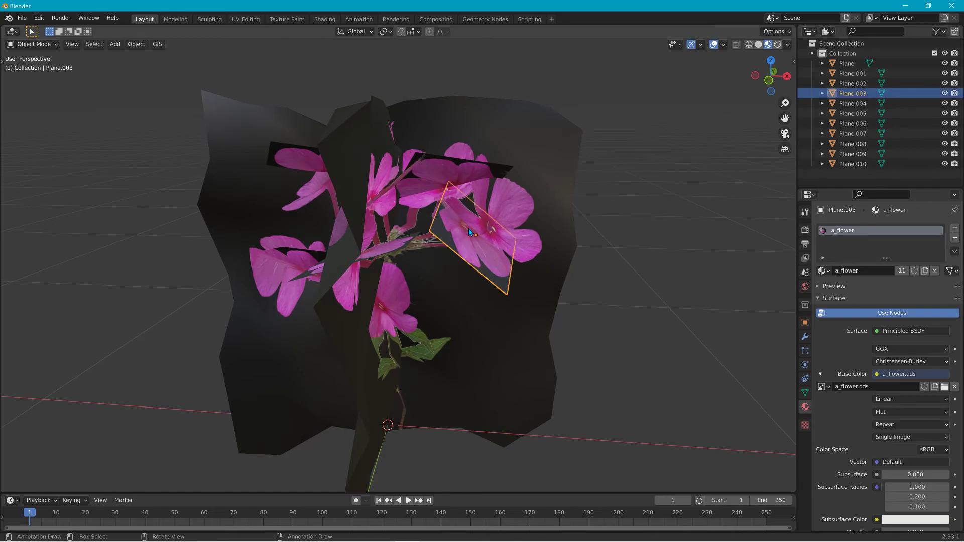
key(r)
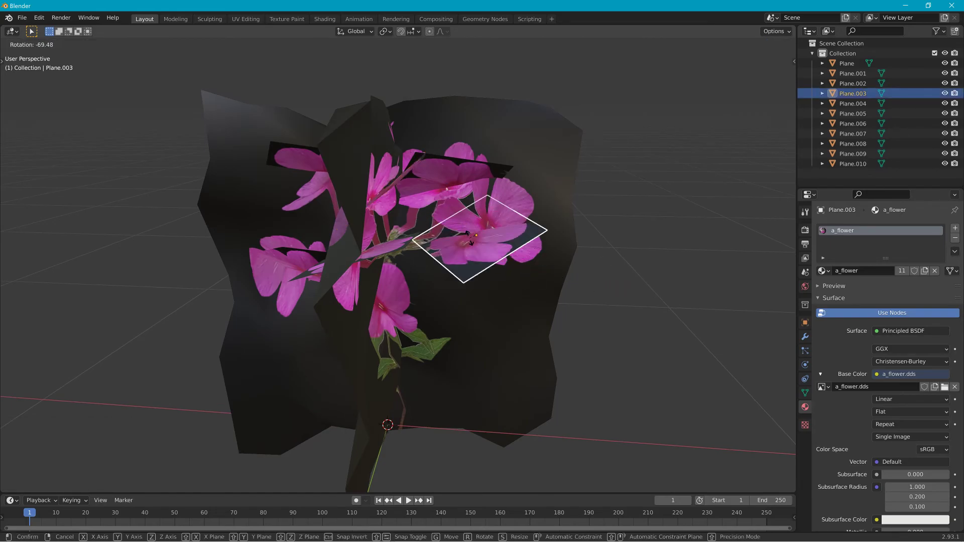
click(469, 238)
Step: Rotate Plane.003 by about 20° seen from above and about -12° seen from below, and check its fit around the plant
middle_drag(470, 239, 411, 297)
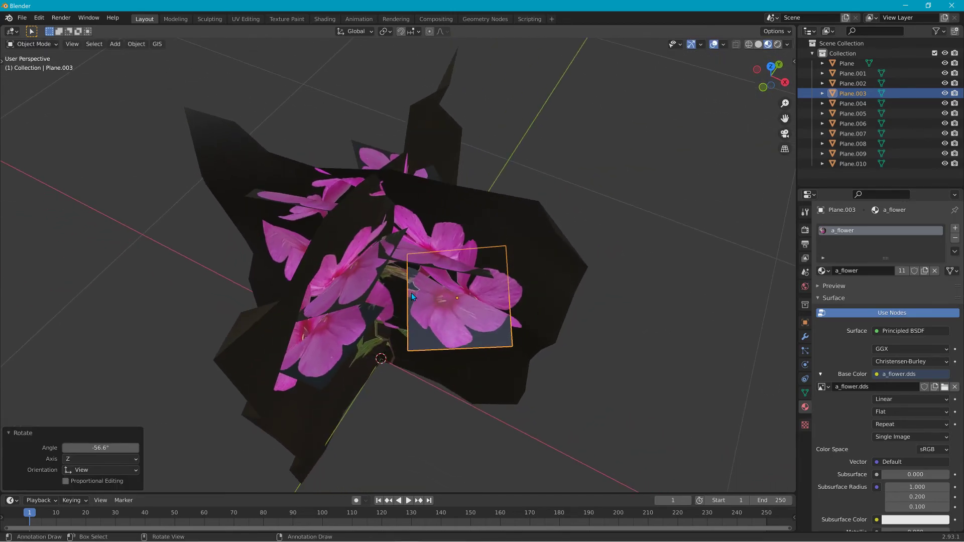
key(r)
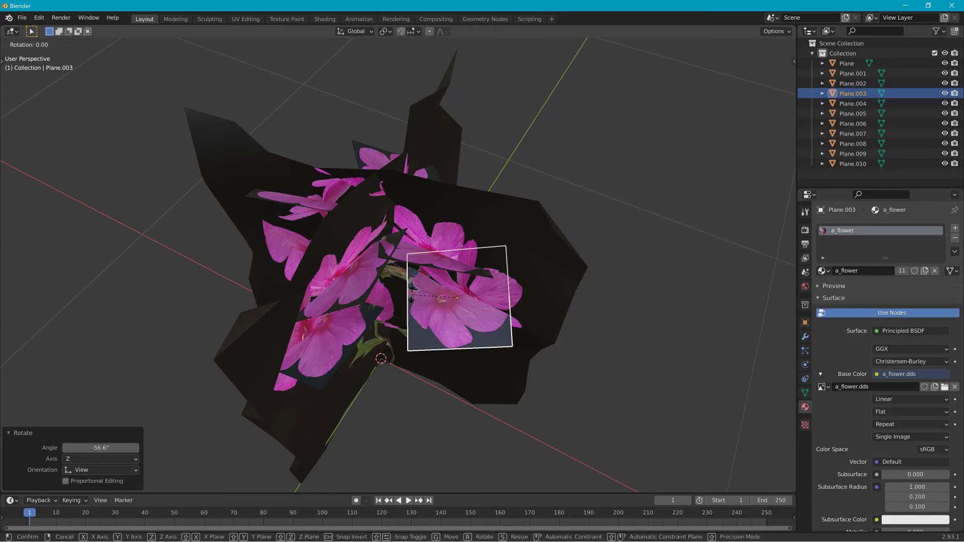
click(425, 288)
middle_drag(423, 284, 423, 155)
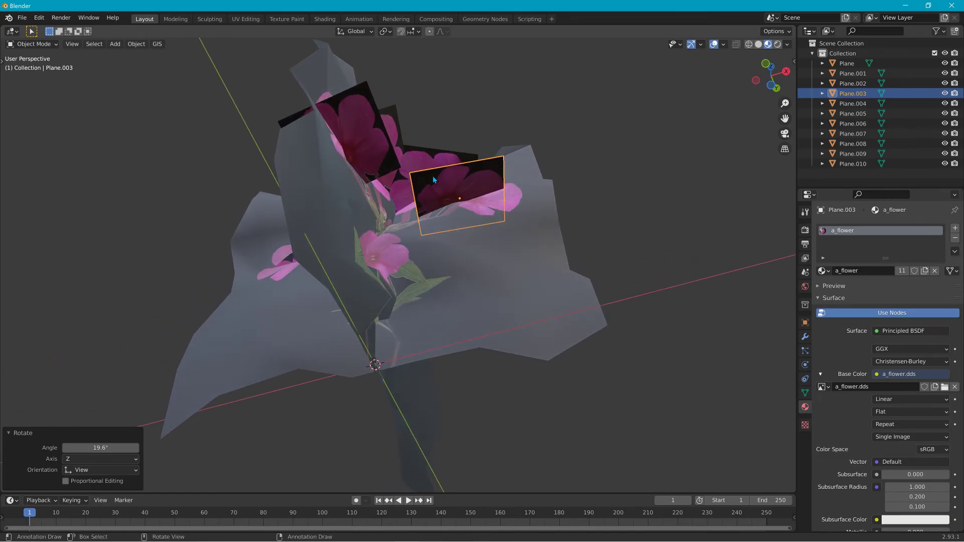
key(r)
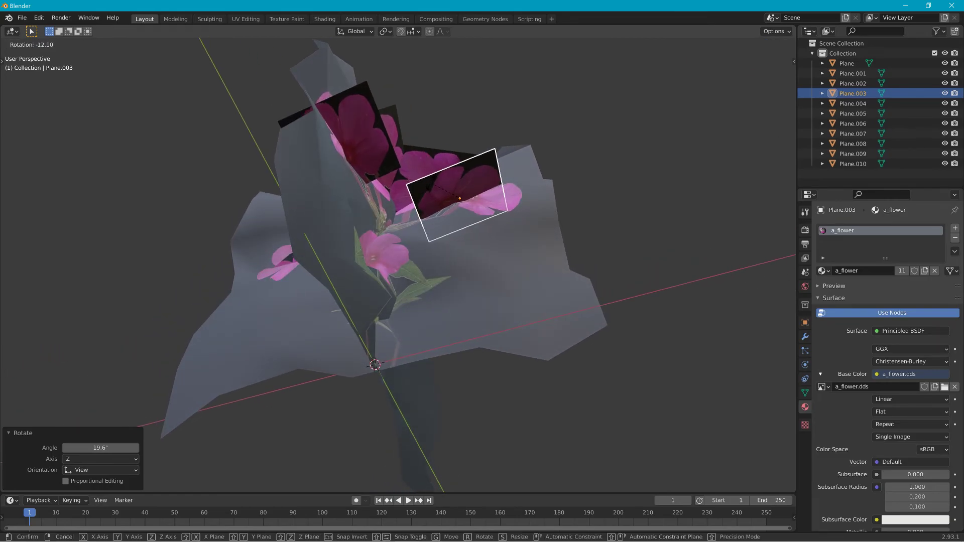
click(432, 184)
middle_drag(432, 184, 685, 272)
middle_drag(434, 286, 455, 372)
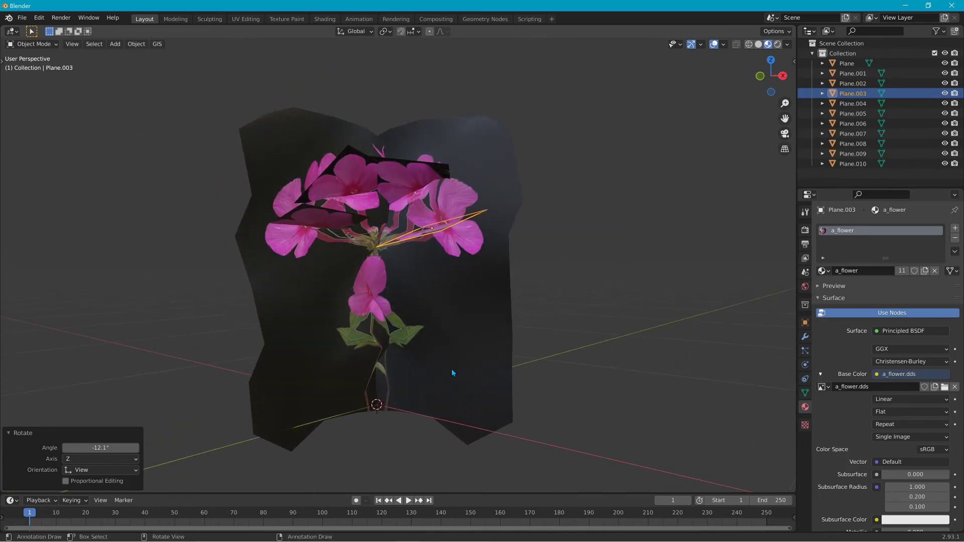
middle_drag(381, 387, 607, 351)
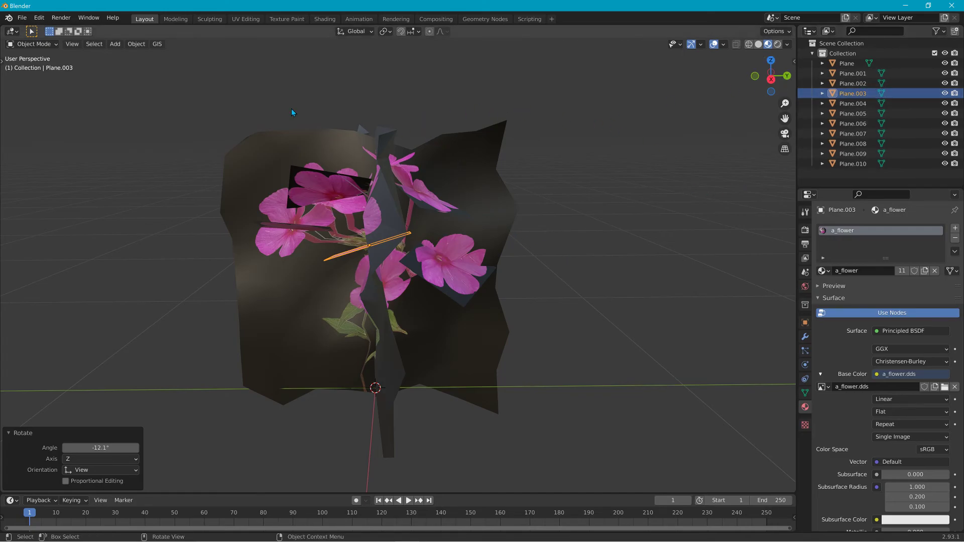
Step: Save the scene as Flower1 in the Blender 1 folder
click(22, 18)
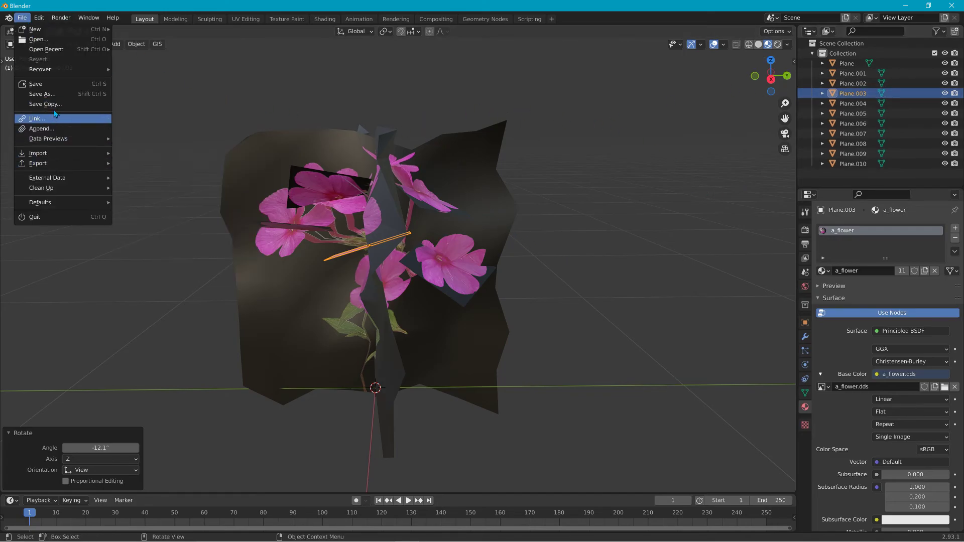
click(43, 94)
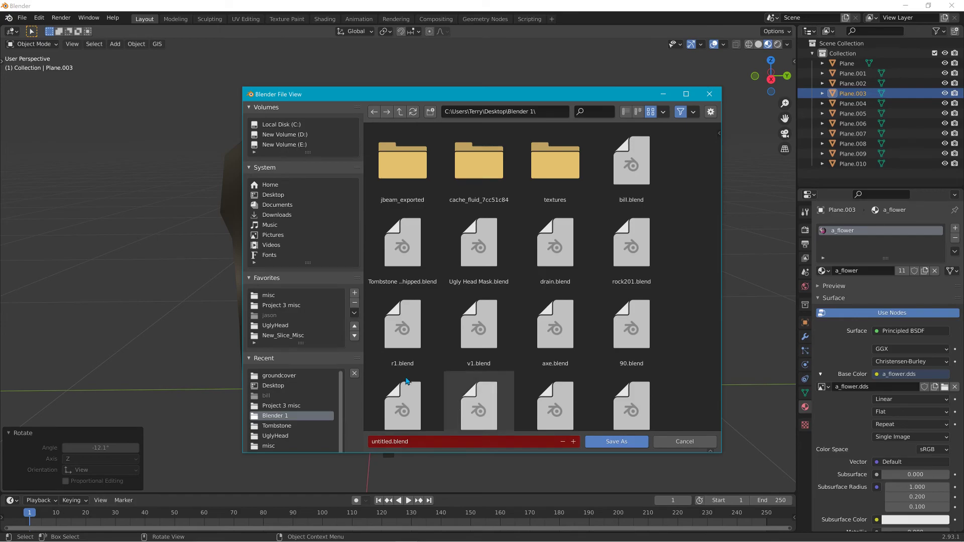
click(418, 442)
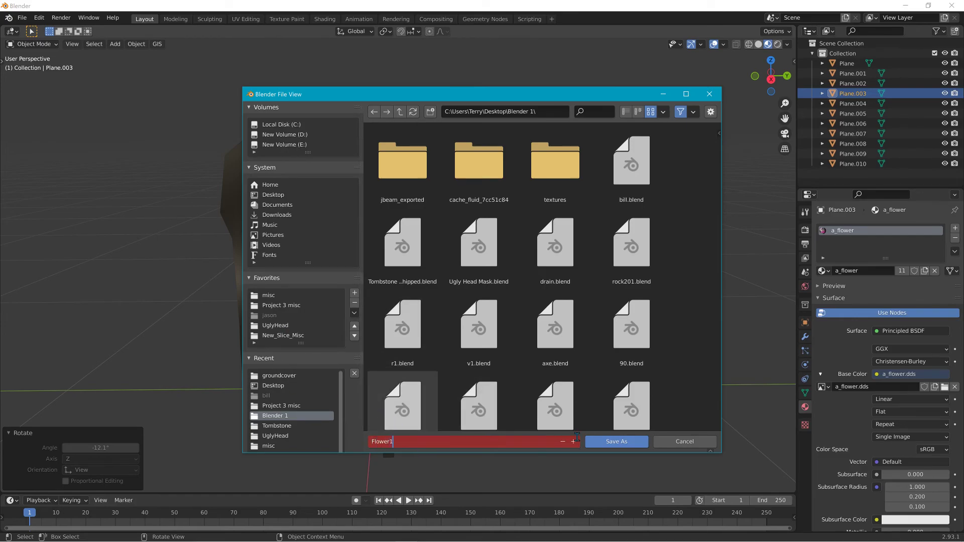
text(Flower1)
click(644, 444)
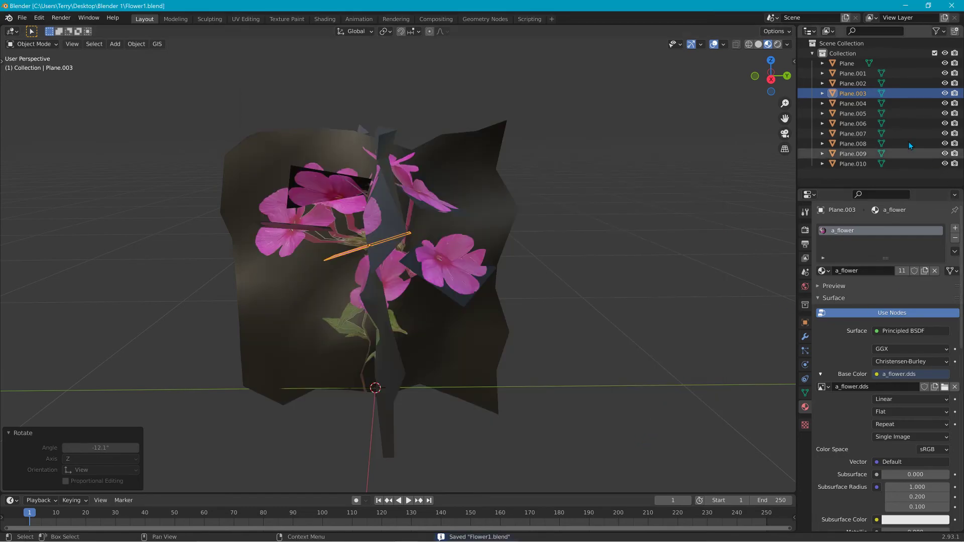
Step: Select all planes from Plane to Plane.010 and join them into one object
click(866, 64)
shift+click(854, 164)
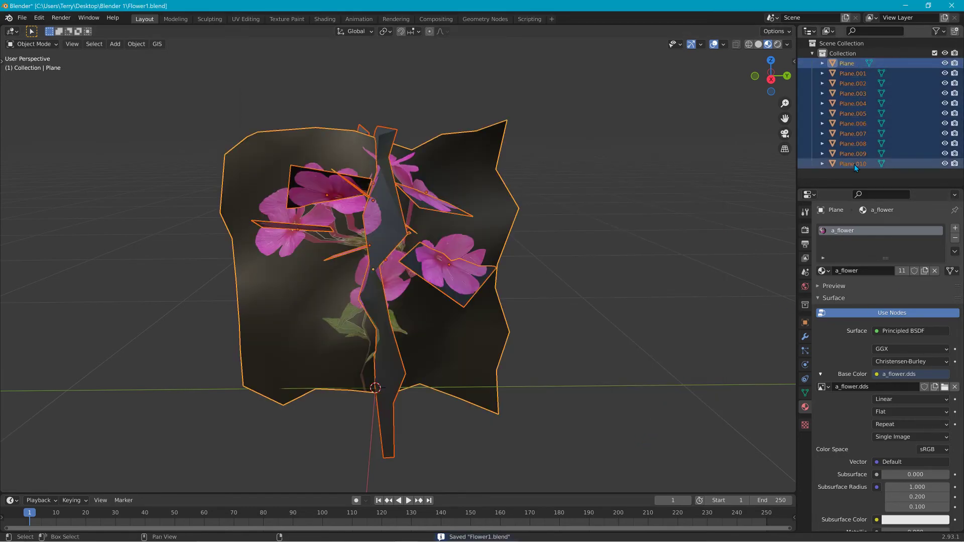
click(130, 44)
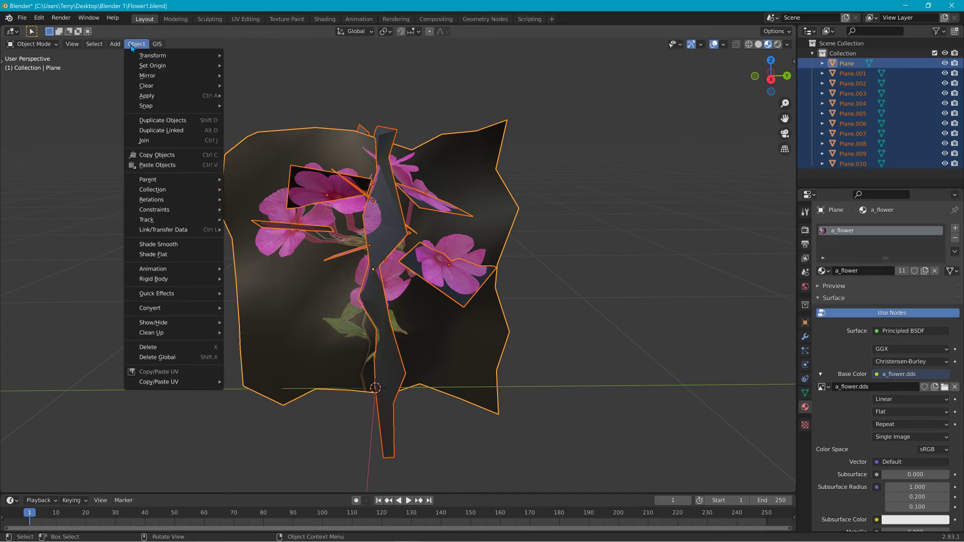
click(170, 141)
Step: Expand the joined Plane object down to its a_flower material and select the Collection
middle_drag(226, 150, 535, 212)
click(822, 63)
click(832, 74)
click(869, 83)
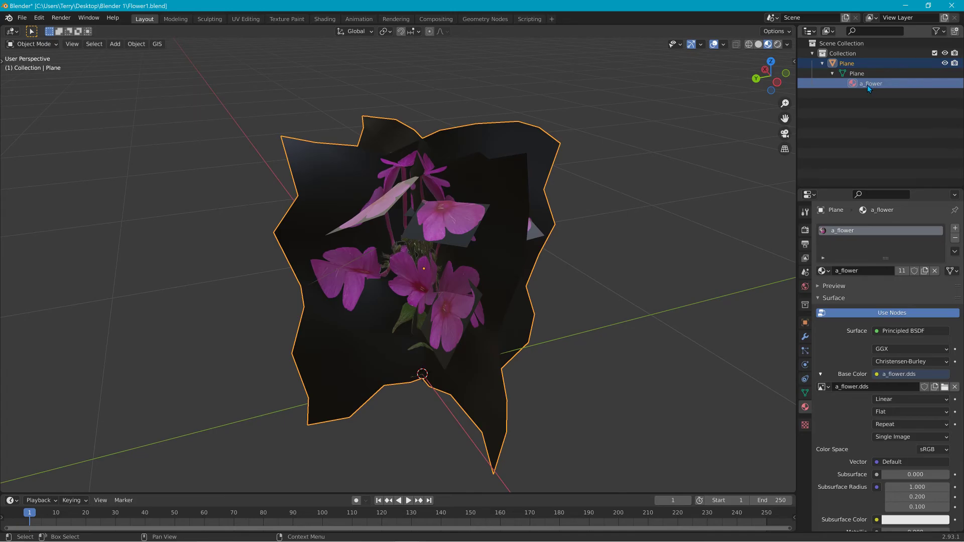
click(846, 54)
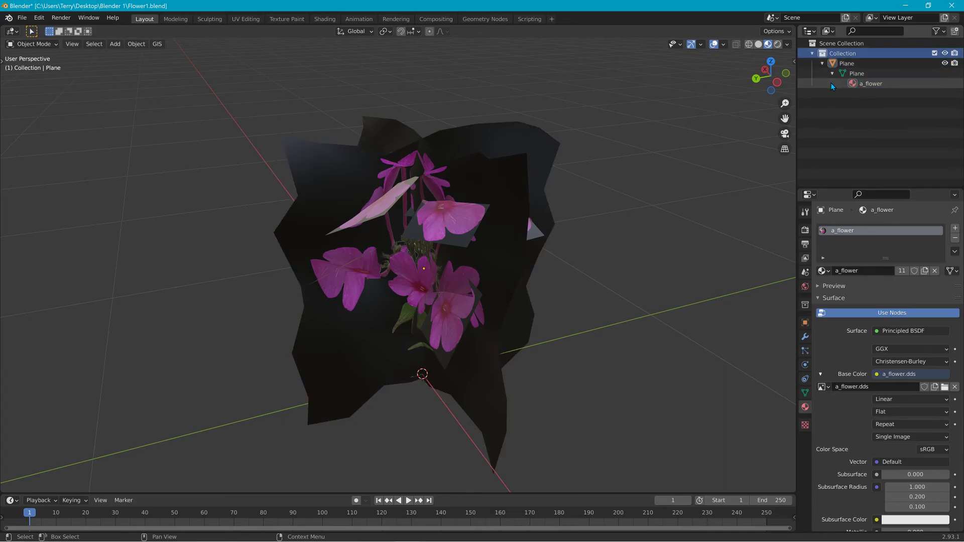
Step: Export the joined flower mesh as the Collada file Flower1.dae into the Ukrain level's art\shapes\groundcover folder
mouse_move(624, 199)
middle_down()
mouse_move(222, 217)
mouse_move(641, 199)
middle_up()
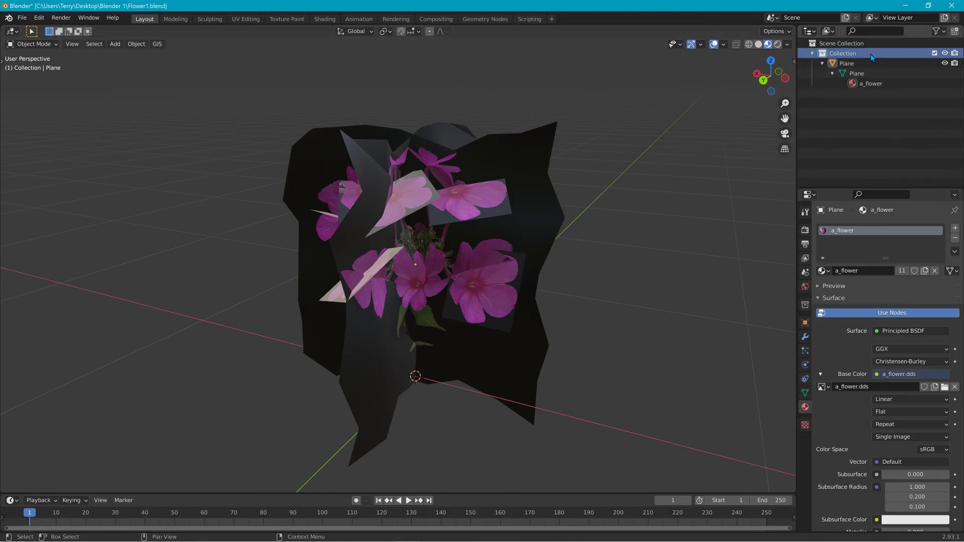
click(22, 18)
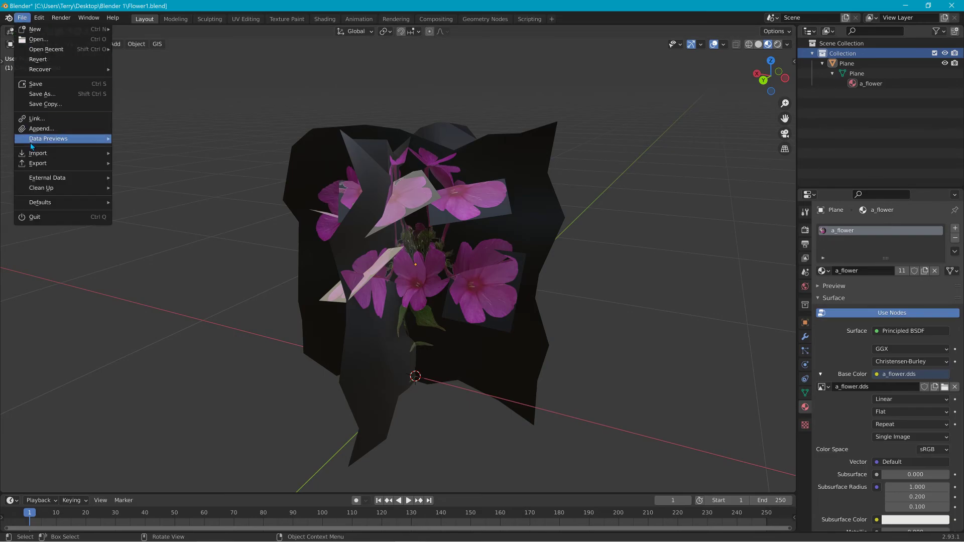
mouse_move(56, 164)
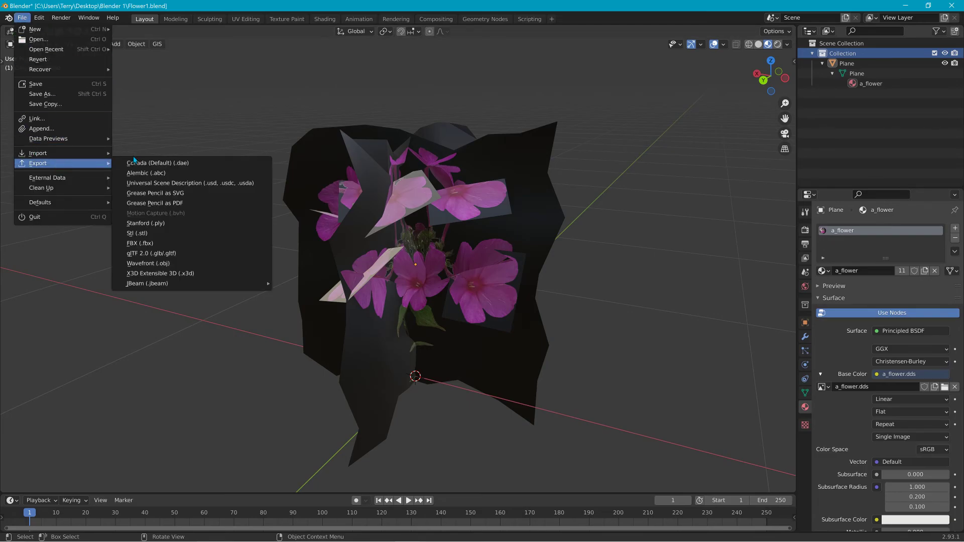
click(165, 163)
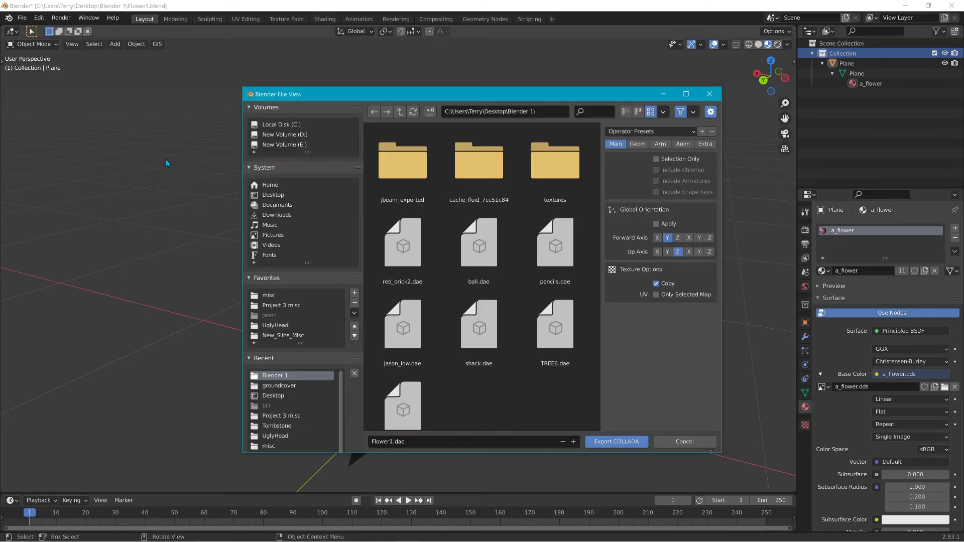
click(280, 385)
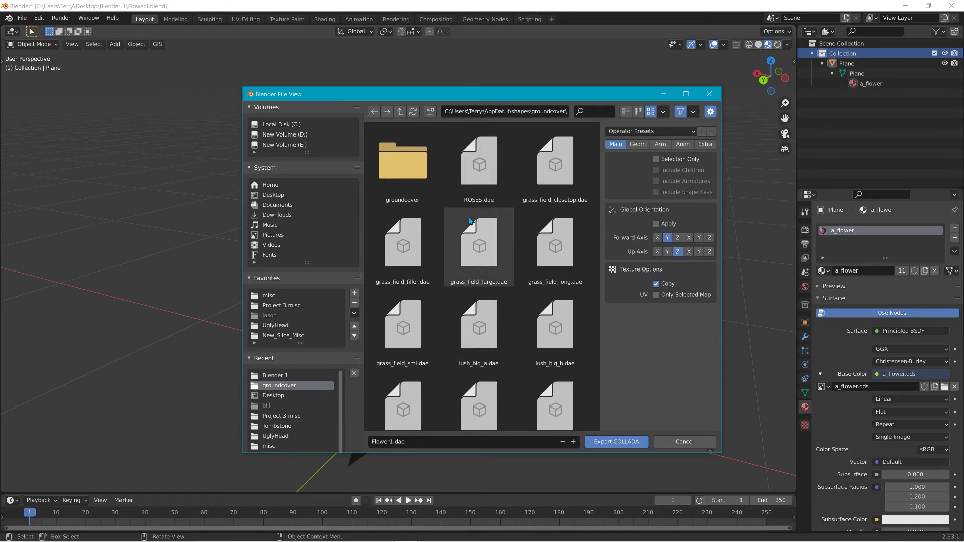
click(480, 112)
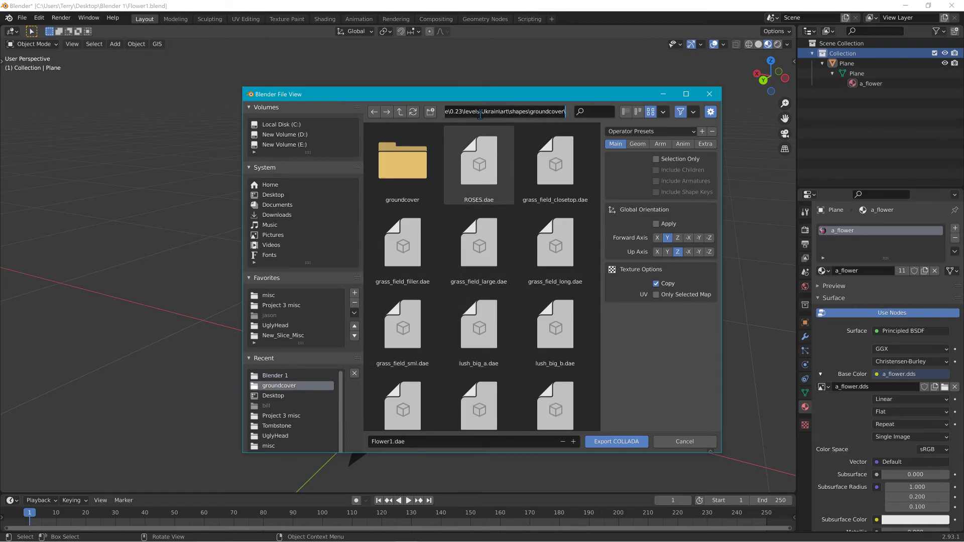
double_click(488, 112)
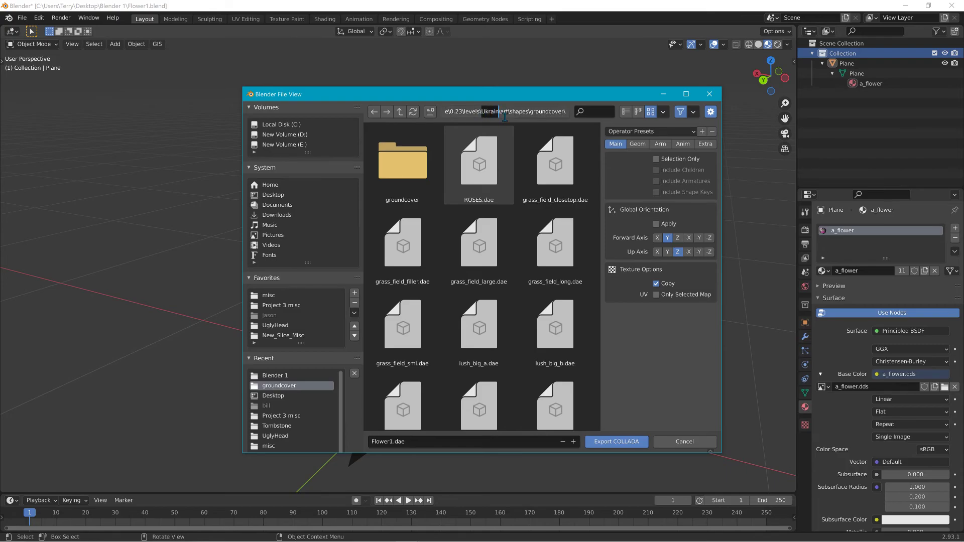
drag(557, 120, 568, 143)
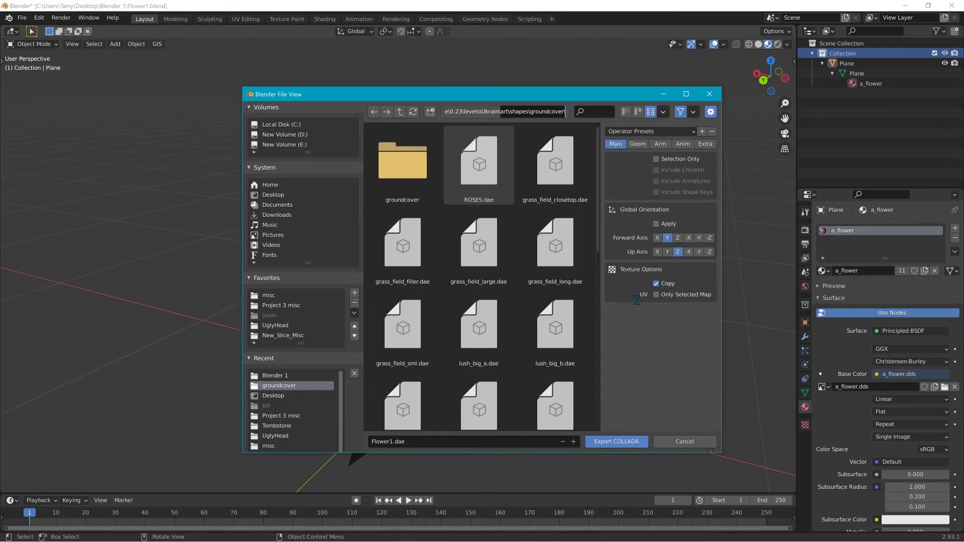
click(621, 441)
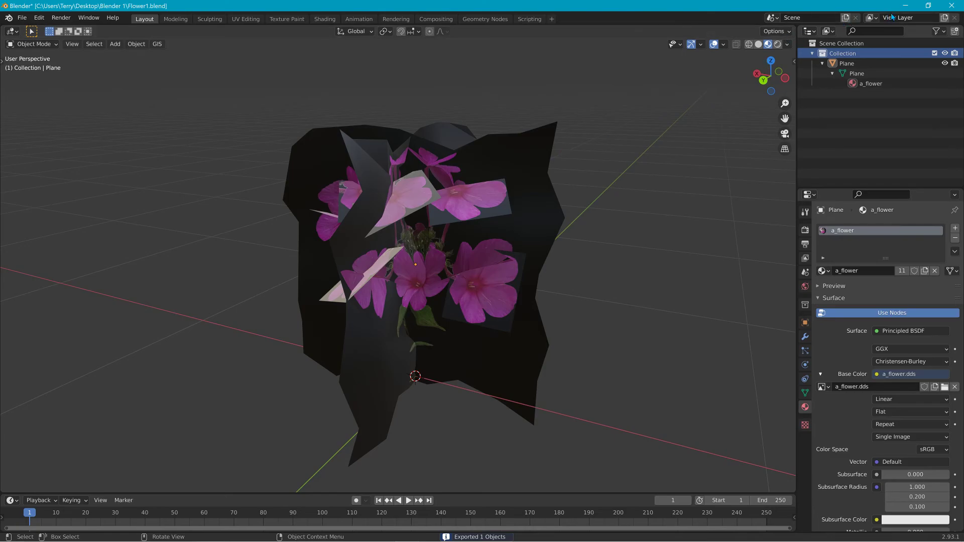
Step: Switch to BeamNG.drive, launch the game and load the Ukraine map in Freeroam
click(905, 6)
double_click(936, 103)
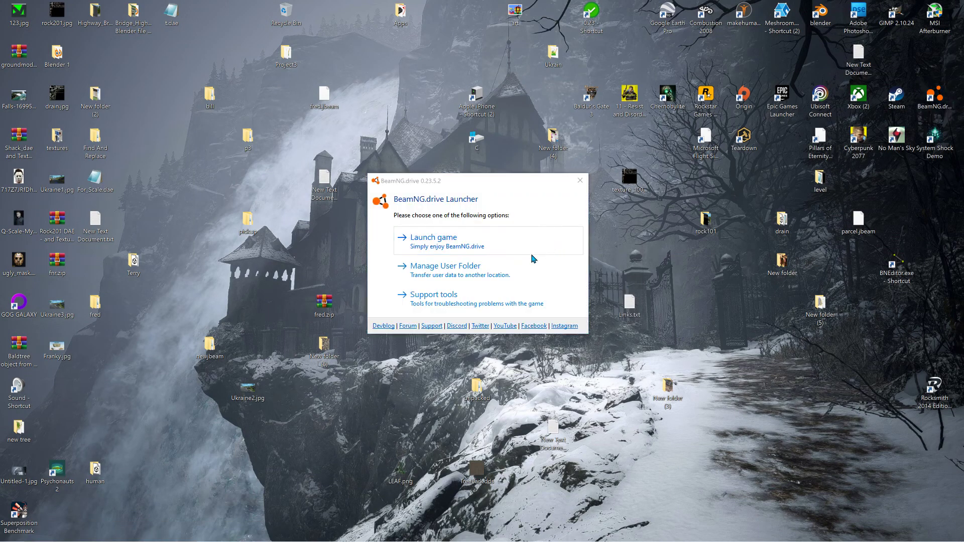
click(428, 252)
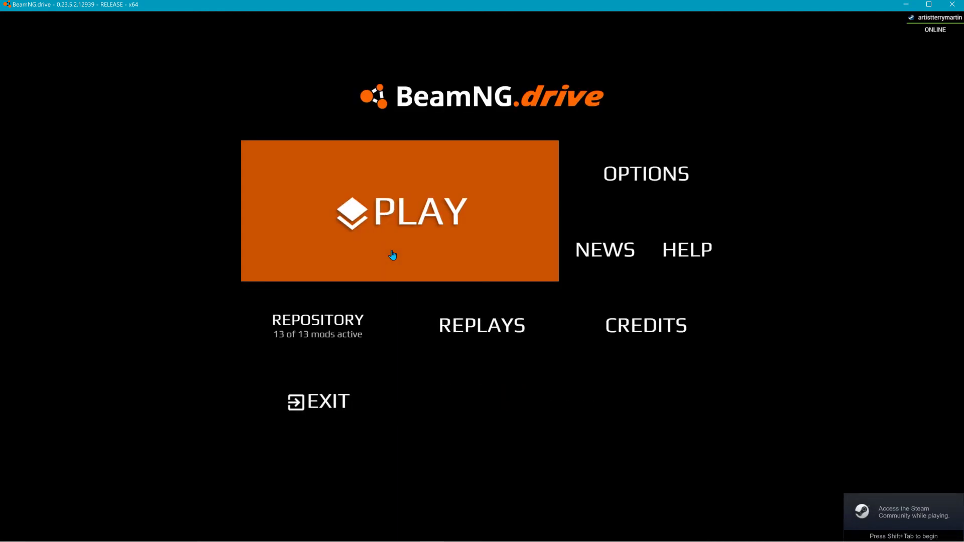
click(376, 248)
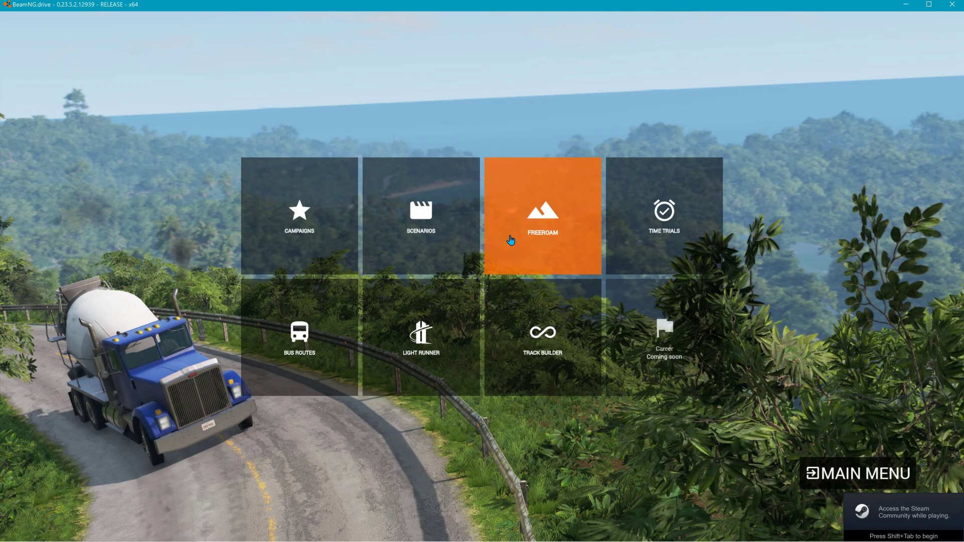
click(509, 240)
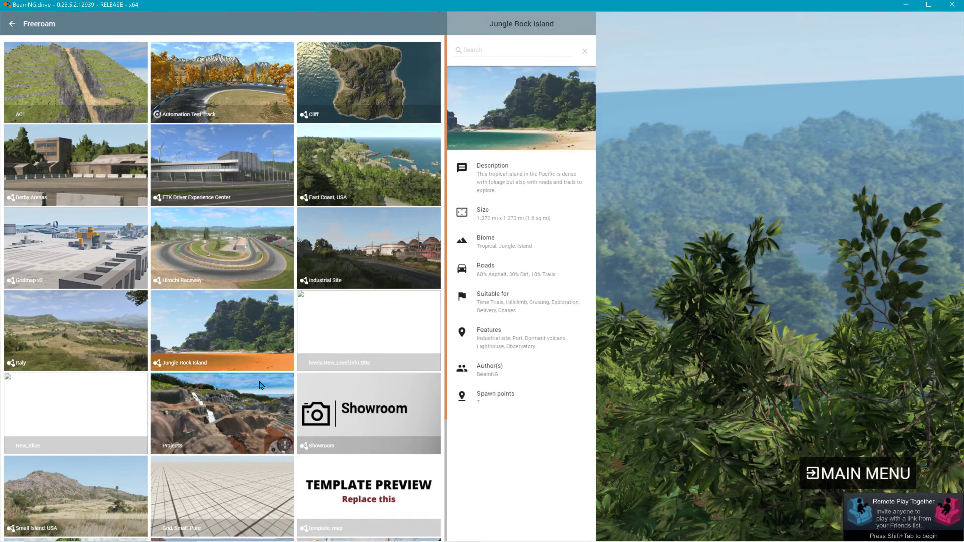
scroll(100, 482, down, 2)
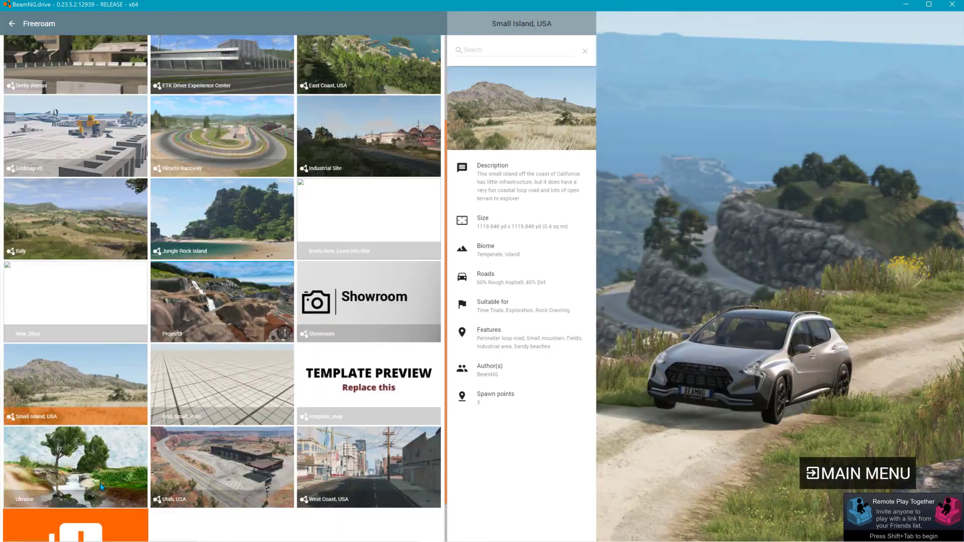
click(100, 479)
click(520, 528)
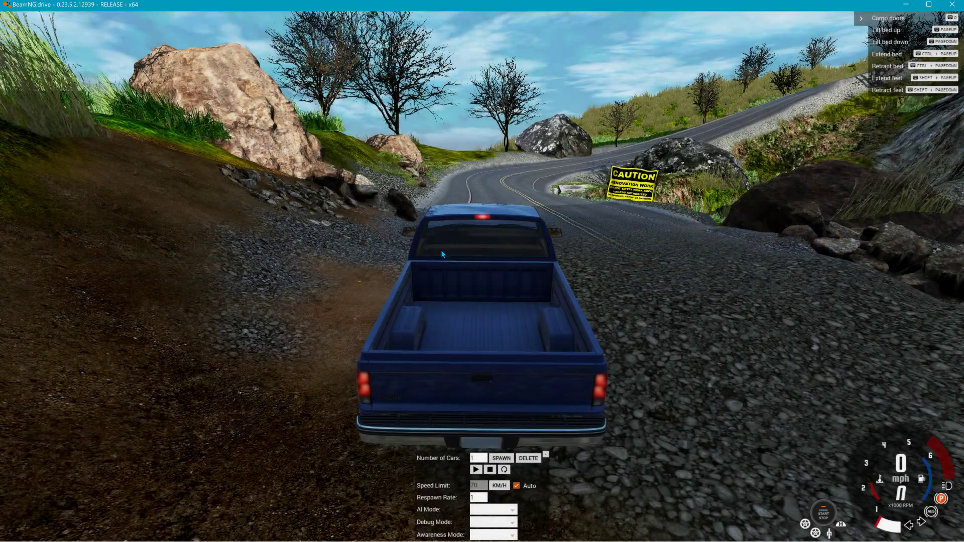
Step: Open the world editor and create a new material named a_flower in /levels/ukrain/art/main.materials.json
key(F11)
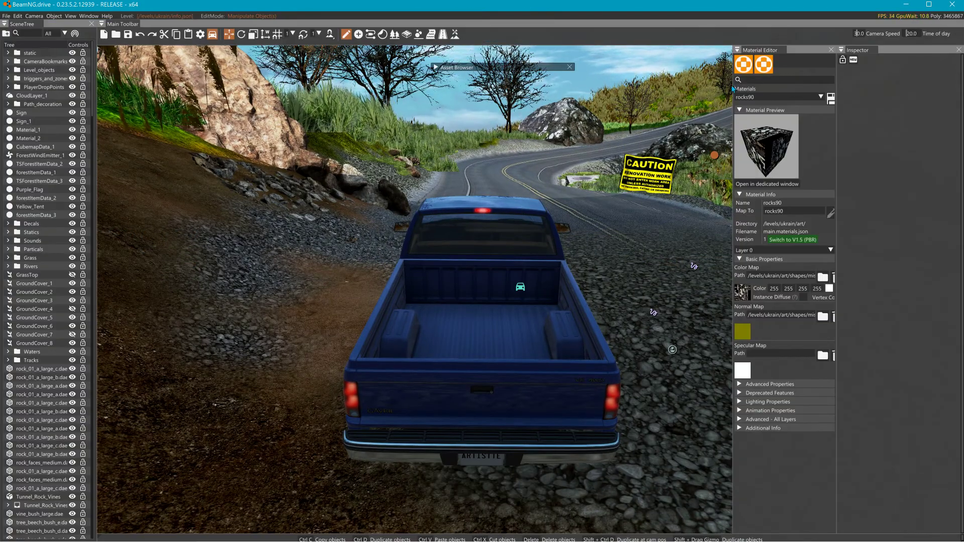
click(744, 64)
click(423, 169)
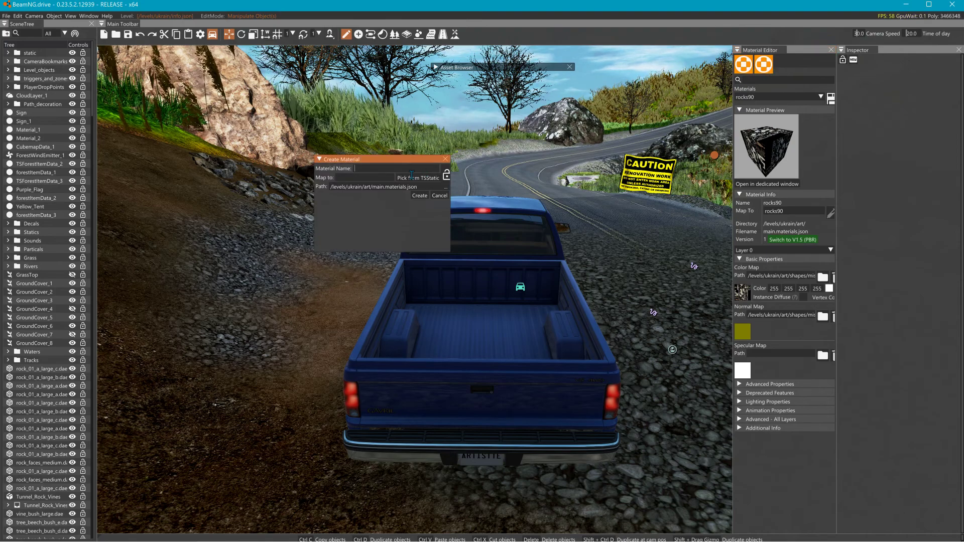
text(a_fo)
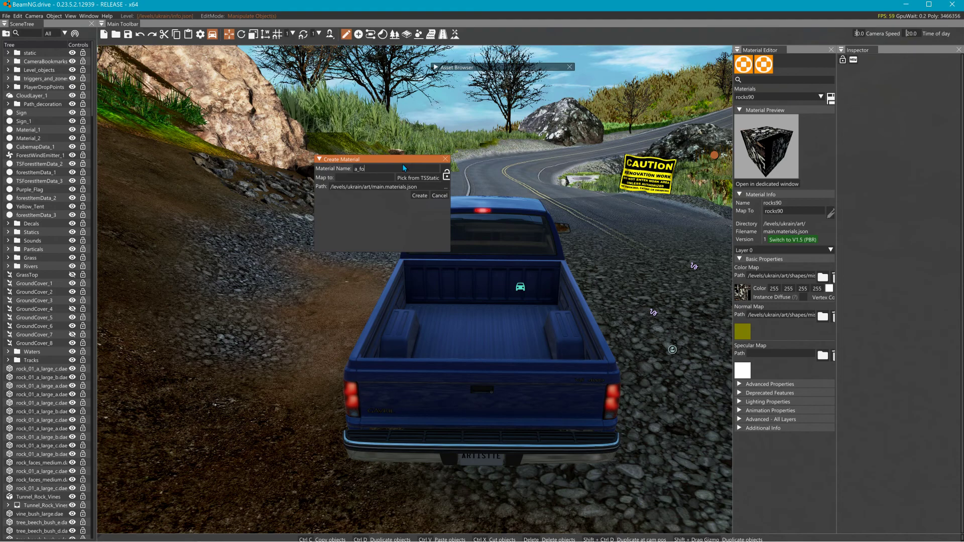
key(BackSpace)
text(lower)
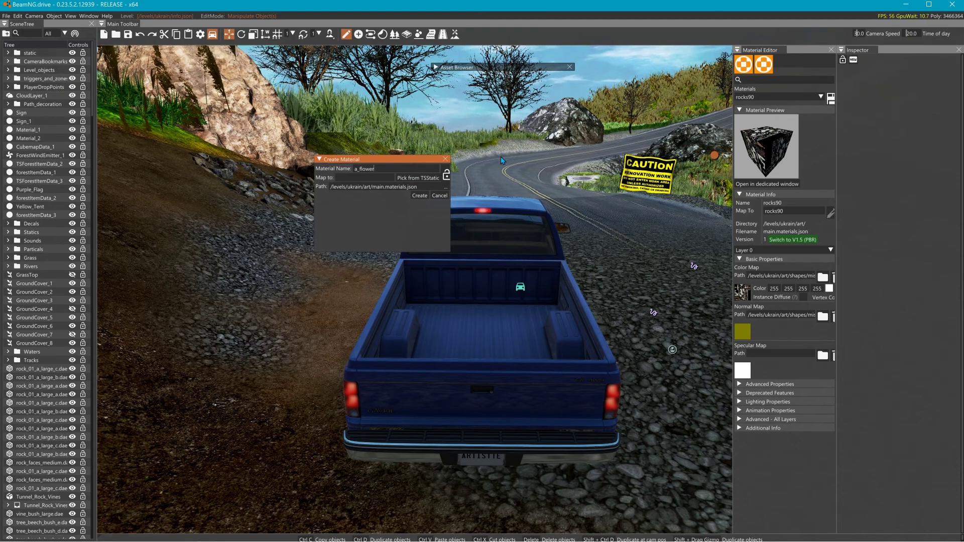
click(419, 196)
Step: Assign a_flower.dds from the level's art/shapes/groundcover folder as the a_flower material's color map
click(822, 277)
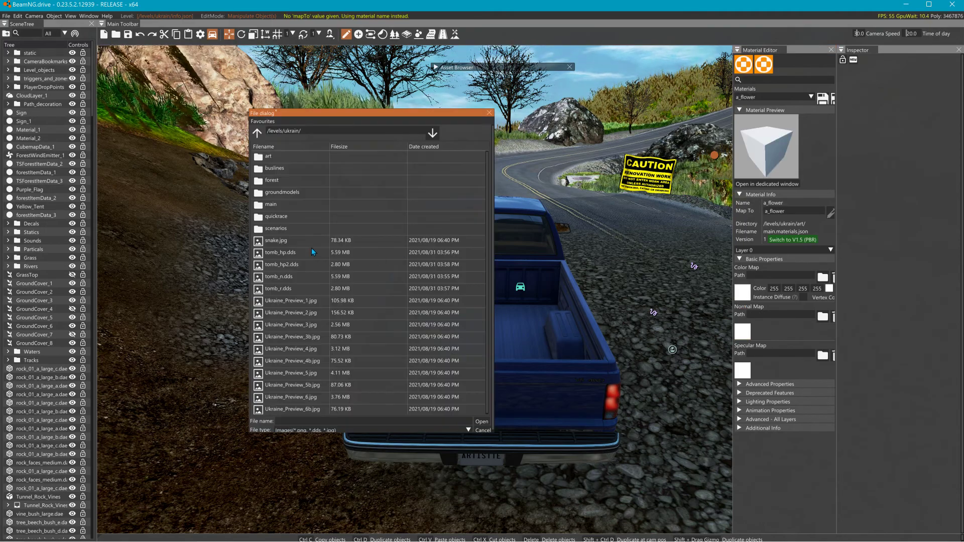
double_click(274, 156)
double_click(285, 193)
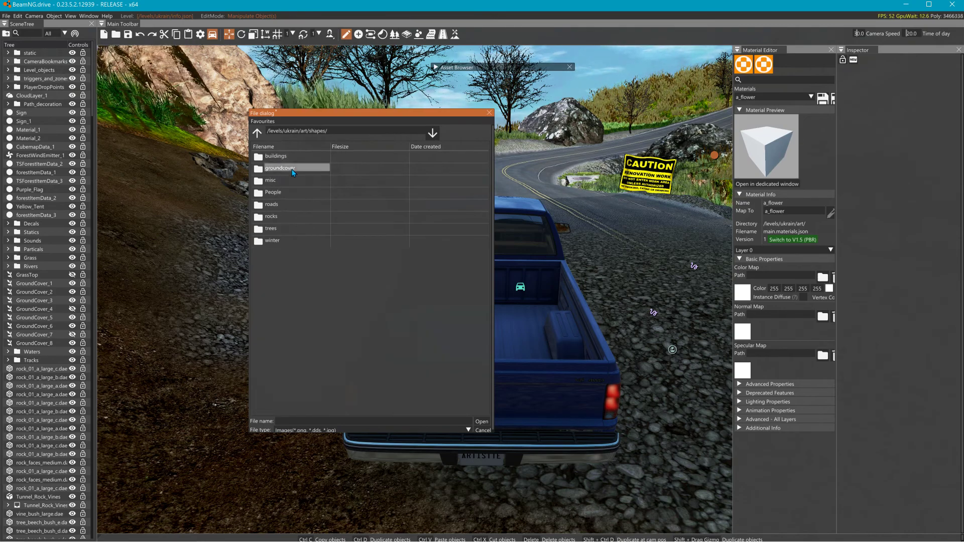
double_click(281, 168)
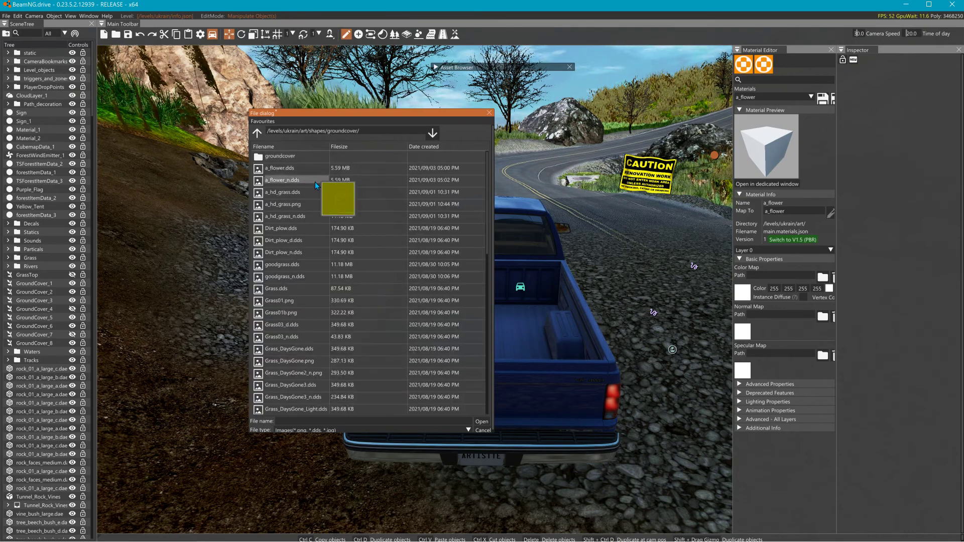
click(279, 168)
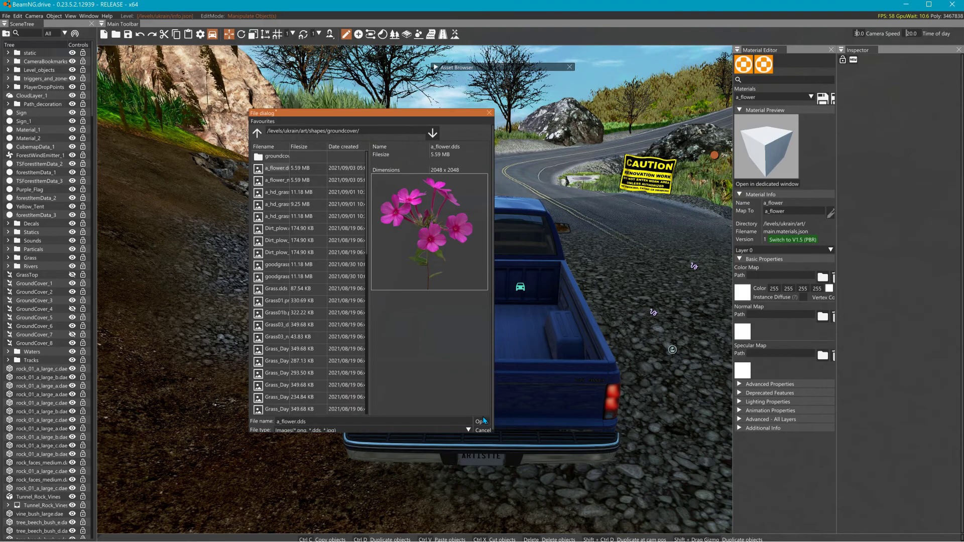
click(481, 422)
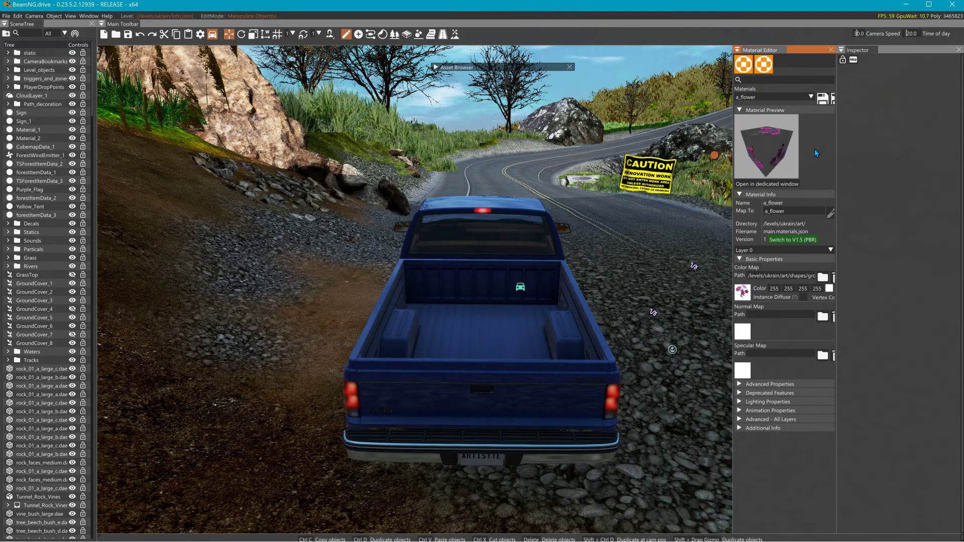
Step: Show the material preview in a dedicated window with the flower facing front, and assign a_flower_n.dds as the normal map
click(767, 184)
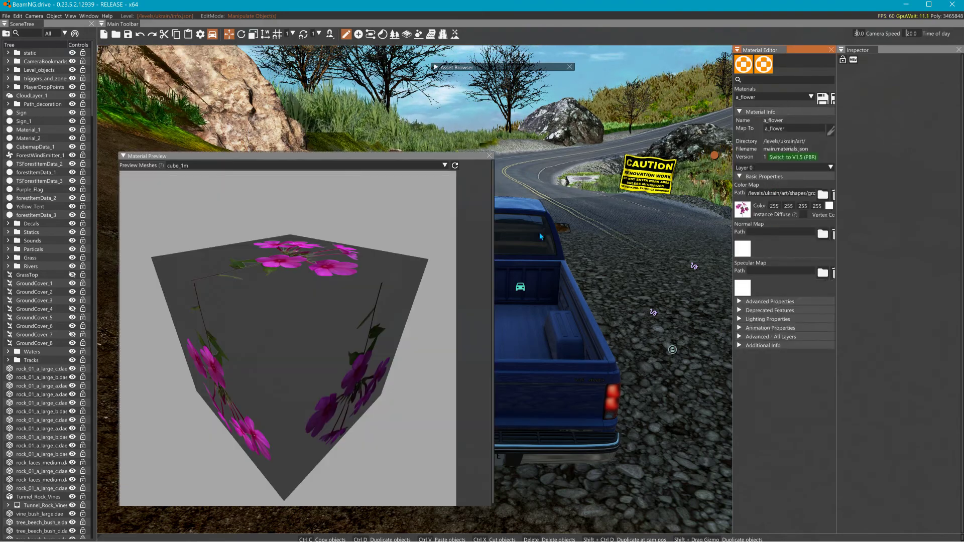
drag(265, 325, 292, 365)
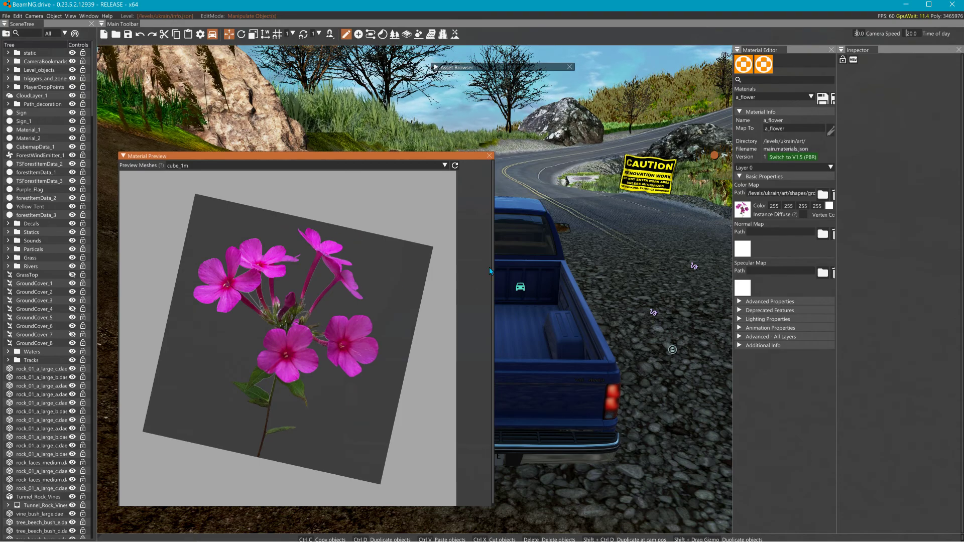
click(742, 250)
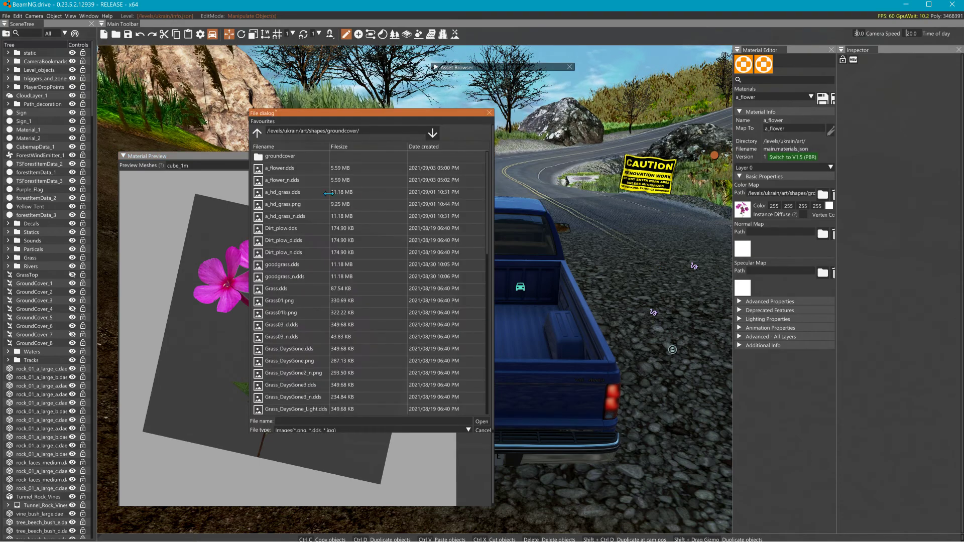
click(281, 180)
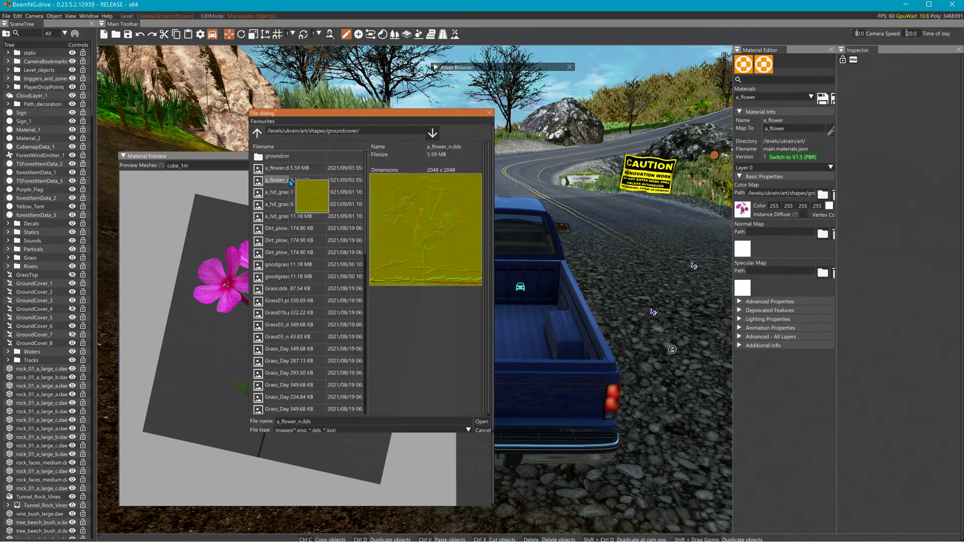
click(480, 422)
scroll(298, 328, up, 3)
drag(307, 329, 310, 330)
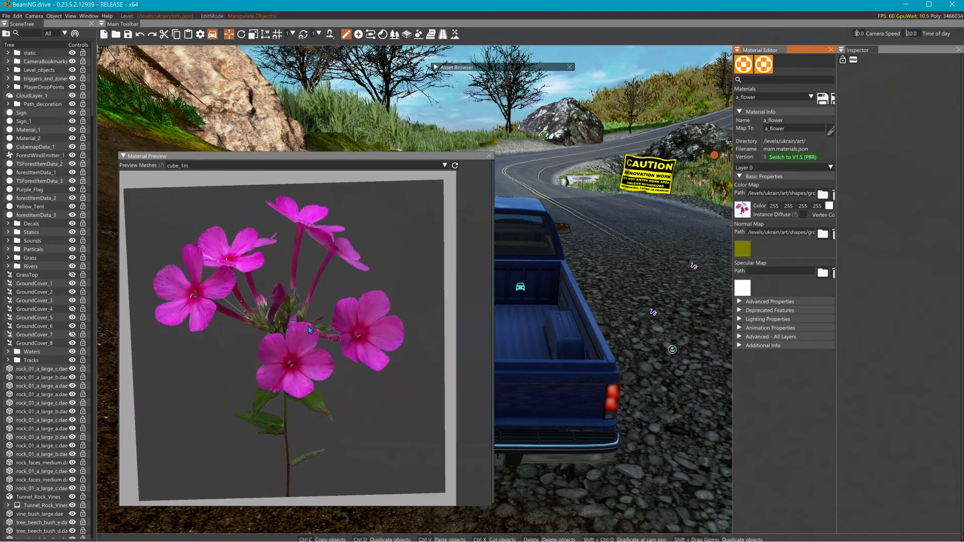
Step: Widen the Material Editor and enable Alpha Clip in the a_flower material's advanced all-layers settings
click(742, 337)
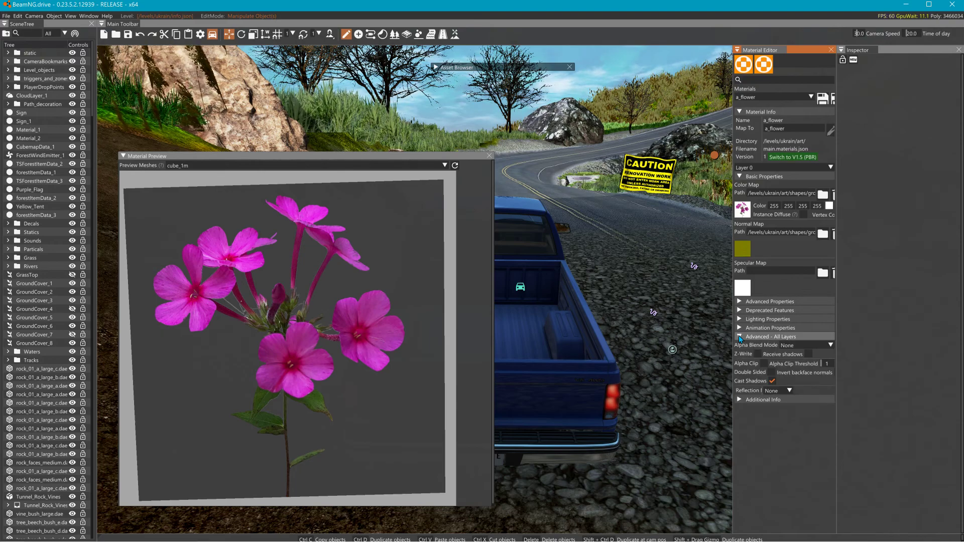
click(772, 372)
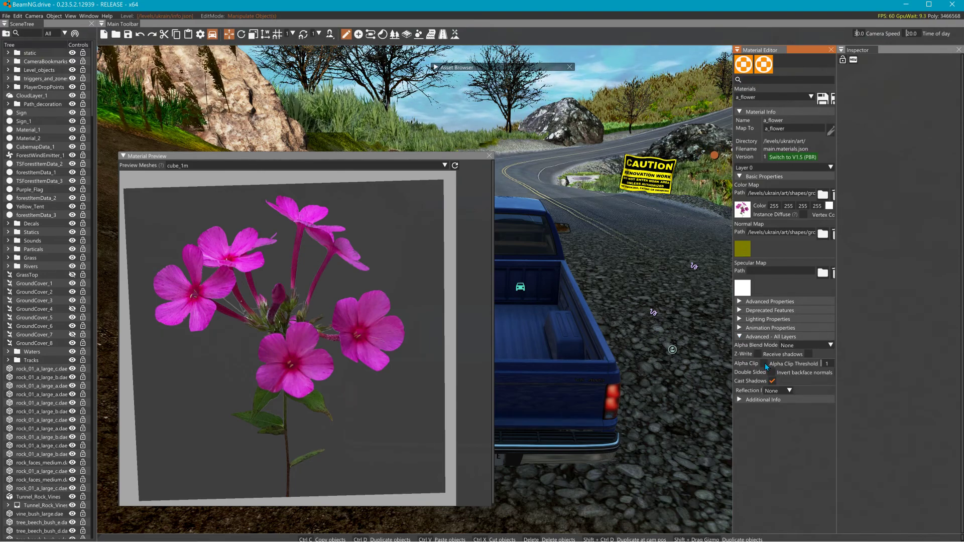
drag(734, 367, 602, 366)
click(633, 364)
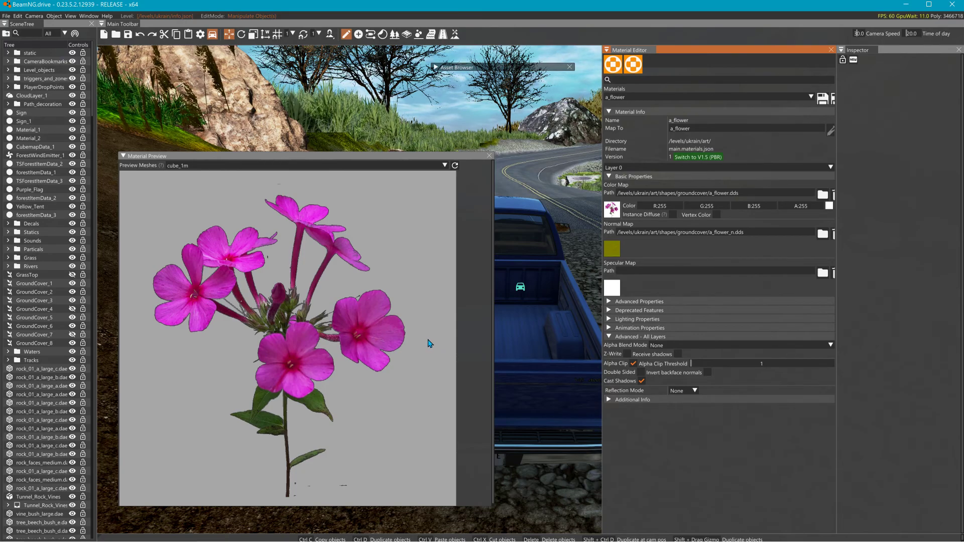
Step: Inspect the cut-out edges in the material preview and raise the Alpha Clip Threshold to about 29
scroll(406, 321, up, 6)
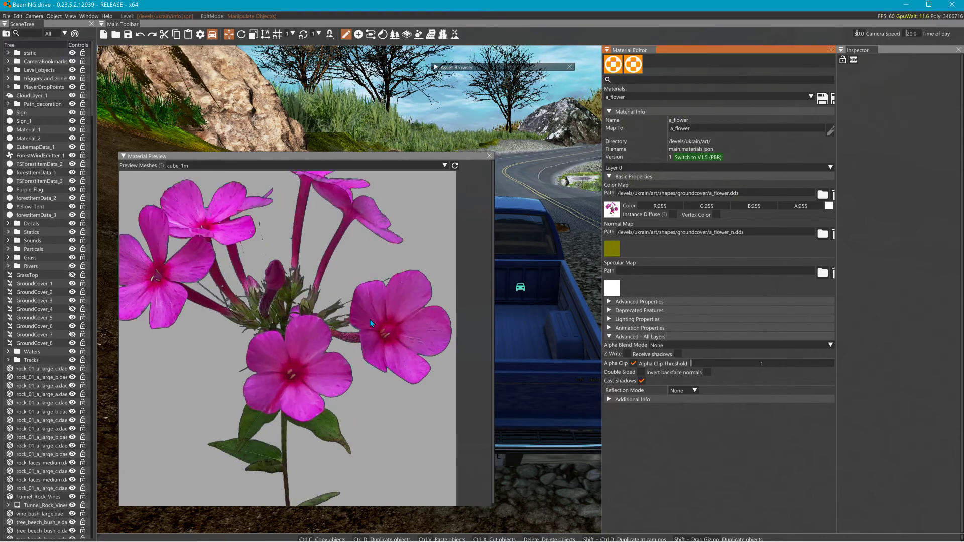
scroll(377, 259, down, 5)
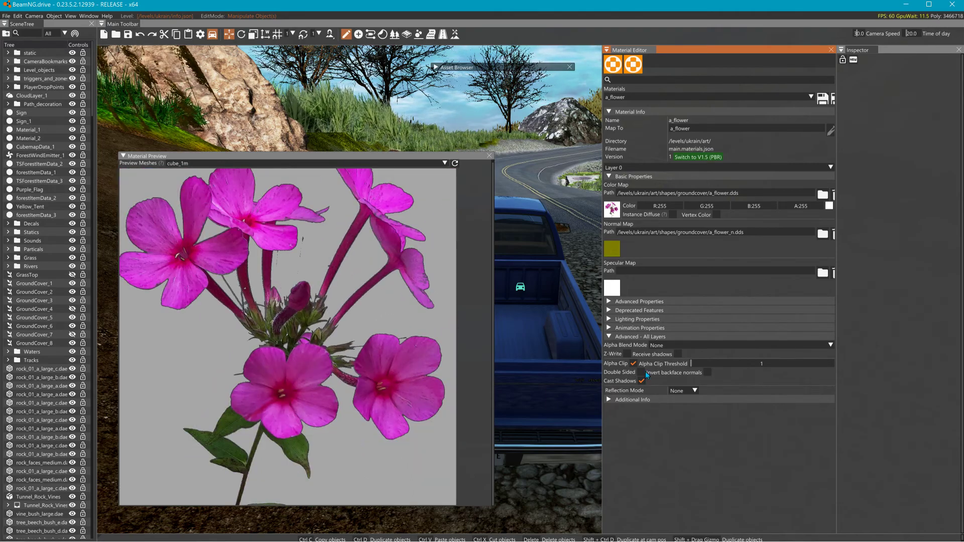
drag(693, 364, 695, 365)
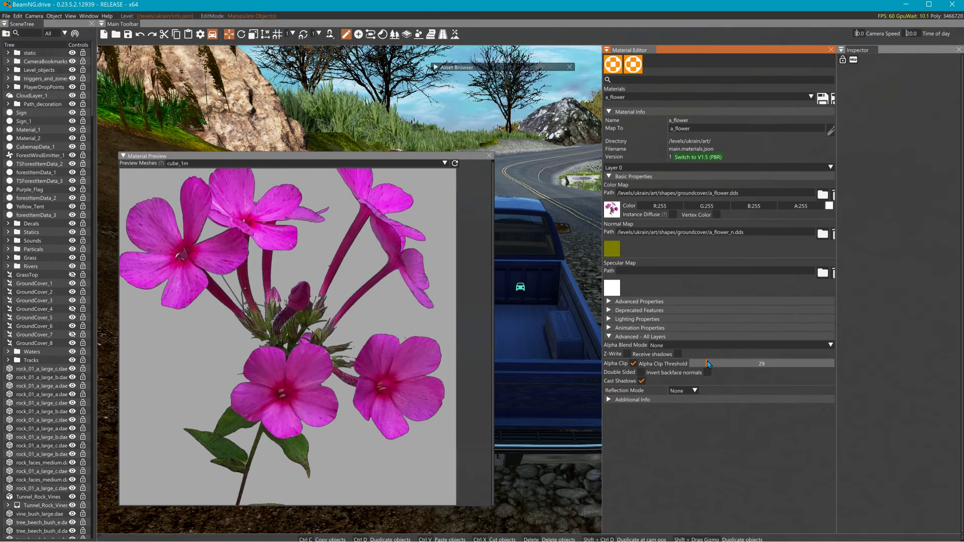
Step: Test Alpha Clip Thresholds of 255 and 235 on the a_flower material, and set the threshold to 0 with Alpha Clip off
drag(722, 363, 855, 364)
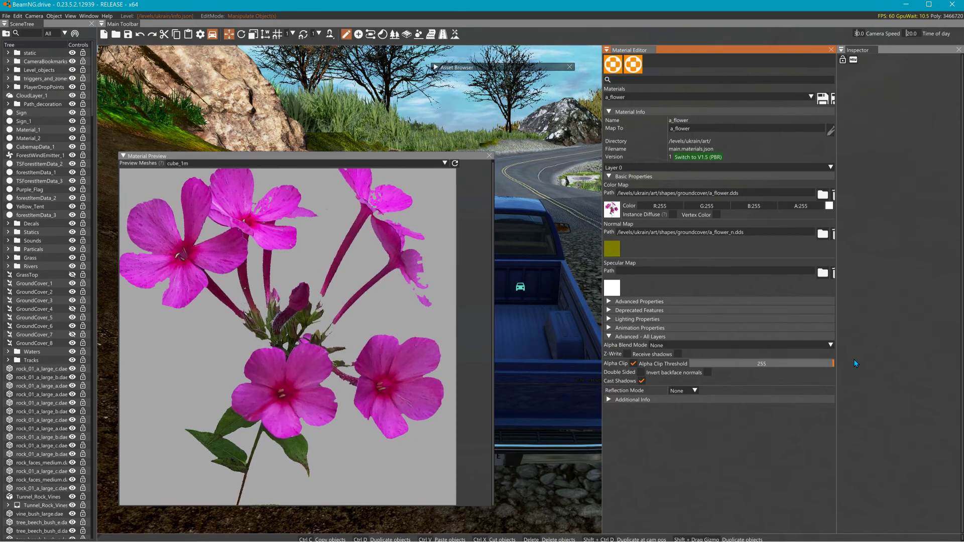
click(803, 363)
drag(790, 364, 823, 361)
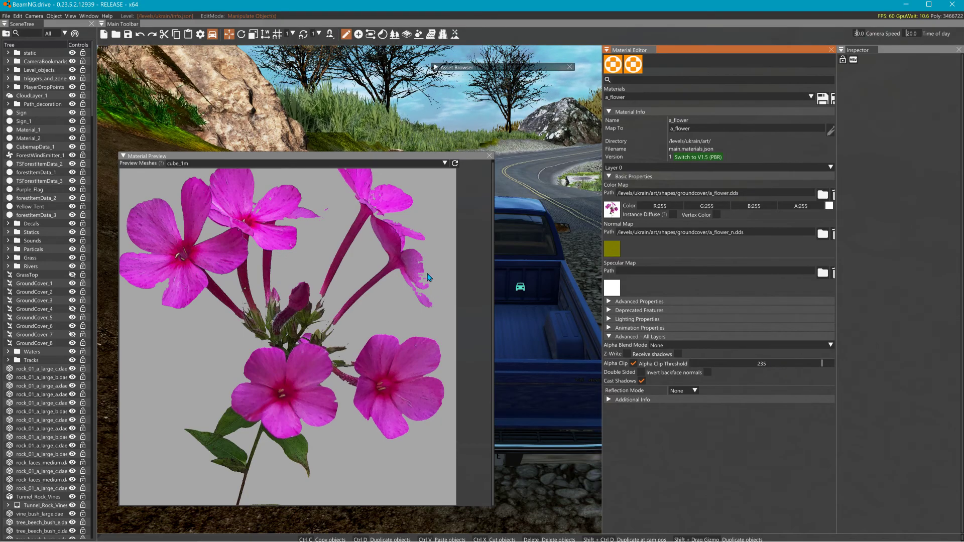
drag(806, 364, 690, 358)
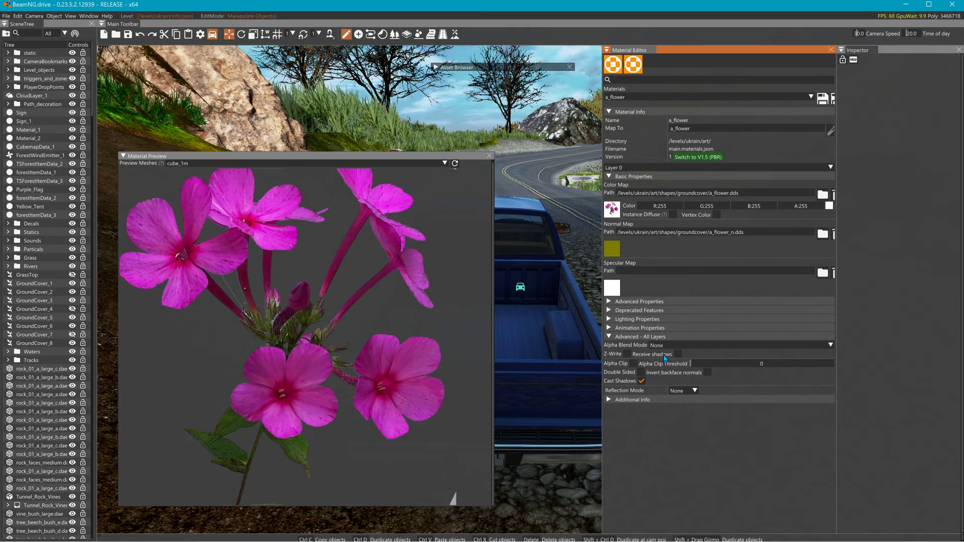
Step: Set the a_flower material's Alpha Blend Mode to LerpAlpha and enable Alpha Clip with a threshold of 37
click(663, 345)
click(676, 380)
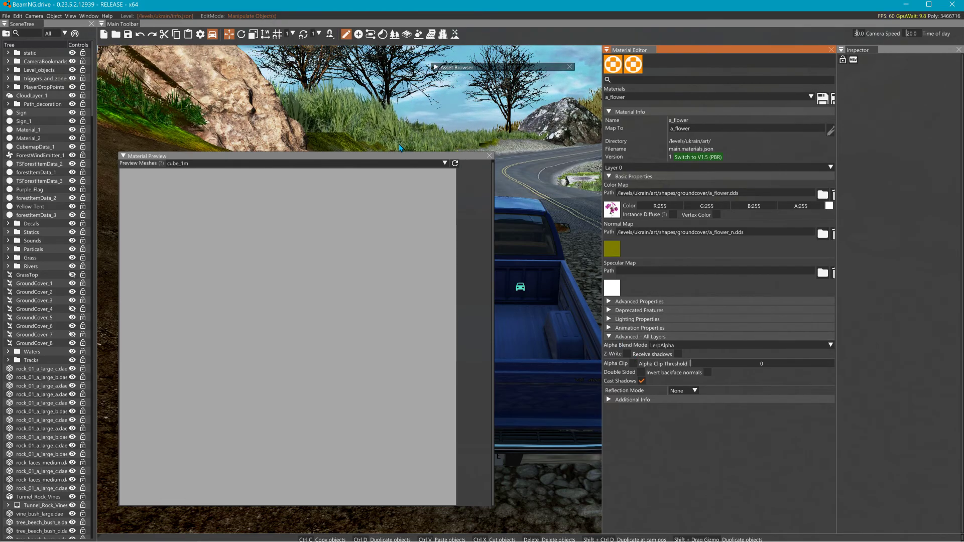
click(710, 345)
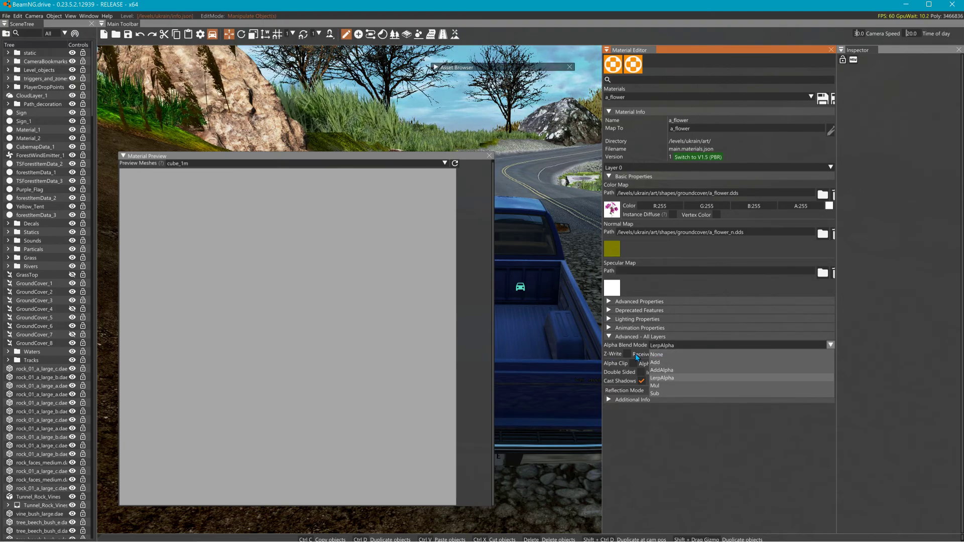
click(644, 384)
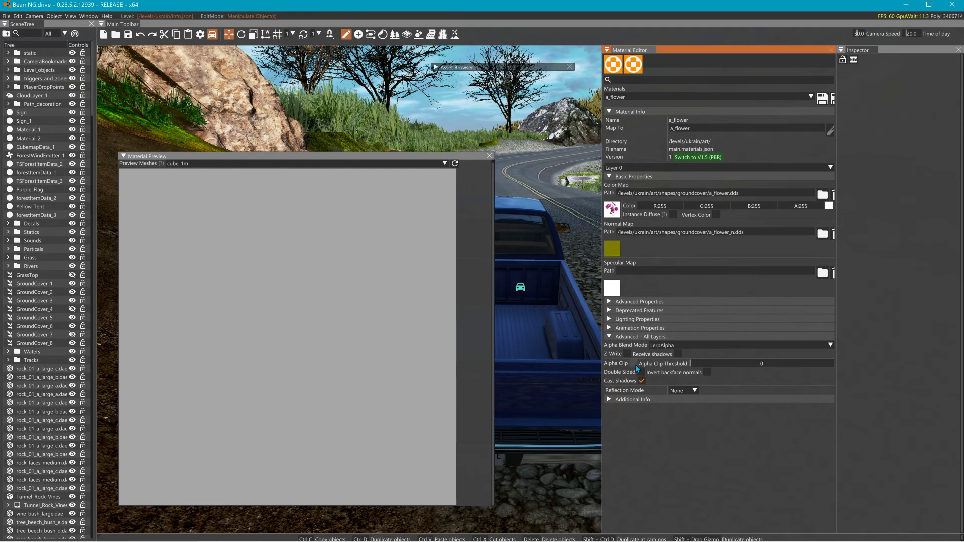
drag(697, 366, 671, 368)
drag(372, 301, 379, 431)
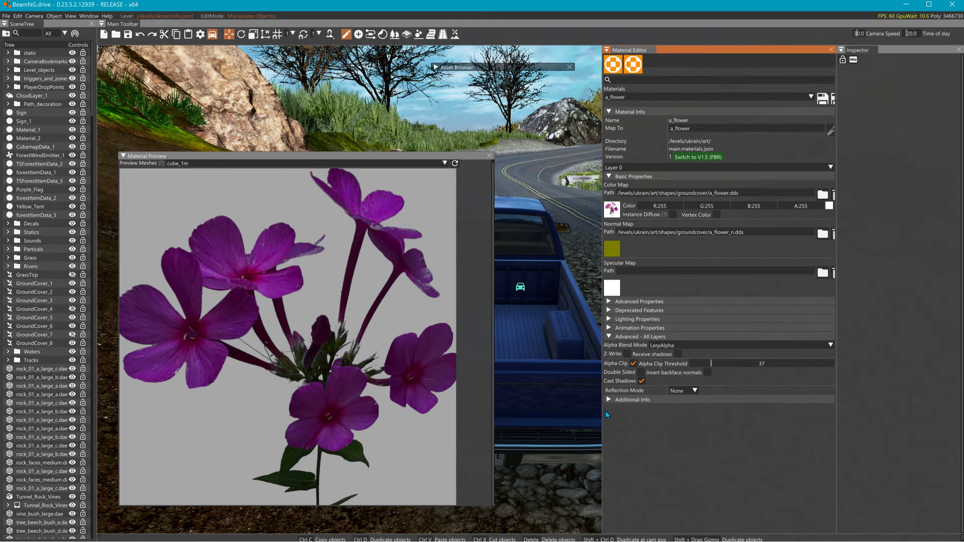
Step: Make the a_flower material double sided and check the back faces in the material preview
click(641, 372)
drag(422, 351, 425, 212)
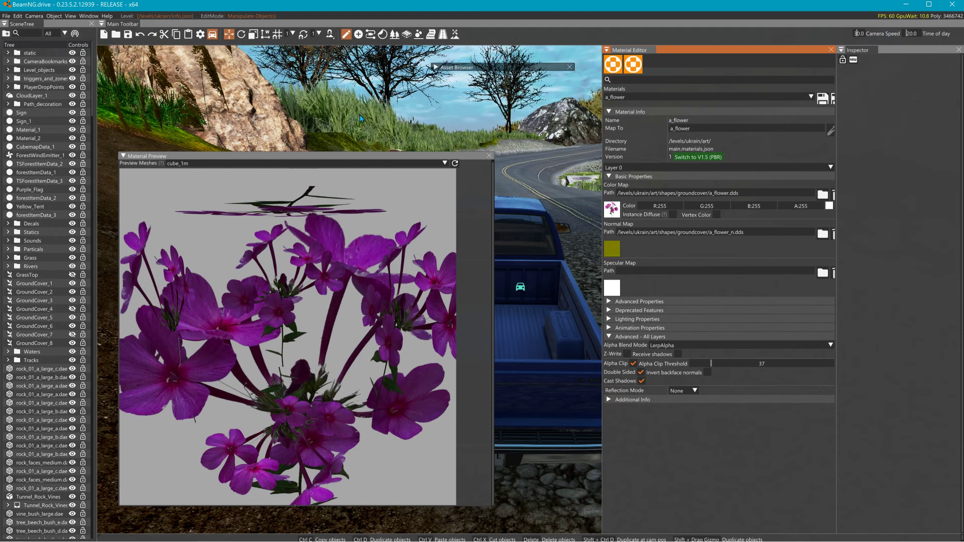
drag(457, 231, 413, 283)
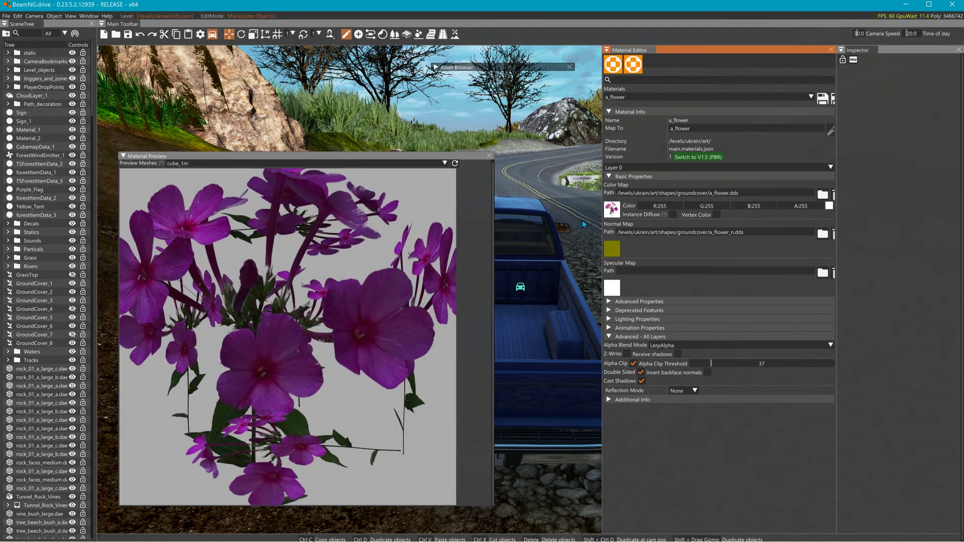
Step: Try different color map tints on the a_flower material by varying red, green and blue, with alpha at 255
drag(708, 212, 731, 202)
drag(668, 206, 631, 209)
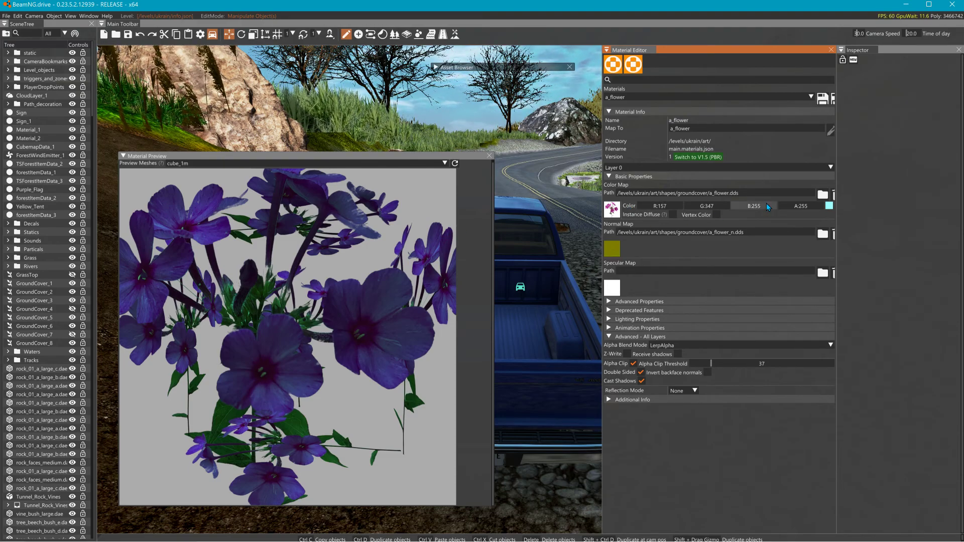
drag(757, 210, 804, 210)
double_click(804, 210)
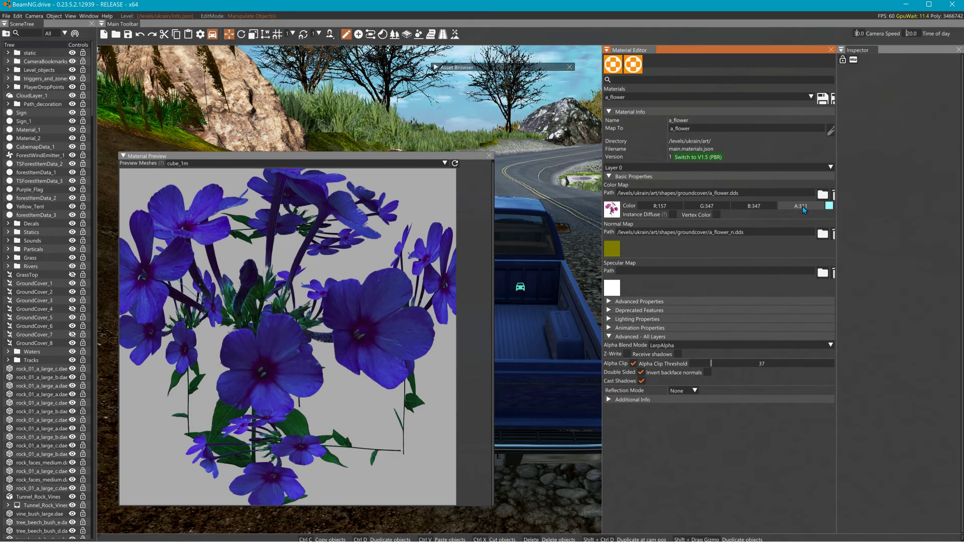
text(255)
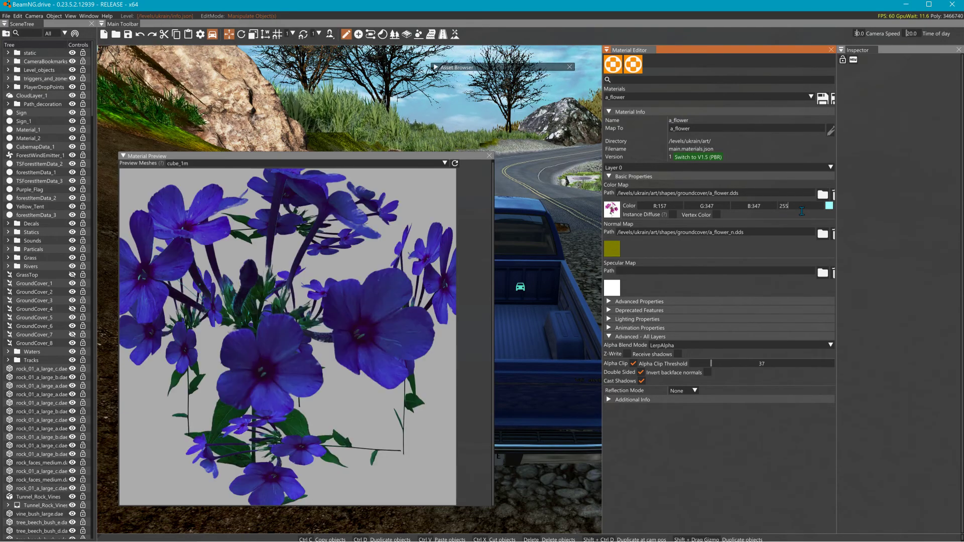
key(Return)
mouse_move(763, 211)
mouse_down()
mouse_move(724, 211)
mouse_move(760, 212)
mouse_up()
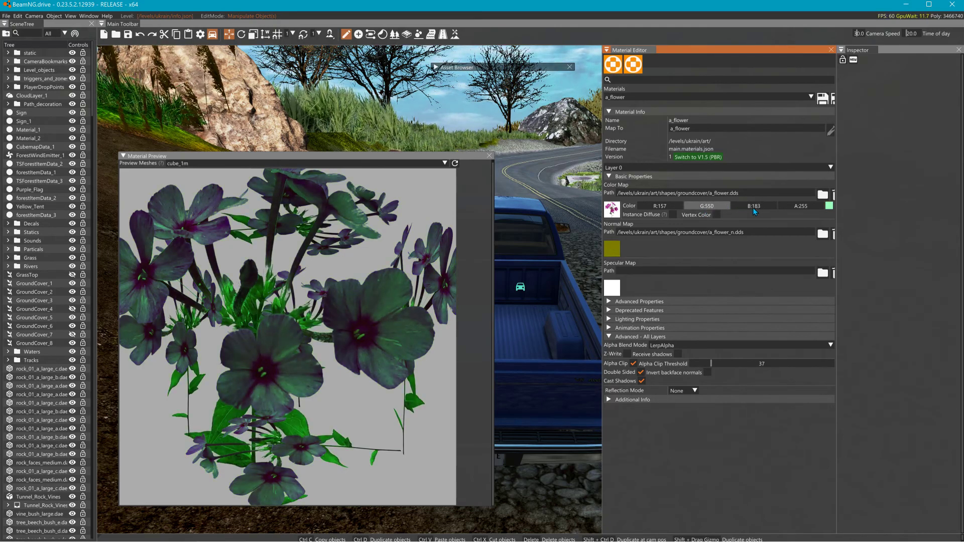
mouse_move(652, 206)
mouse_down()
mouse_move(725, 206)
mouse_move(635, 208)
mouse_up()
drag(752, 208, 621, 206)
Step: Reset the a_flower color map tint to 255 for red, green and blue
double_click(661, 207)
text(255)
key(Tab)
text(255)
key(Tab)
text(255)
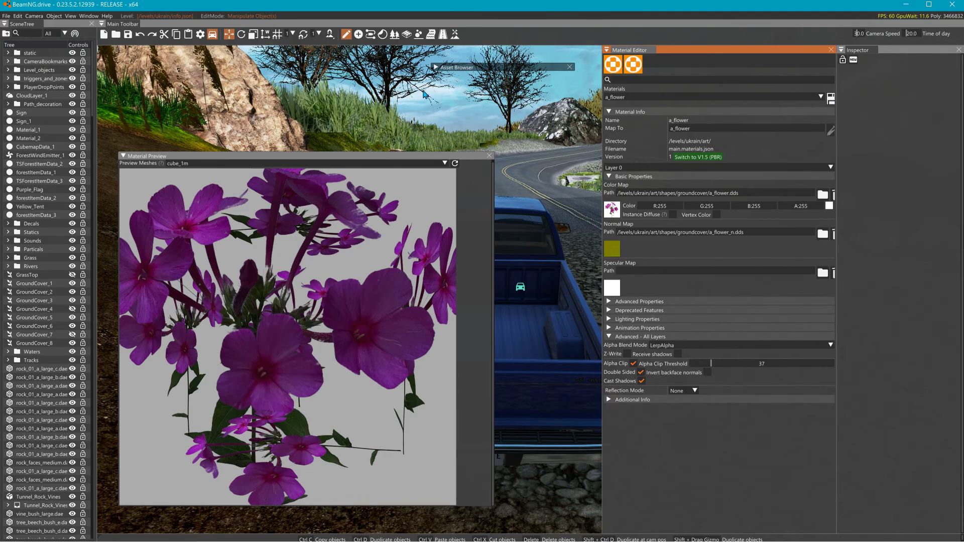
Step: Close the dedicated material preview window and select GroundCover_2 in the scene
click(490, 155)
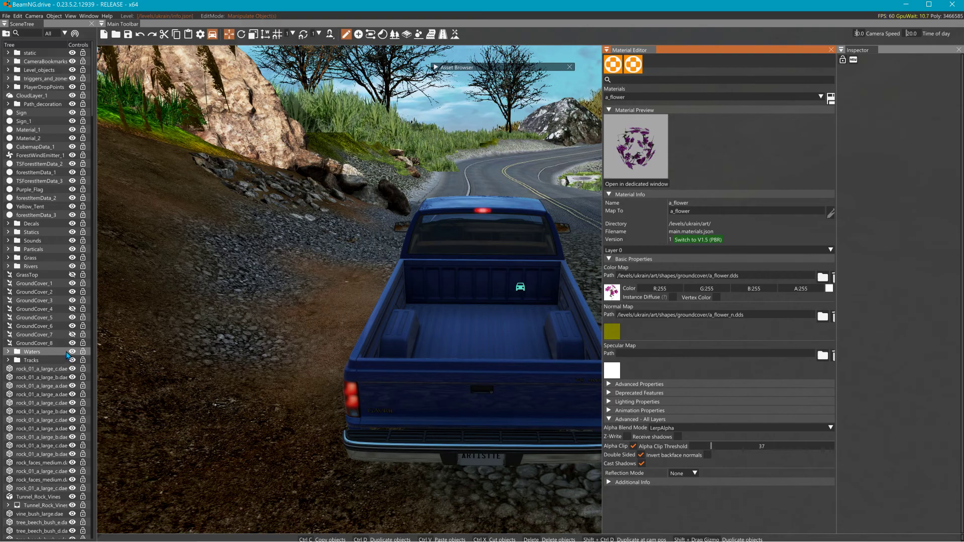
click(45, 292)
key(f)
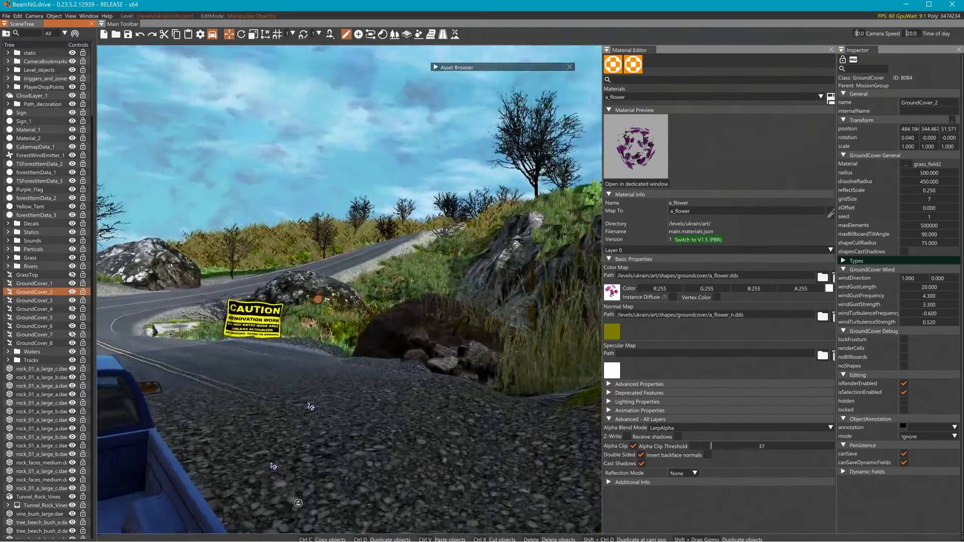
Step: Examine the existing ground-cover vegetation on the slopes and along the gravel roadside of the level
key(w)
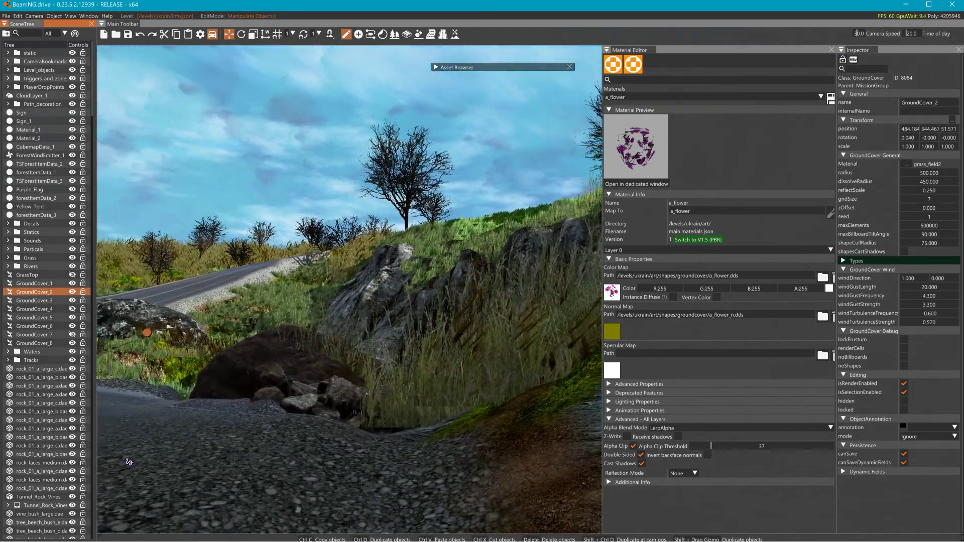
right_drag(379, 341, 271, 337)
key(w)
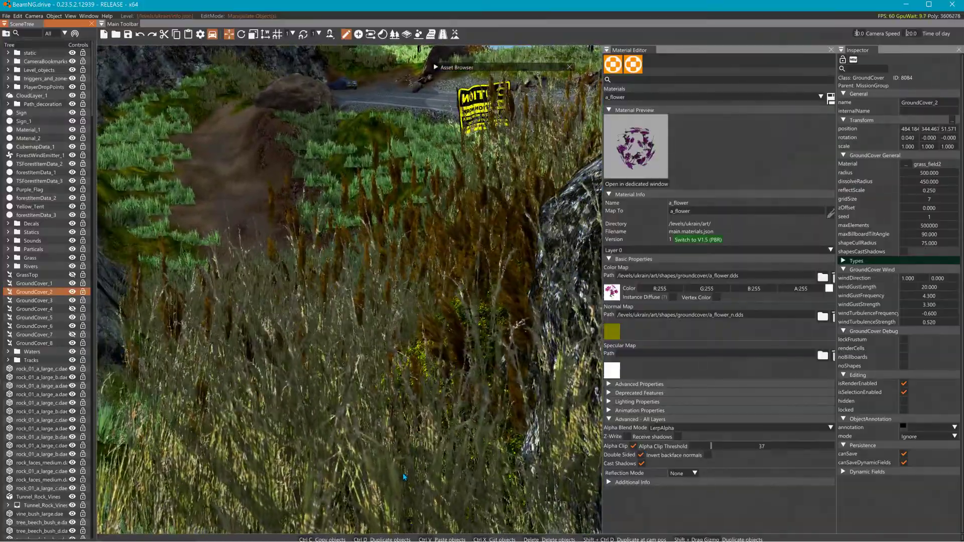
mouse_move(431, 321)
right_down()
mouse_move(427, 276)
mouse_move(431, 321)
right_up()
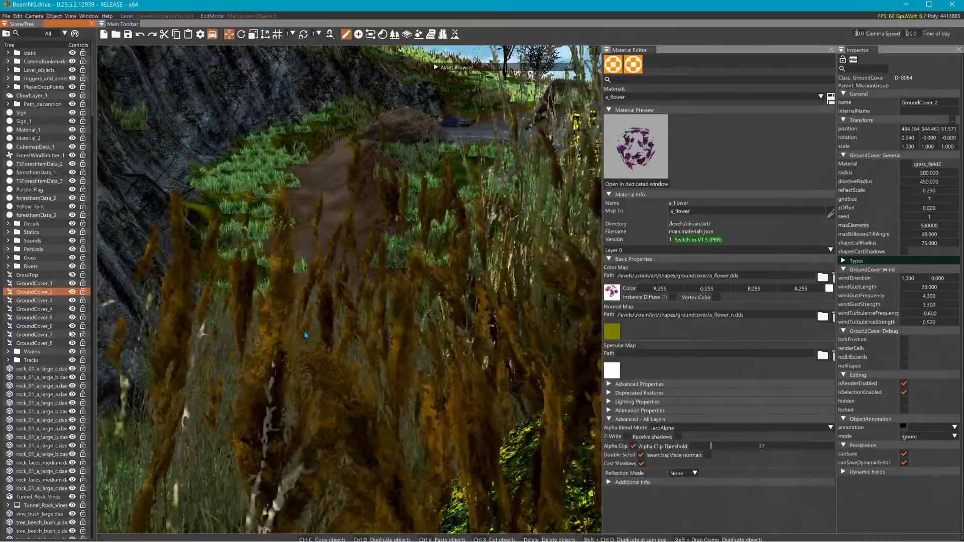
key(s)
right_drag(431, 322, 396, 324)
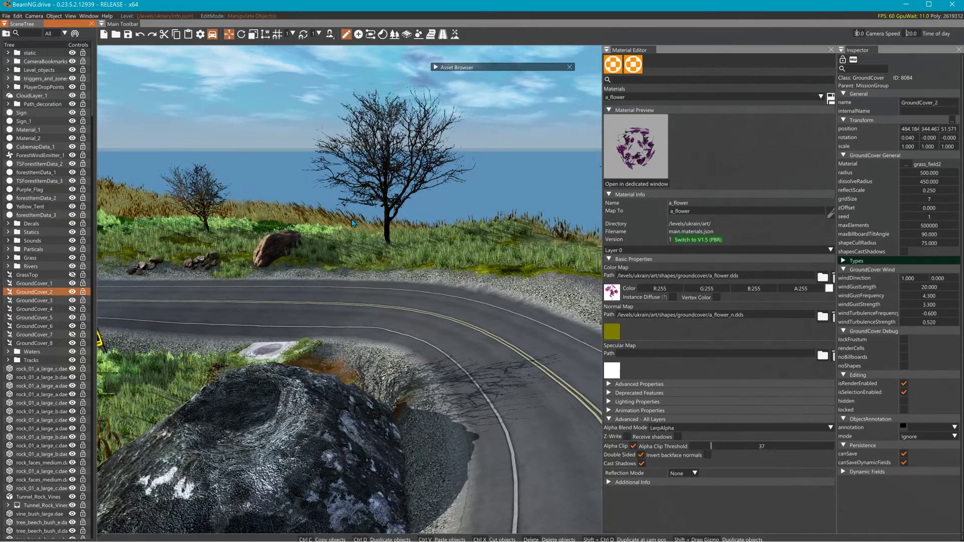
right_drag(369, 242, 347, 237)
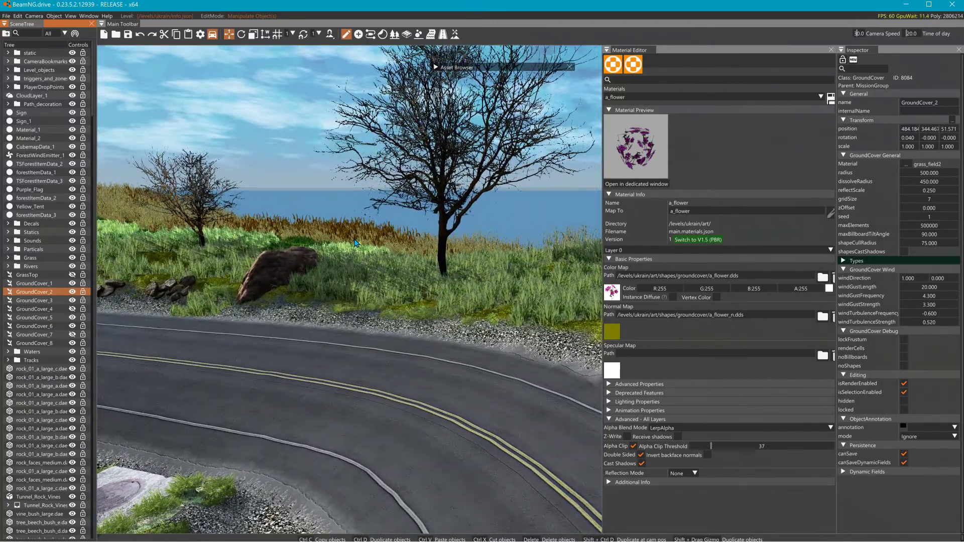
key(w)
right_drag(360, 252, 384, 254)
key(s)
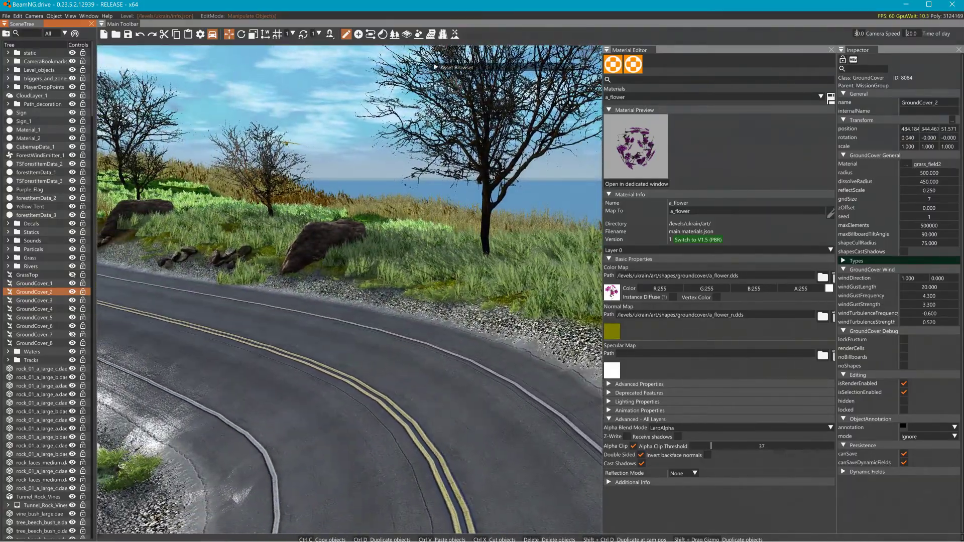
key(w)
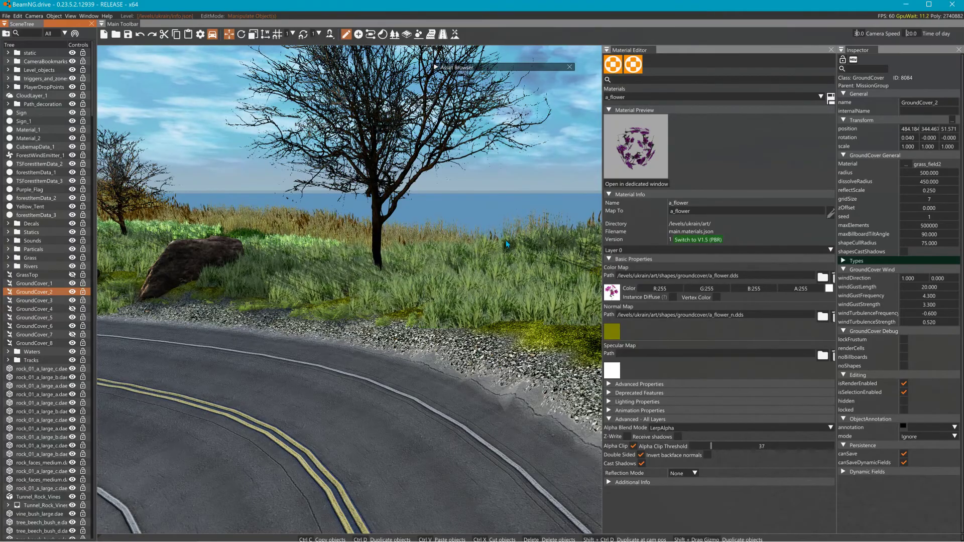
key(w)
right_drag(315, 122, 390, 196)
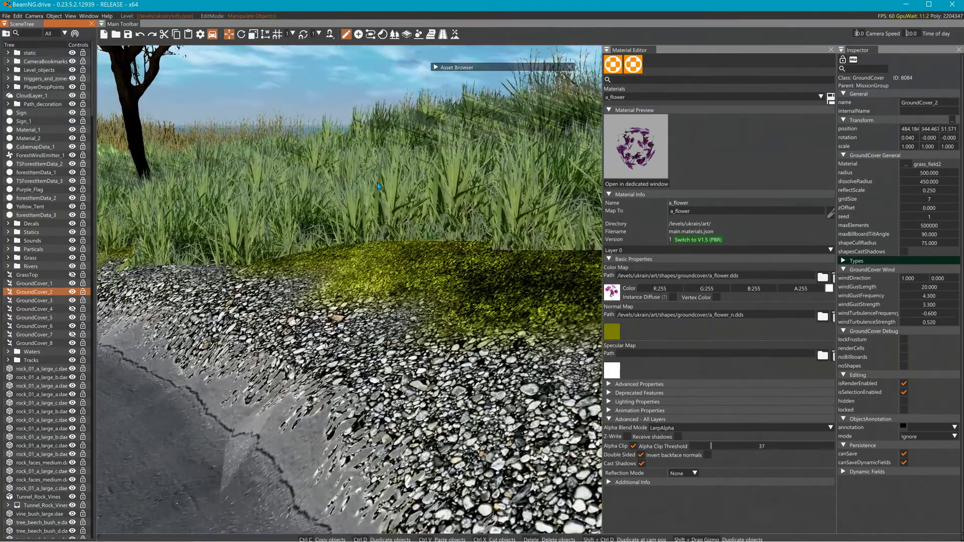
Step: Expand the Asset Browser and filter its assets by "A_"
click(54, 15)
mouse_move(84, 19)
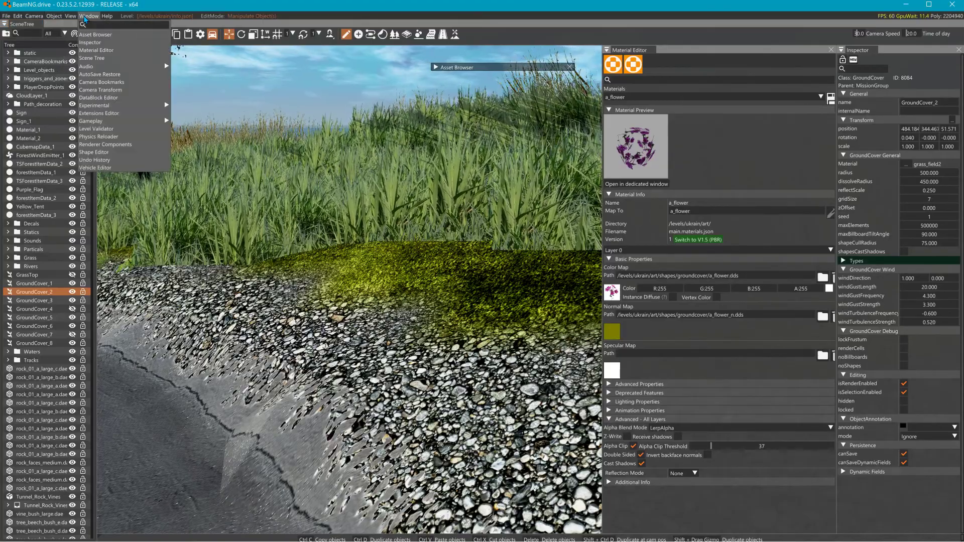
click(92, 58)
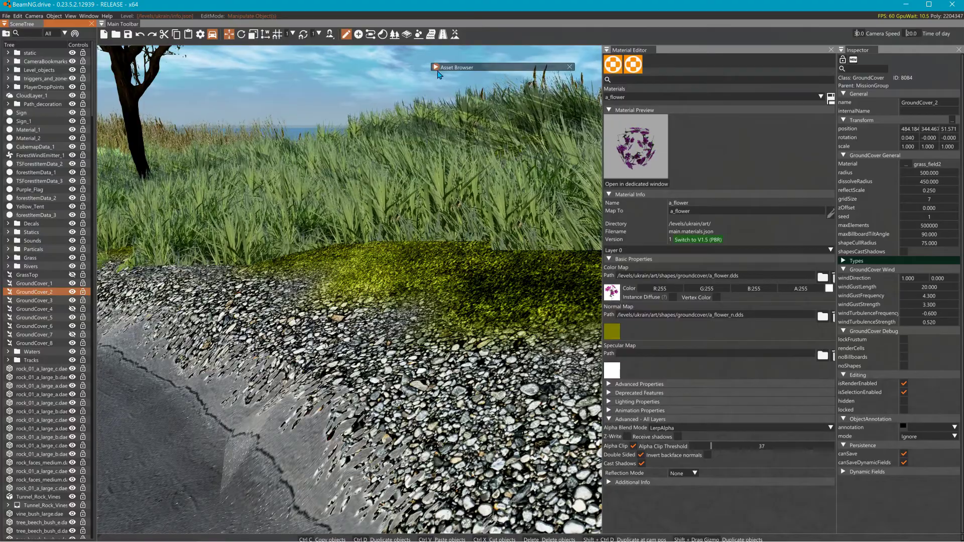
click(436, 67)
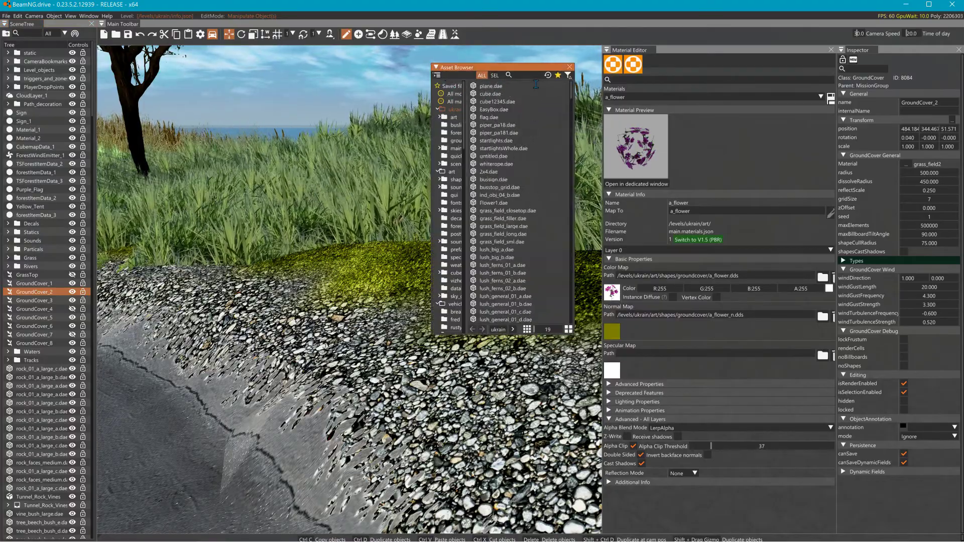
text(A)
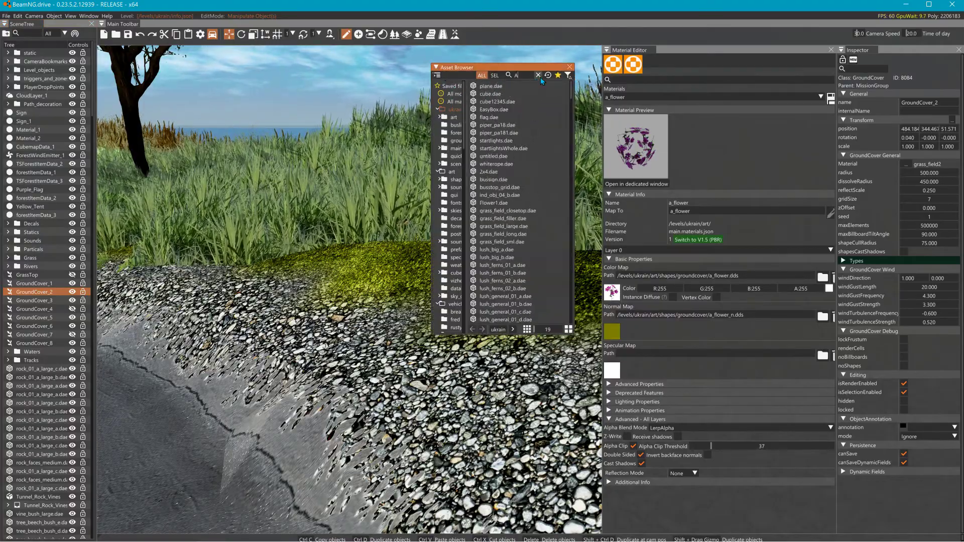
click(538, 76)
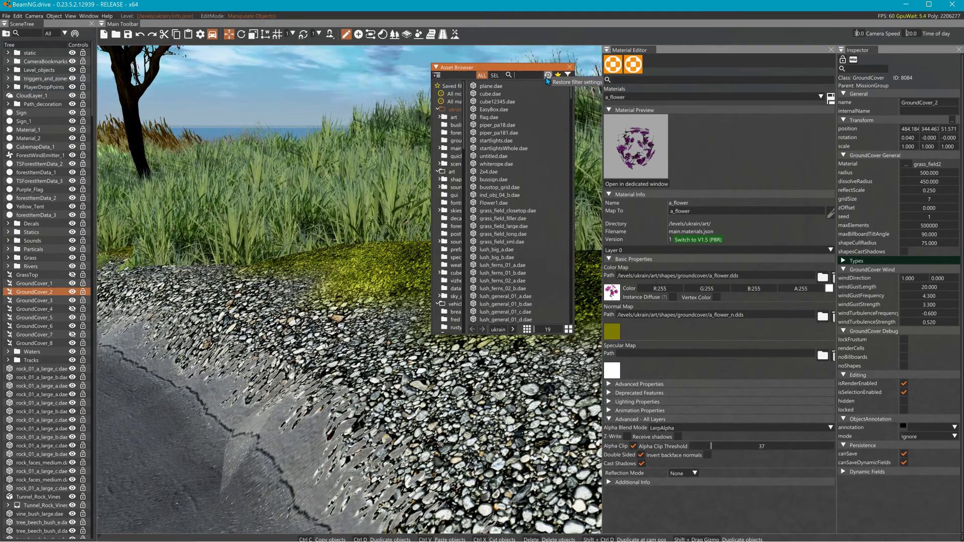
text(a)
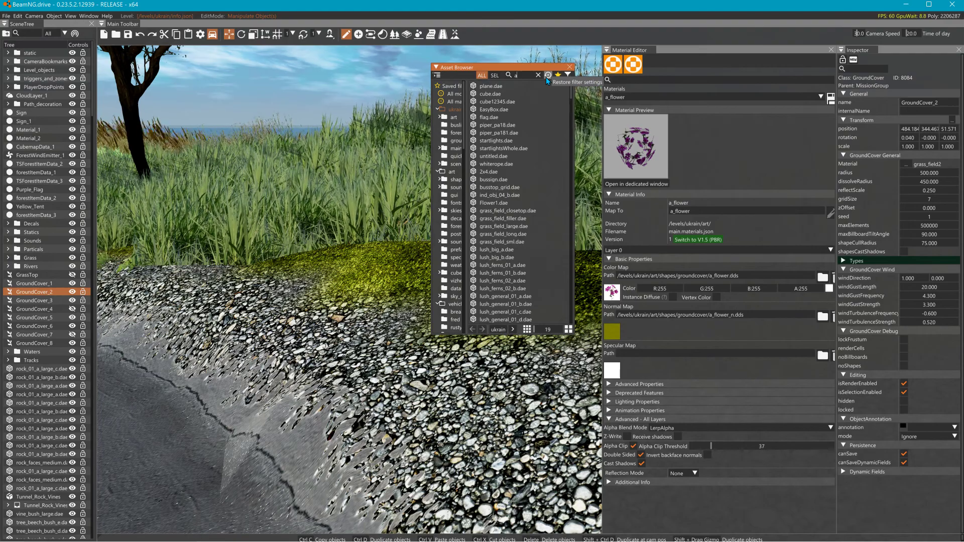
text(_)
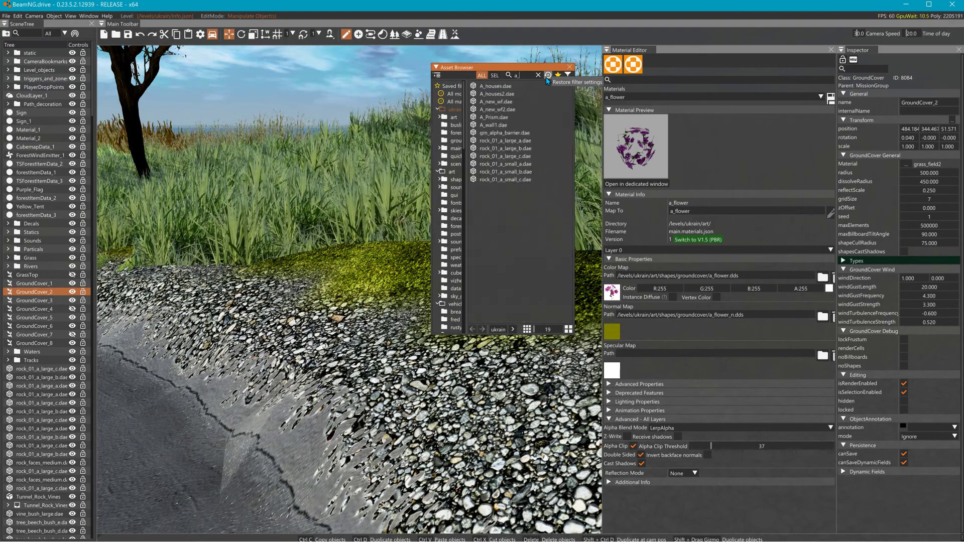
click(546, 77)
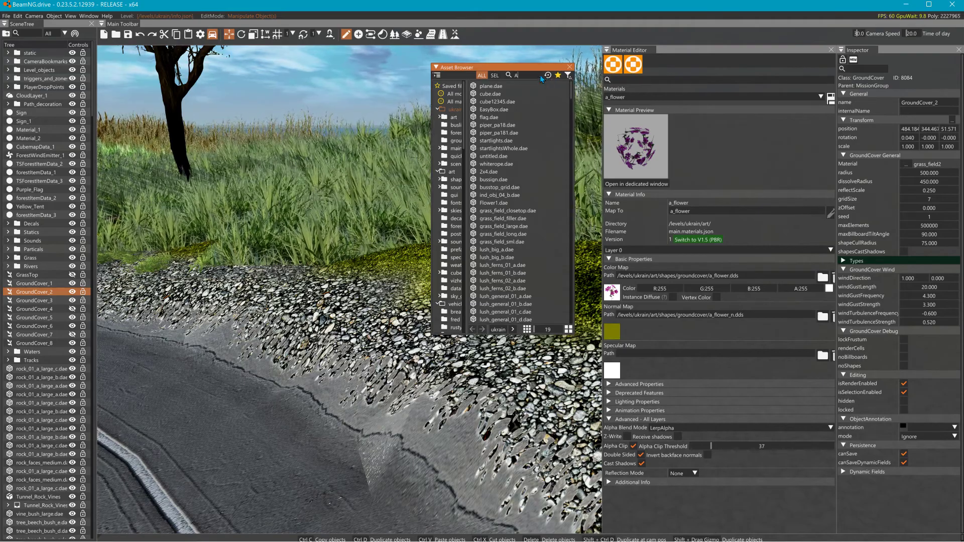
text(A_)
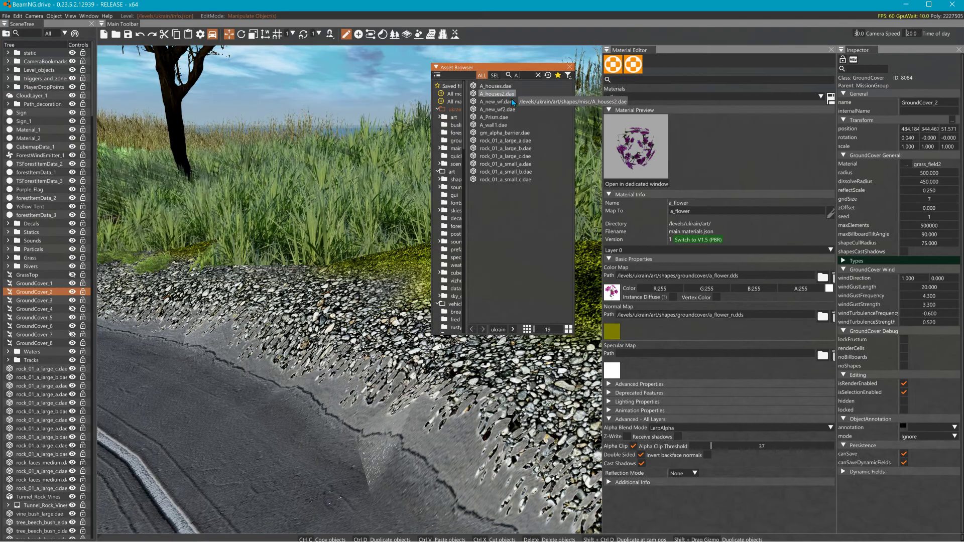
Step: Preview the A_wall1.dae and A_Prism.dae assets, and check the flower file's name in Blender before returning to BeamNG.drive
click(498, 125)
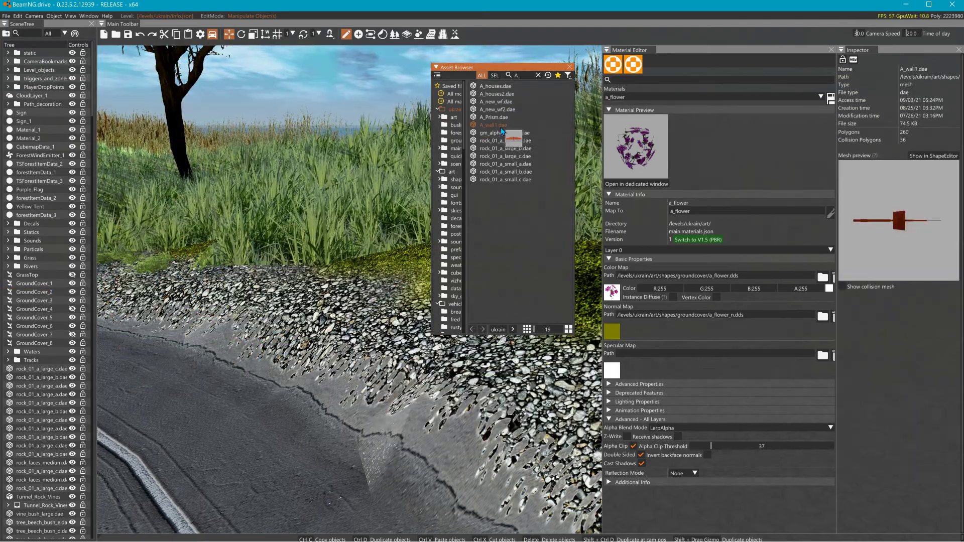
click(494, 117)
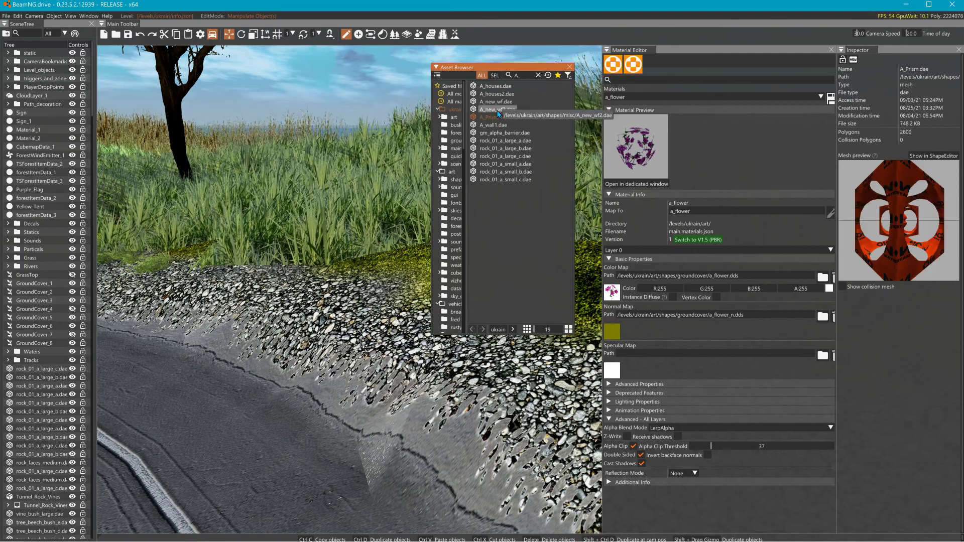
mouse_move(441, 541)
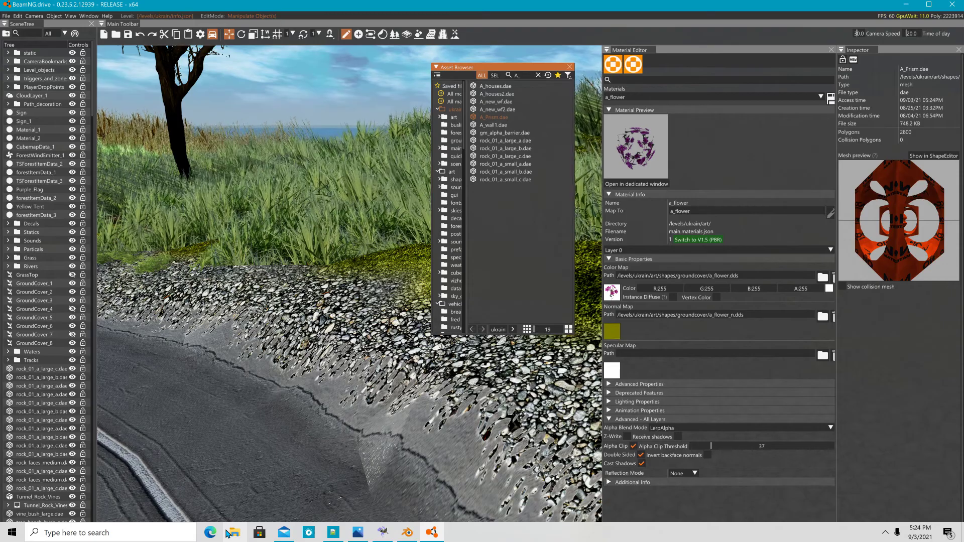
mouse_move(405, 535)
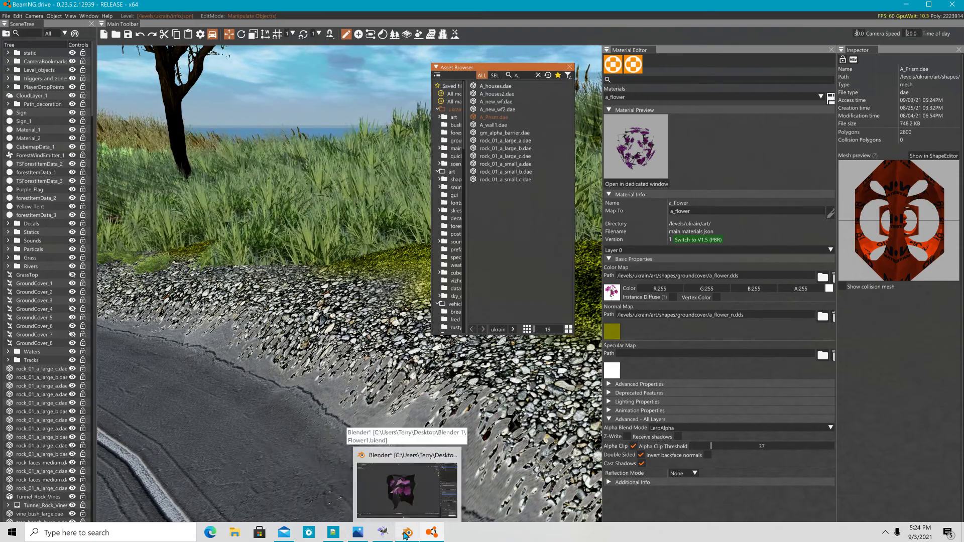
click(406, 535)
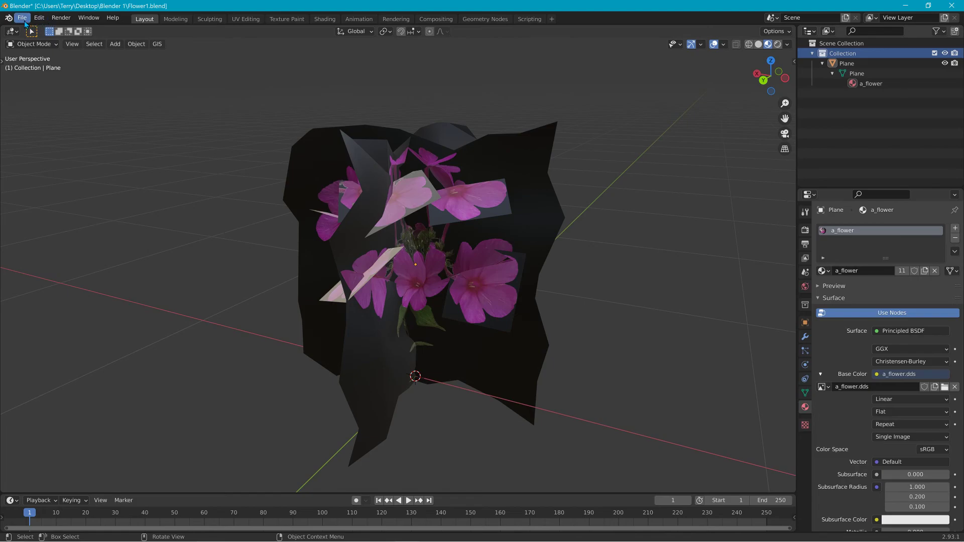
key(alt+Tab)
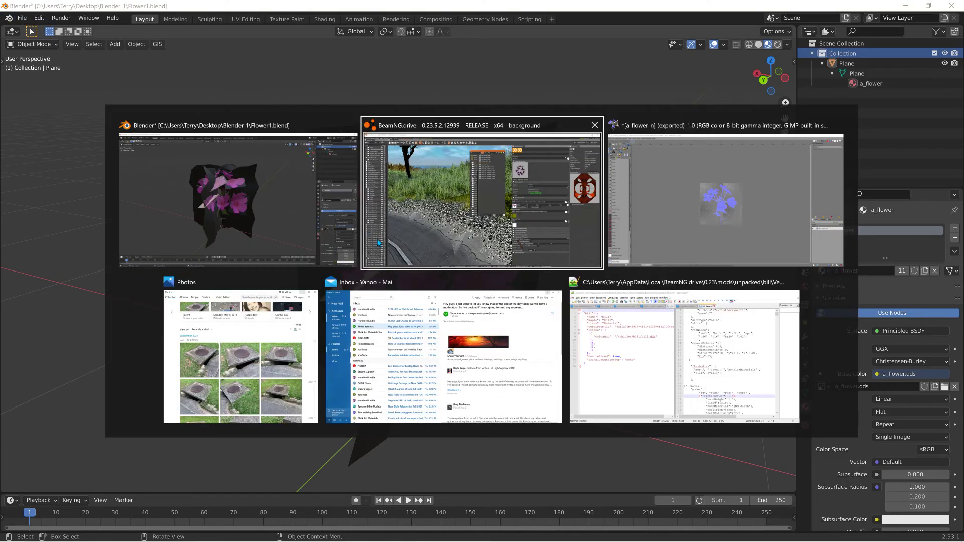
click(378, 243)
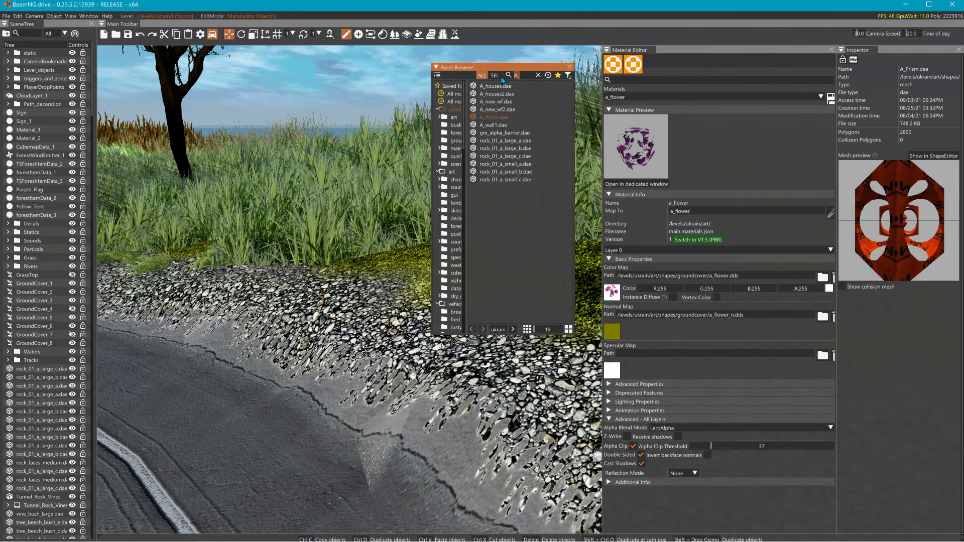
Step: Filter the Asset Browser by "F" and place the Flower1.dae mesh on the road in the level
key(BackSpace)
text(F)
click(490, 94)
drag(489, 104, 205, 380)
Step: Examine the petals, leaves and stem of the placed flower up close and from a distance
right_drag(324, 229, 428, 326)
key(w)
key(a)
key(s)
key(w)
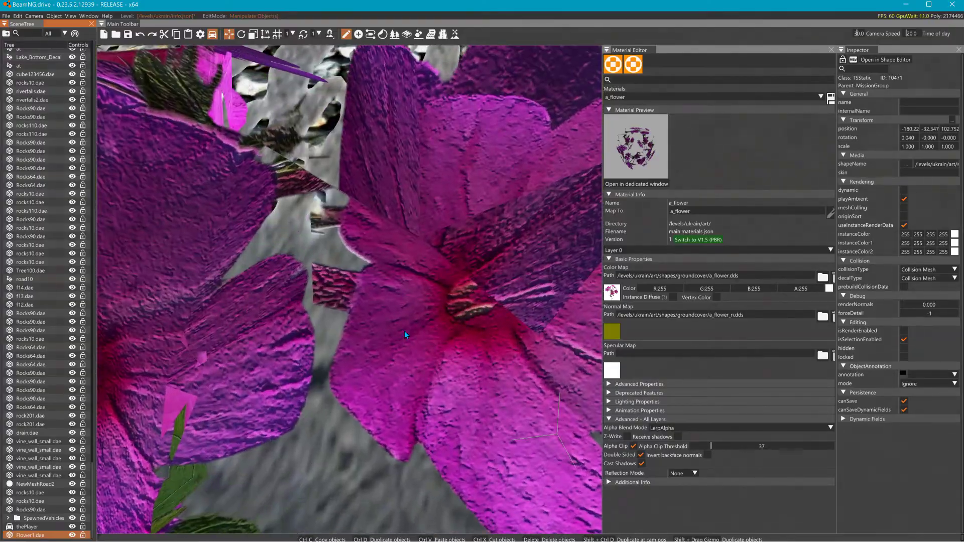
key(s)
key(w)
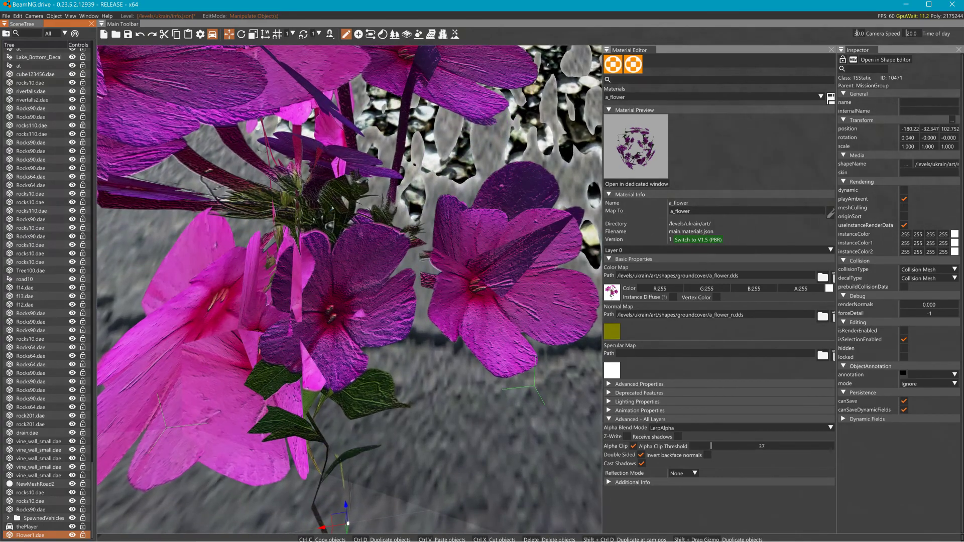
key(s)
key(s)
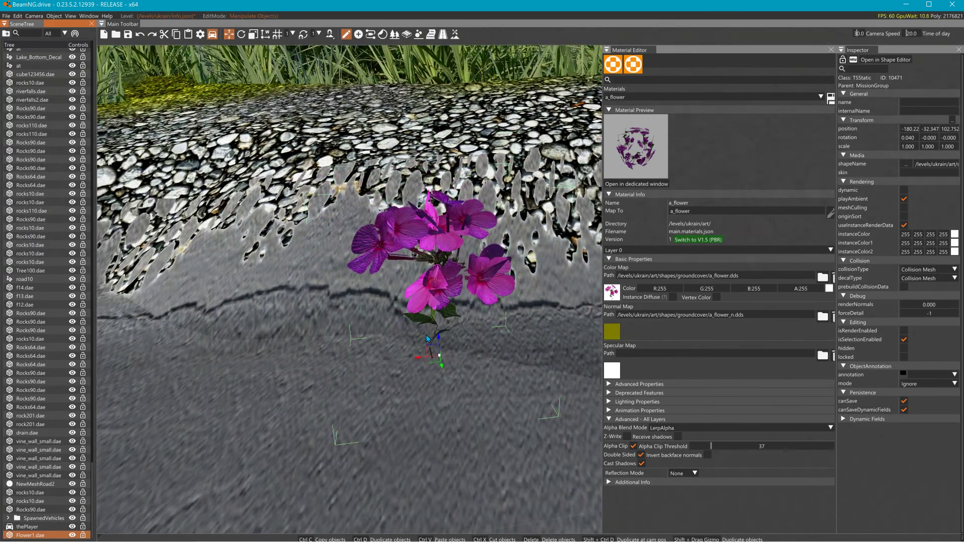
Step: Raise the flower and move it off the road to the grass edge, at about Y -35.55 and Z 104.14
key(s)
drag(455, 318, 452, 218)
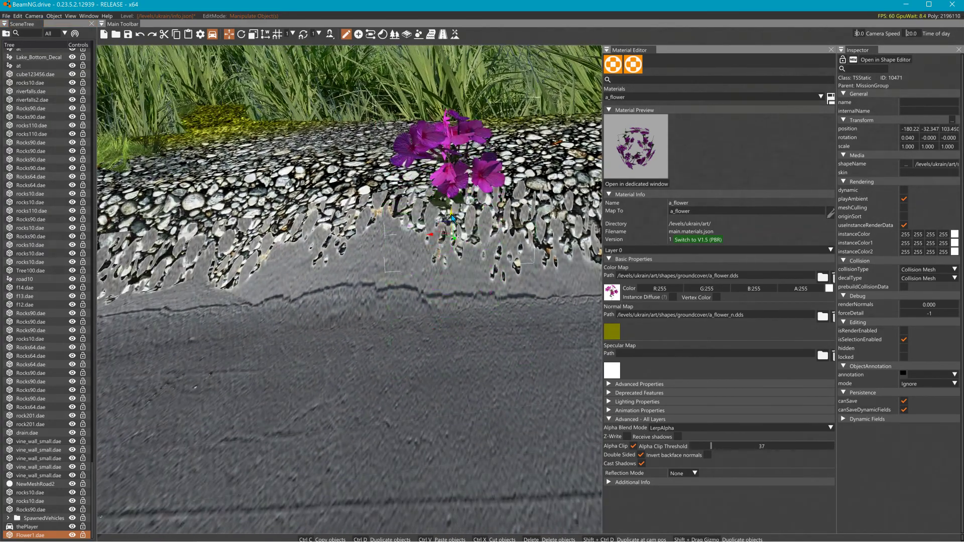
right_drag(459, 239, 434, 300)
key(w)
key(s)
key(w)
key(s)
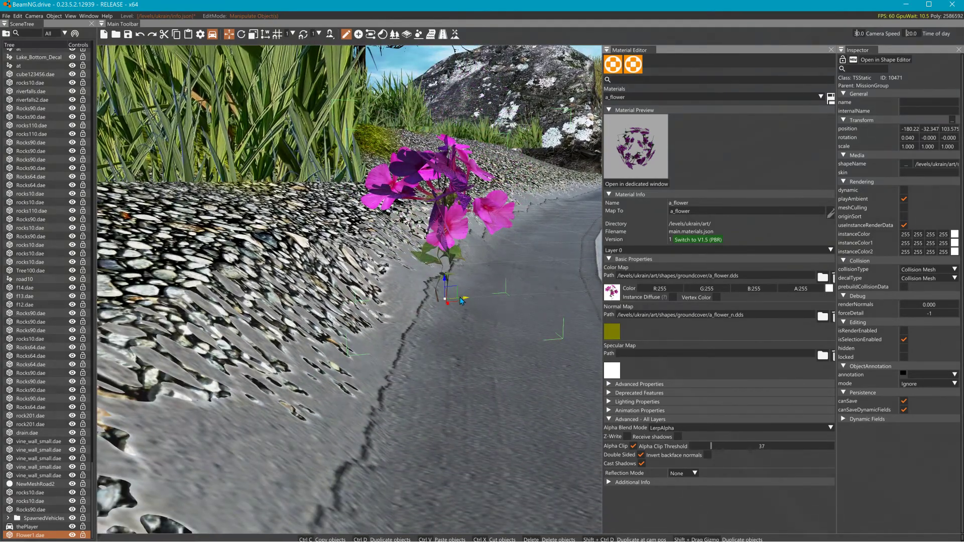
drag(464, 300, 114, 329)
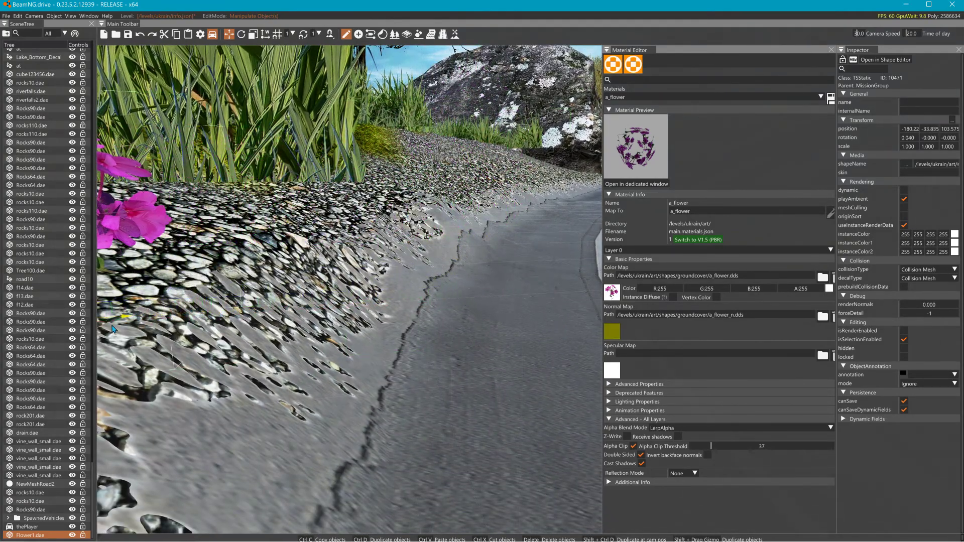
key(s)
right_drag(139, 329, 387, 313)
drag(488, 279, 427, 244)
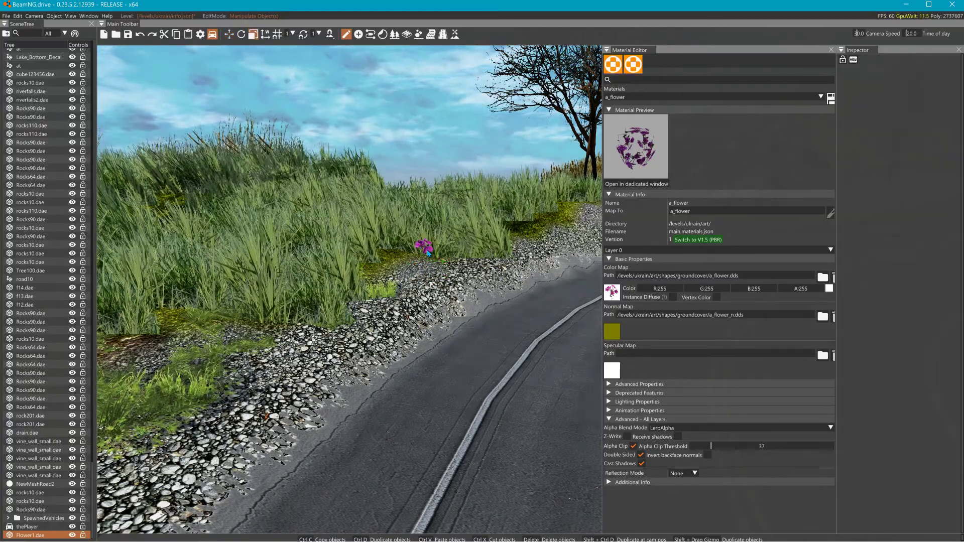
Step: Reselect Flower1.dae, scale it uniformly to about 2.36 and deselect it to view it beside the road
click(425, 246)
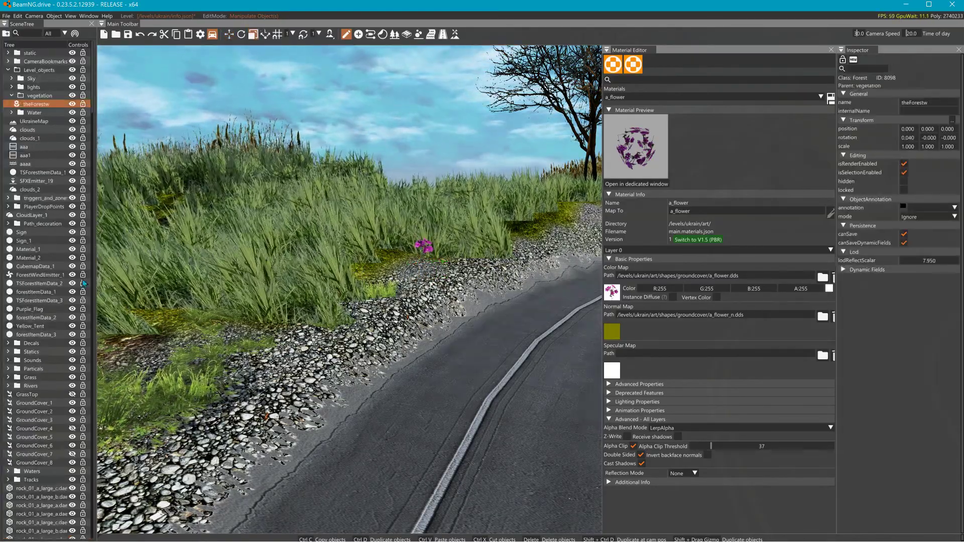
scroll(73, 300, down, 2)
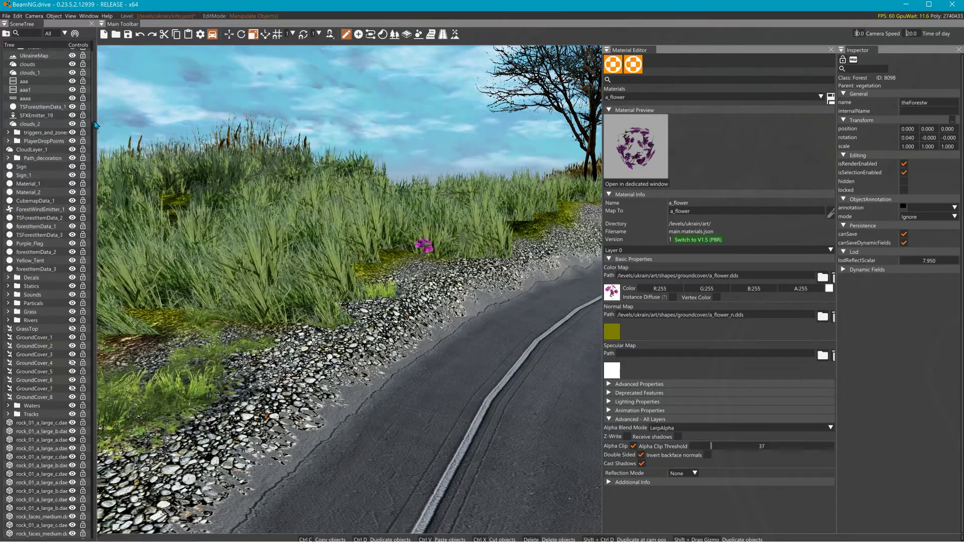
drag(93, 122, 93, 532)
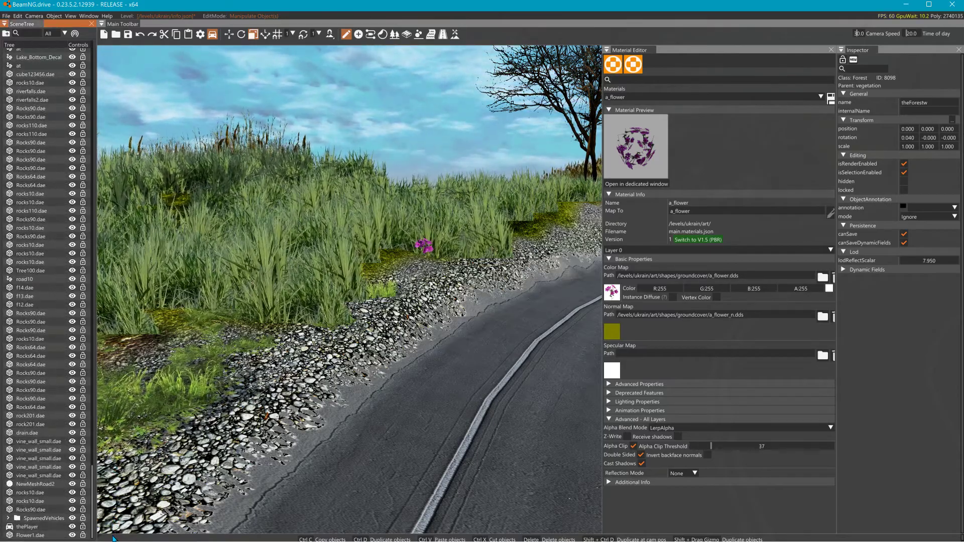
click(36, 536)
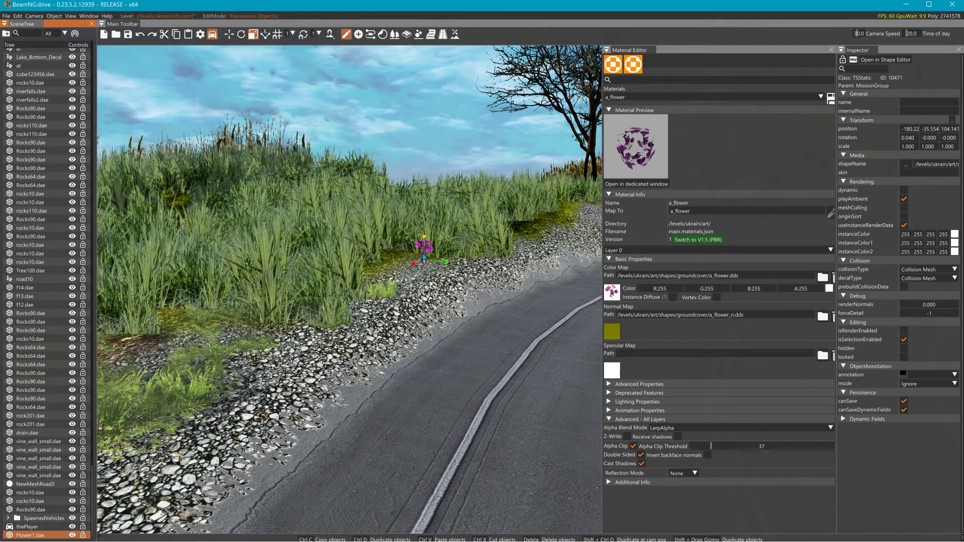
drag(425, 263, 404, 206)
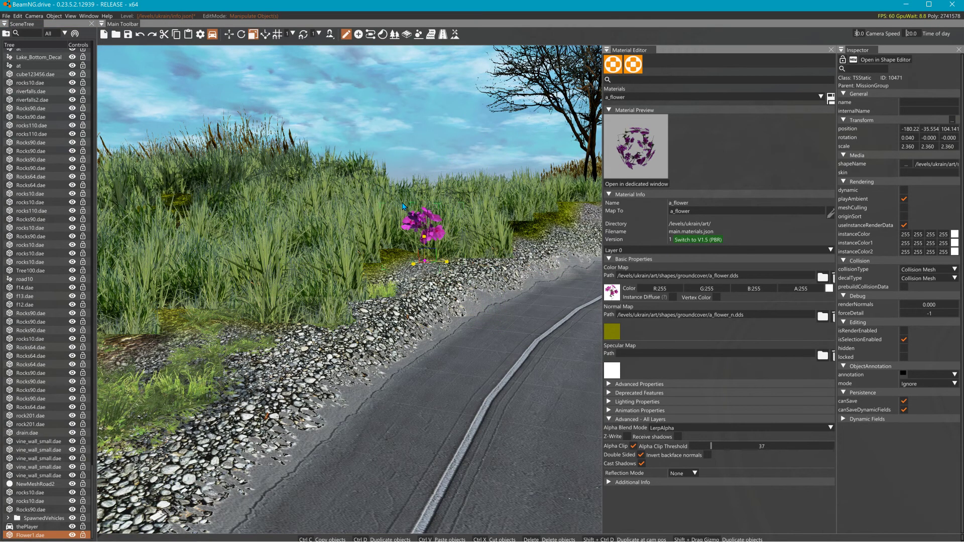
click(471, 316)
right_drag(470, 316, 515, 291)
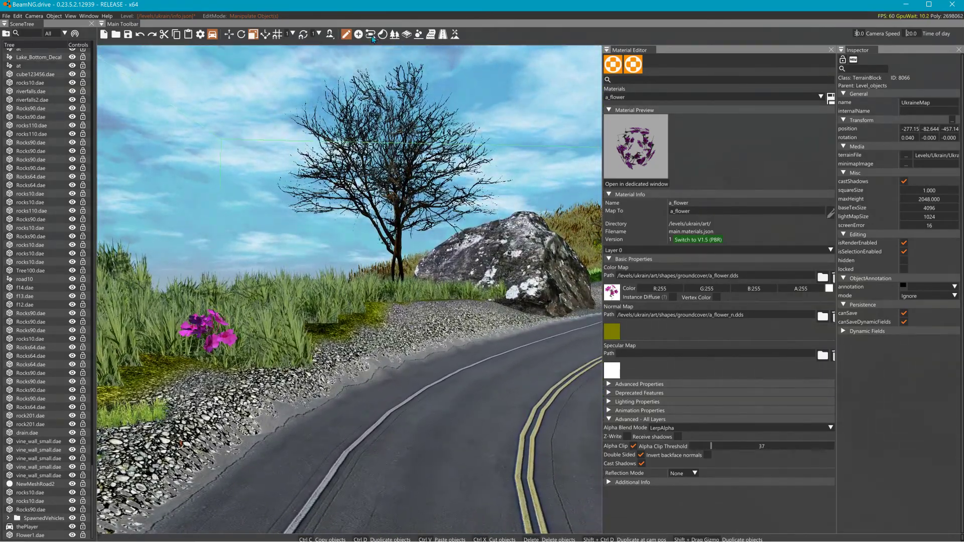
Step: Switch to forest editing with the brush painting tool and show the Forest Editor's list of meshes
click(394, 35)
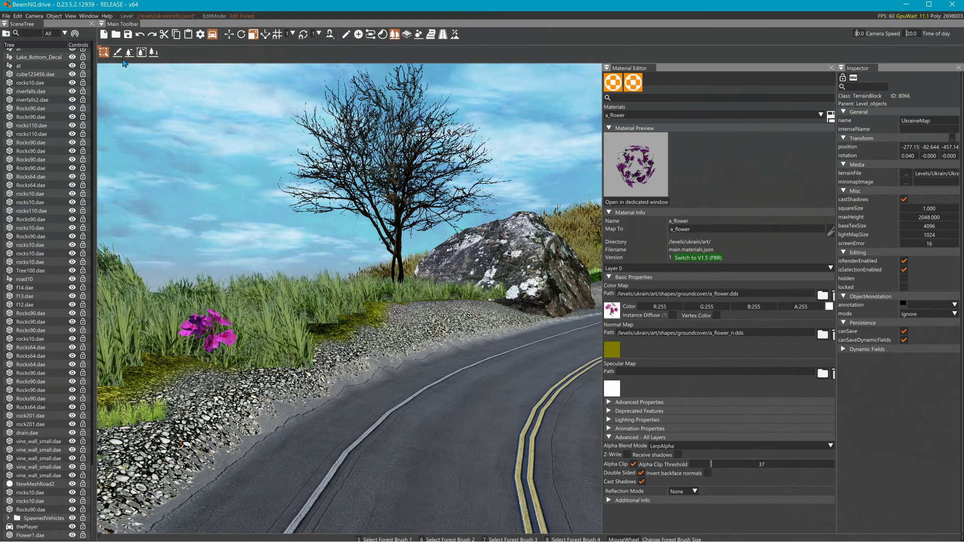
click(388, 36)
drag(591, 69, 462, 72)
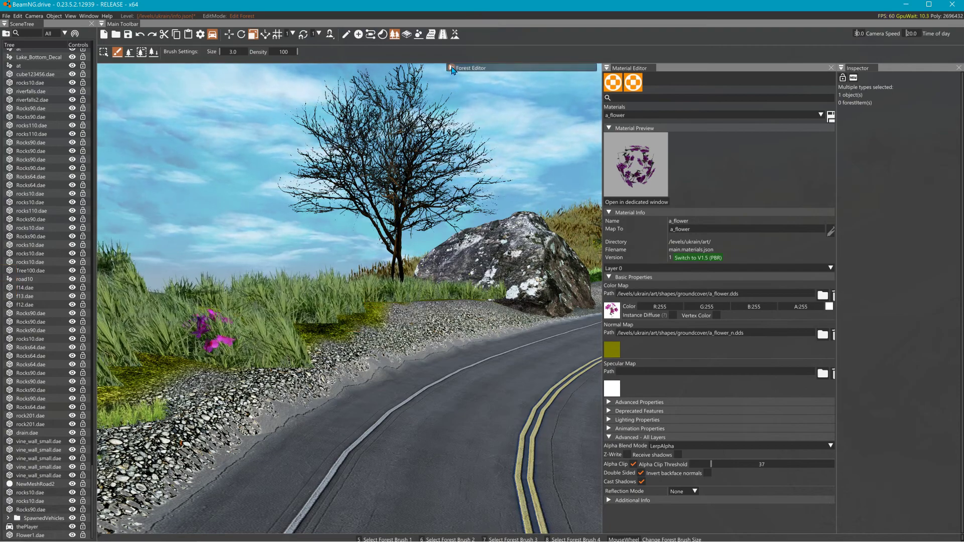
click(481, 77)
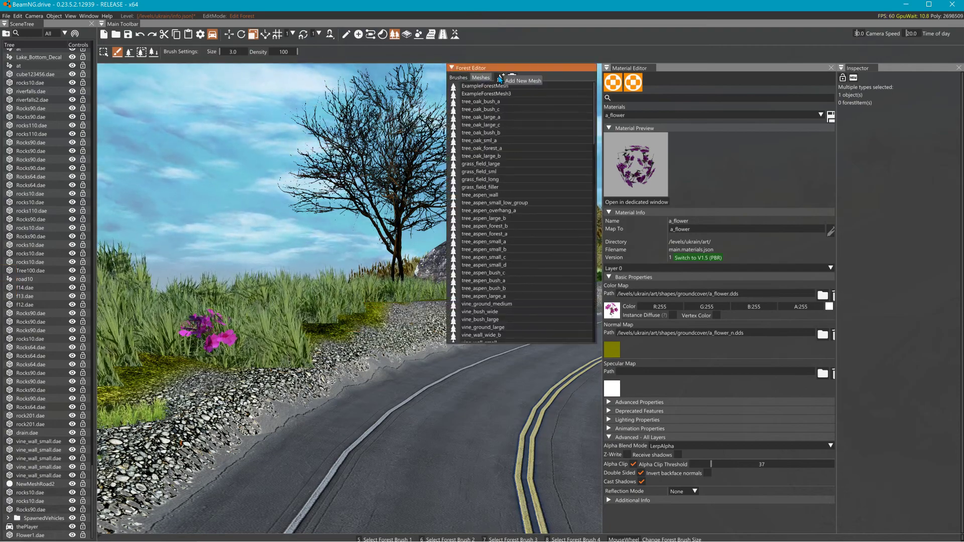
Step: Add Flower1.dae from /Levels/Ukrain/art/shapes/groundcover/ as a new forest mesh and widen the Inspector to show its properties
click(501, 78)
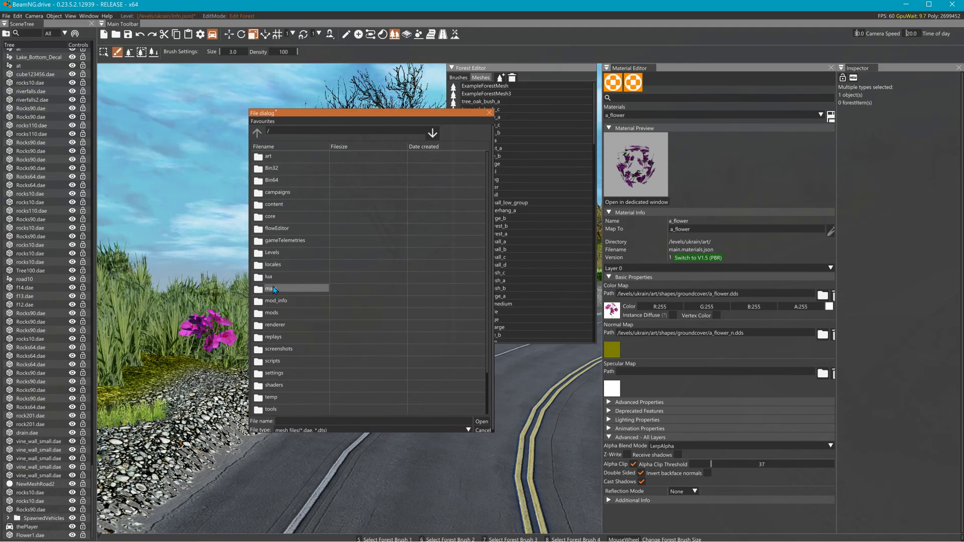
double_click(273, 255)
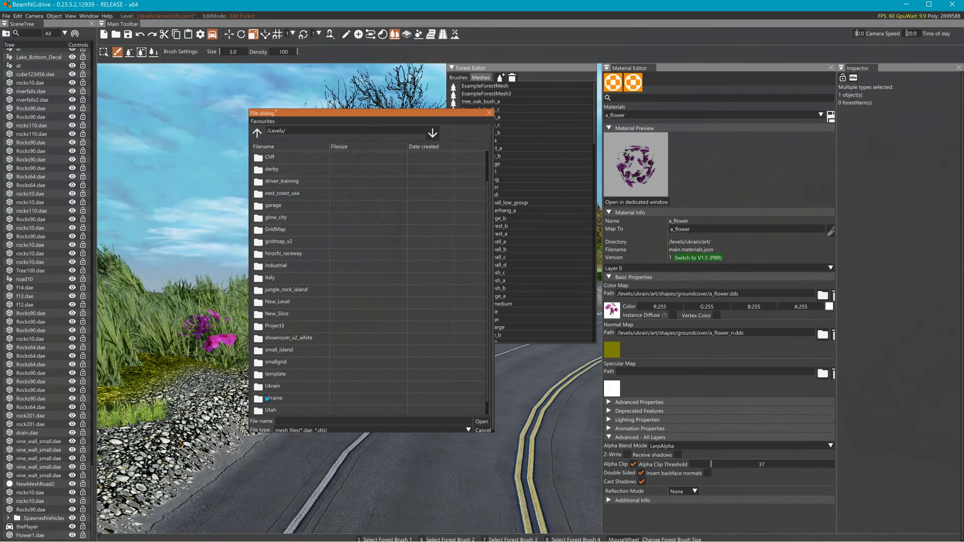
double_click(267, 387)
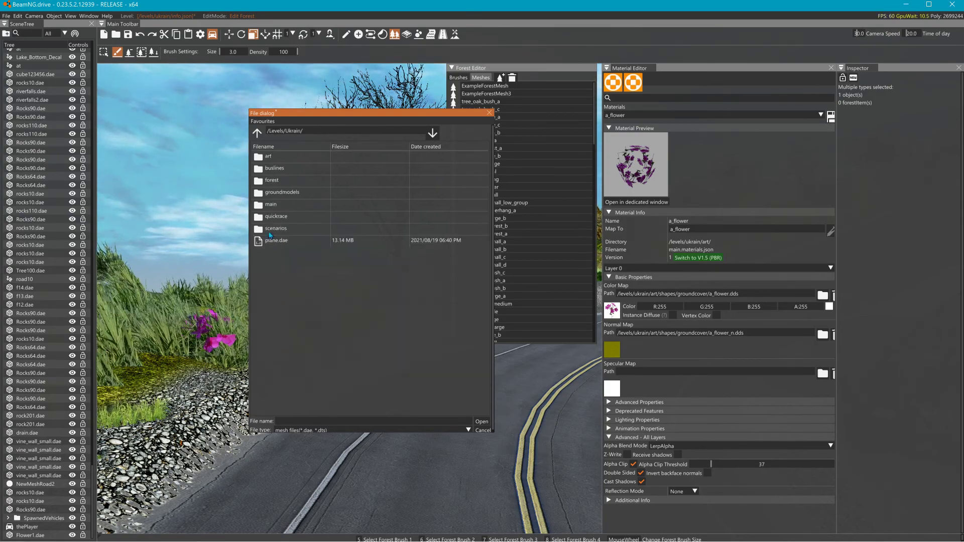
double_click(269, 155)
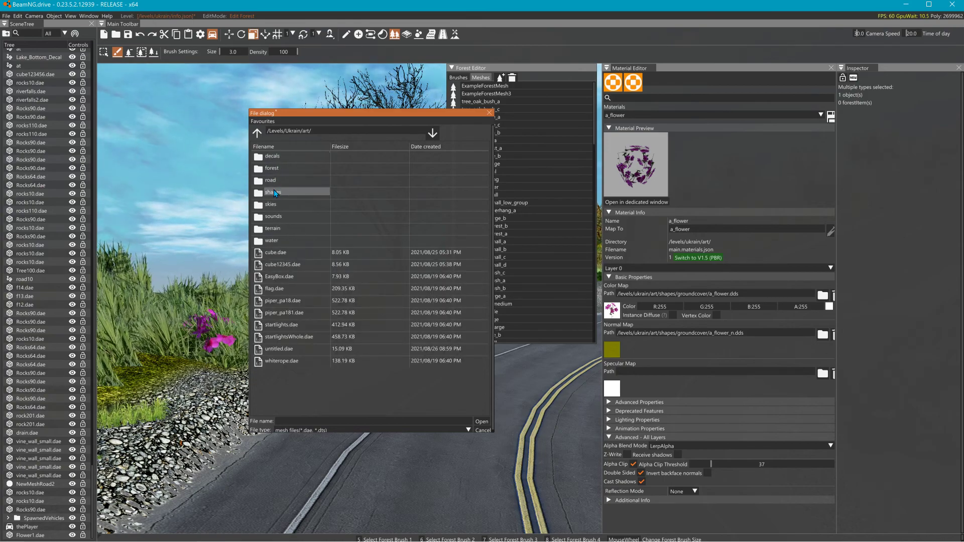
double_click(273, 192)
double_click(275, 167)
click(279, 169)
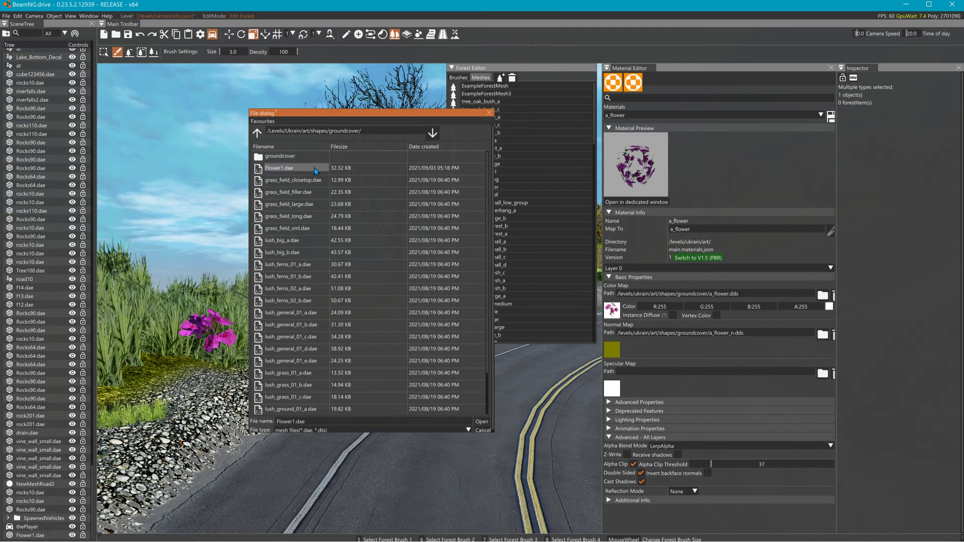
click(482, 422)
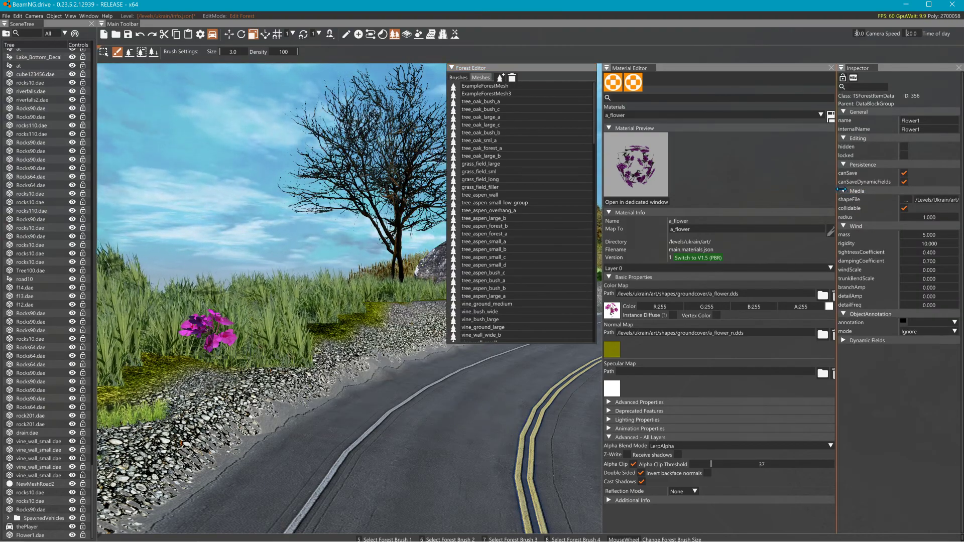
drag(836, 191, 807, 191)
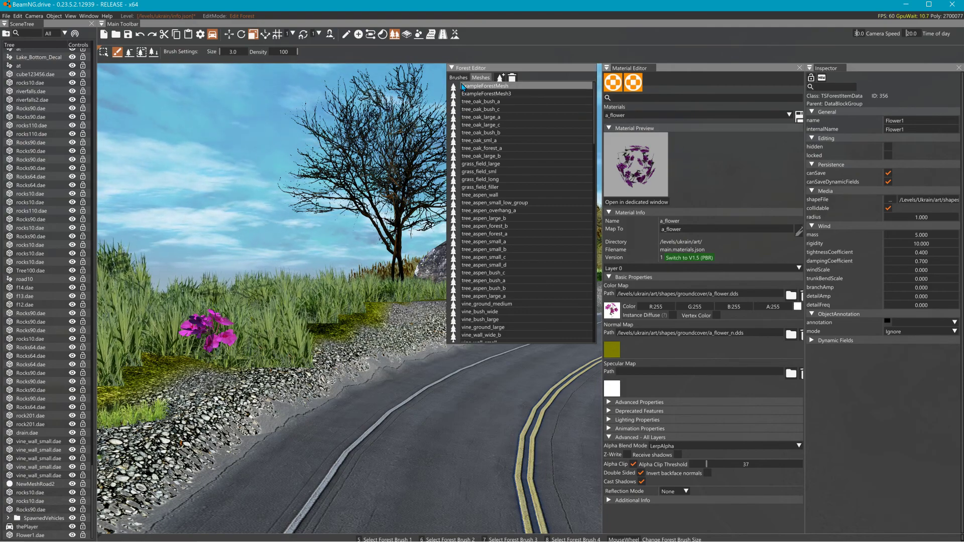
Step: Create a new forest brush group, name it "My Flowers" and expand it
click(458, 78)
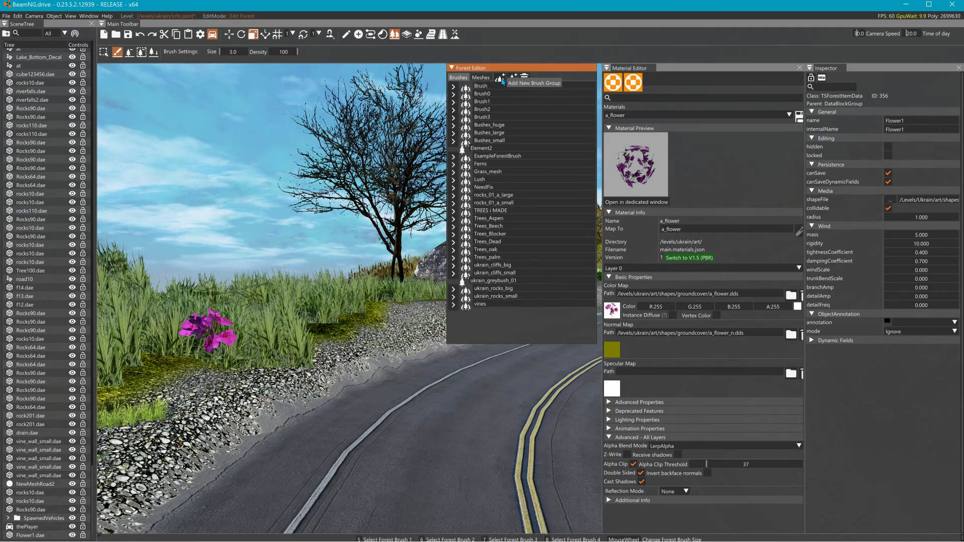
click(501, 80)
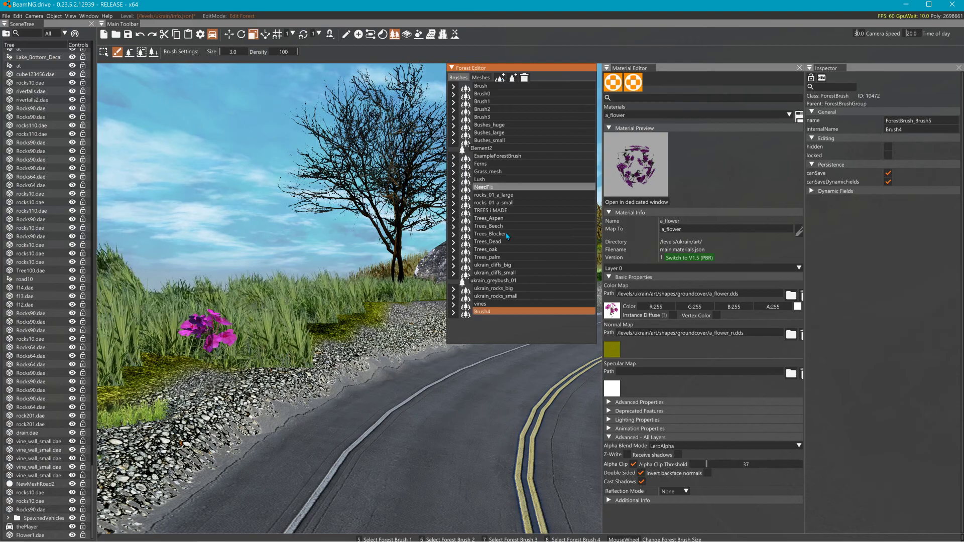
double_click(487, 312)
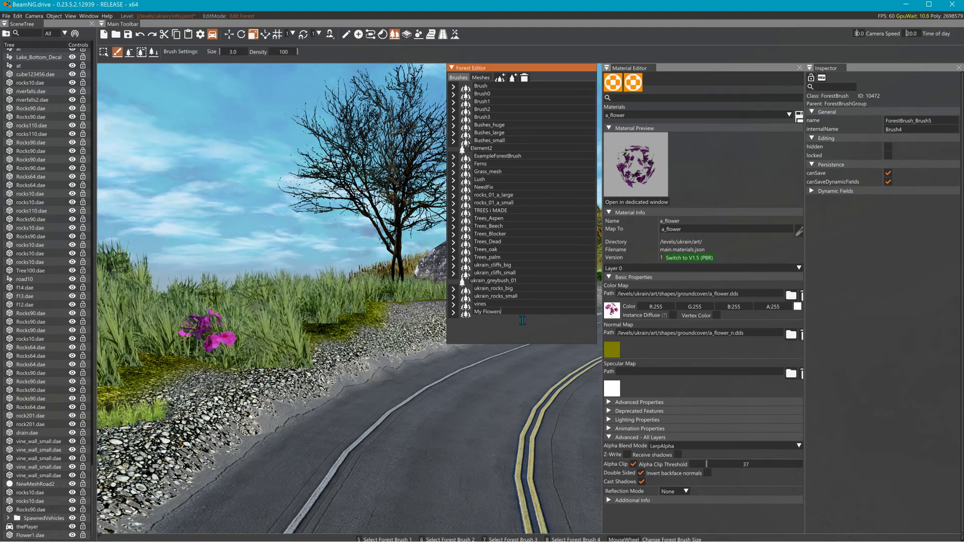
key(Return)
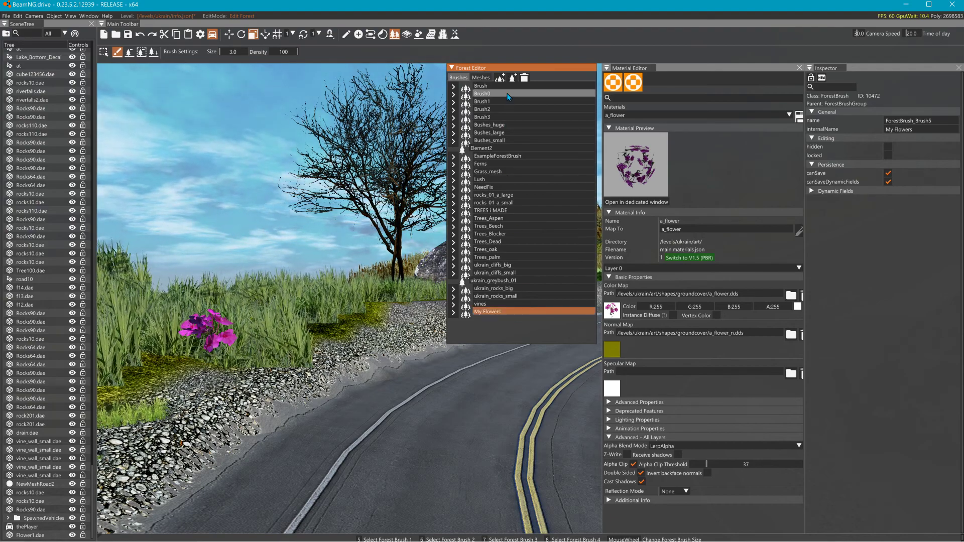
click(454, 313)
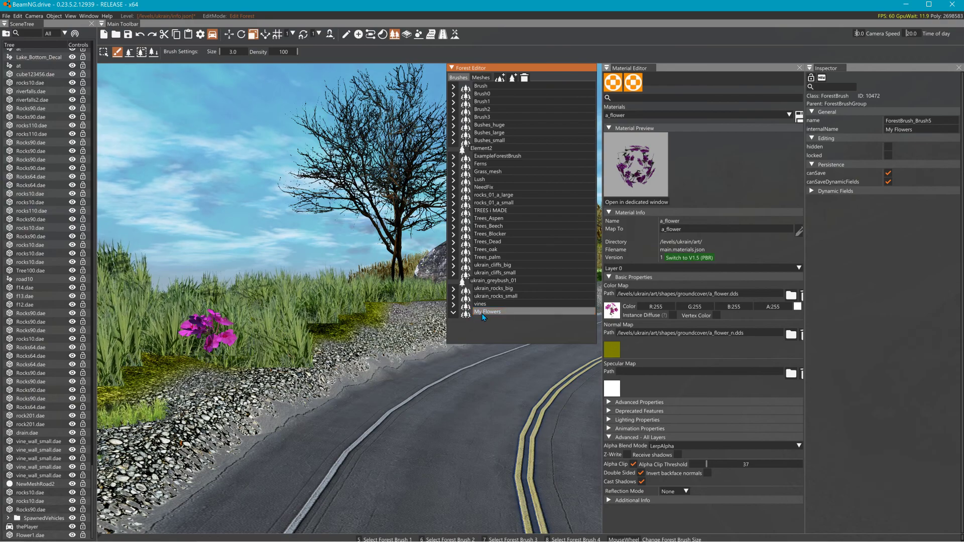
Step: Add a new brush element under the My Flowers group and name it "Purple"
click(514, 78)
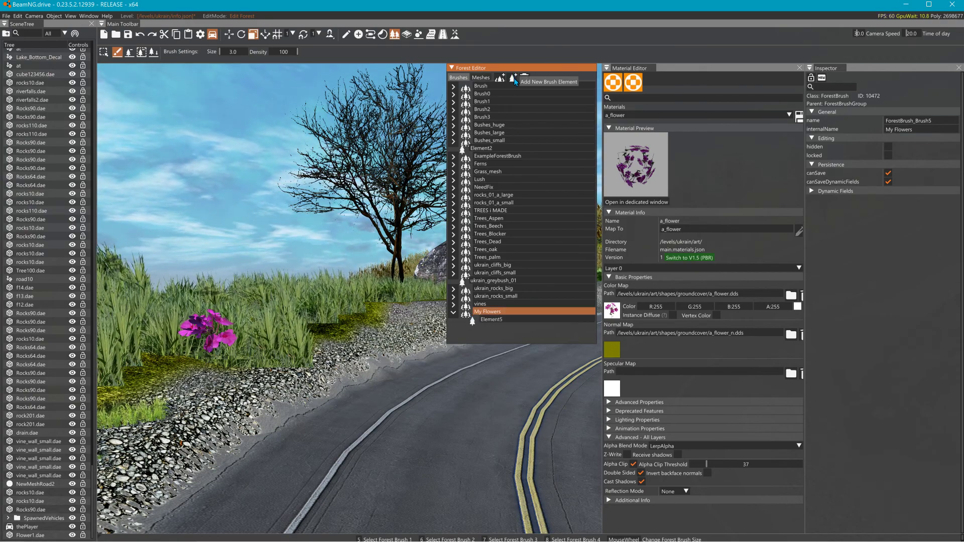
double_click(506, 321)
text(f)
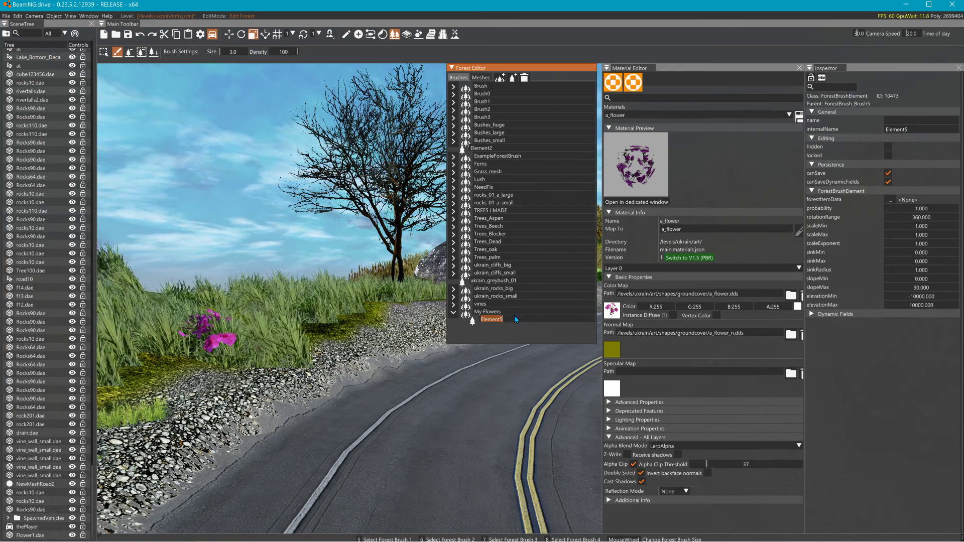
text(lo)
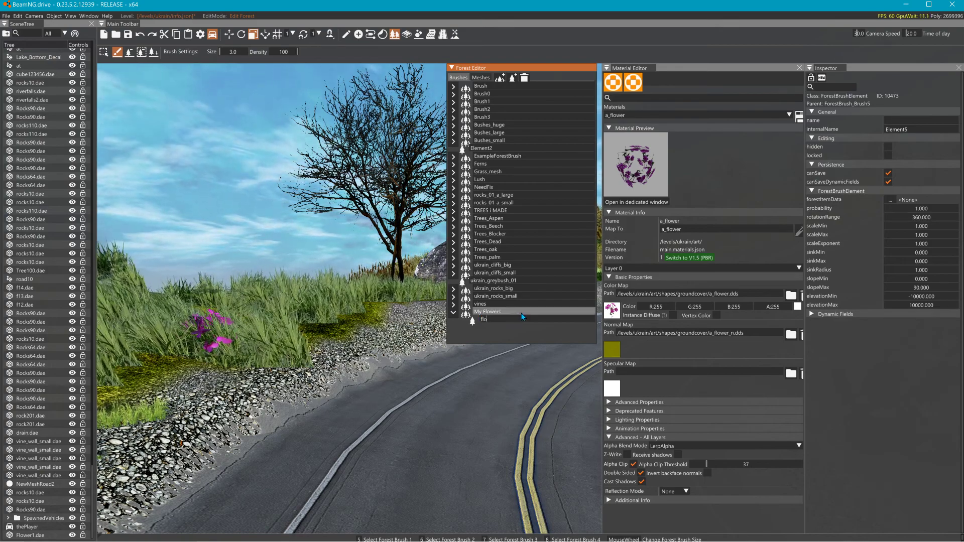
key(Escape)
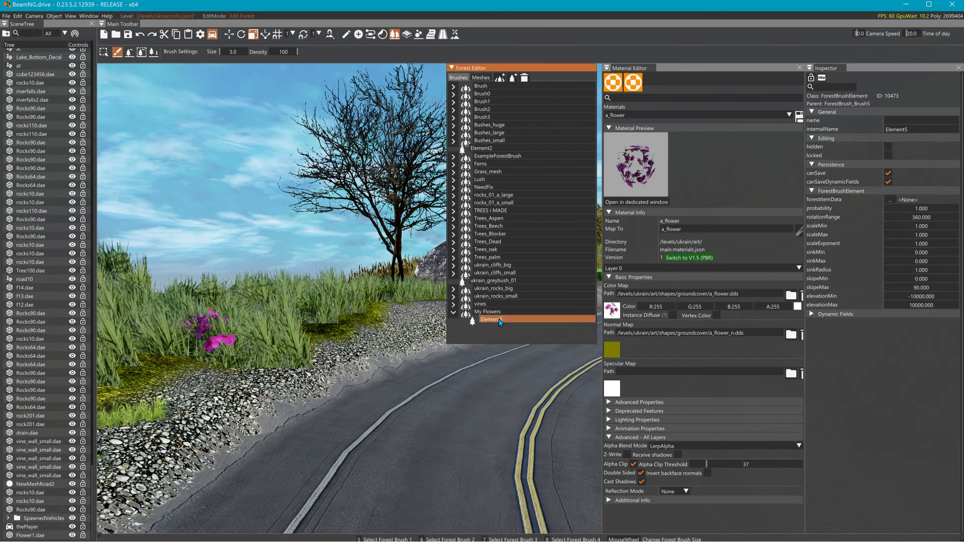
double_click(499, 319)
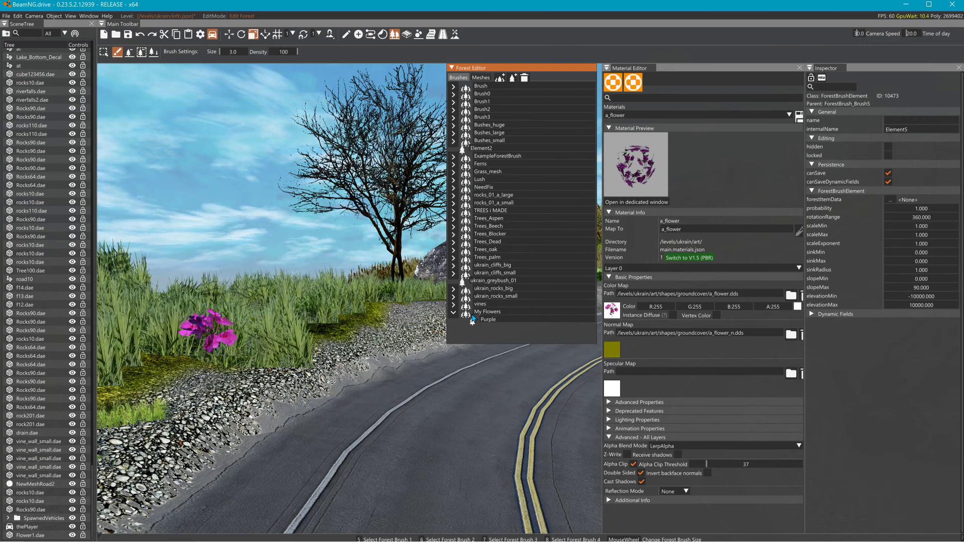
key(Return)
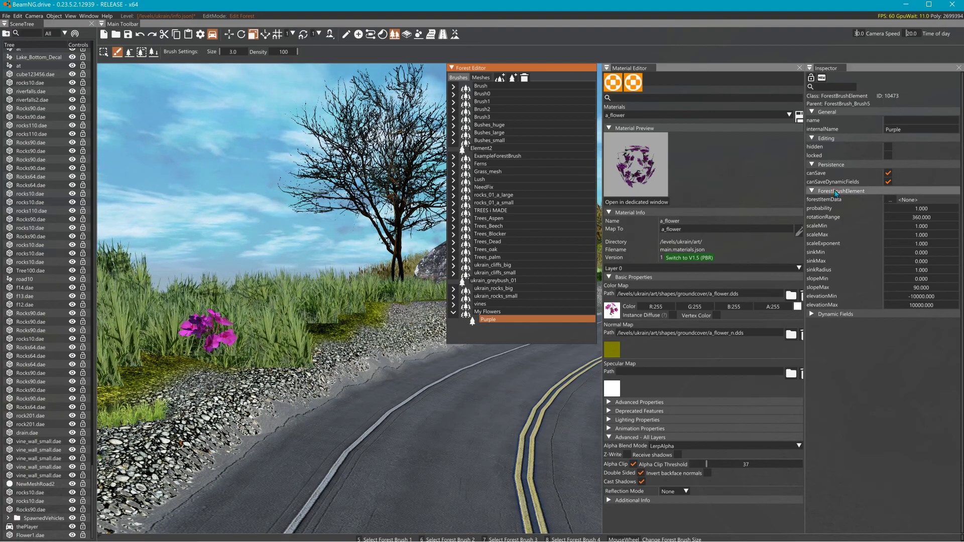
Step: Assign Flower1 as the Purple element's forest item data and set scaleMin to 2.3 and scaleMax to 3.1
click(891, 201)
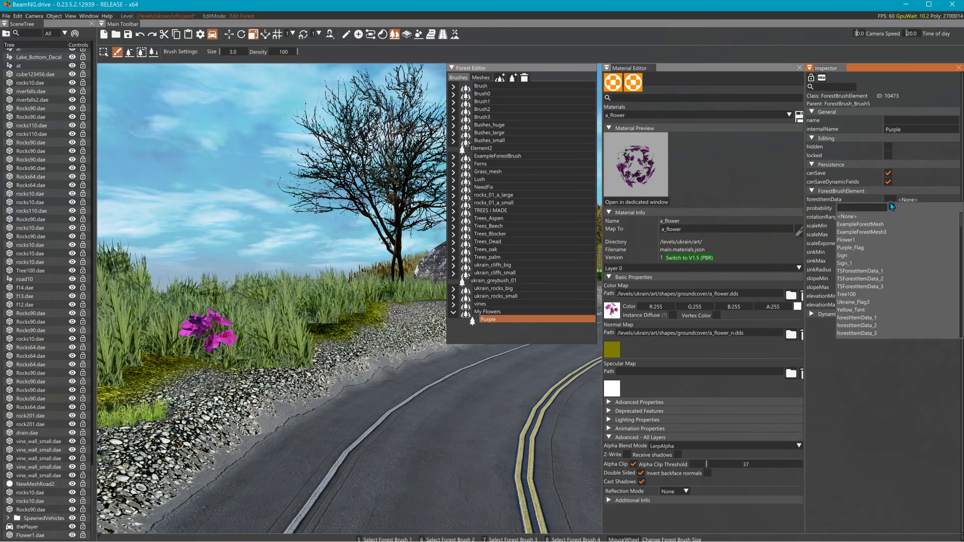
click(851, 242)
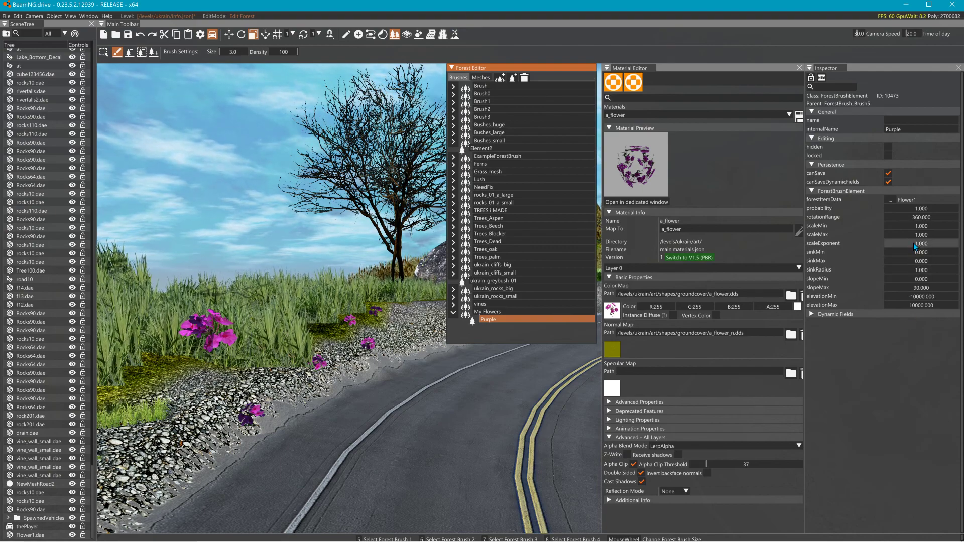
drag(914, 235, 924, 239)
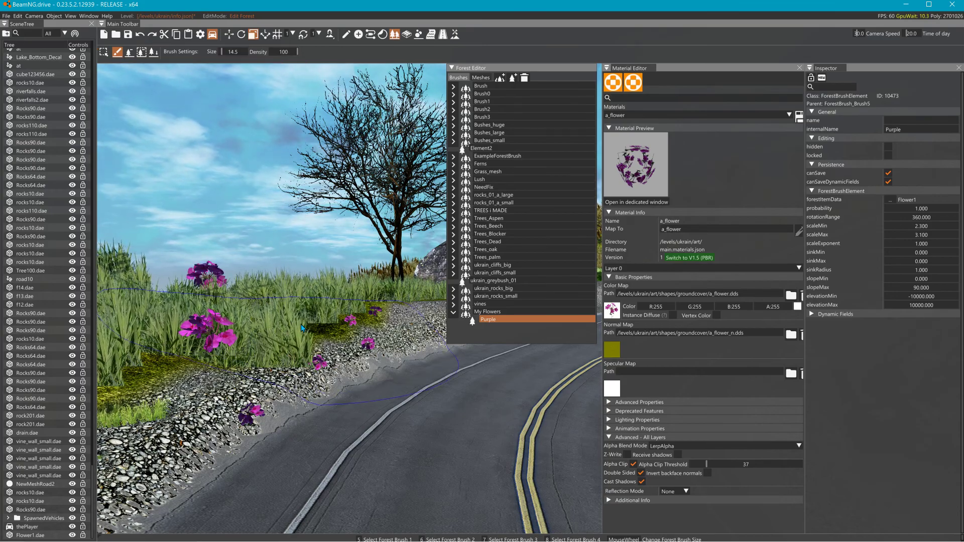
Step: Paint more Purple flowers in the roadside grass with the brush size at 10.5
right_drag(261, 326, 308, 323)
key(w)
right_drag(217, 347, 193, 333)
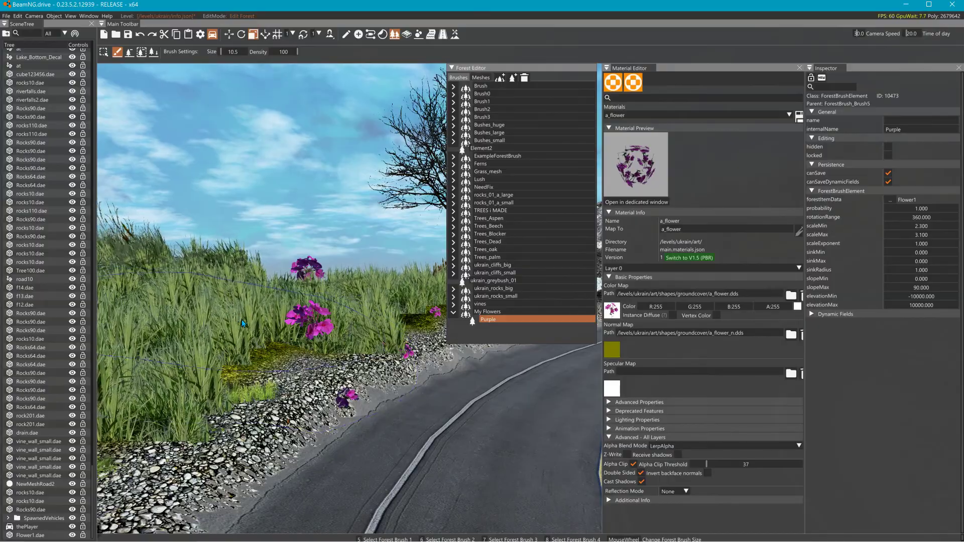
key(w)
mouse_move(280, 326)
right_down()
mouse_move(201, 328)
mouse_move(261, 327)
right_up()
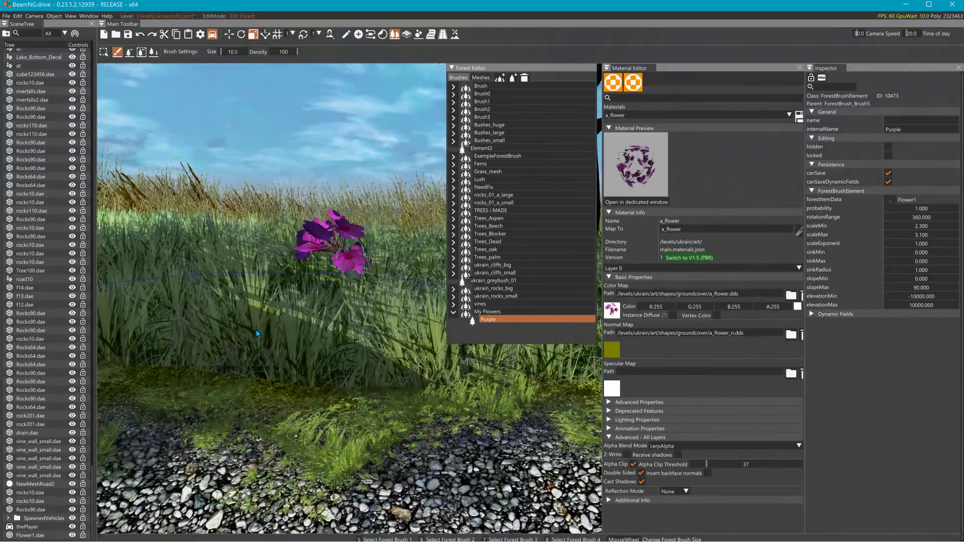
key(s)
key(s)
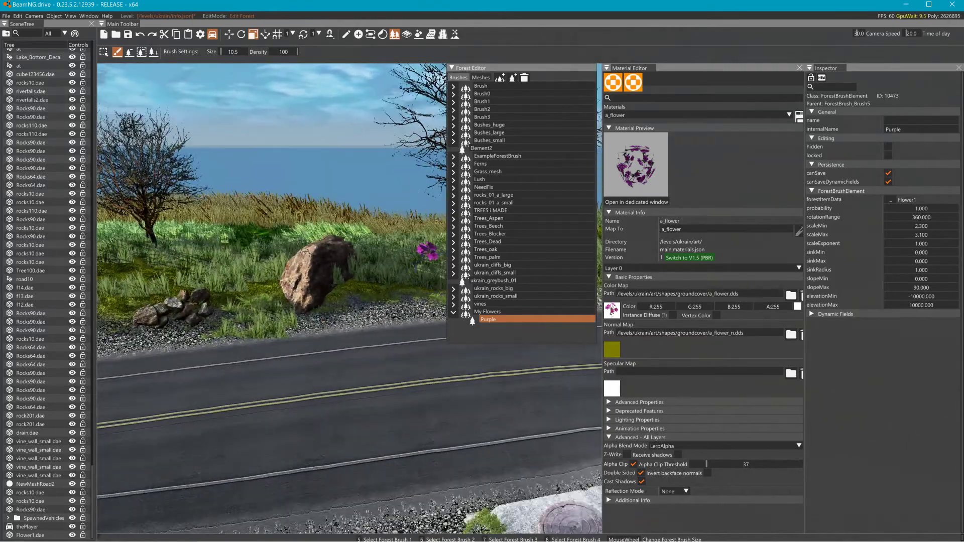
right_drag(261, 327, 306, 327)
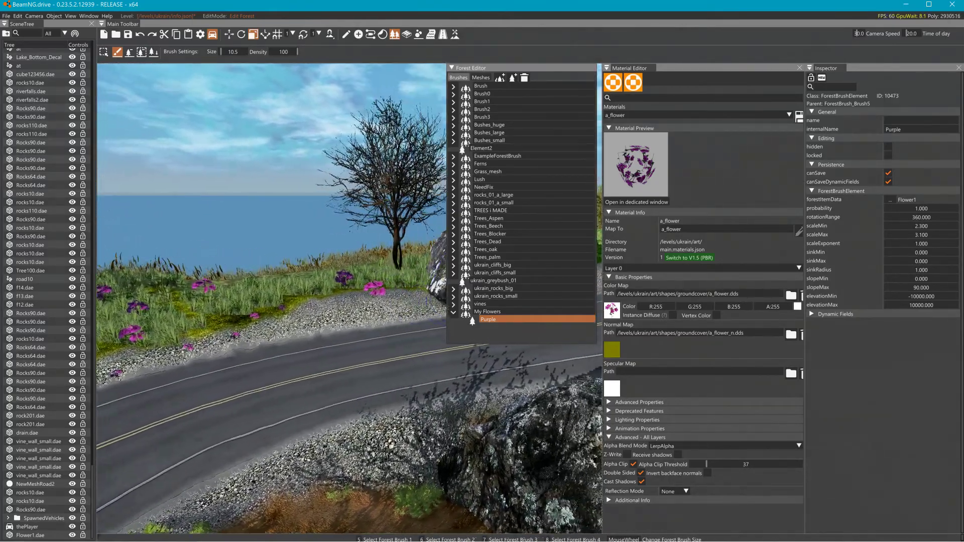
Step: Paint a cluster of Purple flowers in the grass between the rock cliff and the dirt path
key(w)
right_drag(206, 426, 308, 427)
drag(308, 428, 296, 386)
mouse_move(296, 385)
right_down()
mouse_move(336, 376)
mouse_move(297, 368)
right_up()
right_drag(340, 460, 317, 458)
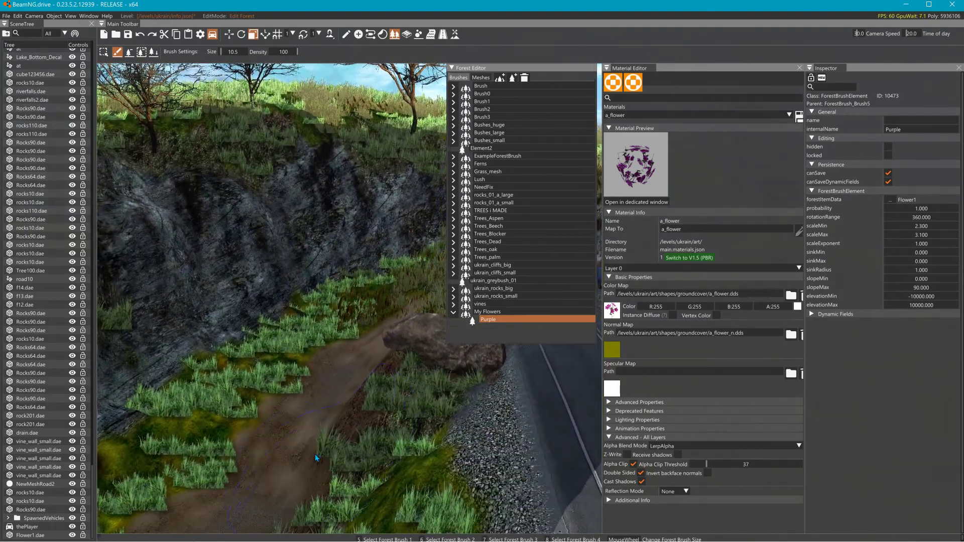
click(311, 326)
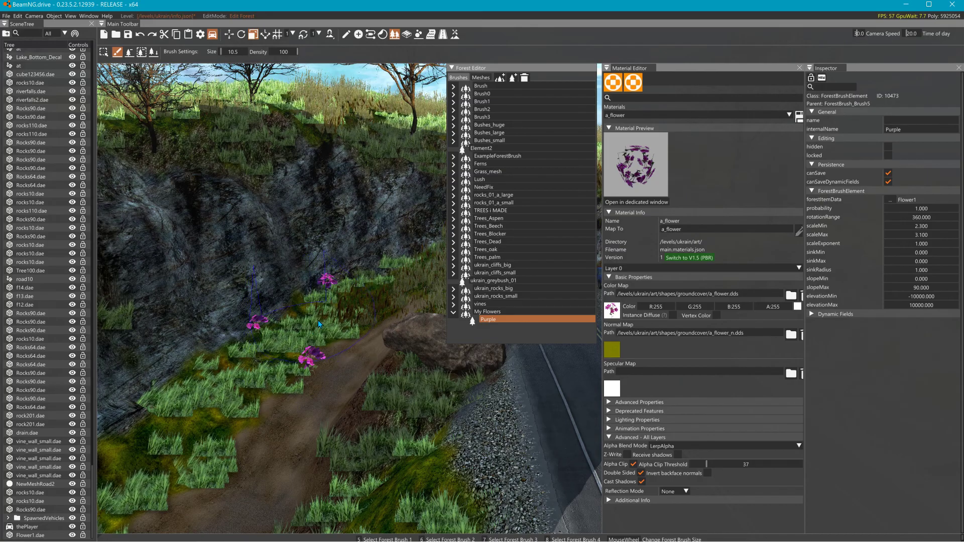
Step: Try scattering flowers over the bend of the dirt track with a brush size of about 93, and undo it
mouse_move(314, 323)
right_down()
mouse_move(301, 297)
mouse_move(337, 271)
mouse_move(334, 279)
right_up()
key(w)
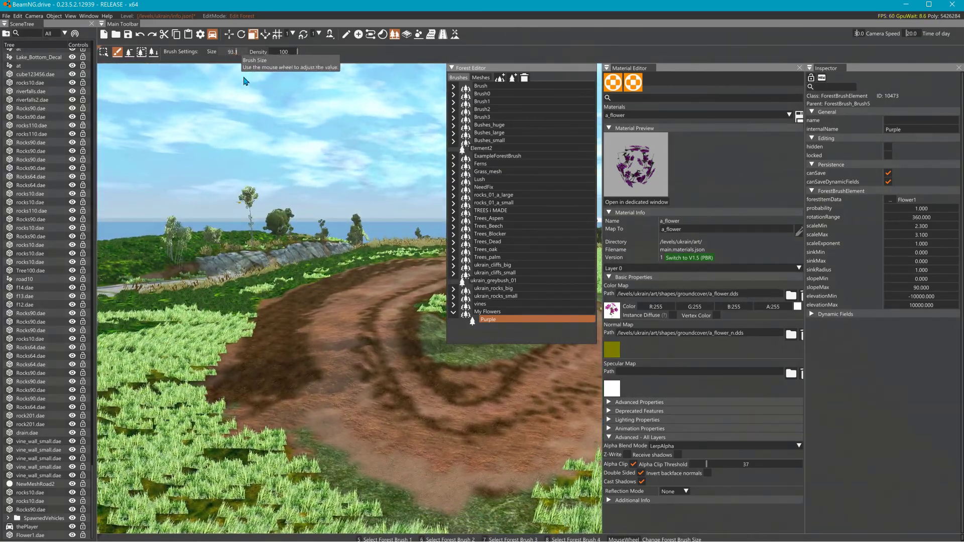
drag(359, 376, 373, 359)
key(ctrl+z)
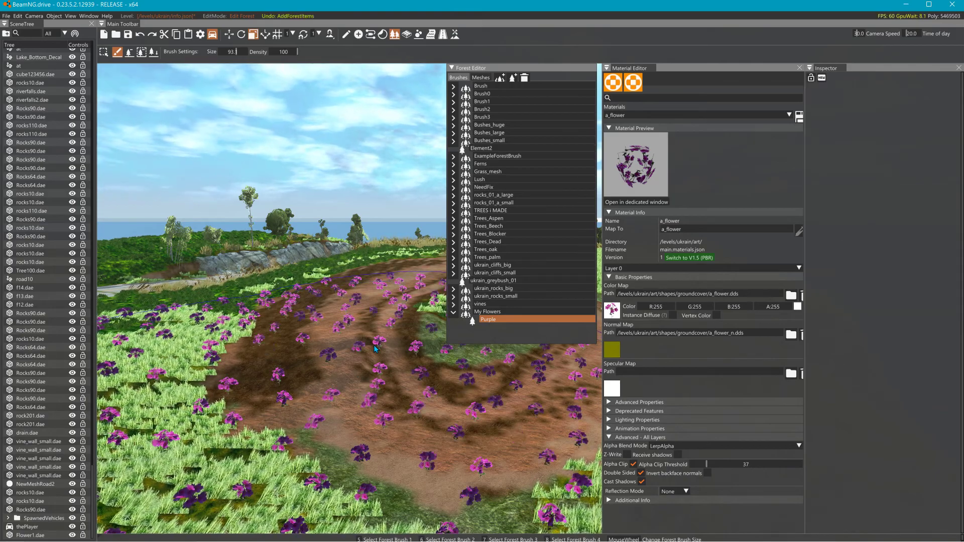
Step: Go to an open grass field and collapse the Forest Editor to clear the view
right_drag(378, 337, 378, 337)
right_drag(303, 354, 303, 355)
key(w)
right_drag(308, 409, 348, 395)
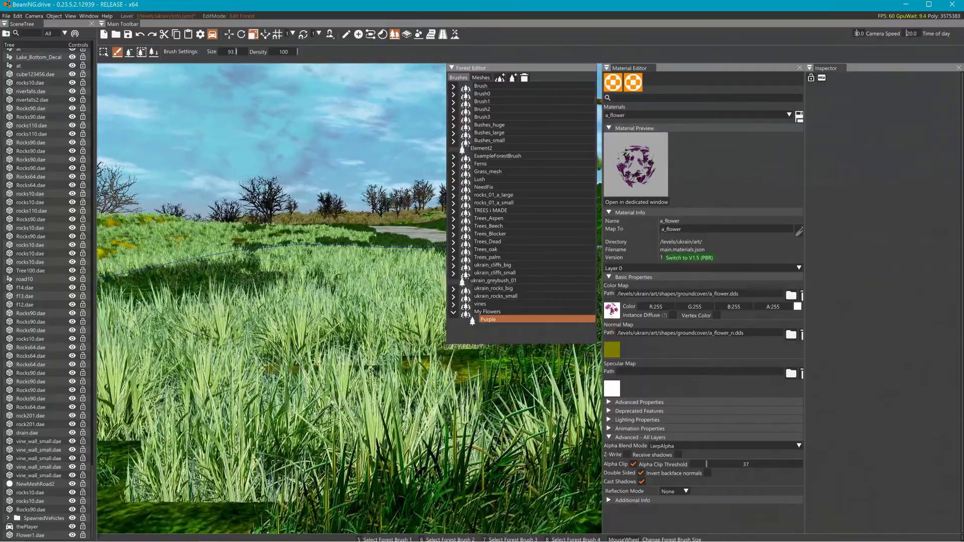
right_drag(349, 394, 349, 395)
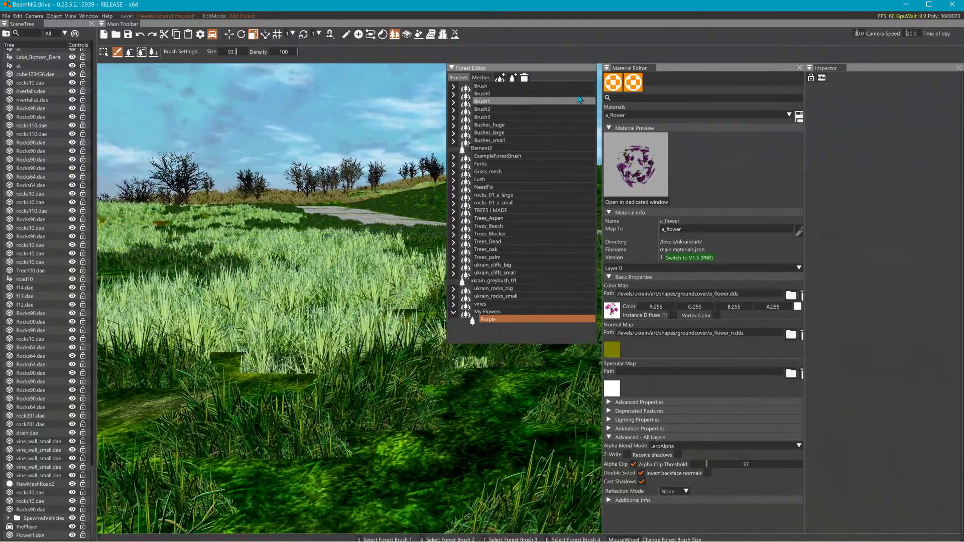
click(452, 67)
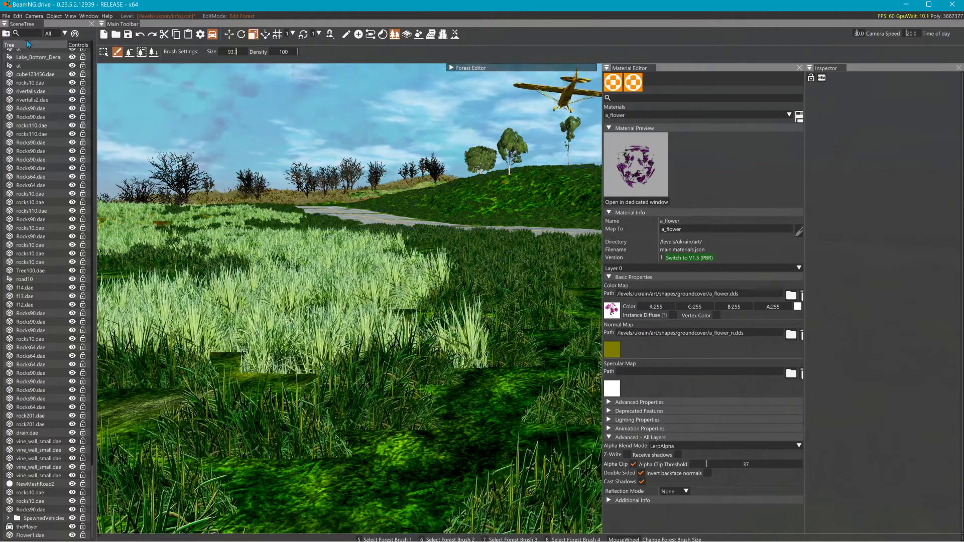
Step: Search the scene tree for ground cover objects and clear the search to return to the full list
click(36, 38)
text(gr)
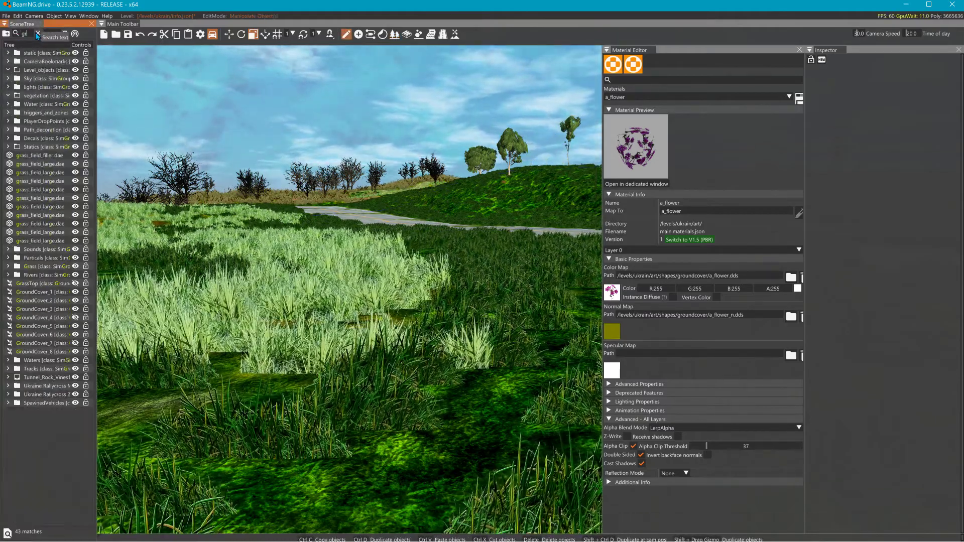
text(oun)
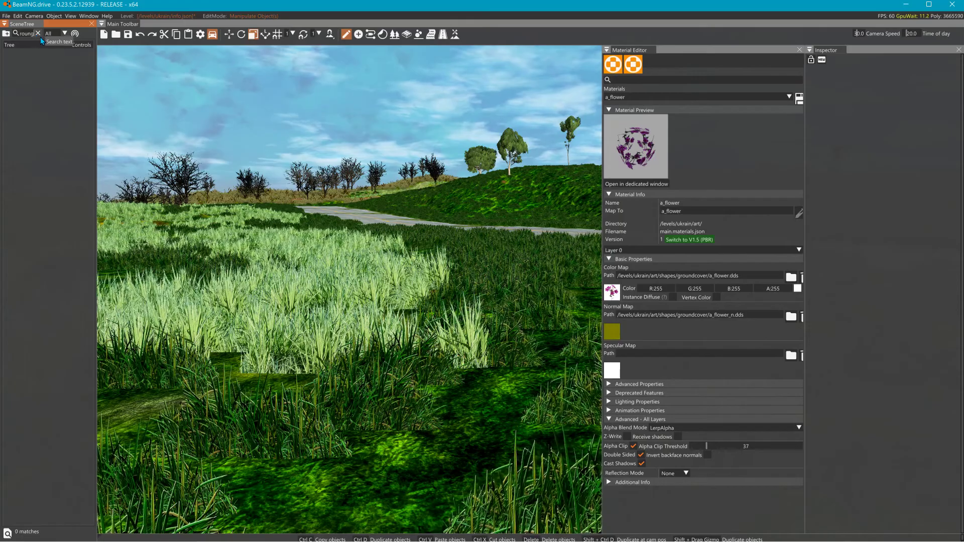
click(39, 34)
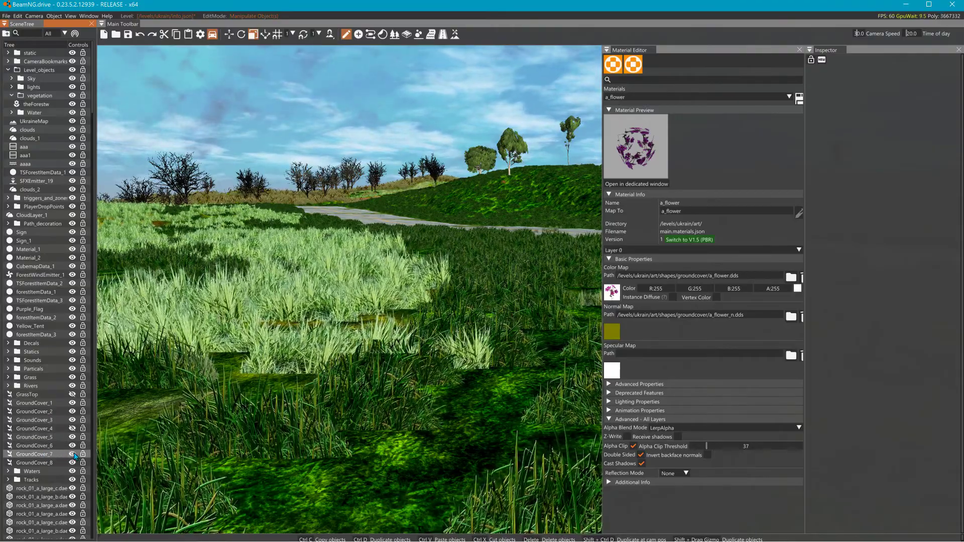
Step: Set GroundCover_7's maxElements to 50000 and expand its Types down to entry [0]
right_drag(216, 409, 297, 395)
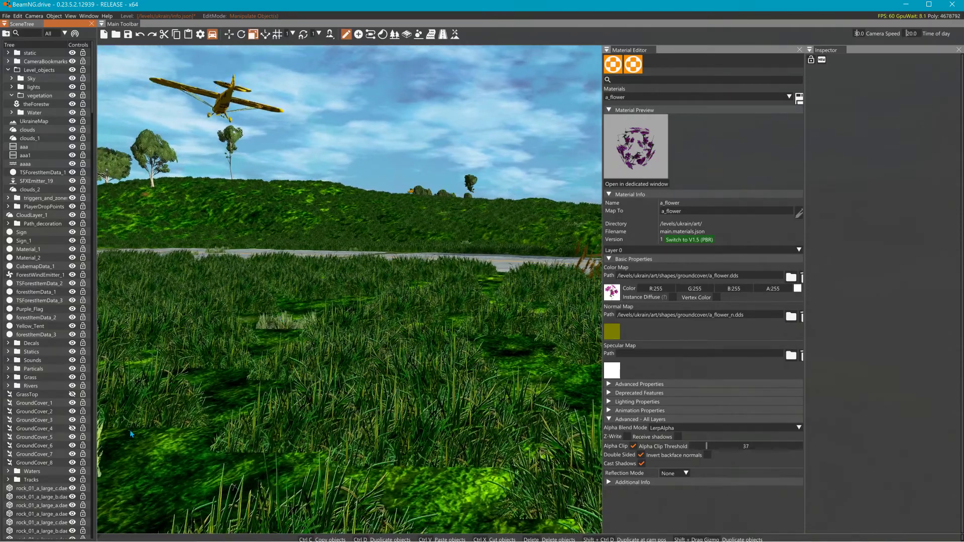
click(47, 455)
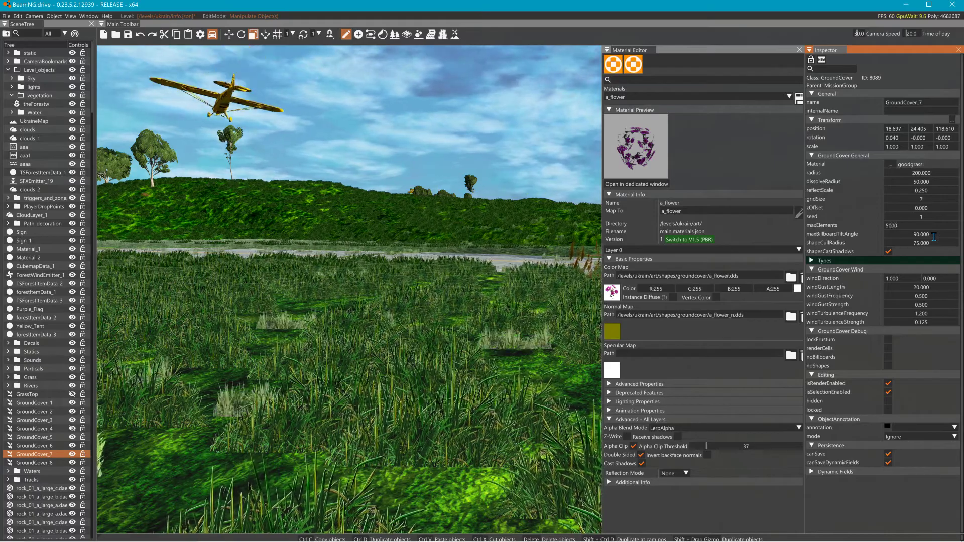
text(0)
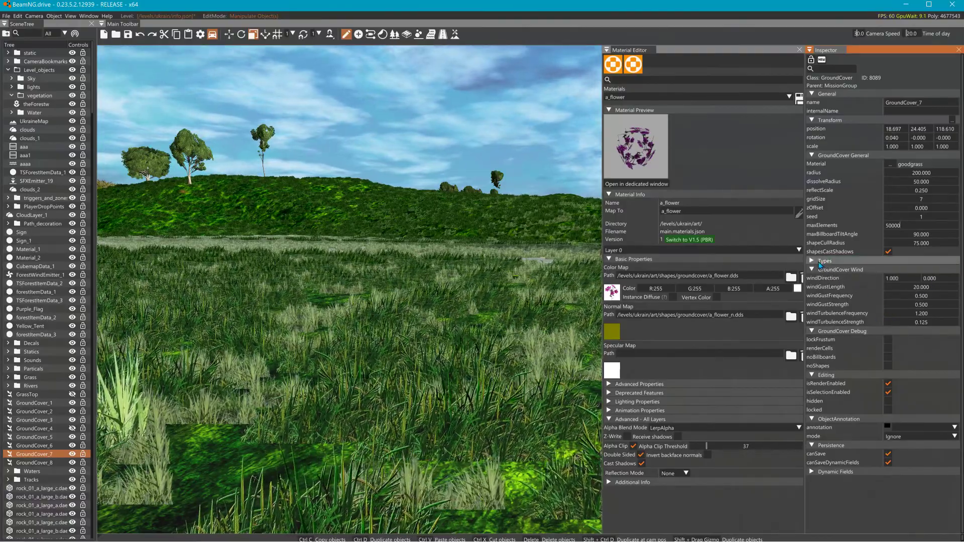
click(814, 262)
click(815, 270)
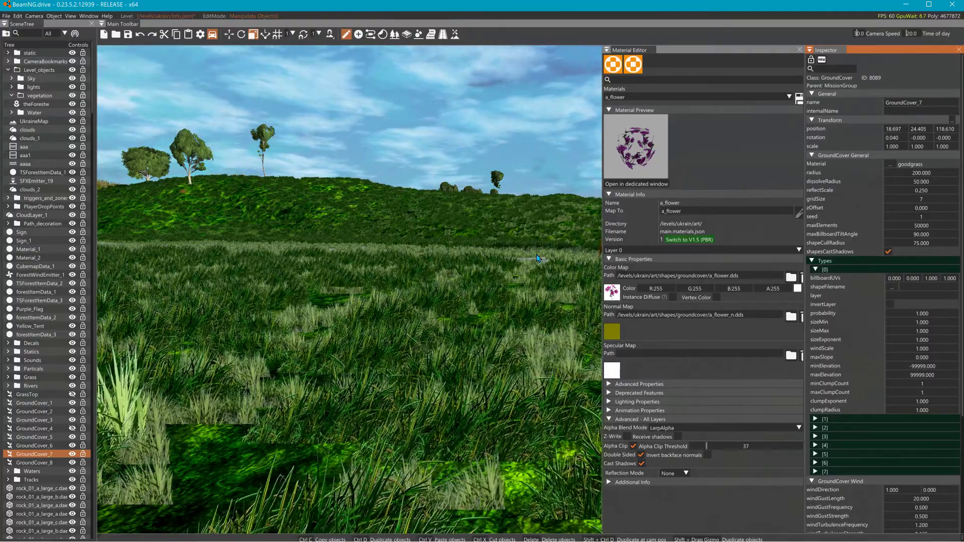
Step: Paint a patch of the field with the Grass3 terrain material, and pick Grass4 and finally Grass1 for comparison
click(455, 34)
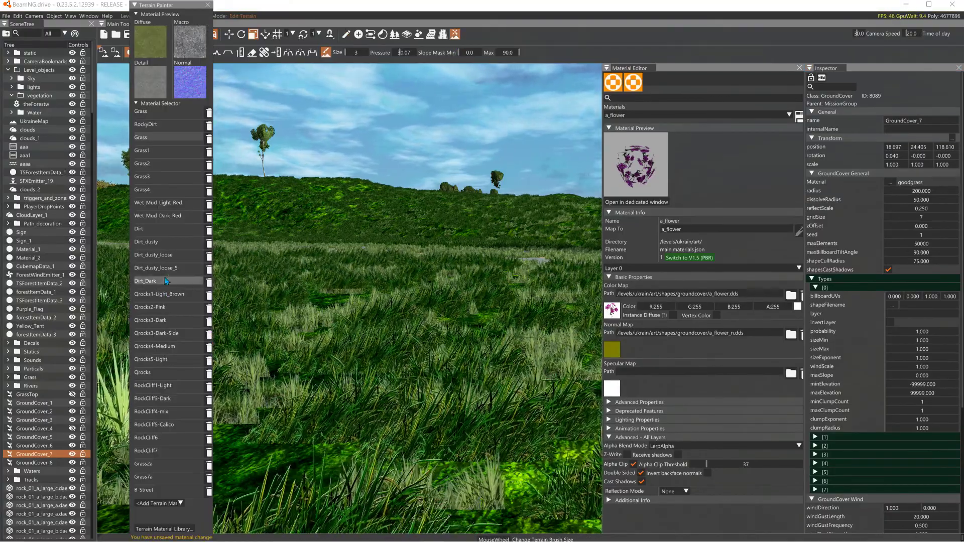
click(151, 176)
drag(369, 312, 357, 314)
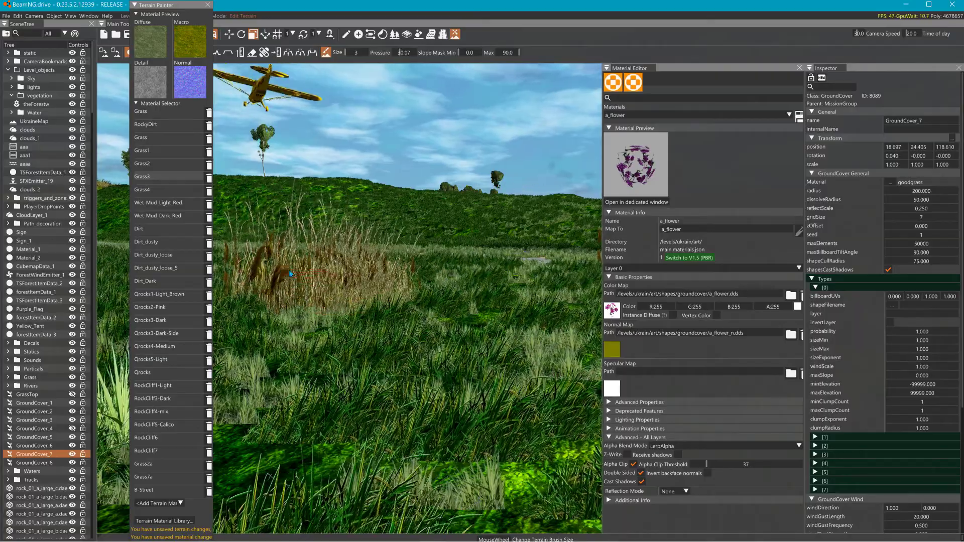
click(170, 190)
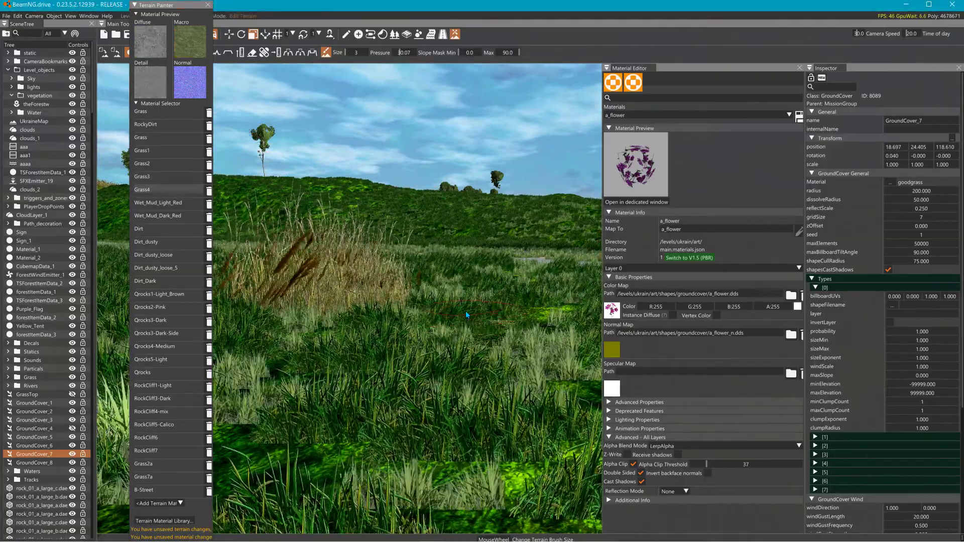
click(141, 149)
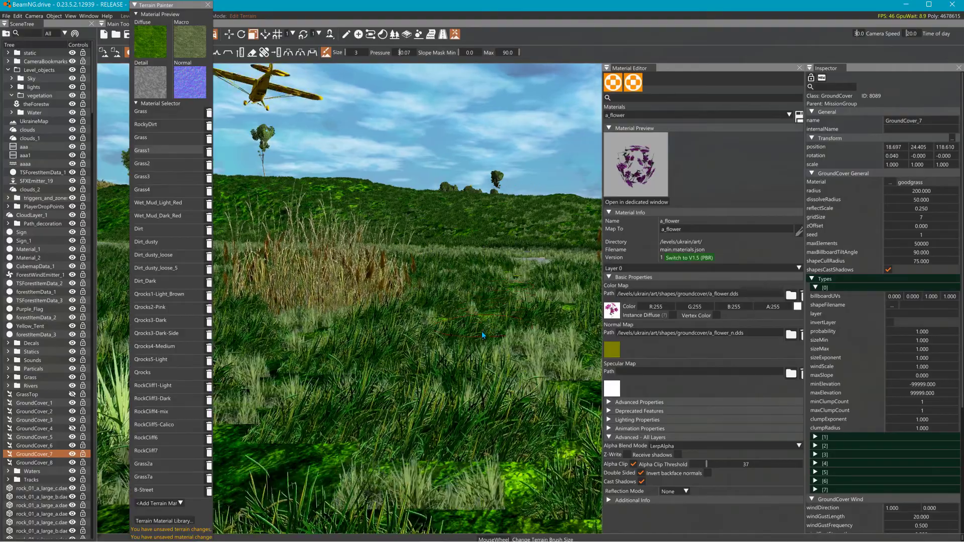
Step: Set the layer of GroundCover_7's type [0] to Grass1
click(913, 315)
text(gr)
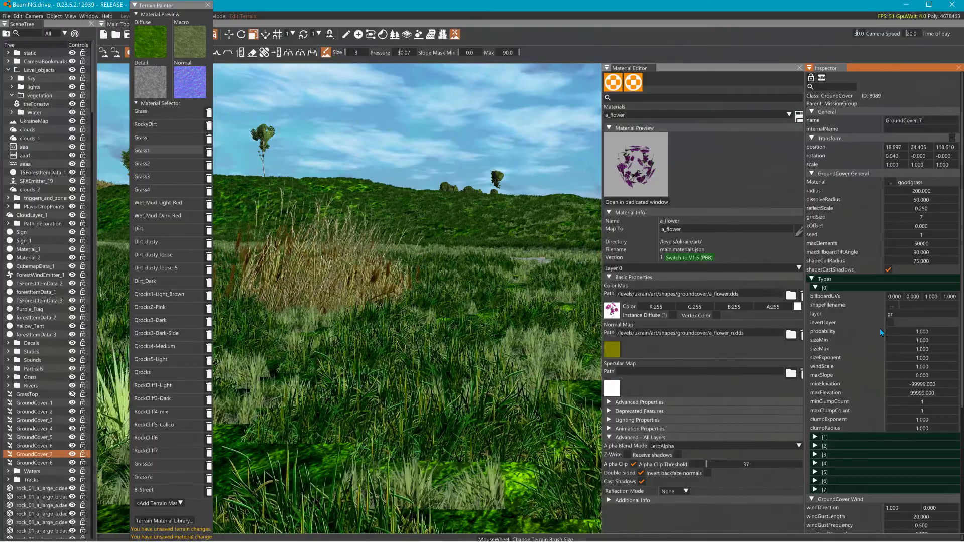
drag(910, 315, 878, 315)
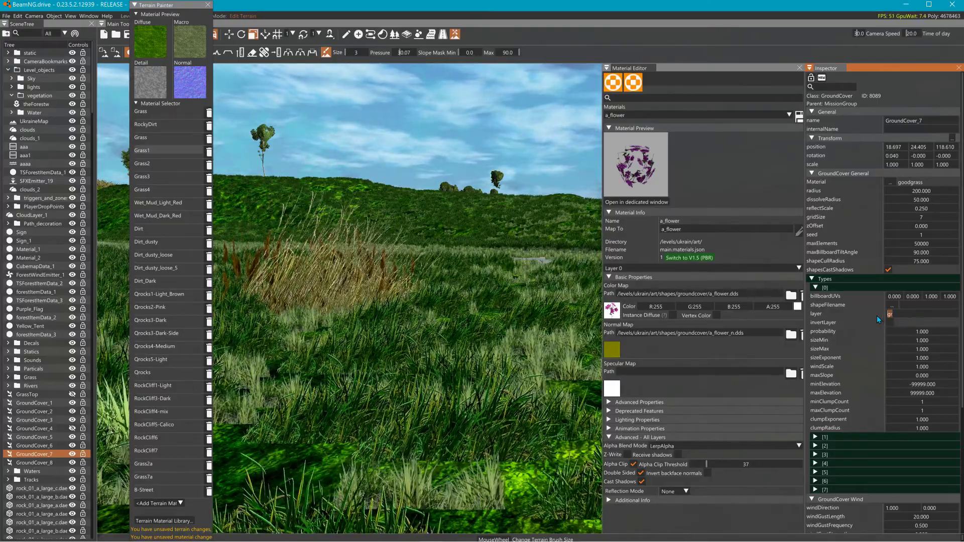
text(Grass1)
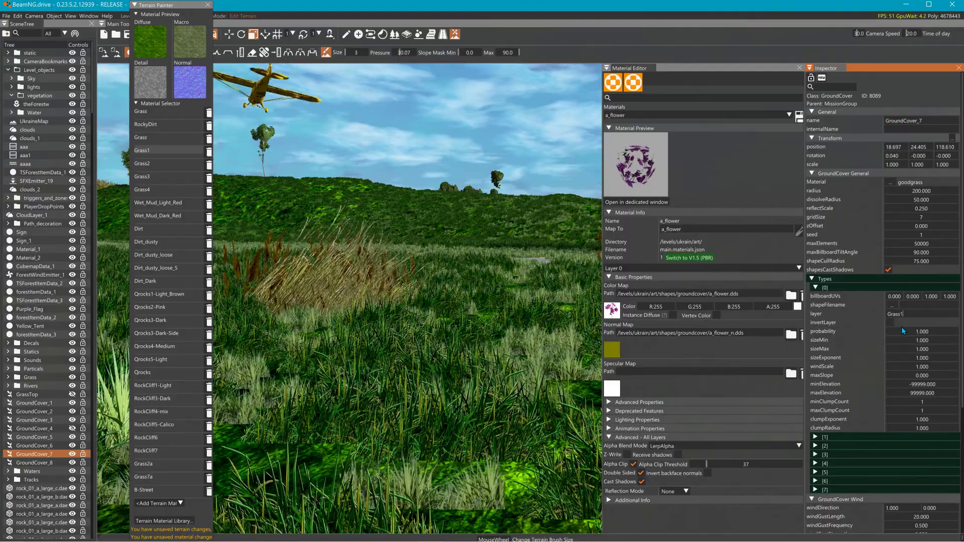
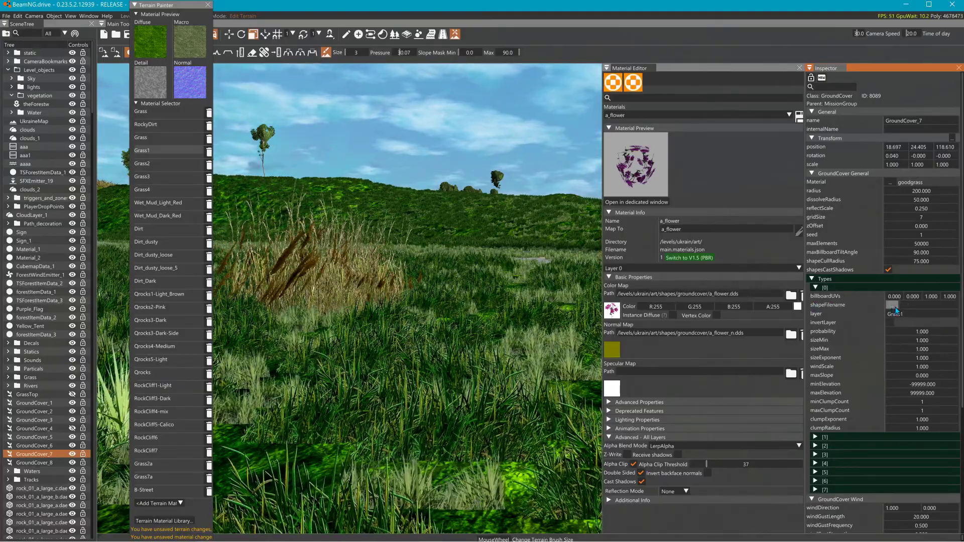
Step: Assign Flower1.dae from /Levels/Ukrain/art/shapes/groundcover/ as the shapeFilename of GroundCover_7's type [0]
click(892, 306)
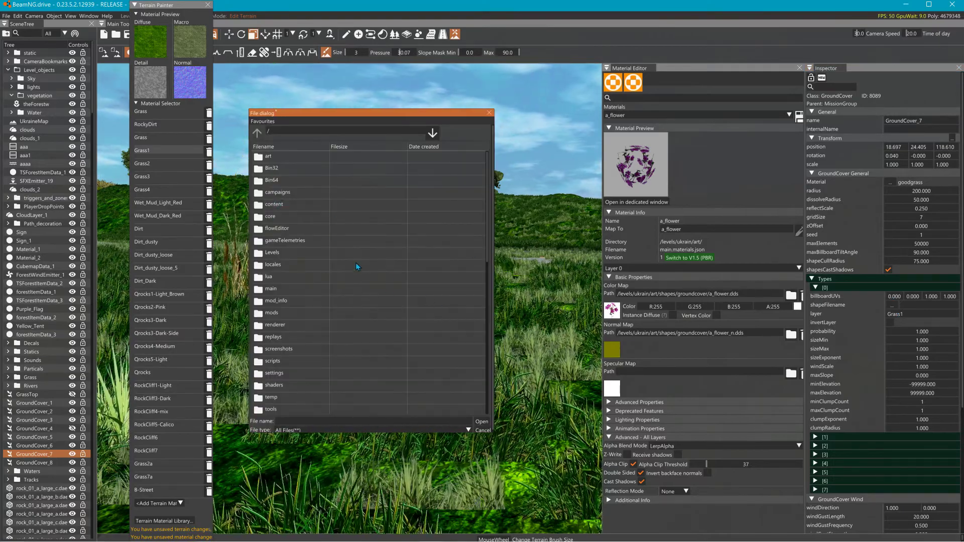
double_click(290, 254)
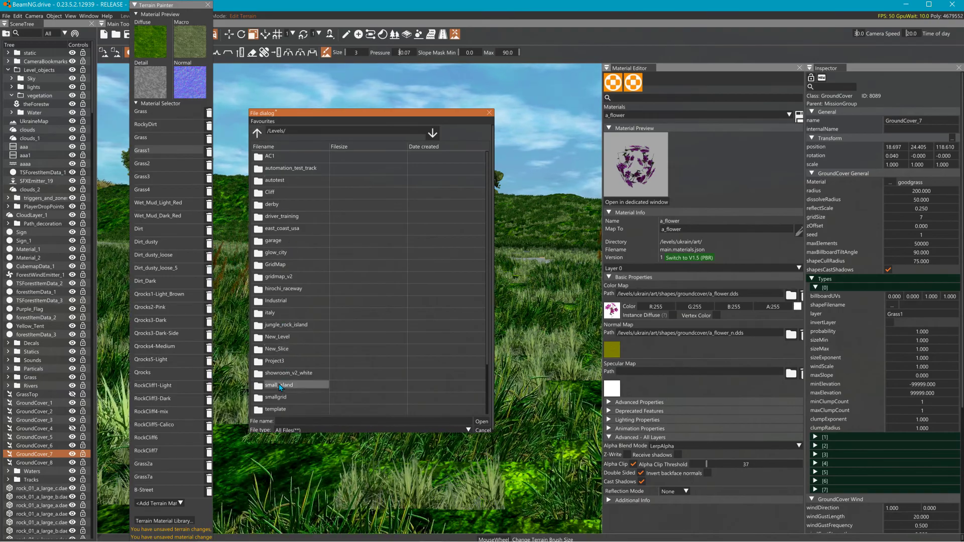
scroll(279, 384, down, 2)
double_click(272, 360)
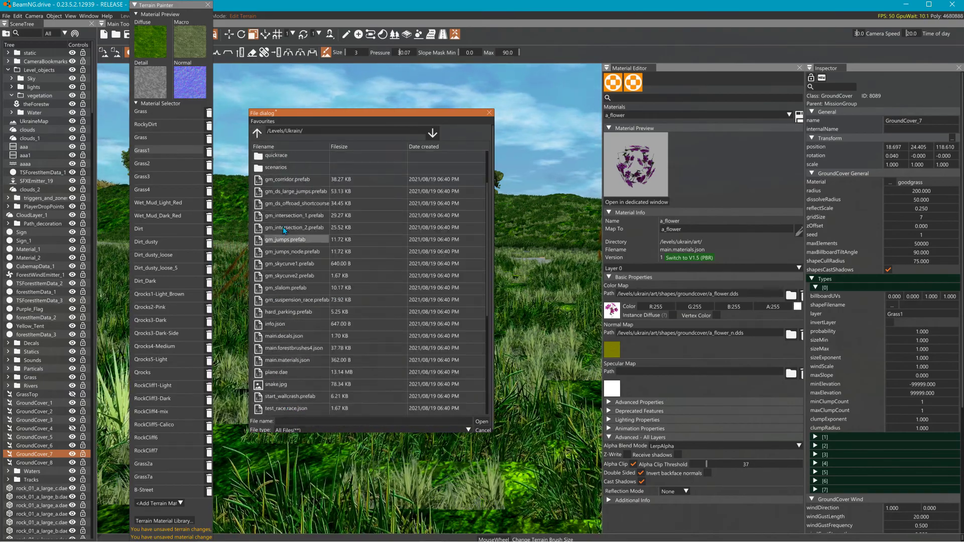
double_click(276, 157)
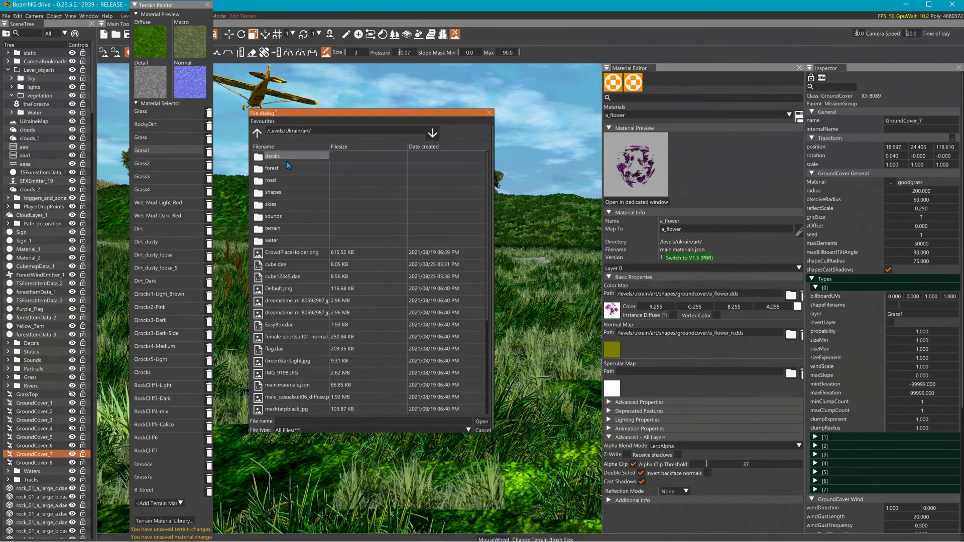
double_click(278, 195)
double_click(279, 171)
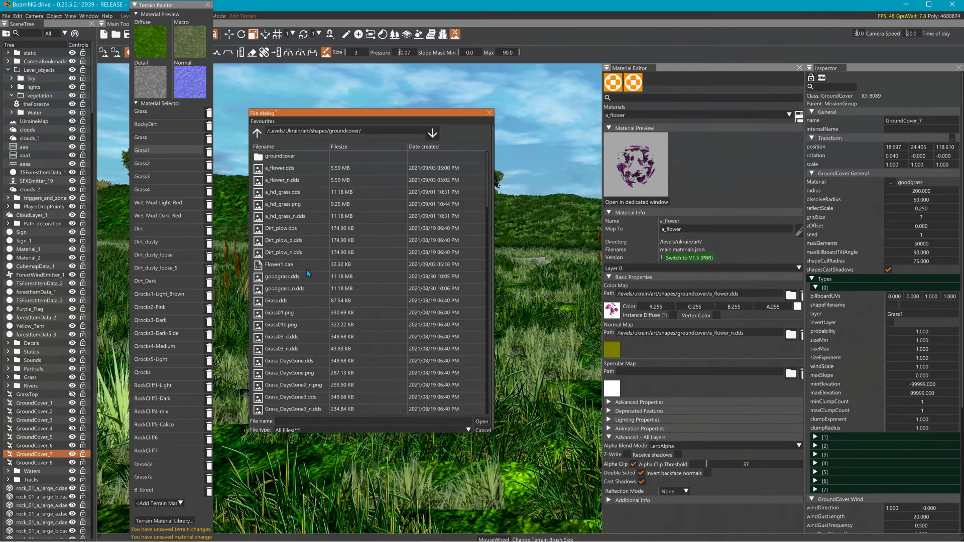
click(282, 264)
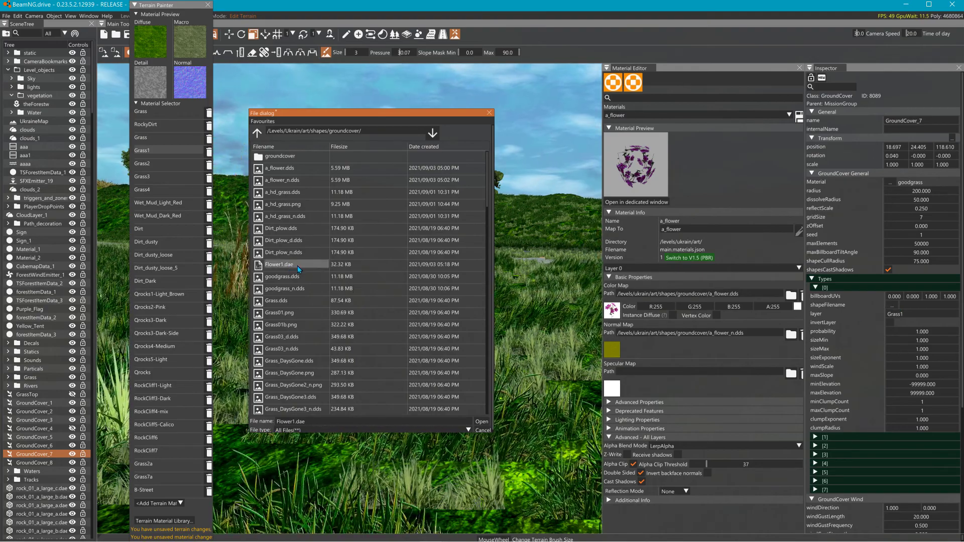
click(481, 421)
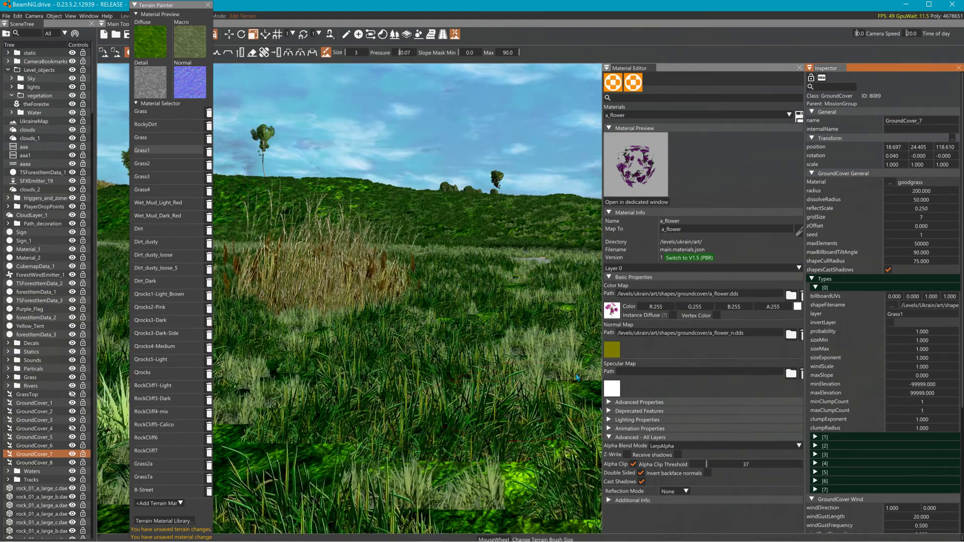
Step: Enable lockFrustum on GroundCover_7, and set type [0]'s sizeMin to 2.7 and sizeMax to 4.3
scroll(873, 413, down, 5)
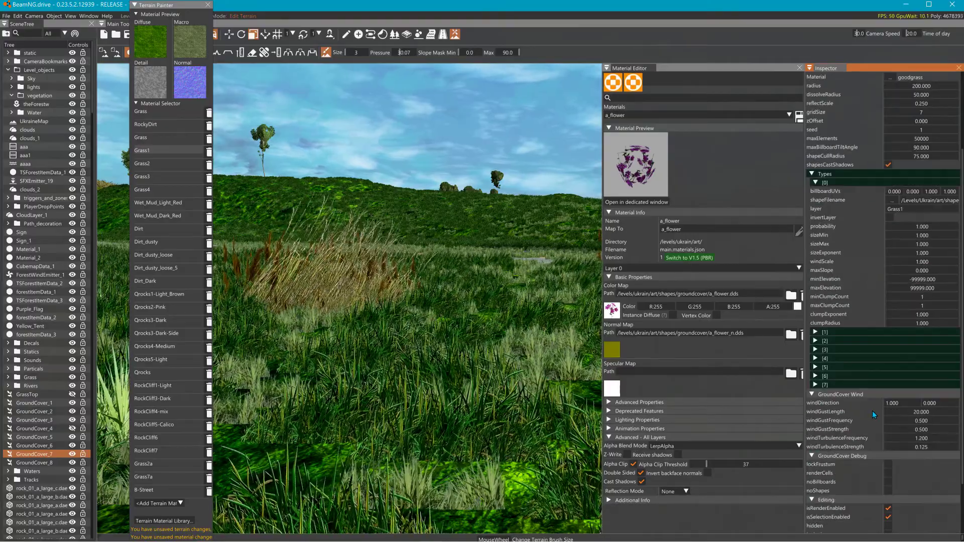
scroll(872, 410, down, 2)
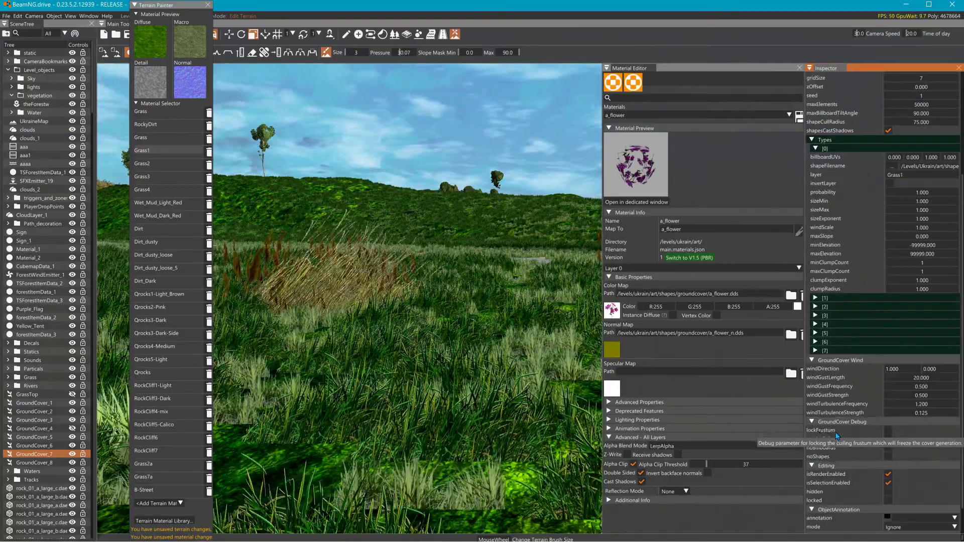
click(888, 430)
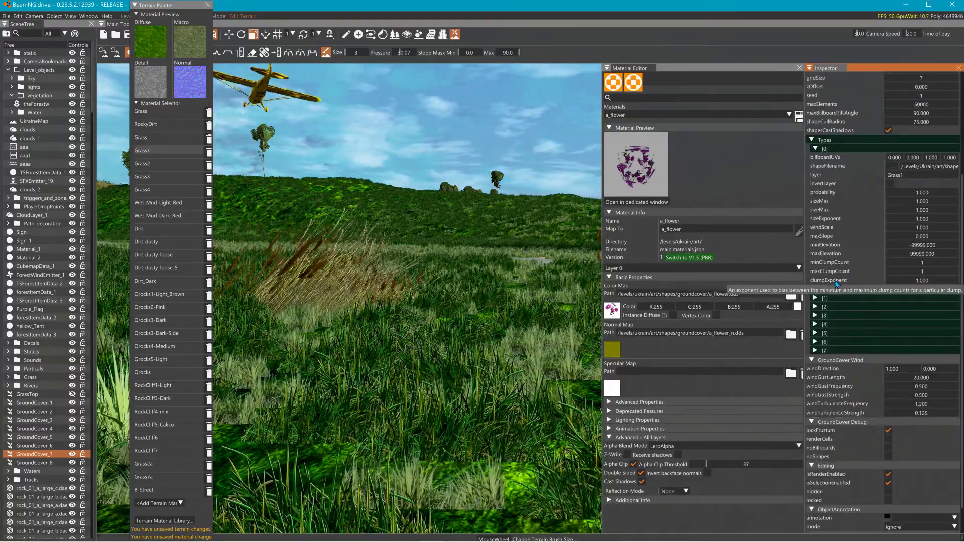
scroll(882, 275, up, 6)
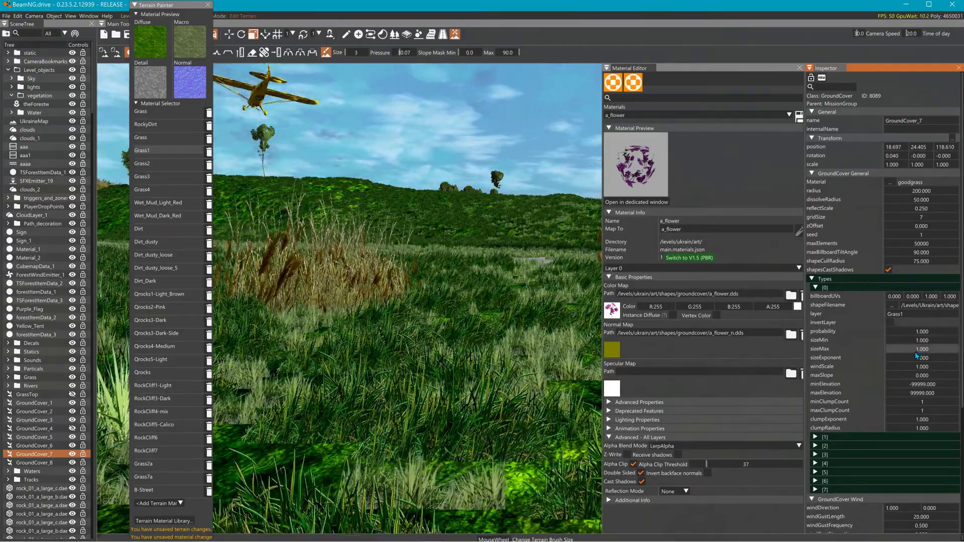
drag(915, 352, 917, 353)
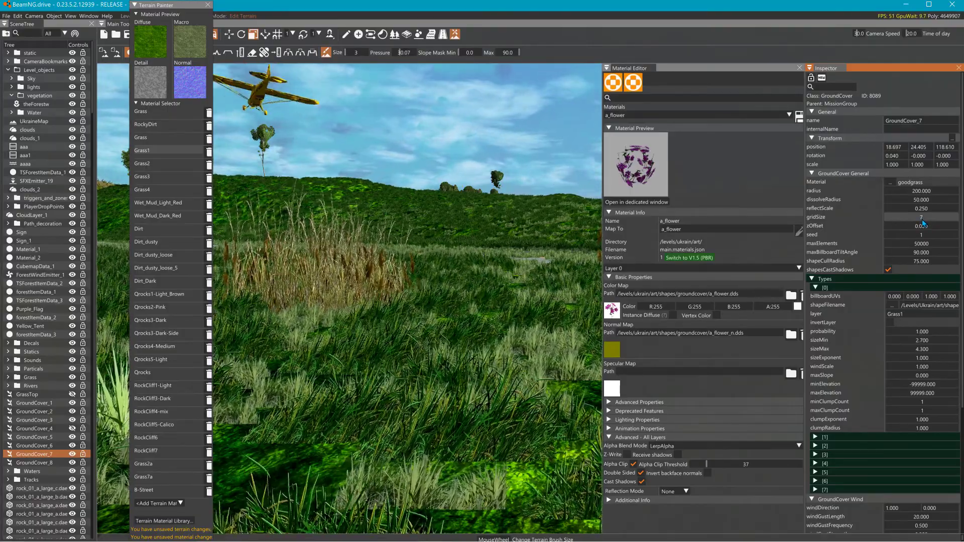
Step: Set GroundCover_7's gridSize to 6 and then to 7 to regenerate the flower cover
double_click(922, 219)
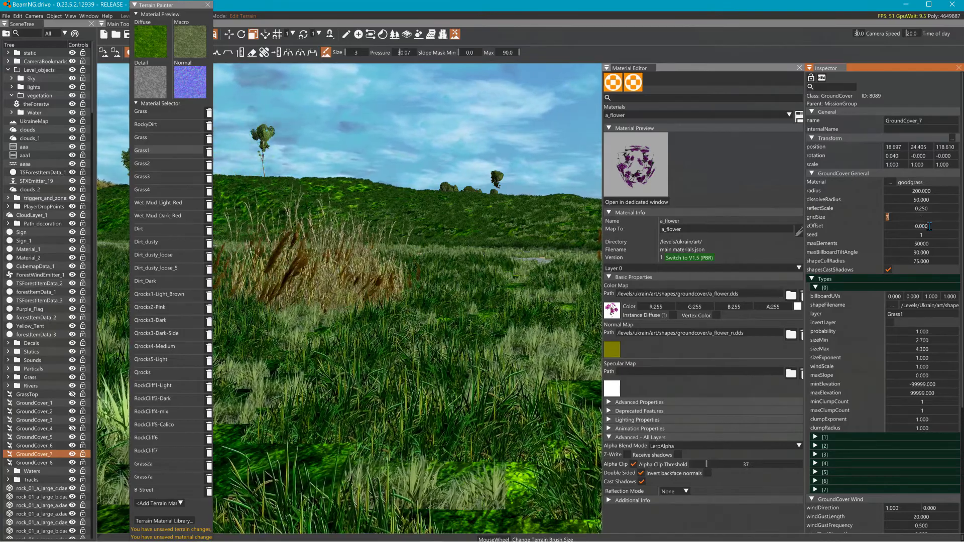
text(6)
key(Return)
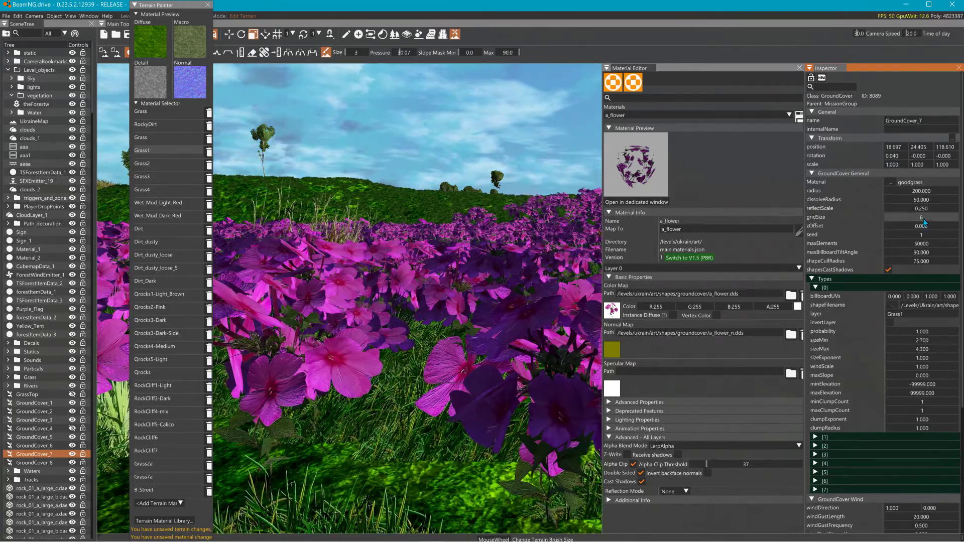
double_click(925, 217)
text(7)
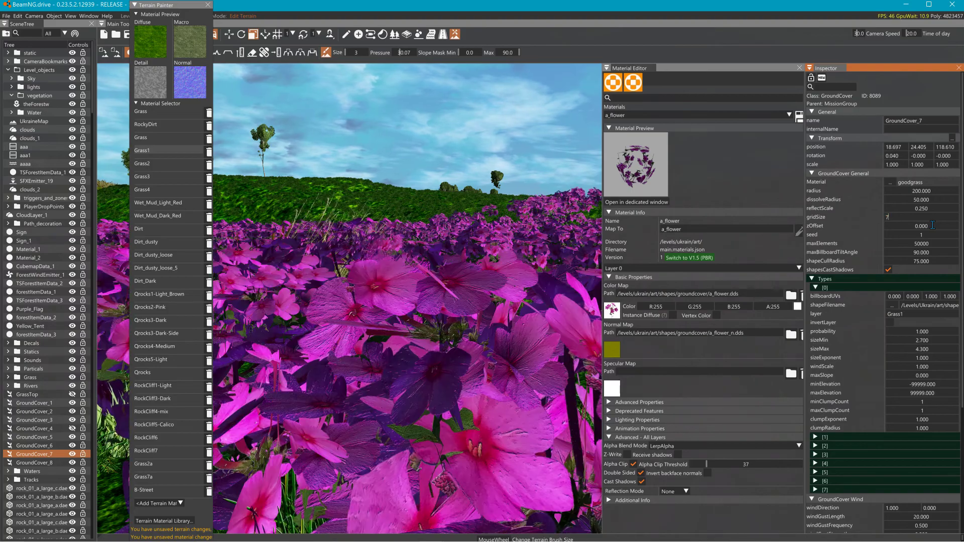
Step: Pick Grass2 for comparison, return to Grass1, and paint a Grass1 patch on the grassy slope beside the dirt track
right_drag(351, 224, 422, 306)
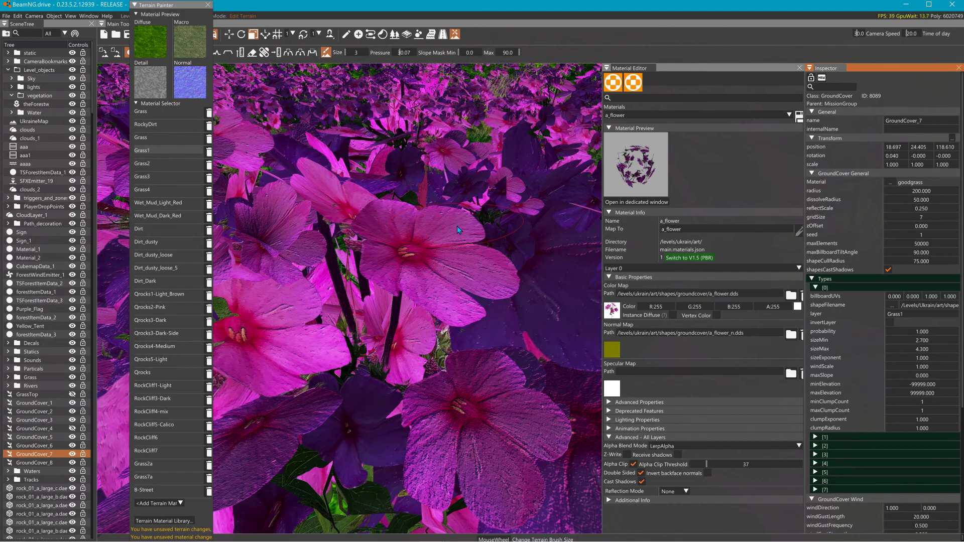
key(s)
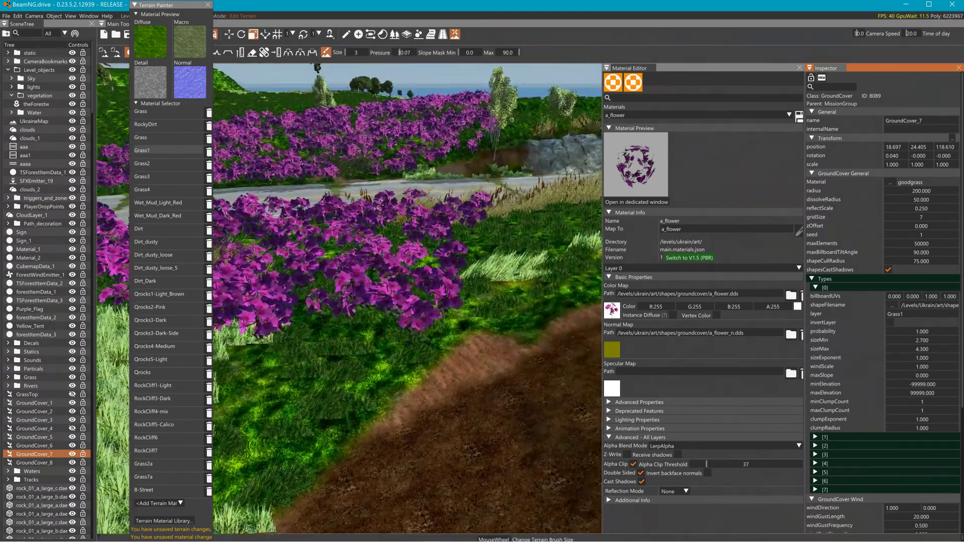
key(w)
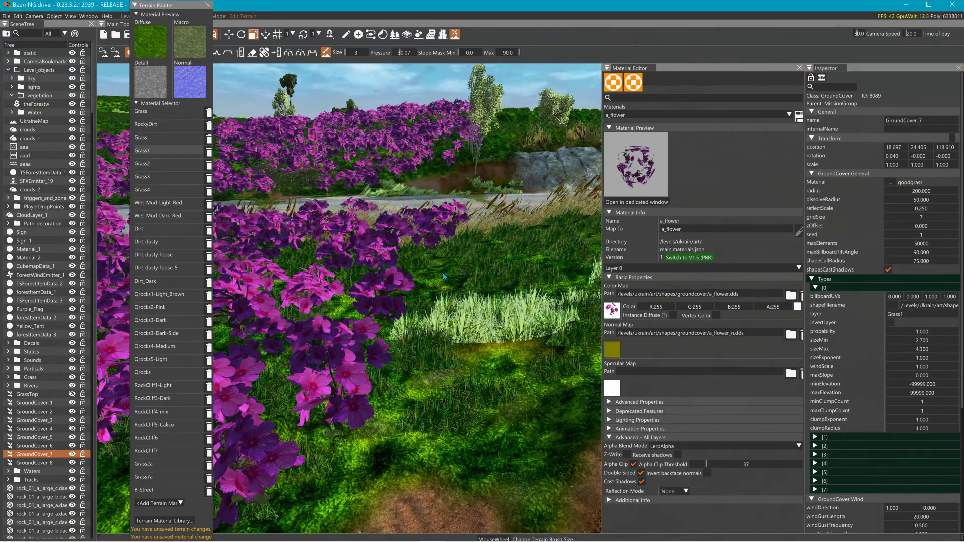
right_drag(439, 284, 446, 217)
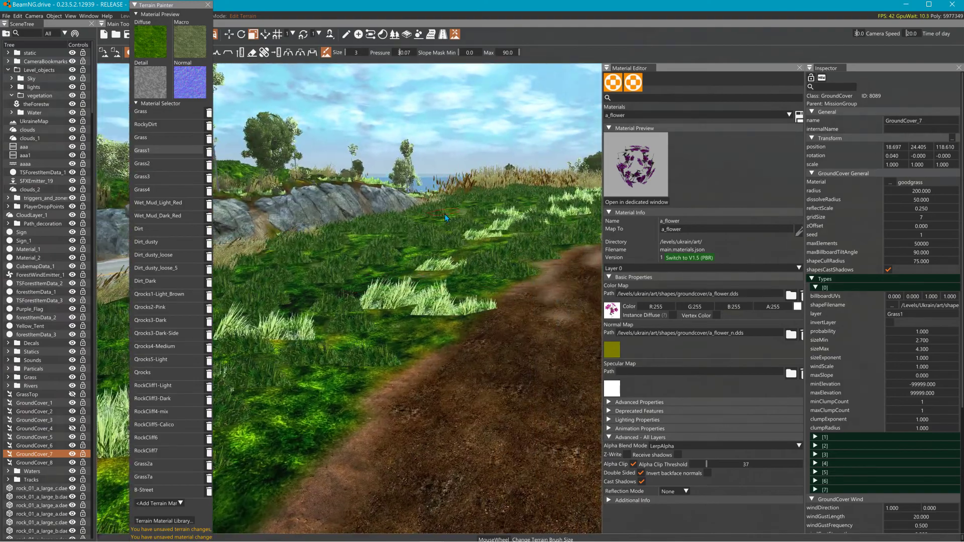
click(153, 163)
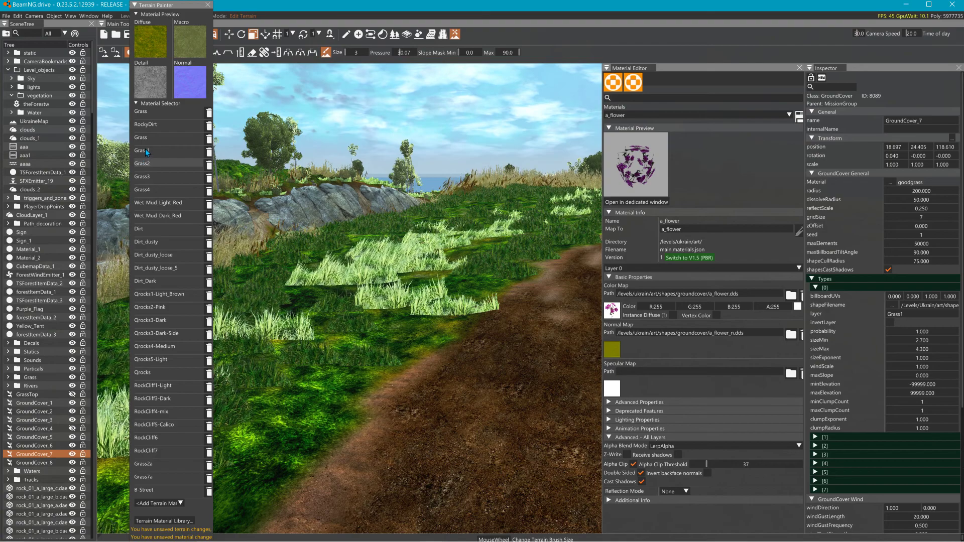
click(145, 150)
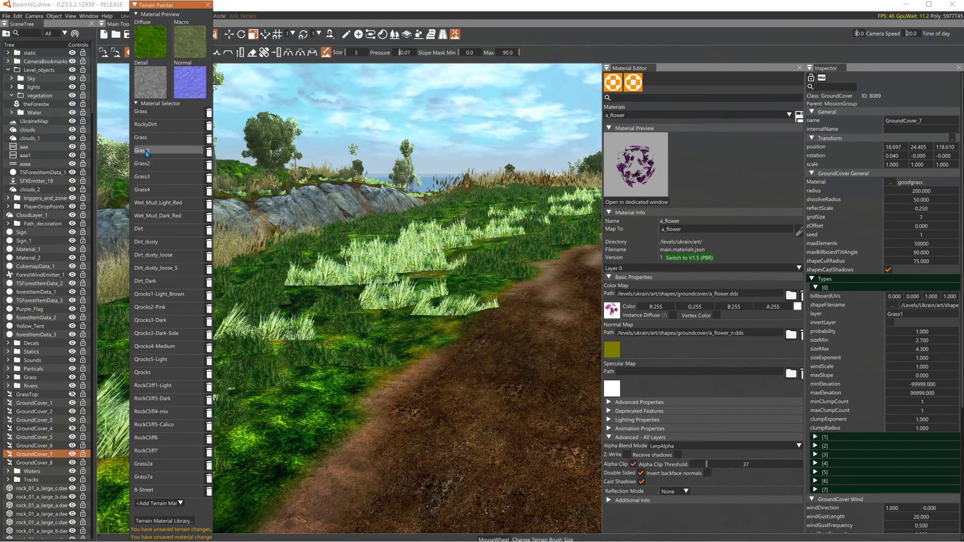
click(520, 224)
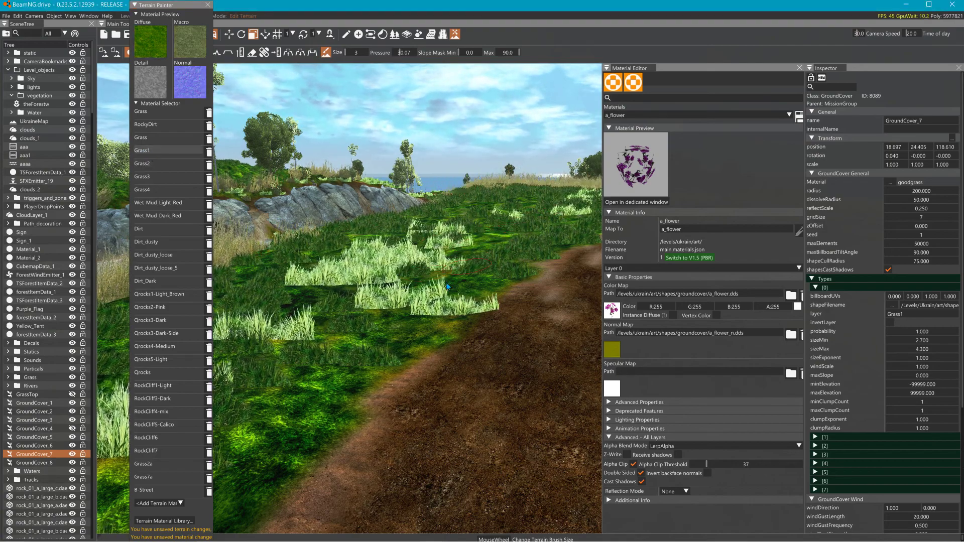
Step: Paint Grass1 across the dirt track near the GroundCover_7 marker and enlarge the terrain brush to size 9
key(s)
right_drag(404, 279, 486, 278)
mouse_move(486, 277)
mouse_down()
mouse_move(532, 282)
mouse_move(454, 257)
mouse_up()
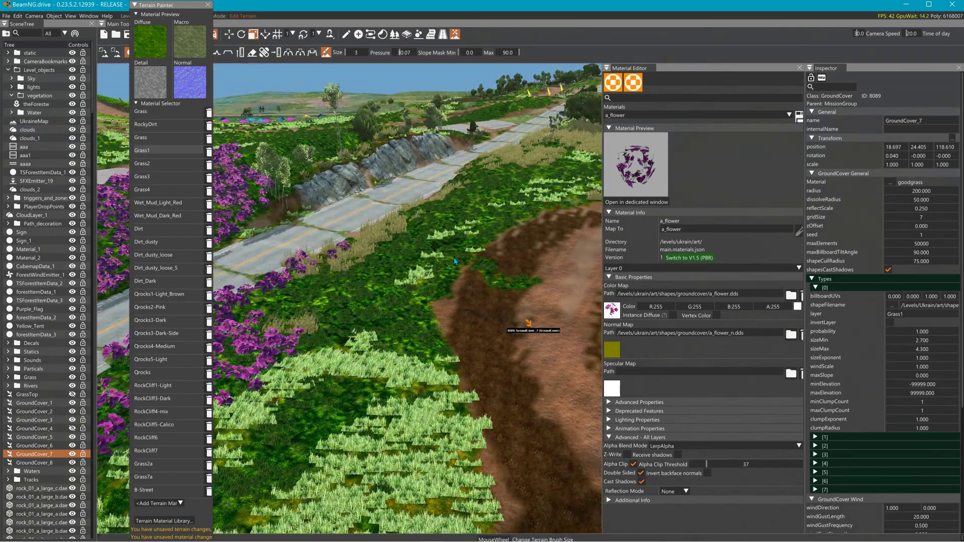
key(w)
right_drag(504, 220, 617, 290)
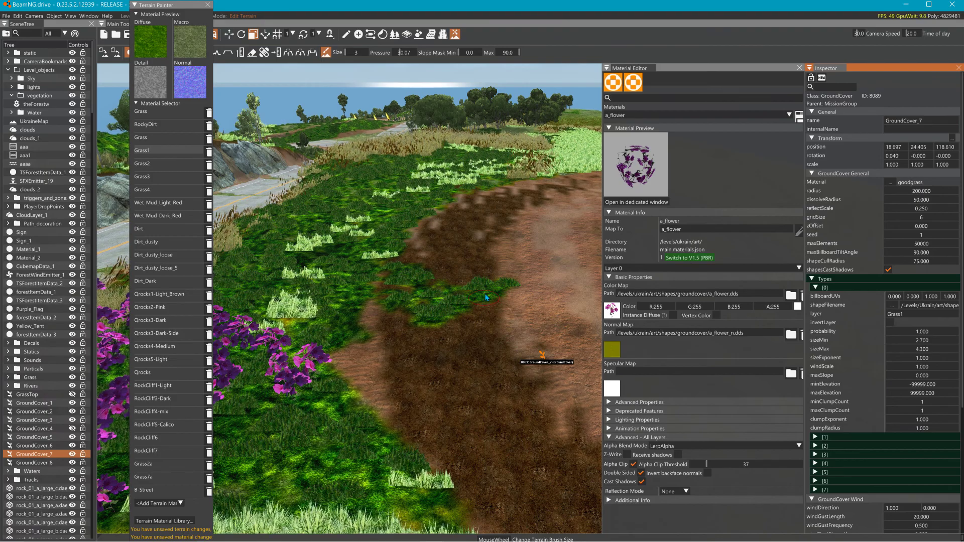
click(453, 276)
mouse_move(420, 338)
mouse_down()
mouse_move(432, 330)
mouse_move(510, 341)
mouse_move(453, 309)
mouse_move(465, 232)
mouse_up()
scroll(465, 233, up, 6)
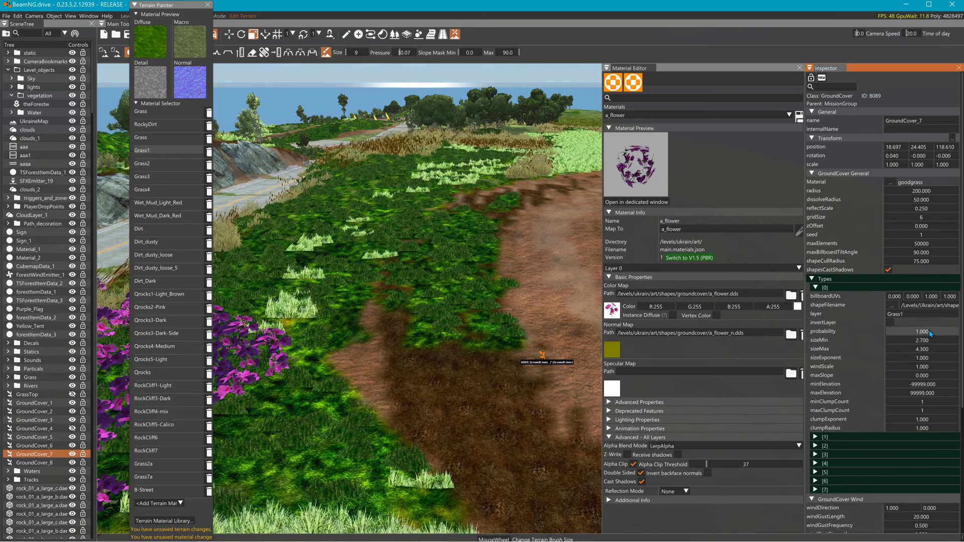
Step: Set the probability of GroundCover_7's type [0] to 3.9
right_drag(413, 311, 451, 292)
key(s)
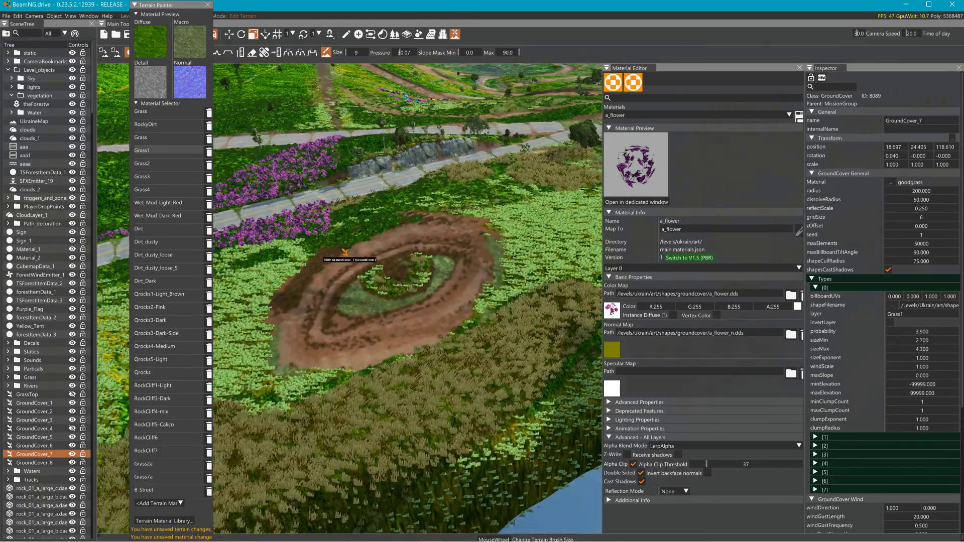
right_drag(301, 232, 262, 243)
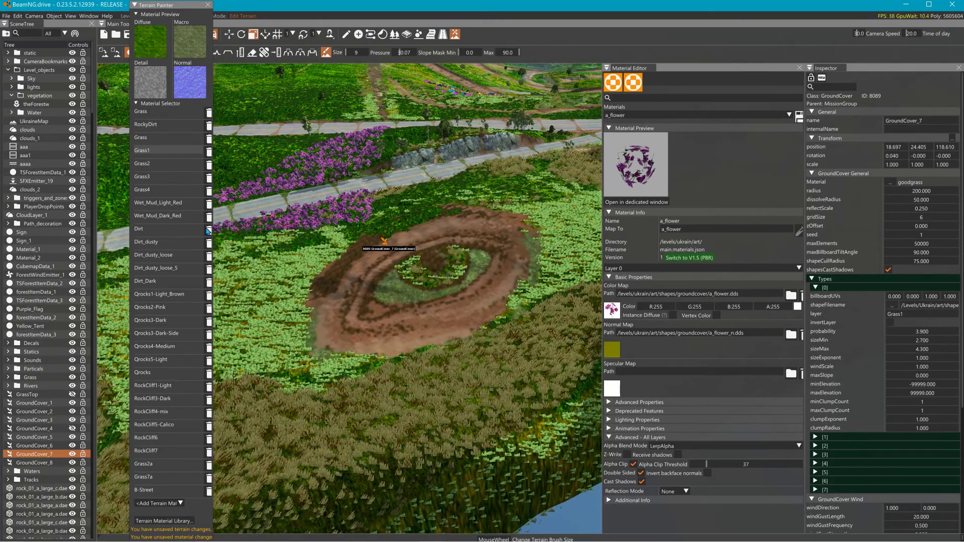
Step: Try painting the Grass2 terrain material over the grass between the dirt ring and the road, and switch back to Grass1
click(141, 163)
click(300, 242)
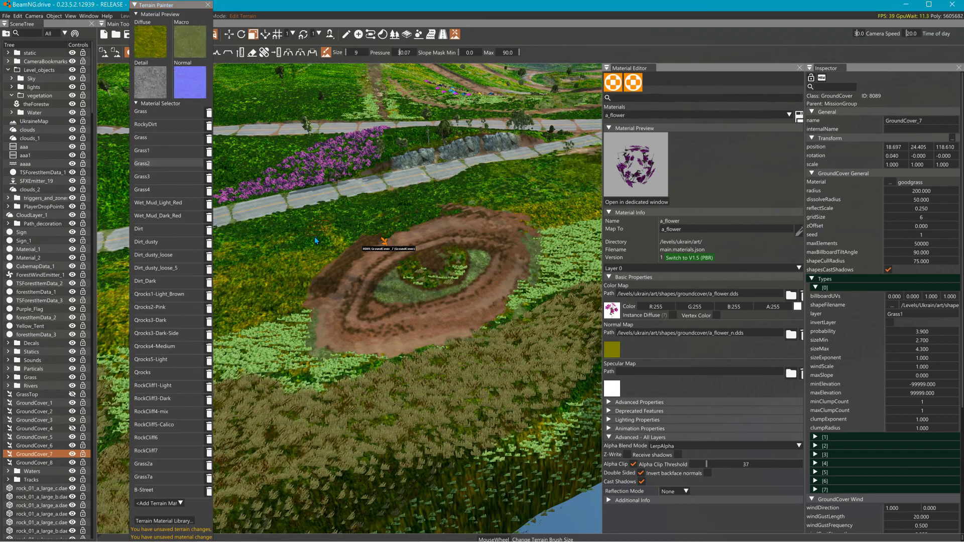
click(153, 153)
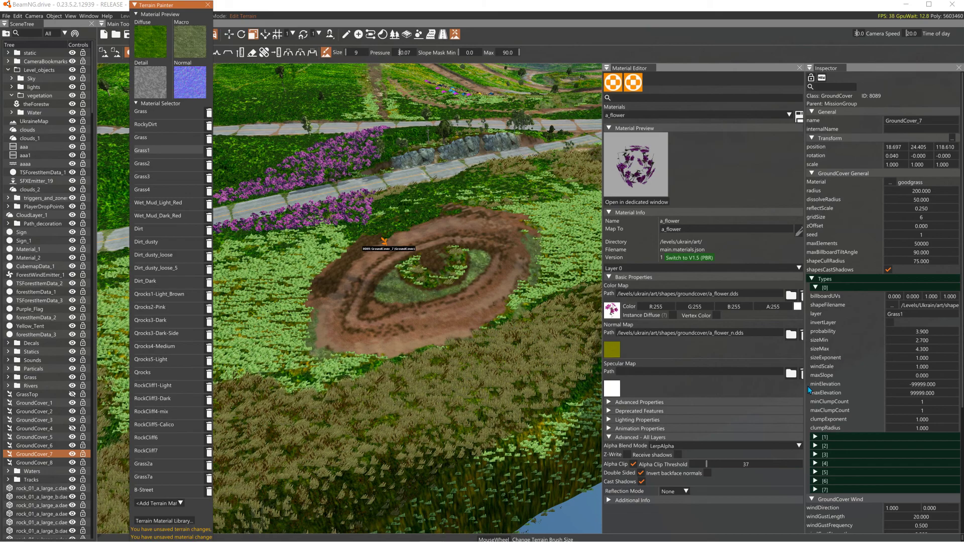
Step: Set the layer of type [0] to Grass2, select the Grass2 terrain material, and readjust gridSize to refresh the ground cover
click(815, 437)
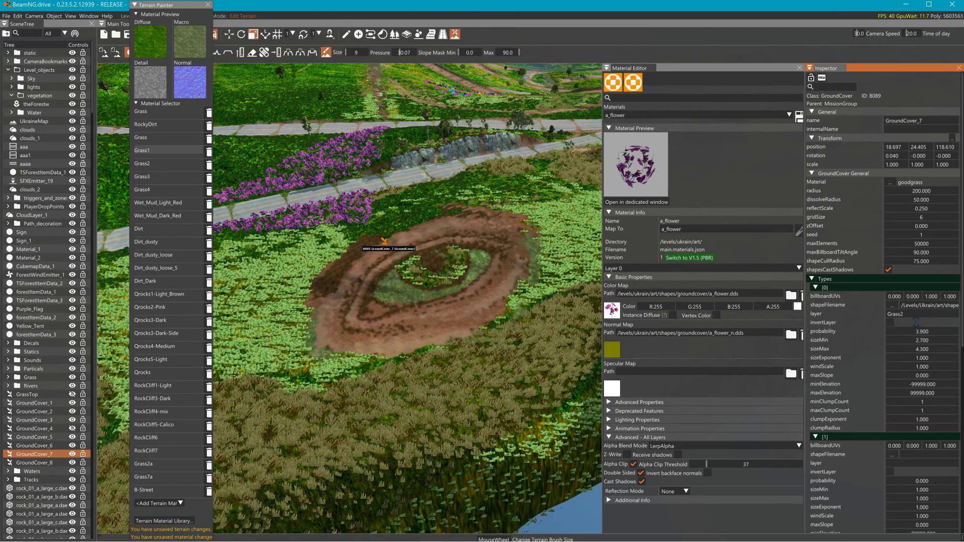
click(170, 164)
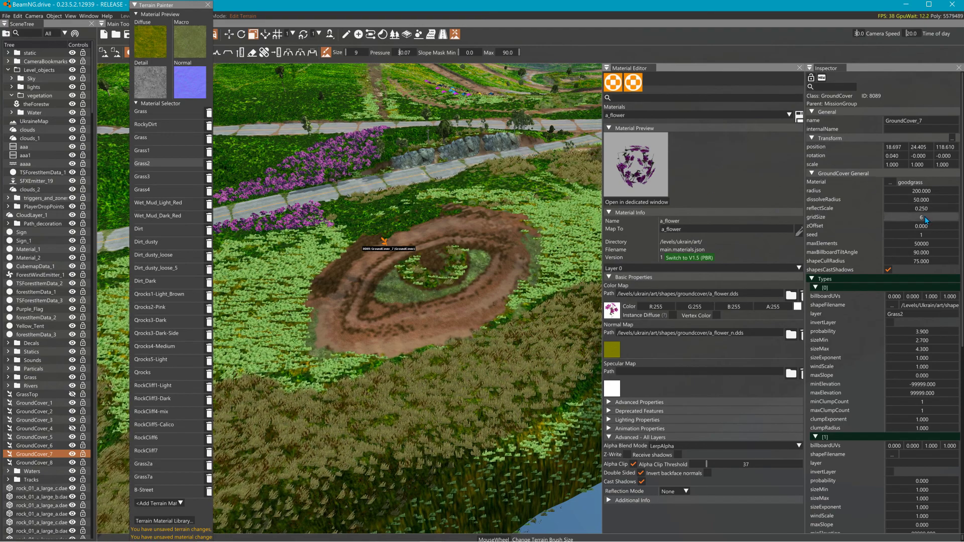
drag(927, 218, 931, 220)
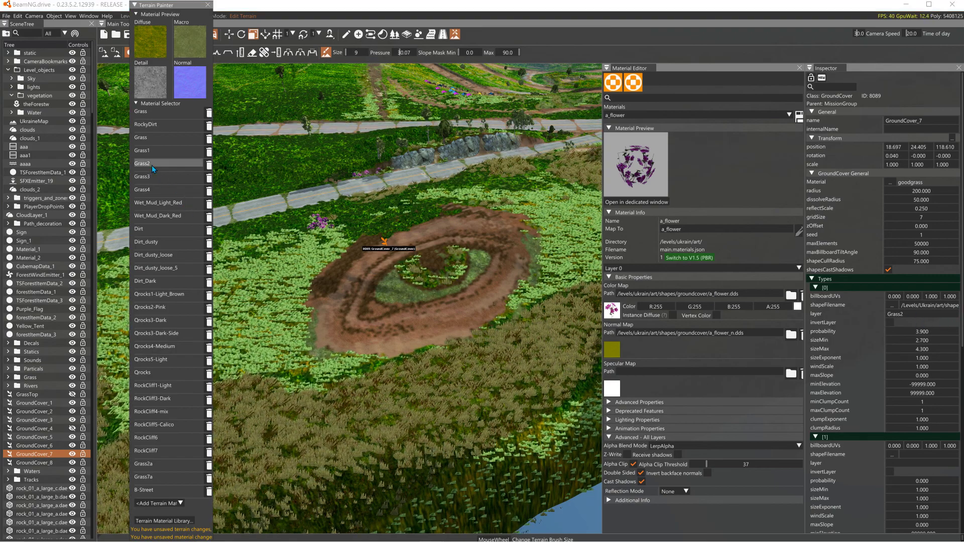
Step: Paint the Grass2 terrain material over the grass beside the dirt ring and in a strip along the roadside
click(283, 264)
mouse_move(283, 264)
mouse_down()
mouse_move(336, 215)
mouse_move(287, 232)
mouse_up()
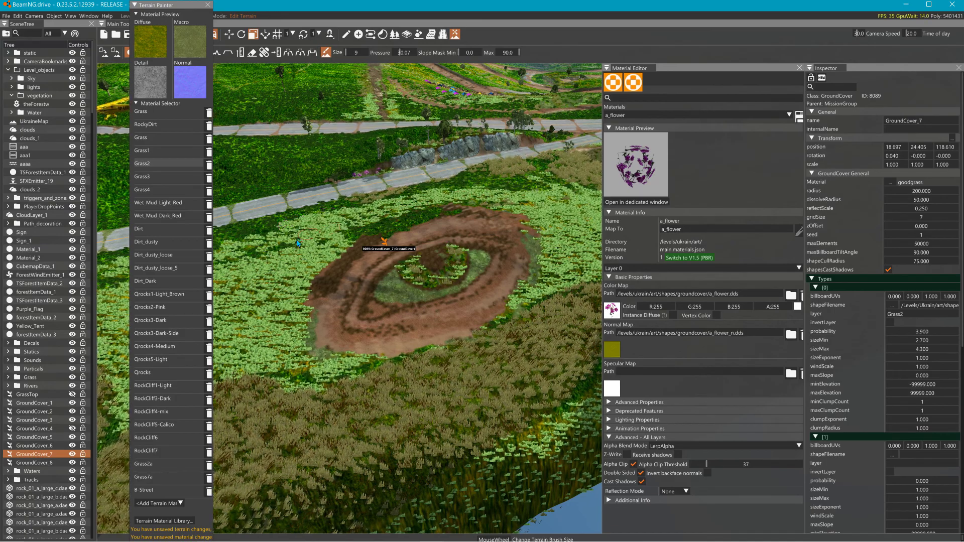
drag(265, 250, 240, 248)
right_drag(265, 247, 239, 256)
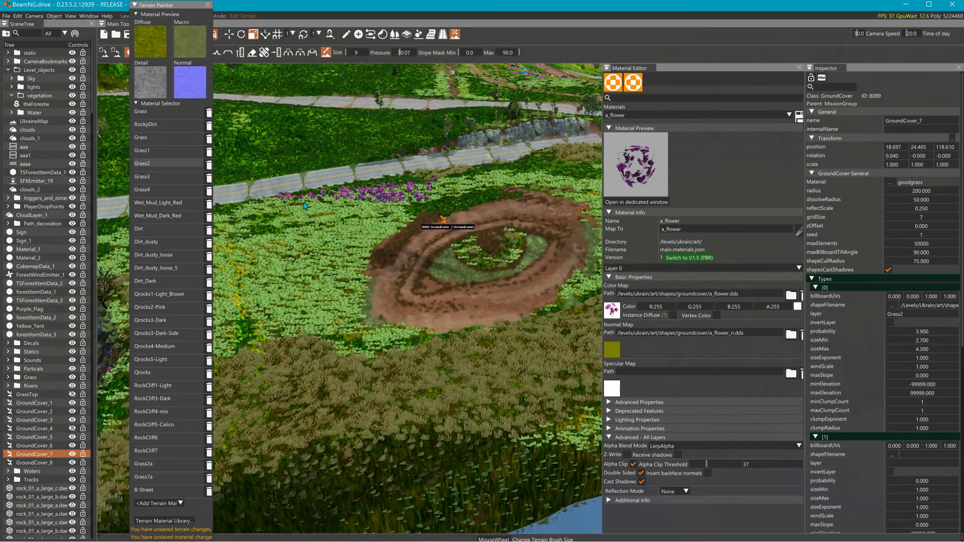
right_drag(367, 197, 362, 197)
mouse_move(362, 196)
mouse_down()
mouse_move(281, 179)
mouse_move(377, 181)
mouse_move(465, 154)
mouse_move(478, 173)
mouse_move(482, 138)
mouse_move(427, 163)
mouse_up()
mouse_move(427, 163)
right_down()
mouse_move(431, 118)
mouse_move(447, 107)
mouse_move(432, 150)
right_up()
key(w)
key(w)
key(s)
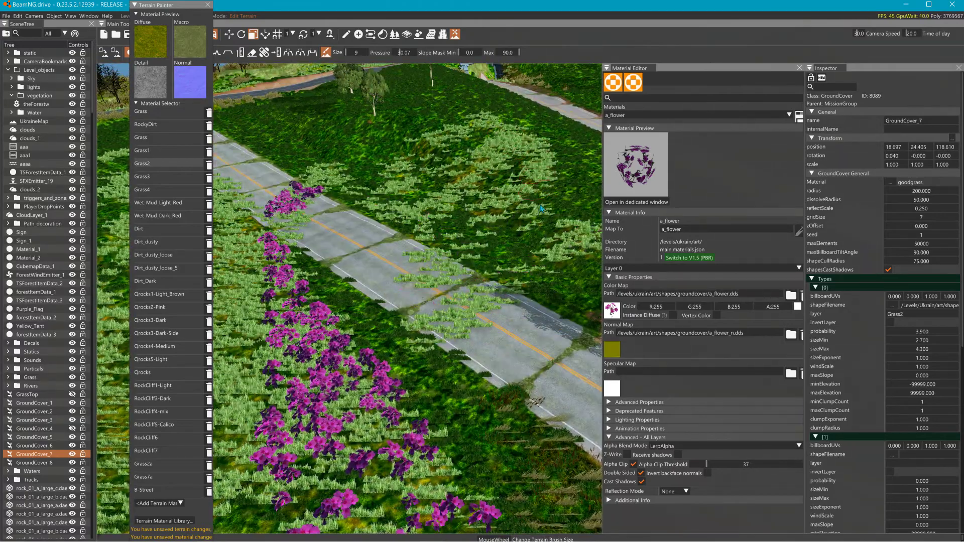
Step: Paint the Grass2 terrain material over the grass strip between the two dirt tracks, beside the advertising banners
key(w)
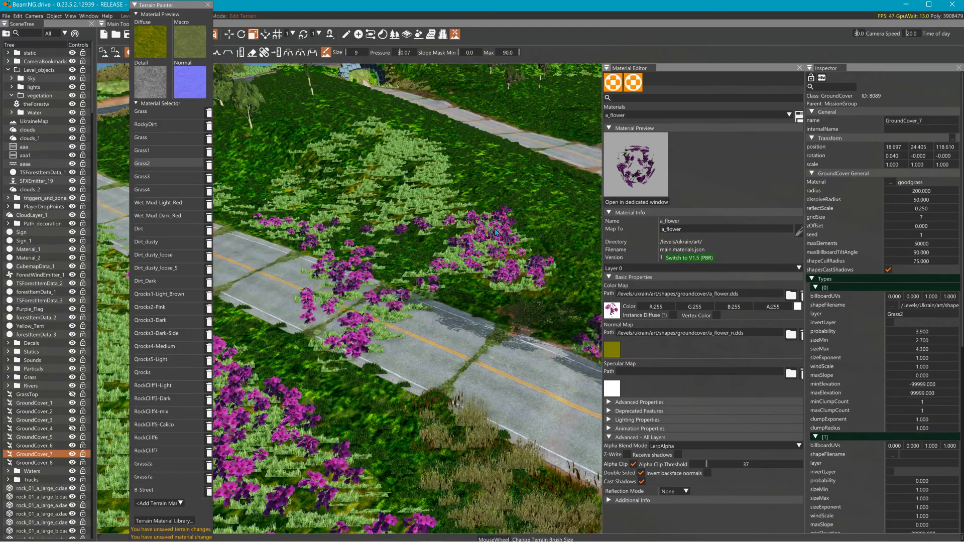
right_drag(447, 254, 424, 267)
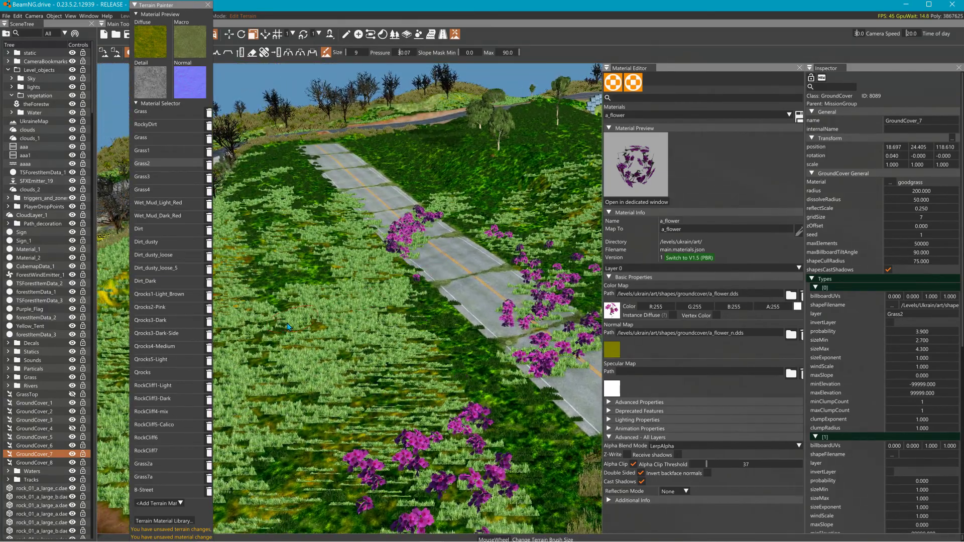
right_drag(288, 324, 445, 276)
key(w)
key(w)
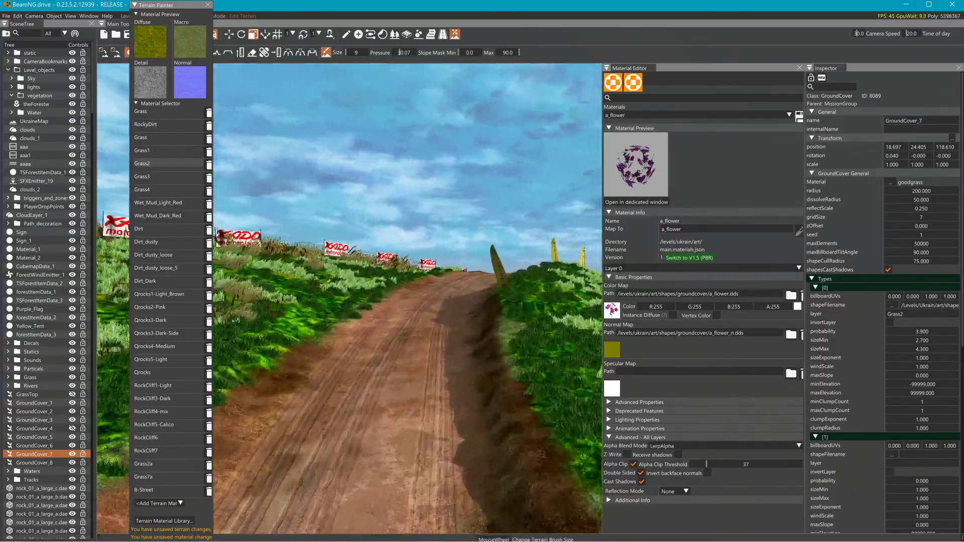
key(w)
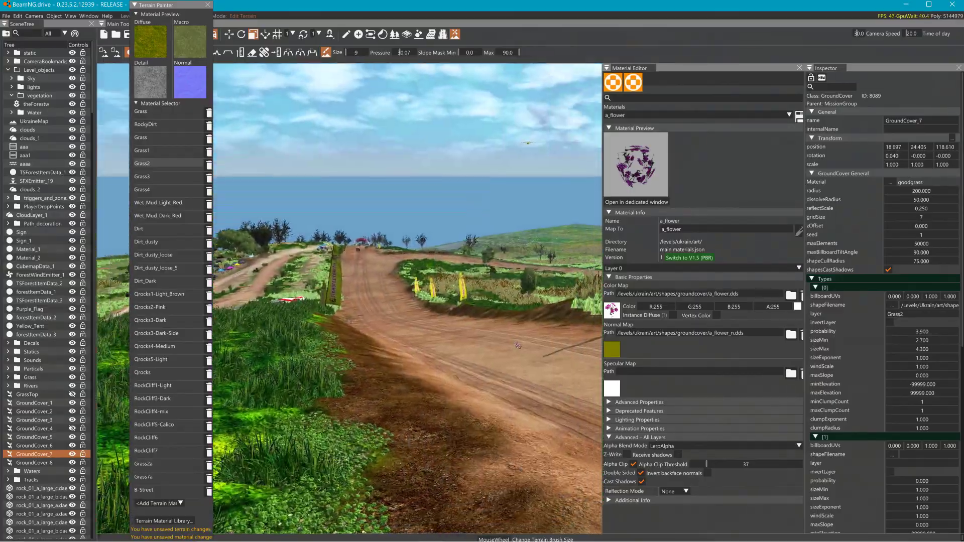
key(w)
key(w)
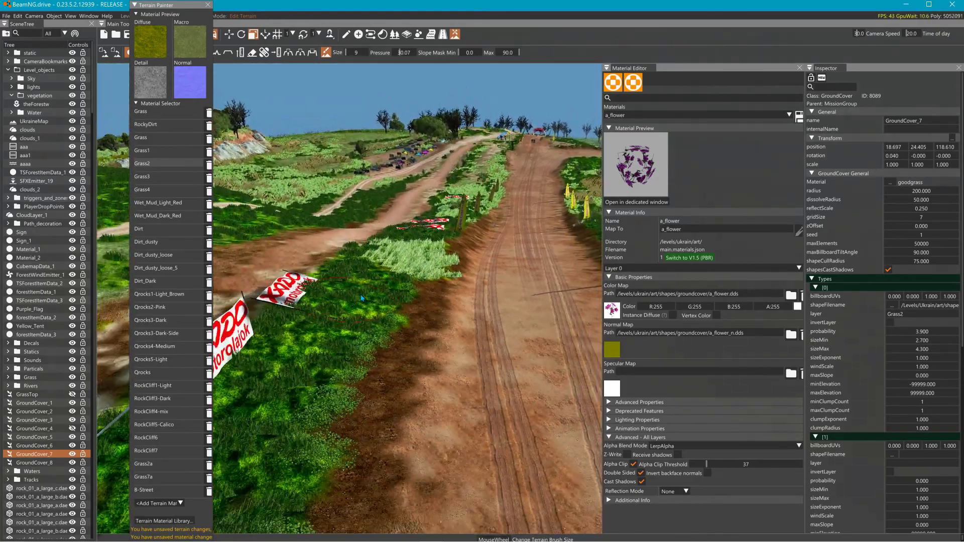
mouse_move(405, 282)
mouse_down()
mouse_move(302, 366)
mouse_move(369, 306)
mouse_up()
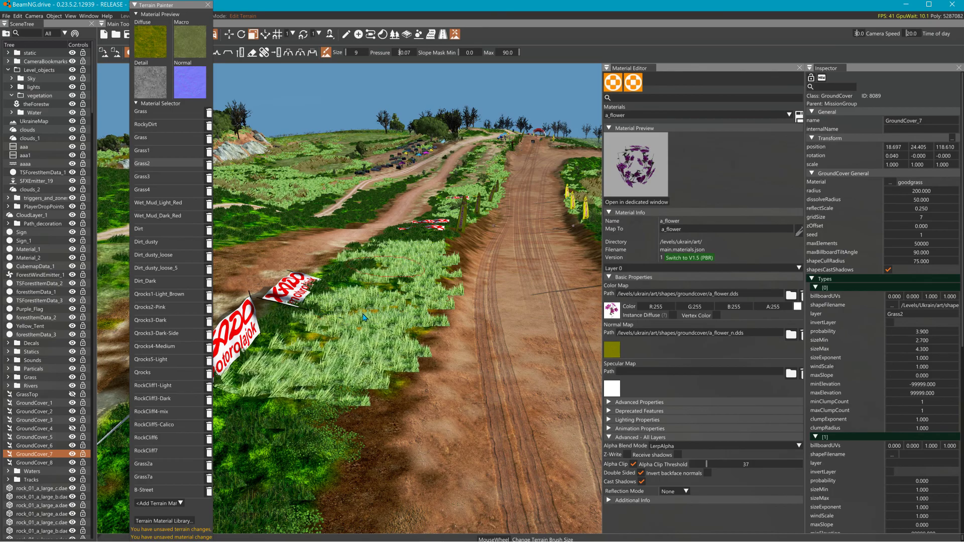
key(s)
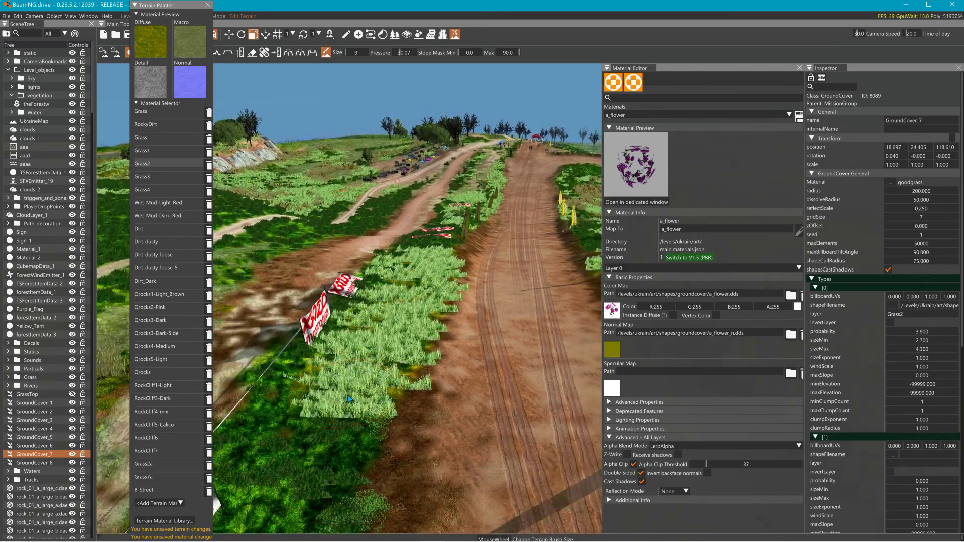
key(s)
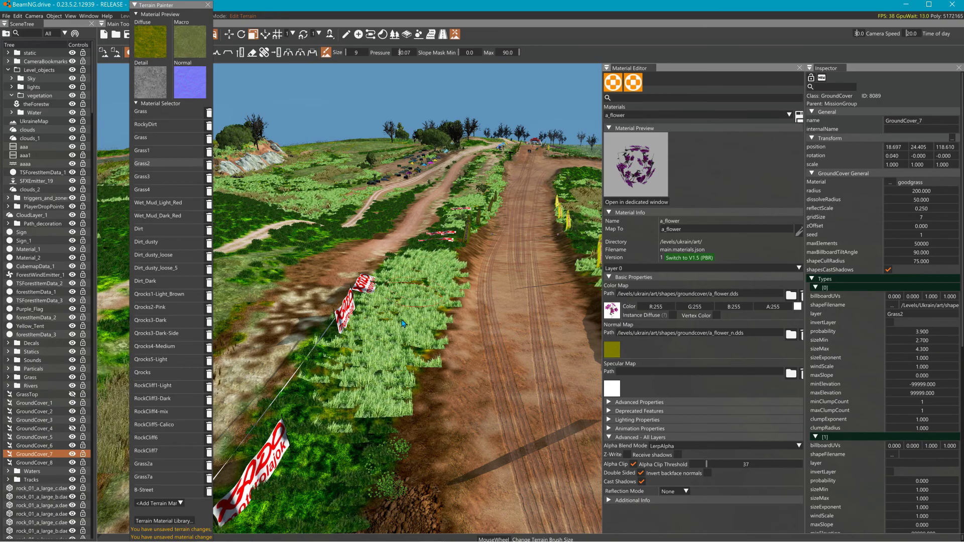
Step: Paint the Grass2 terrain material along the dirt track beside the banner strip
click(521, 352)
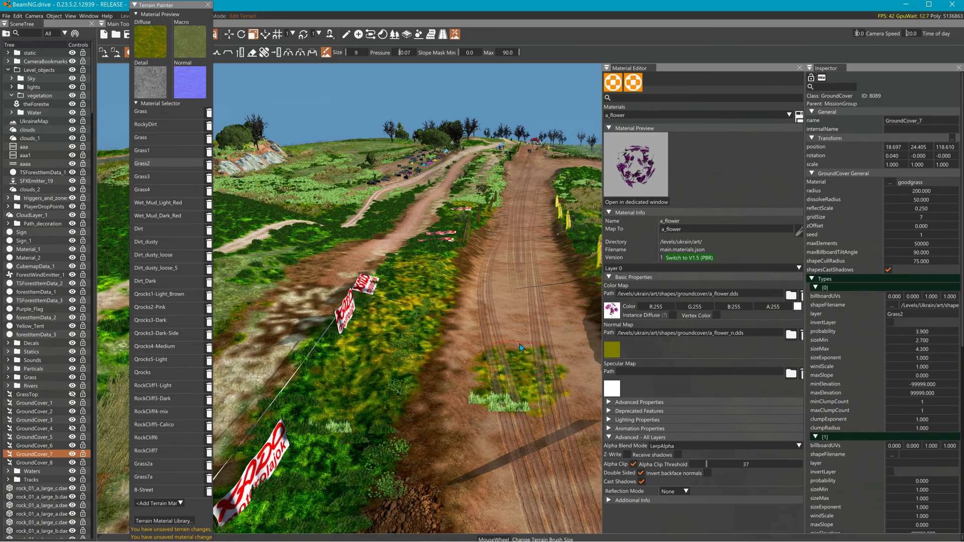
key(w)
right_drag(520, 321, 520, 352)
key(s)
mouse_move(507, 281)
mouse_down()
mouse_move(517, 137)
mouse_move(505, 307)
mouse_move(515, 180)
mouse_move(502, 306)
mouse_move(500, 230)
mouse_up()
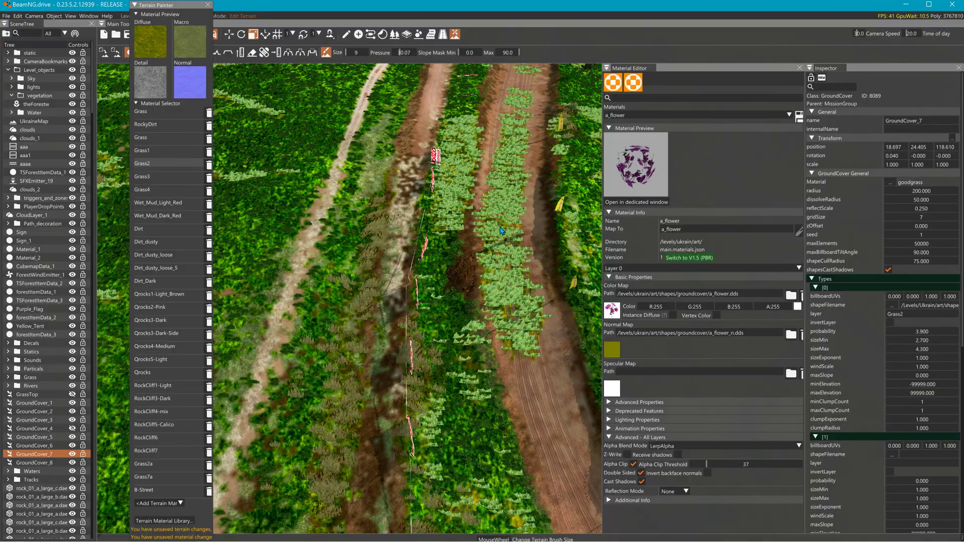
key(w)
right_drag(501, 231, 502, 186)
key(w)
key(s)
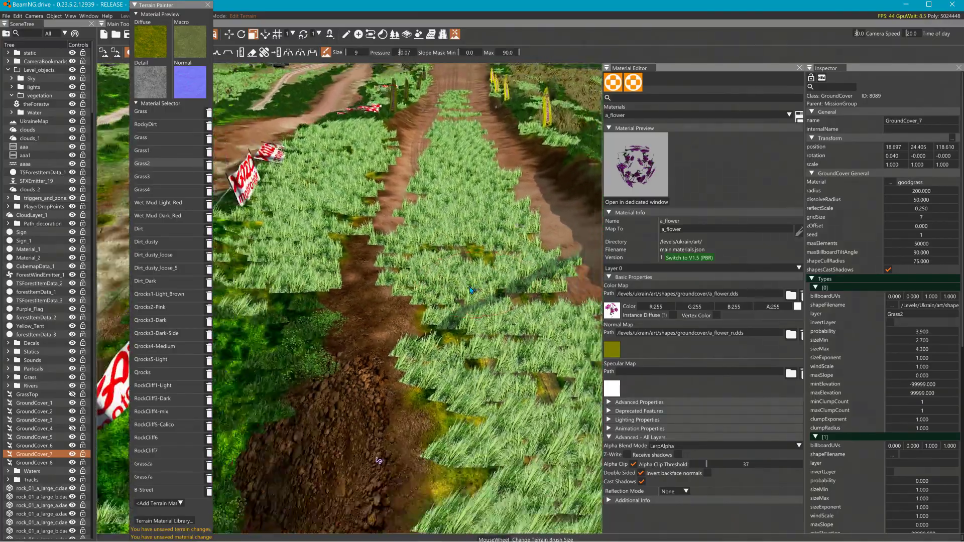
Step: Keep Grass2 as the paint material and set GroundCover_7's gridSize to 15 and the probability of type [0] to 24.9
click(153, 178)
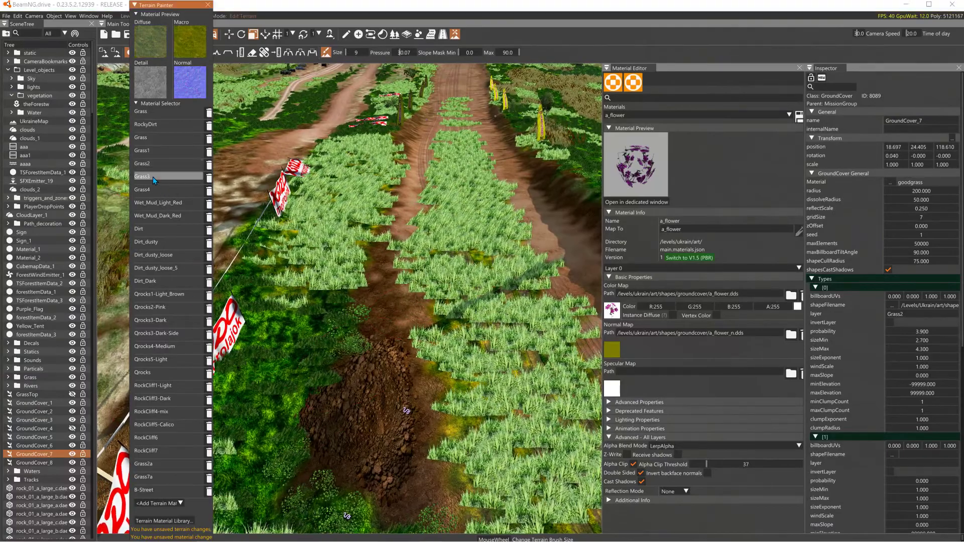
click(151, 165)
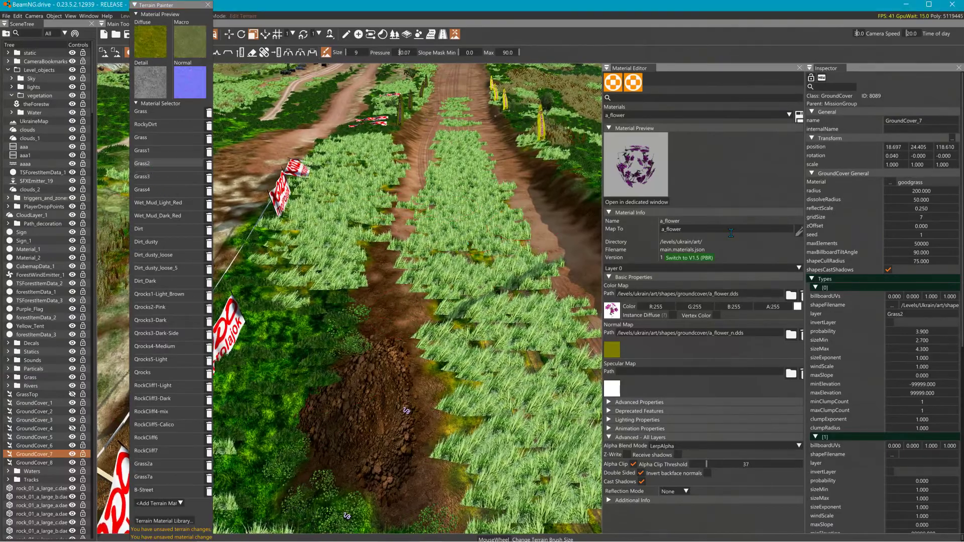
drag(931, 217, 929, 217)
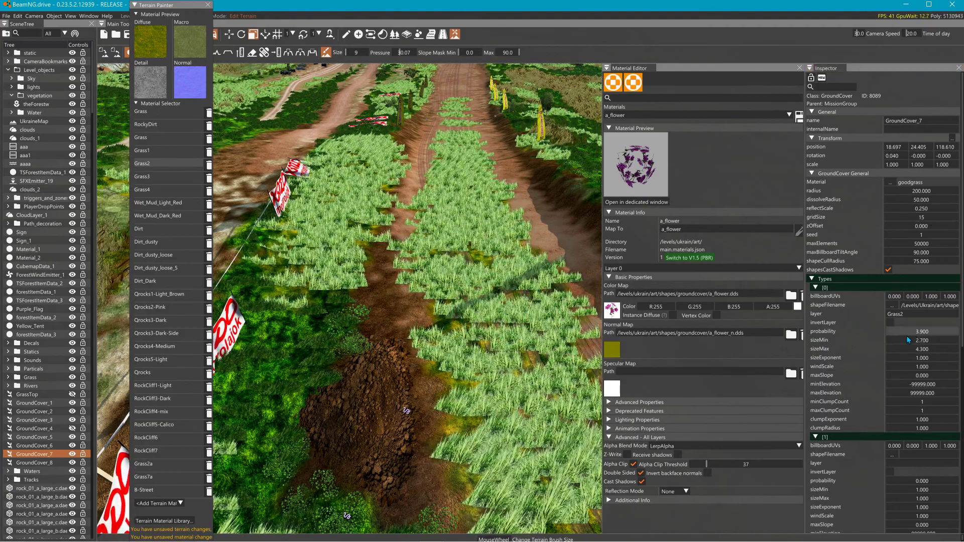
drag(906, 332, 914, 332)
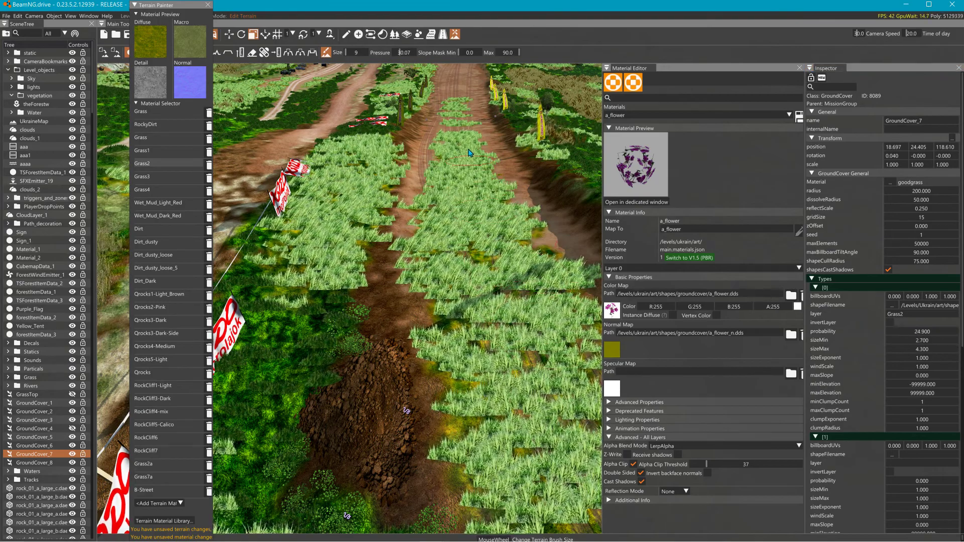
Step: Paint the Grass1 terrain material over the Grass2 patch on the dirt track and switch back to Grass2
right_drag(503, 249, 508, 252)
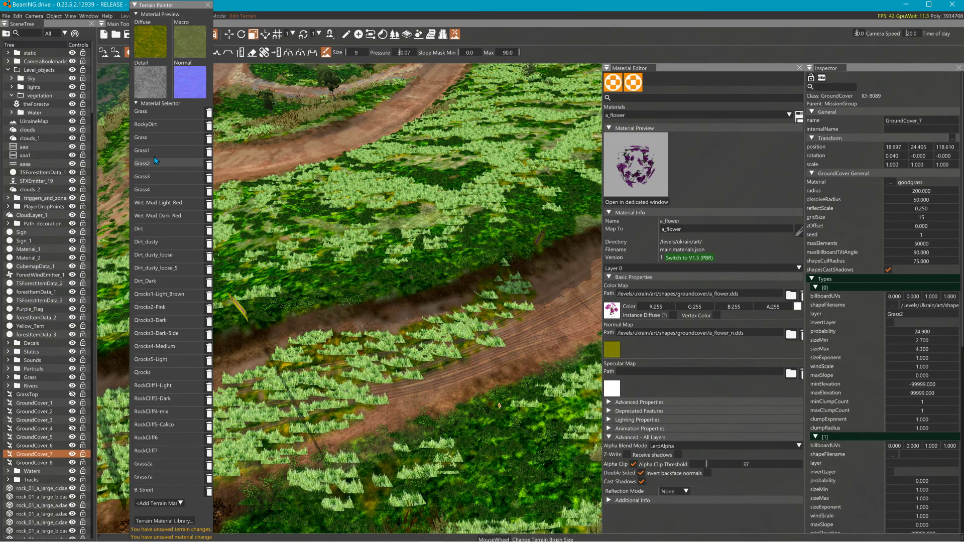
click(149, 151)
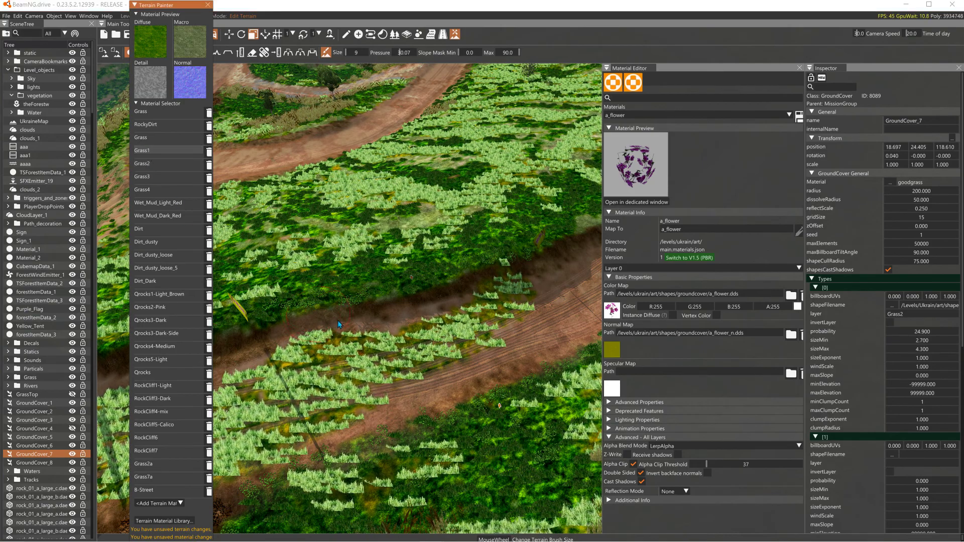
drag(328, 317, 526, 306)
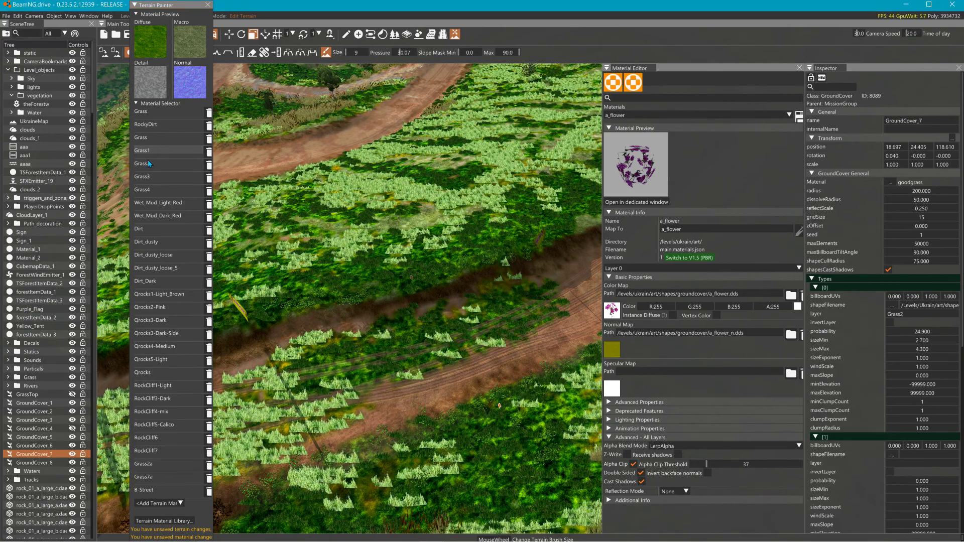
click(149, 163)
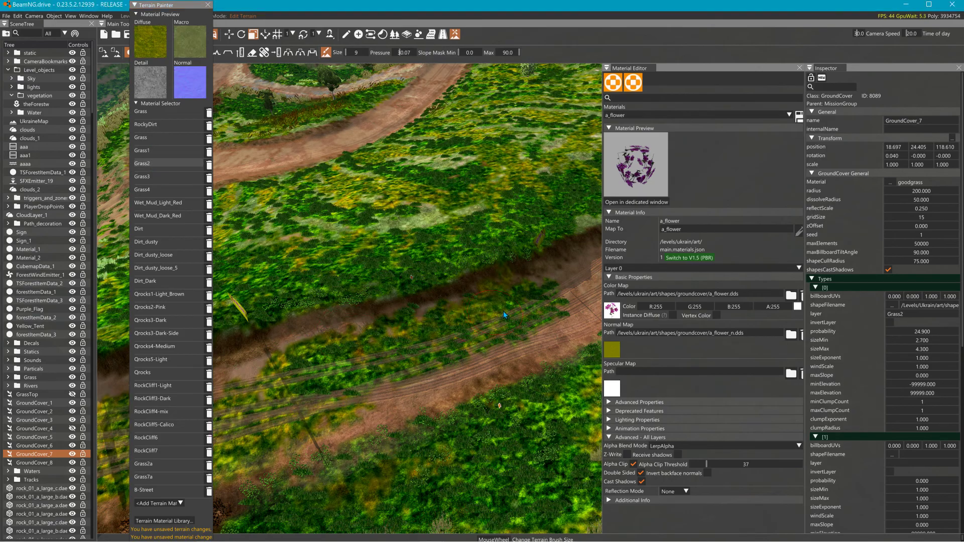
Step: Set the terrain brush to size 15 and pressure 100, and paint Grass2 across the dirt track and the grass beside it
right_drag(498, 323, 354, 177)
scroll(354, 176, up, 6)
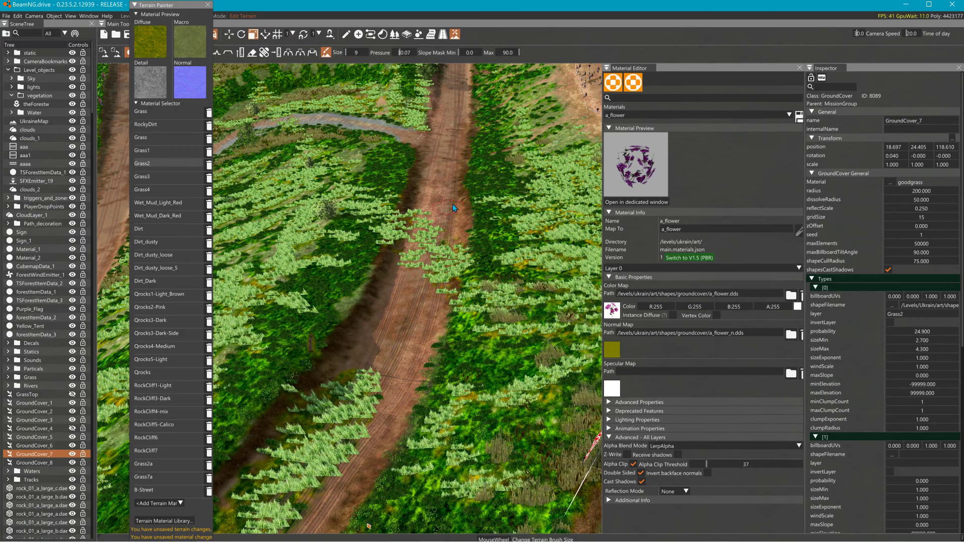
drag(412, 56, 422, 56)
mouse_move(330, 252)
mouse_down()
mouse_move(387, 321)
mouse_move(520, 248)
mouse_up()
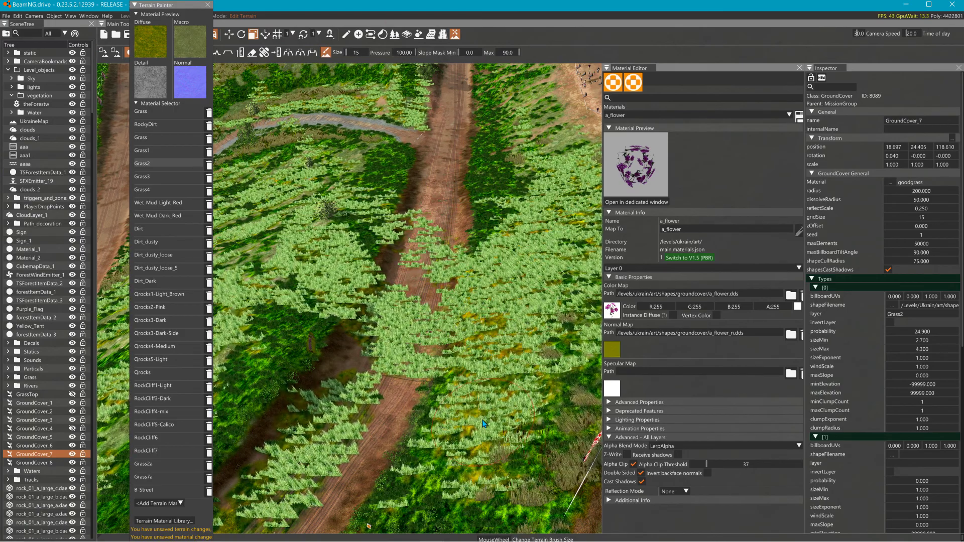
Step: Paint Grass1 and over it the plain Grass terrain material on both sides of the dirt track
click(147, 150)
mouse_move(341, 291)
mouse_down()
mouse_move(362, 306)
mouse_move(495, 241)
mouse_move(480, 327)
mouse_up()
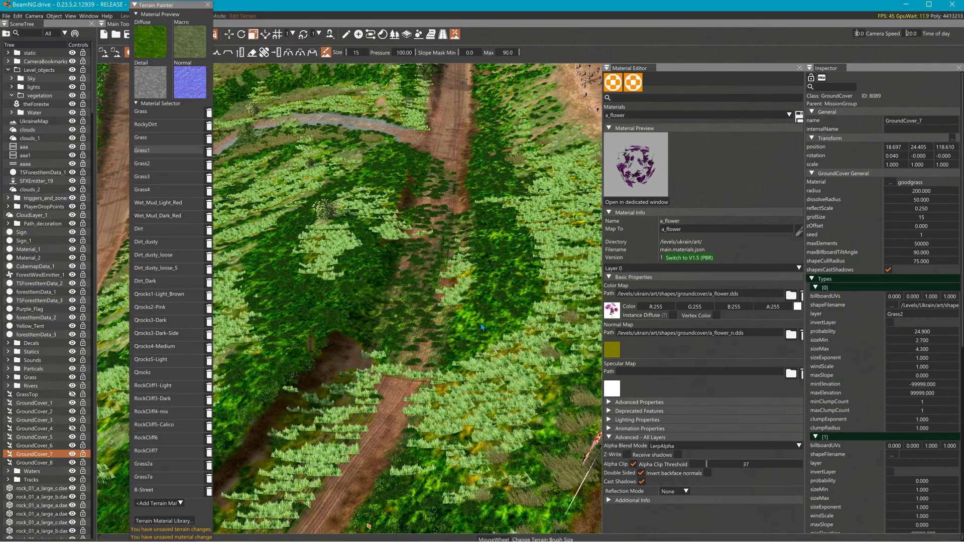
click(150, 124)
mouse_move(396, 246)
mouse_down()
mouse_move(354, 321)
mouse_move(431, 251)
mouse_move(467, 322)
mouse_move(524, 309)
mouse_move(365, 220)
mouse_move(354, 311)
mouse_up()
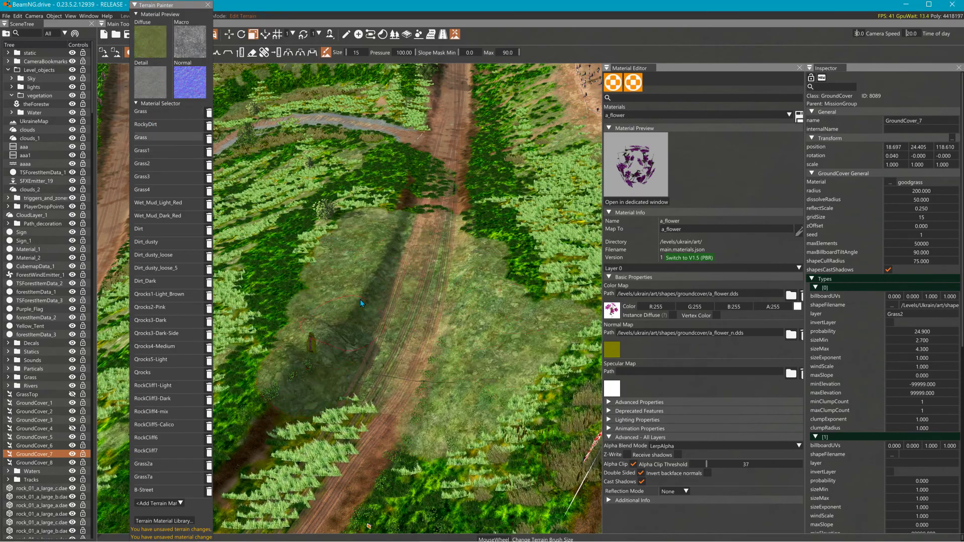
Step: Paint Grass2 across the middle of the plain Grass patch and set GroundCover_7's gridSize to 8
click(143, 164)
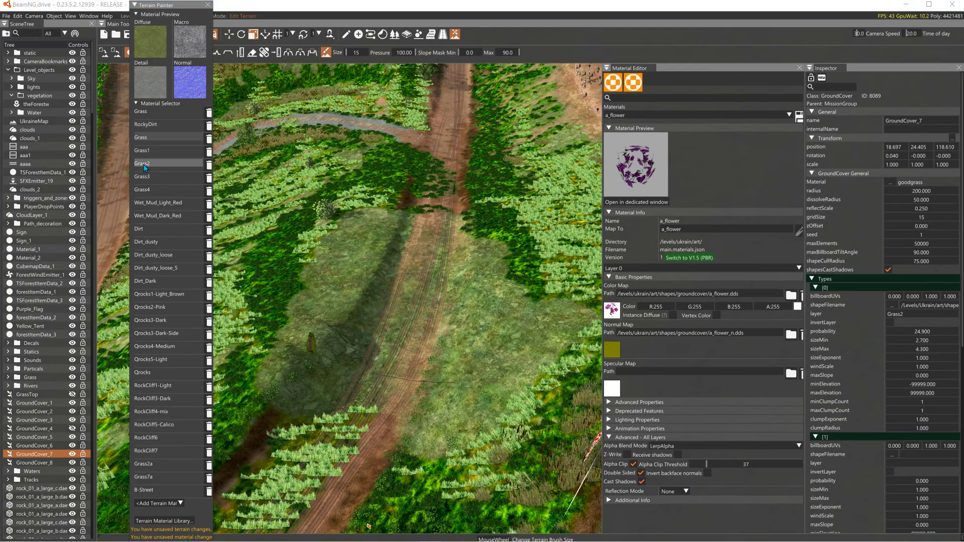
click(477, 335)
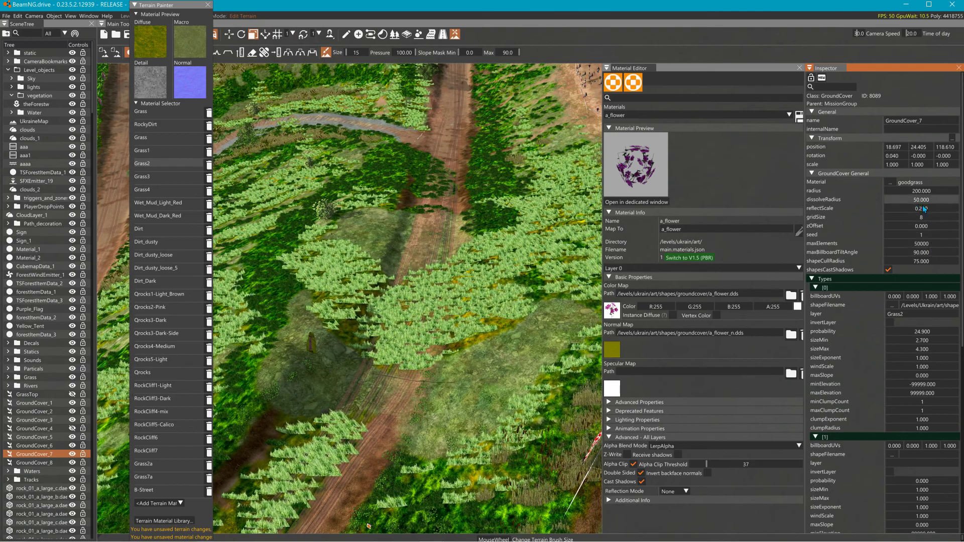
Step: Set GroundCover_7's radius and dissolveRadius to 500 and gridSize to 11, and type [0]'s minClumpCount to 0 and maxClumpCount to 15
drag(960, 210, 956, 211)
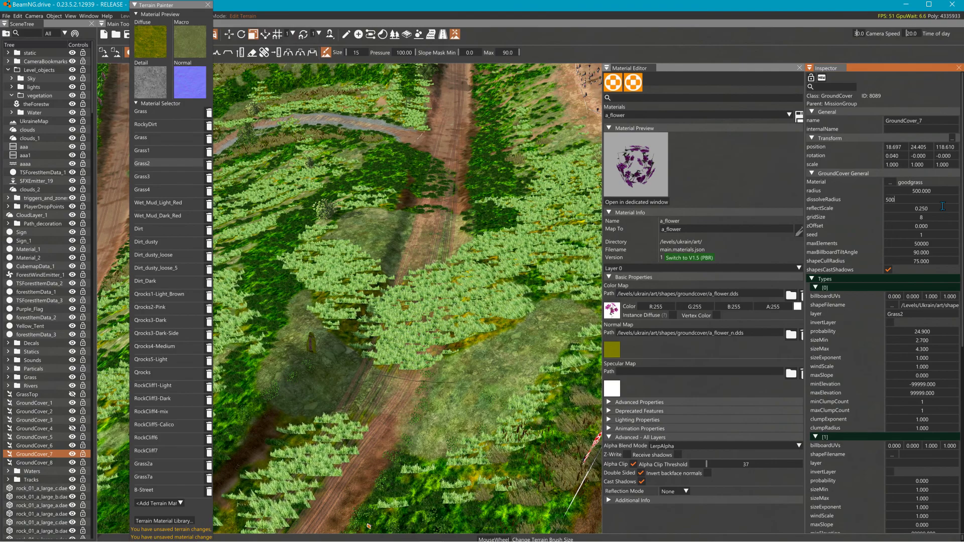
drag(927, 219, 935, 221)
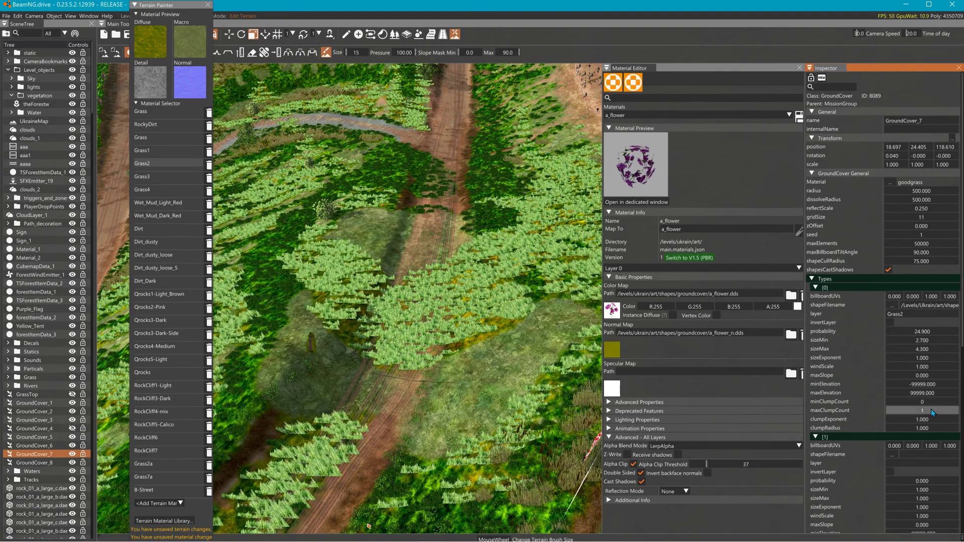
drag(929, 409, 932, 411)
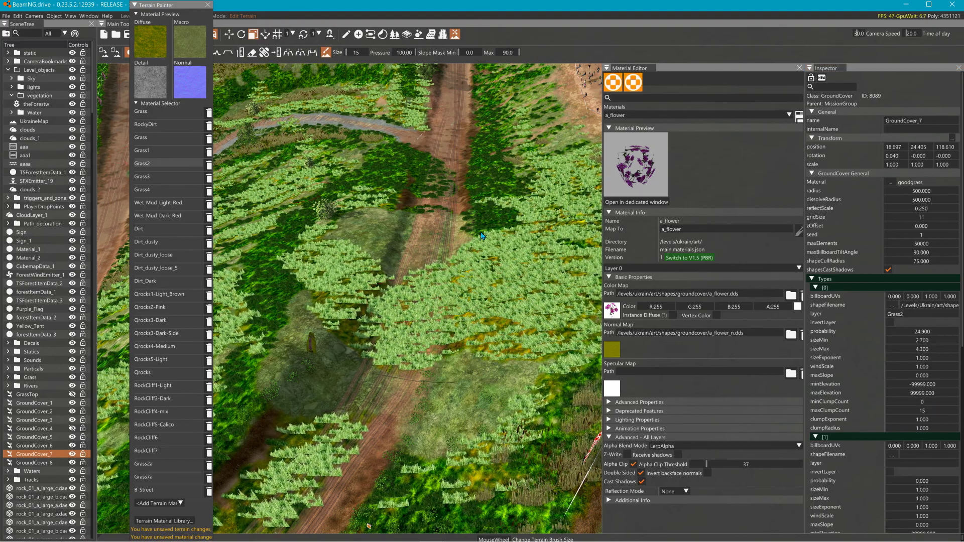
Step: Set the layer of type [0] to Grass1 and gridSize to 2, and select the Grass1 terrain material
click(920, 316)
key(BackSpace)
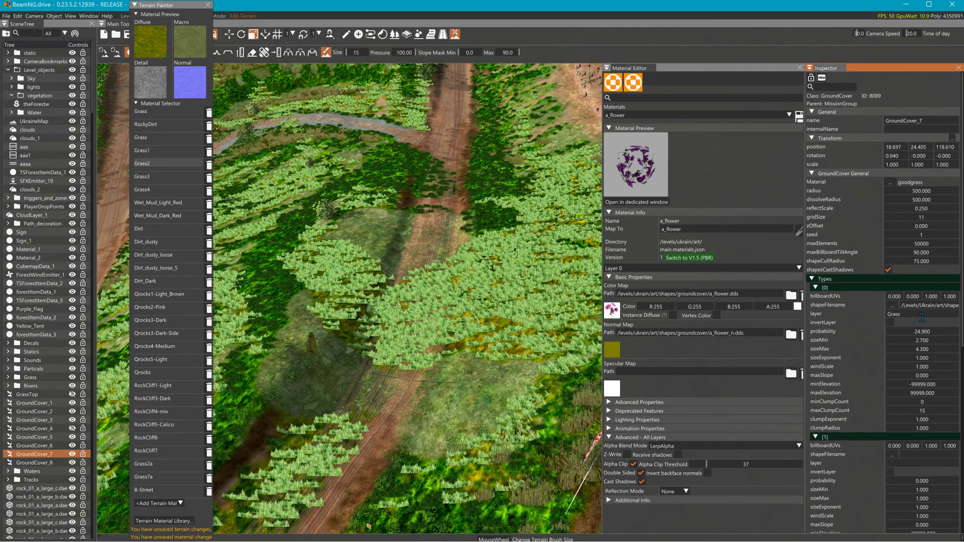
text(1)
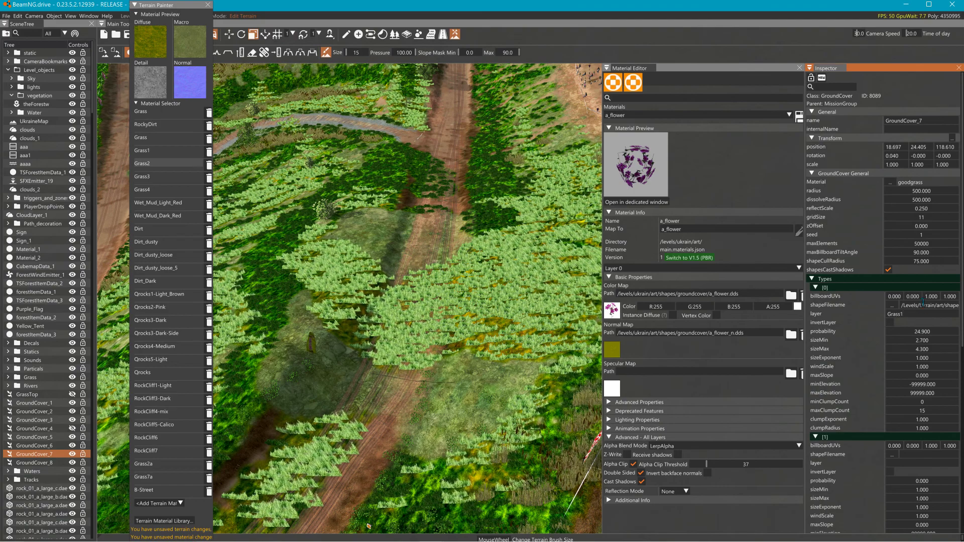
drag(926, 219, 693, 224)
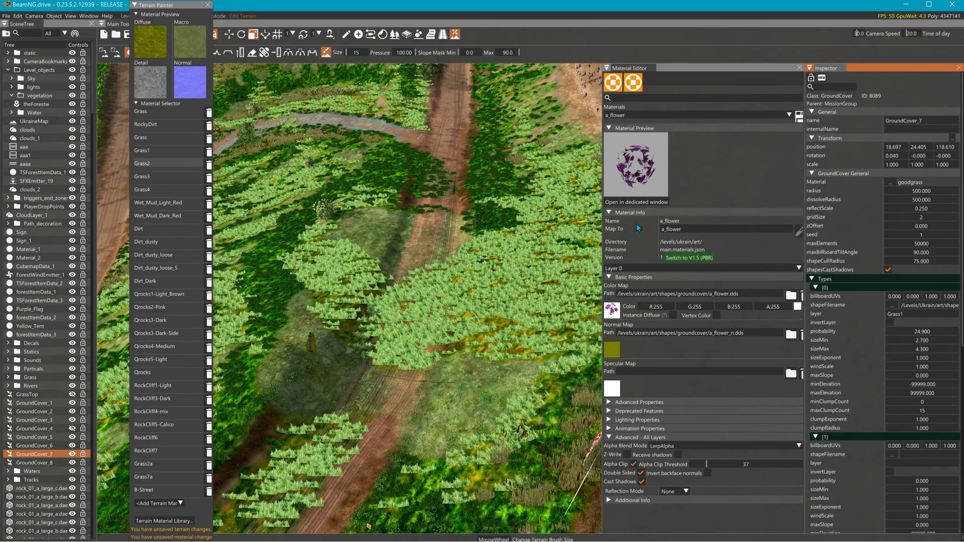
click(141, 151)
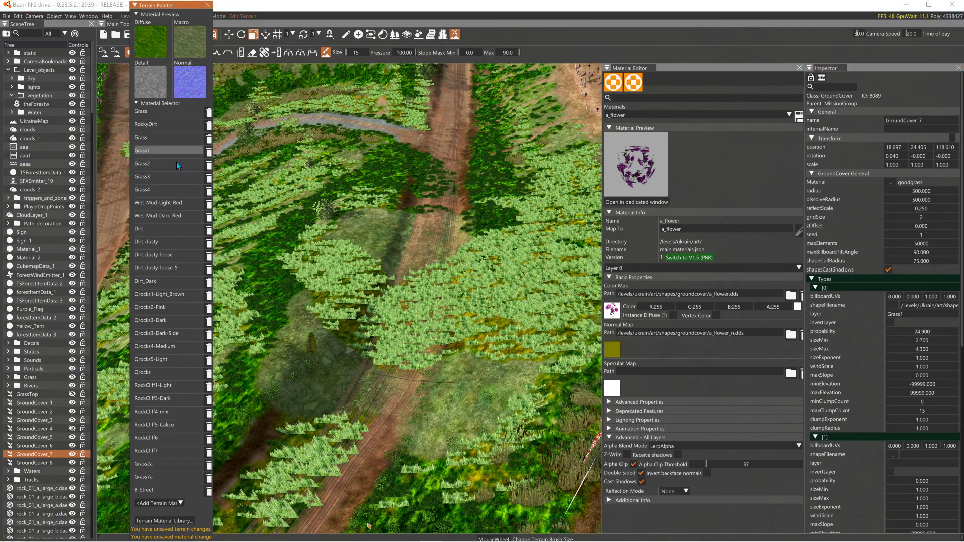
Step: Examine the ground cover on the Grass1 terrain up close, test the lockFrustum debug option, and review GroundCover_7's properties
right_drag(415, 328, 439, 276)
scroll(882, 429, down, 5)
scroll(885, 430, down, 6)
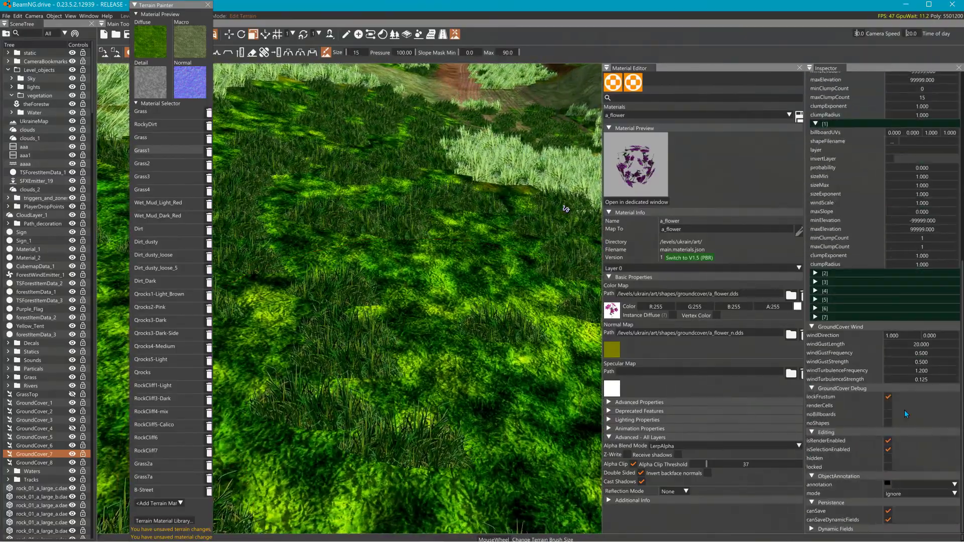
right_drag(367, 351, 365, 297)
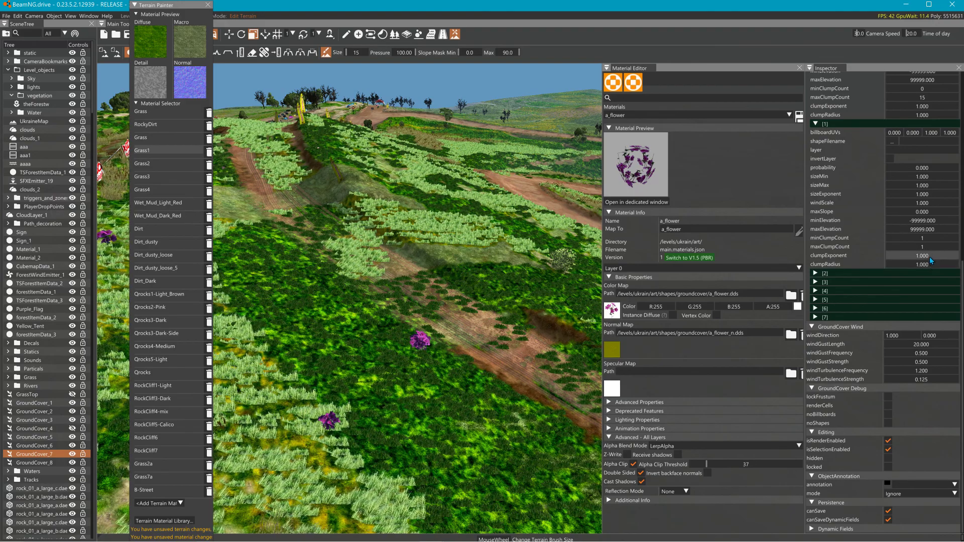
scroll(930, 258, up, 3)
scroll(930, 259, up, 5)
scroll(930, 258, up, 4)
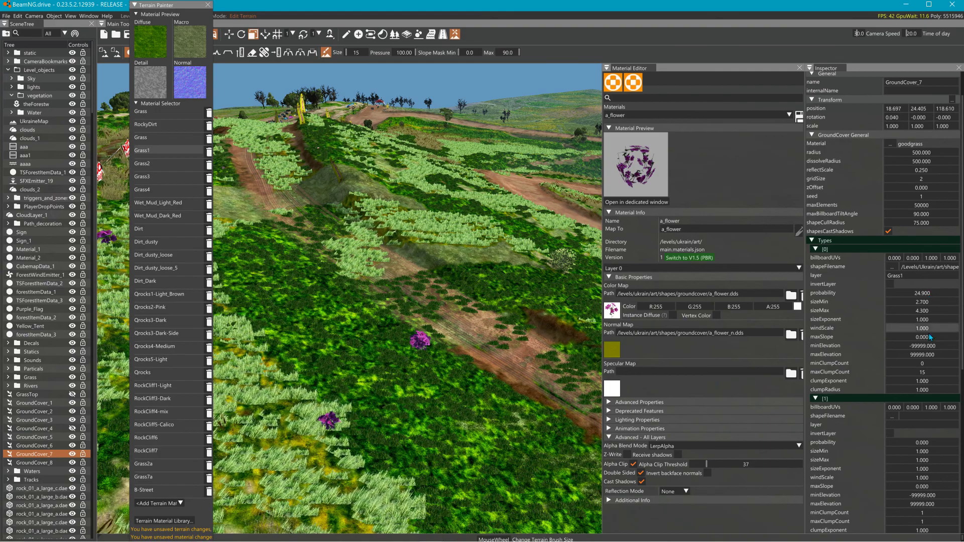
Step: Set type [0]'s minClumpCount and maxClumpCount to 1 and check the flower distribution on the Grass1 terrain
click(929, 360)
text(1)
click(930, 372)
text(1)
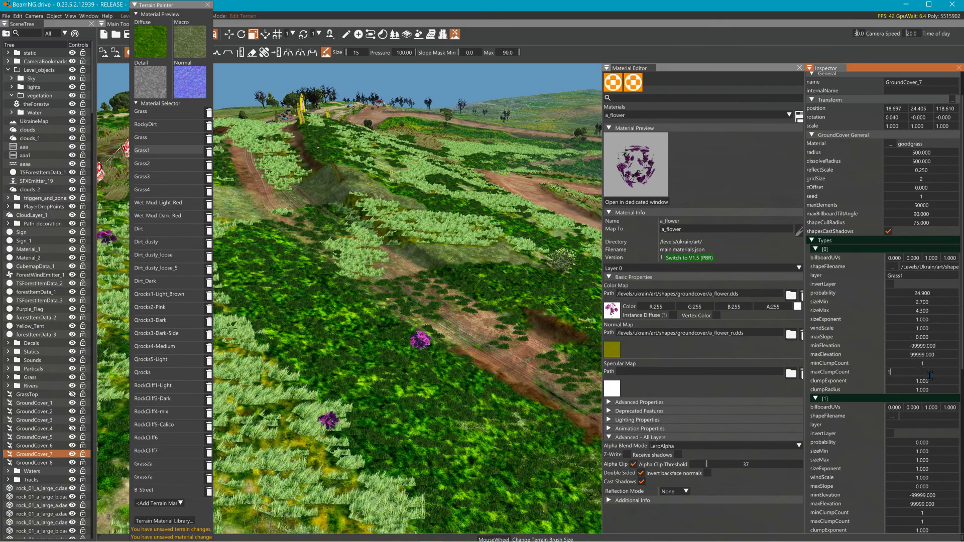
key(Return)
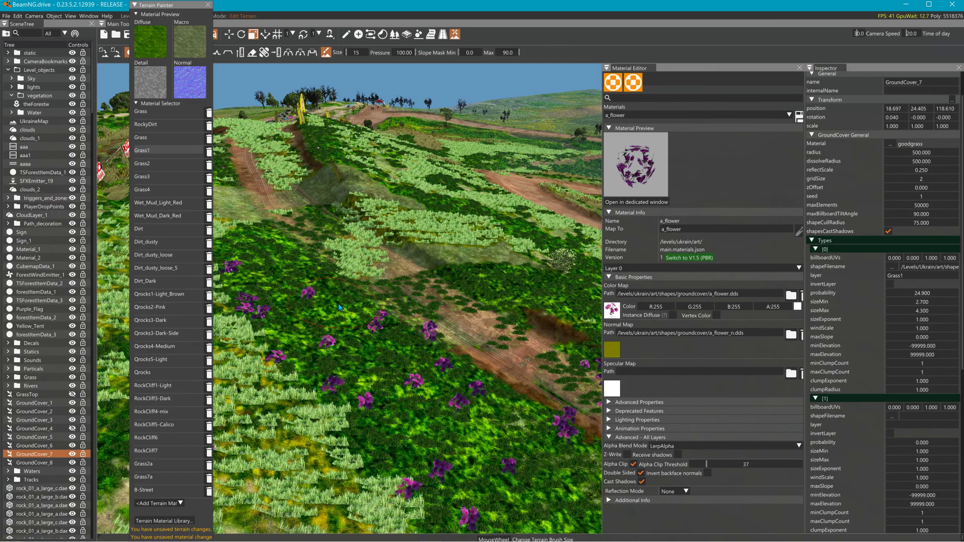
right_drag(483, 452, 583, 447)
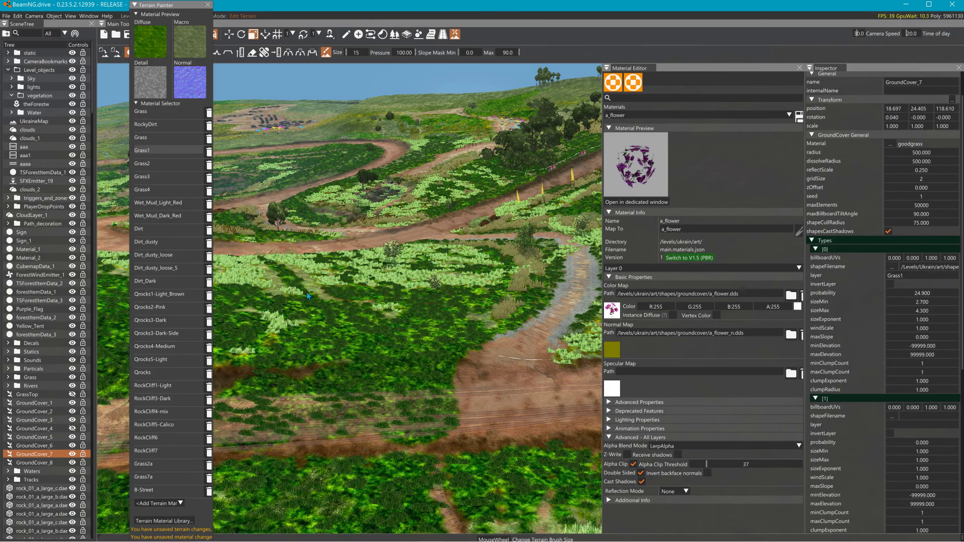
key(s)
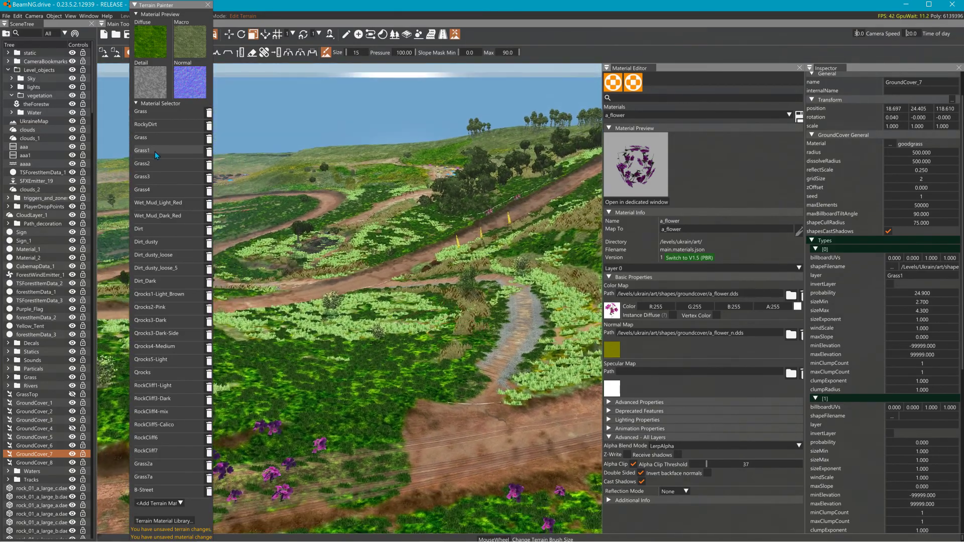
click(154, 151)
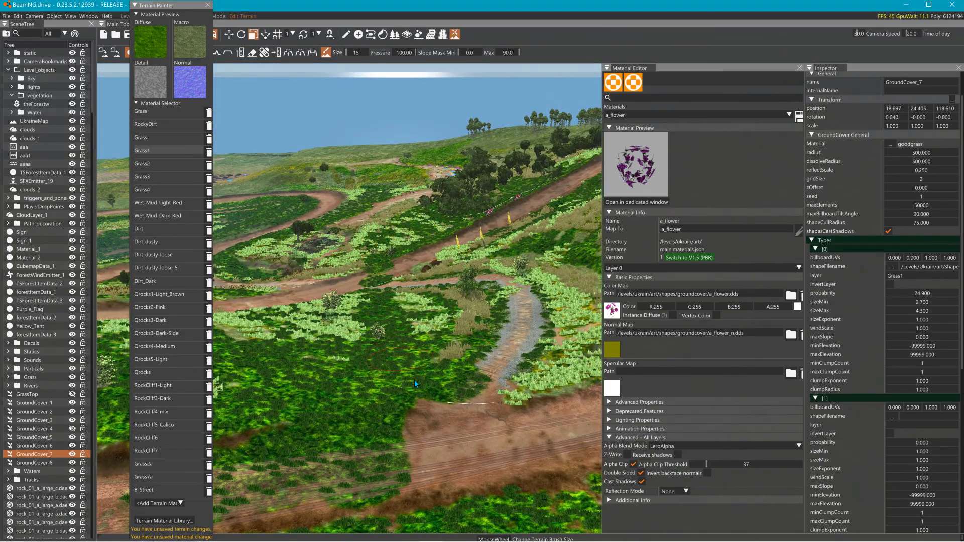
right_drag(437, 402, 357, 436)
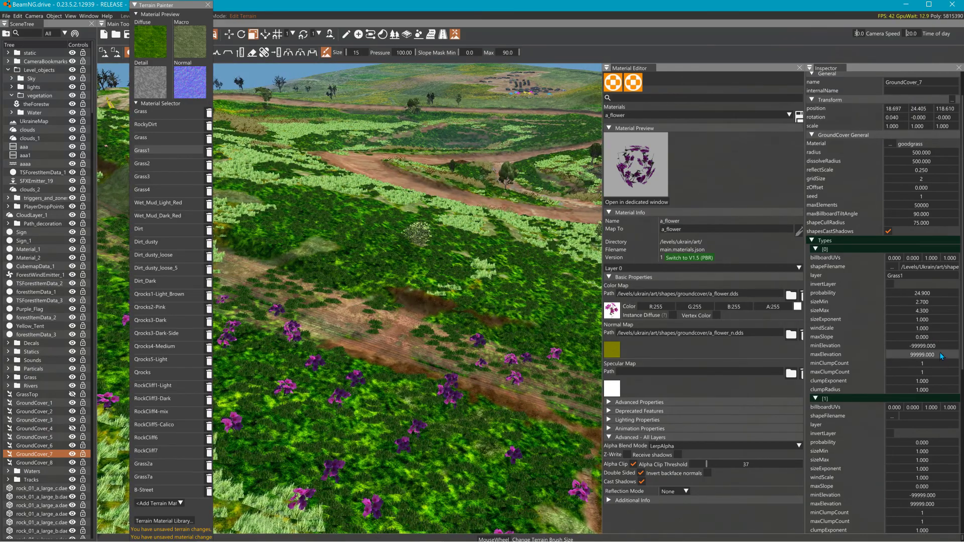
Step: Try type [0] with maxClumpCount 10 and minClumpCount 25, then counts of -333 and -225 with clumpExponent 10.4 and clumpRadius 14.5
double_click(934, 372)
text(10)
key(Return)
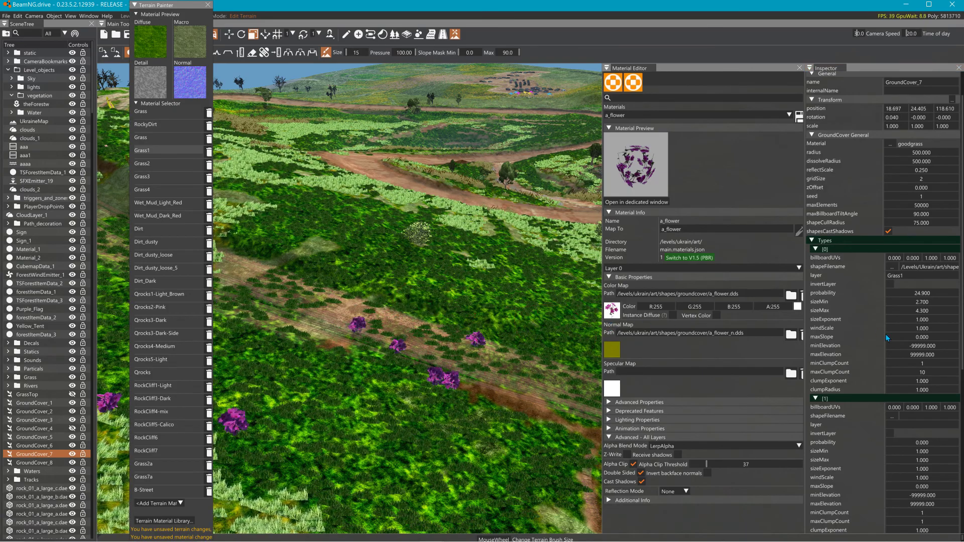
click(533, 261)
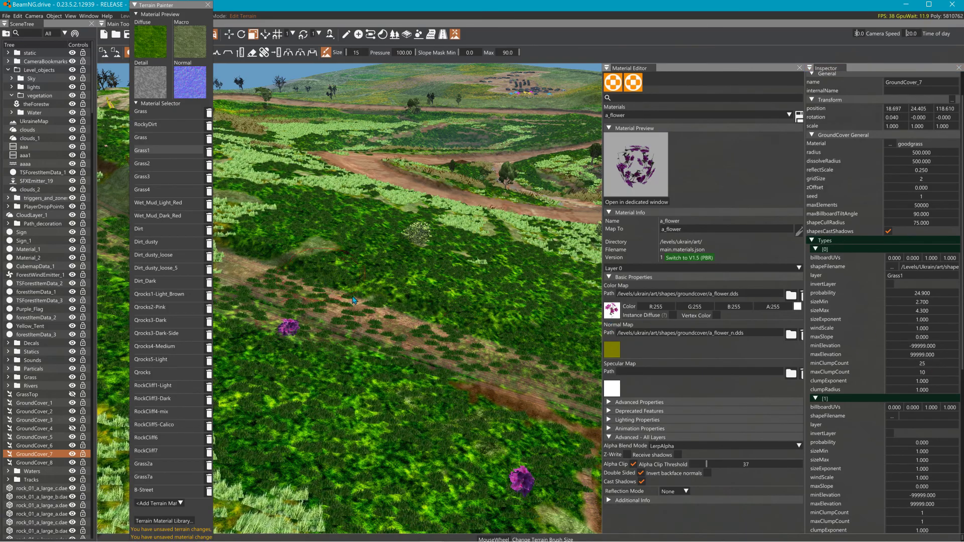
drag(878, 383, 482, 331)
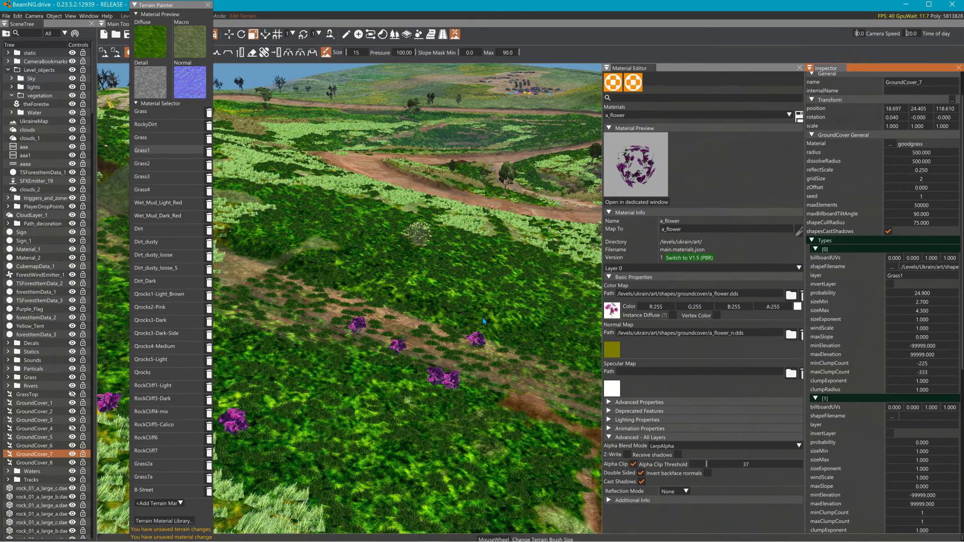
drag(934, 383, 577, 336)
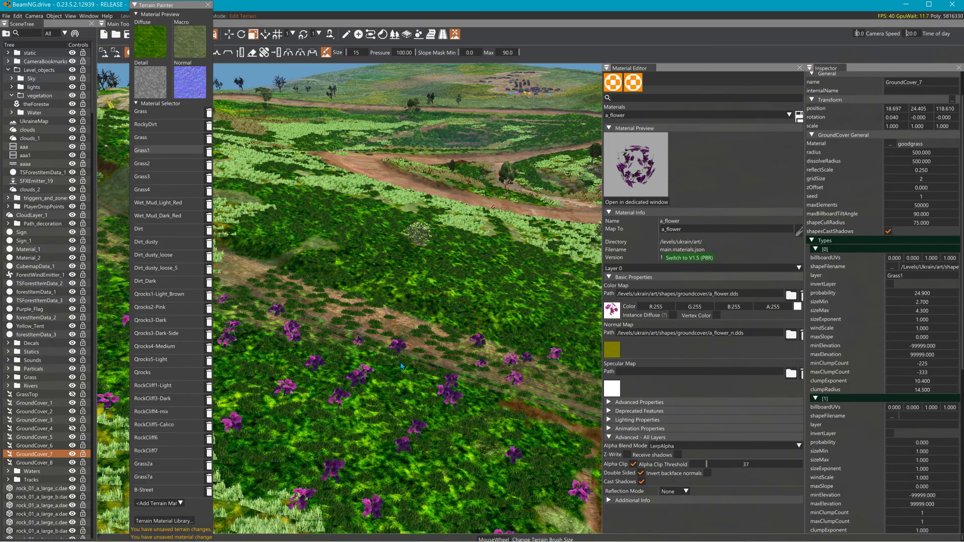
Step: Set GroundCover_7's gridSize to 9 and type [0]'s minClumpCount to 10, maxClumpCount to 50, and clumpExponent and clumpRadius to 1
drag(921, 182, 923, 185)
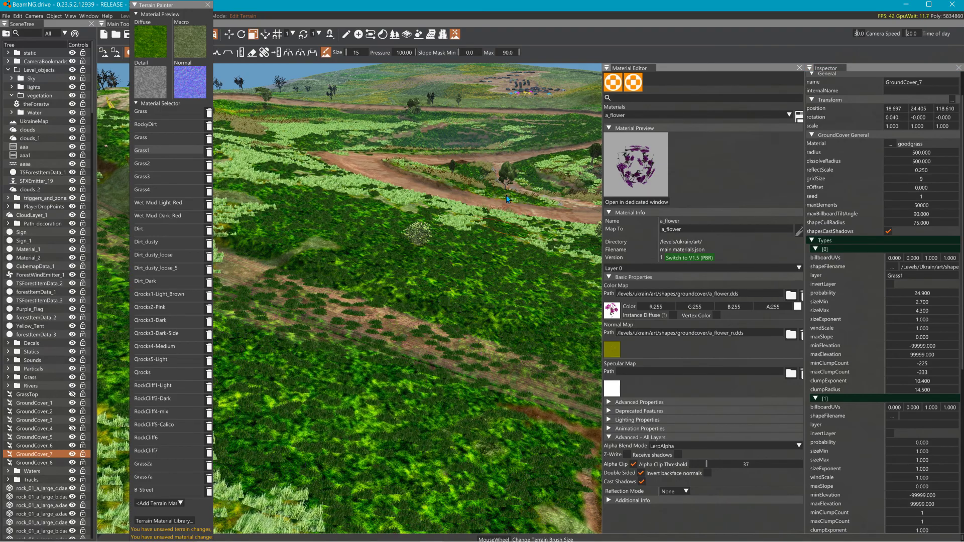
drag(397, 165, 431, 173)
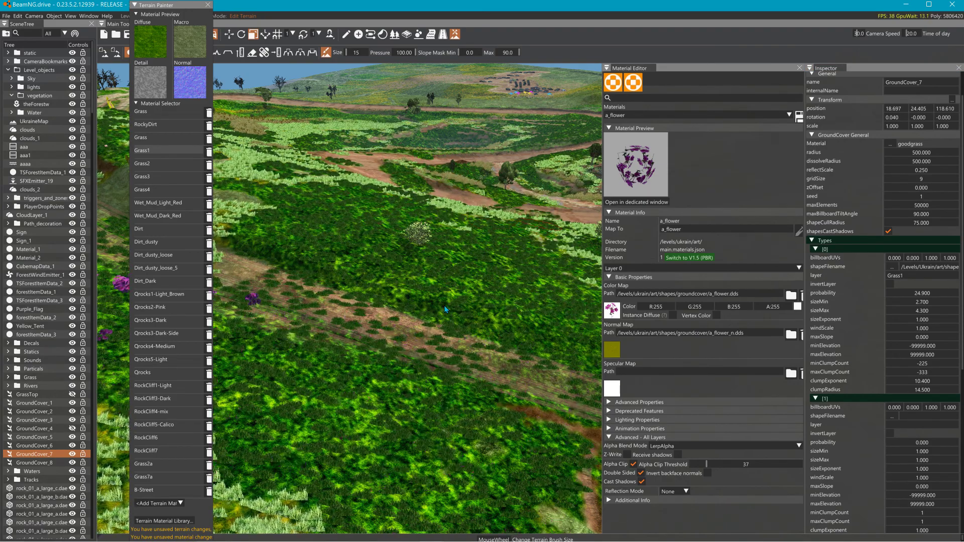
double_click(924, 367)
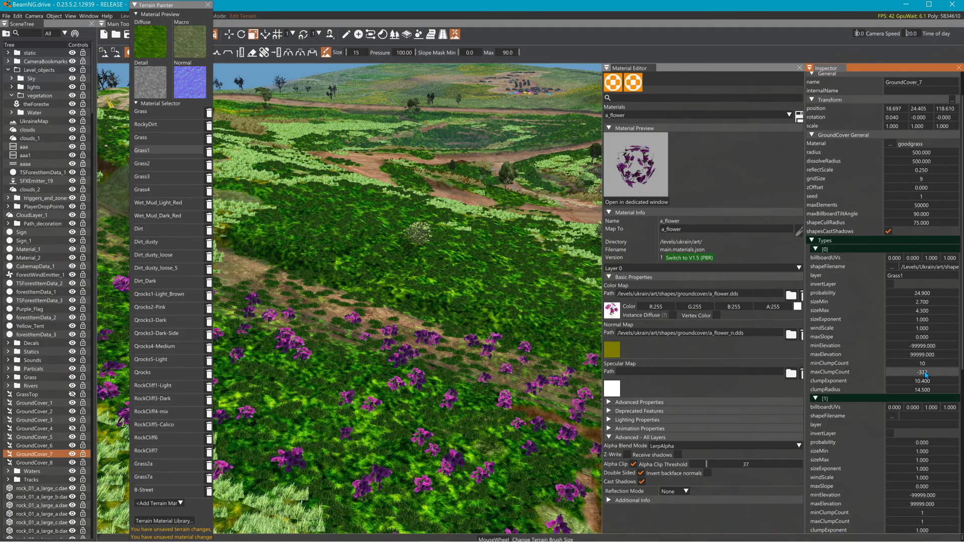
double_click(924, 372)
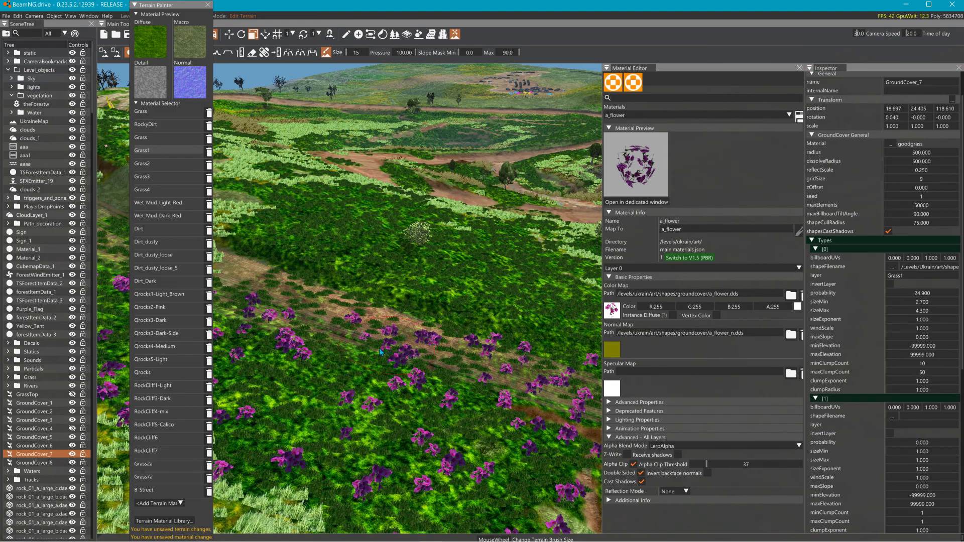
right_drag(383, 352, 390, 331)
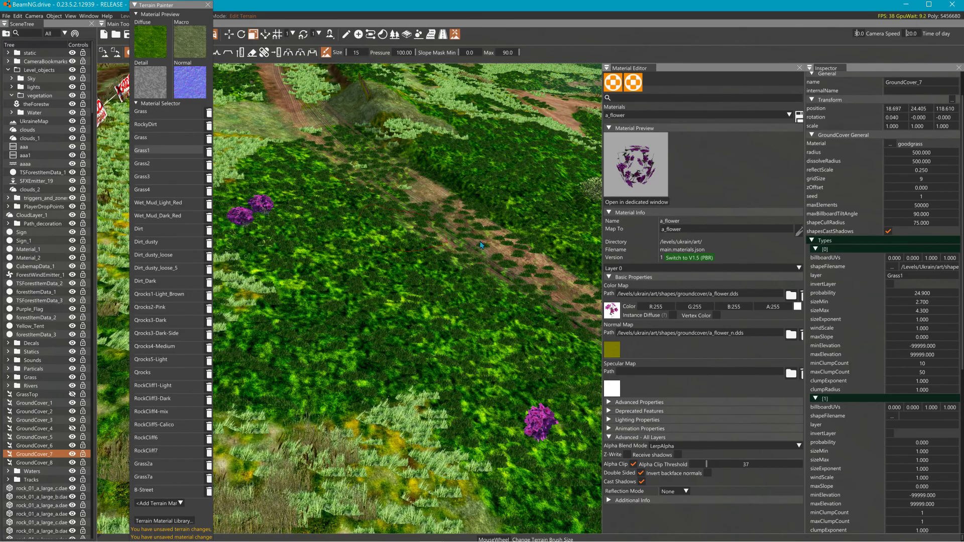
Step: Set both minClumpCount and maxClumpCount of type [0] to 0
double_click(936, 365)
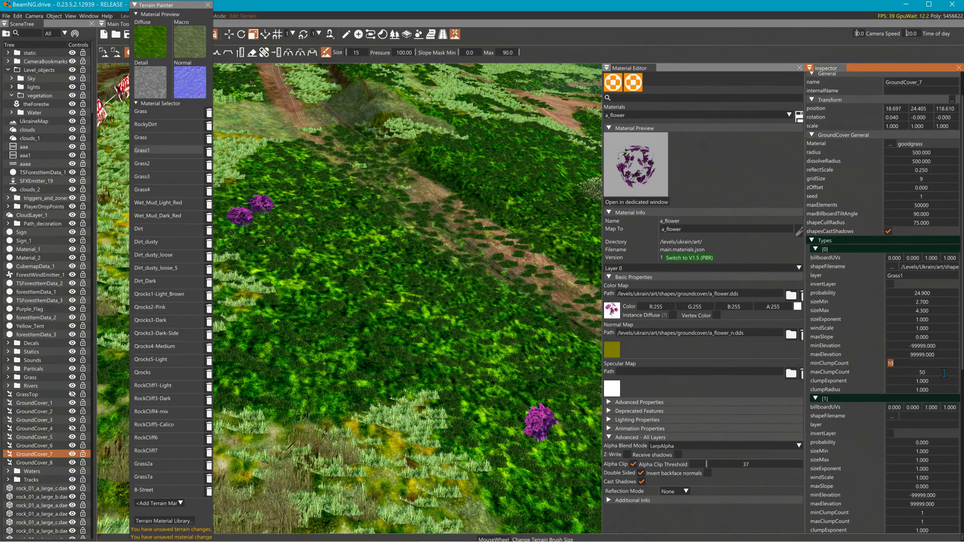
text(0)
key(Return)
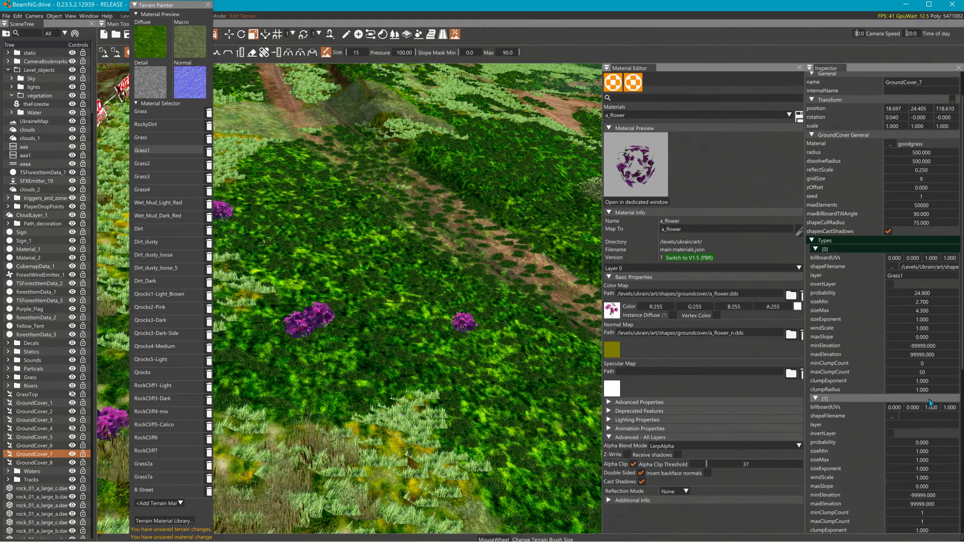
double_click(938, 372)
text(0)
key(Return)
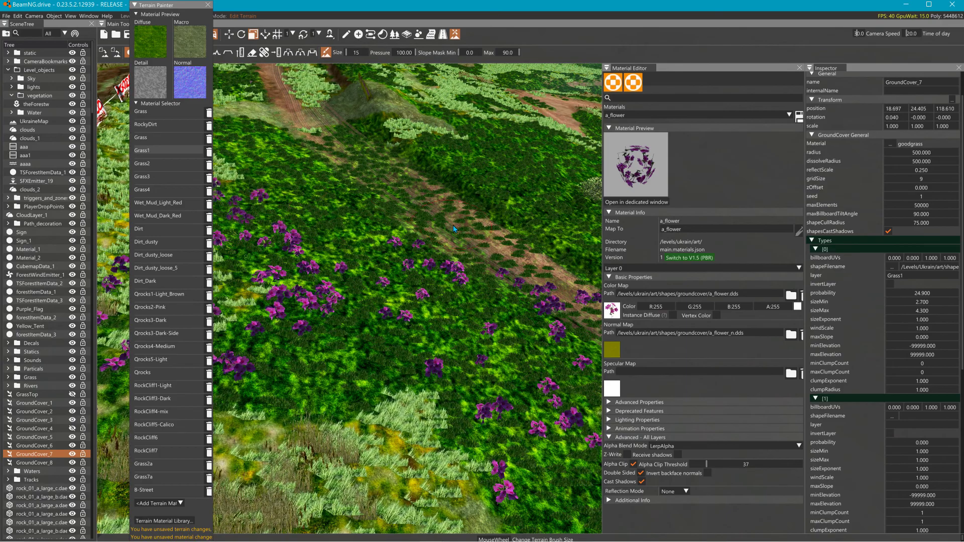
Step: Paint Grass1 over the light grass on the slope beside the dirt track with brush size 23
right_drag(422, 356, 478, 324)
right_drag(422, 356, 444, 297)
scroll(444, 298, up, 8)
mouse_move(443, 301)
mouse_down()
mouse_move(402, 326)
mouse_move(426, 371)
mouse_move(436, 461)
mouse_up()
drag(427, 261, 500, 296)
right_drag(500, 296, 593, 291)
mouse_move(322, 251)
mouse_down()
mouse_move(422, 302)
mouse_move(533, 271)
mouse_move(485, 369)
mouse_move(294, 422)
mouse_move(524, 472)
mouse_up()
Step: Set type [0]'s minClumpCount and maxClumpCount to 1, sizeMin to 5.3 and sizeMax to 17.2
click(938, 364)
text(1)
click(934, 376)
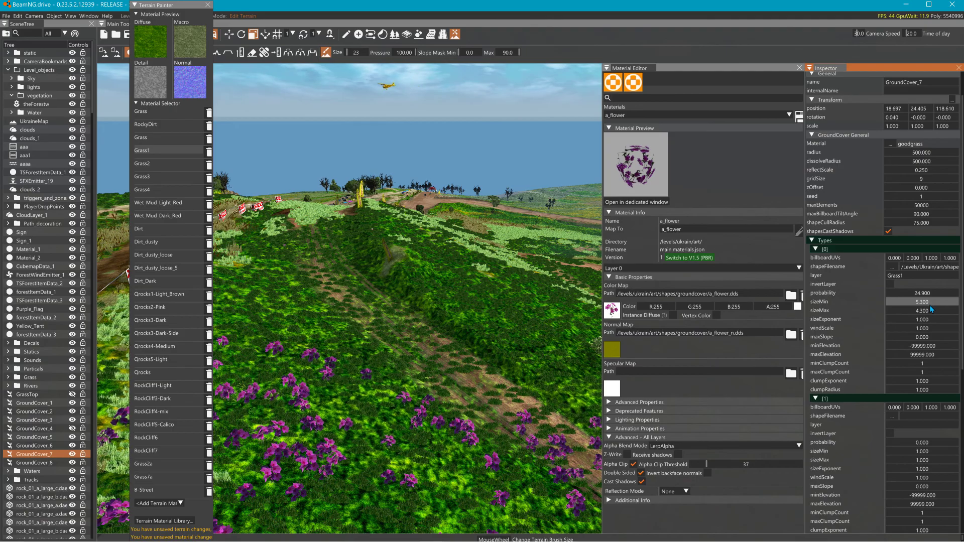
drag(930, 310, 961, 310)
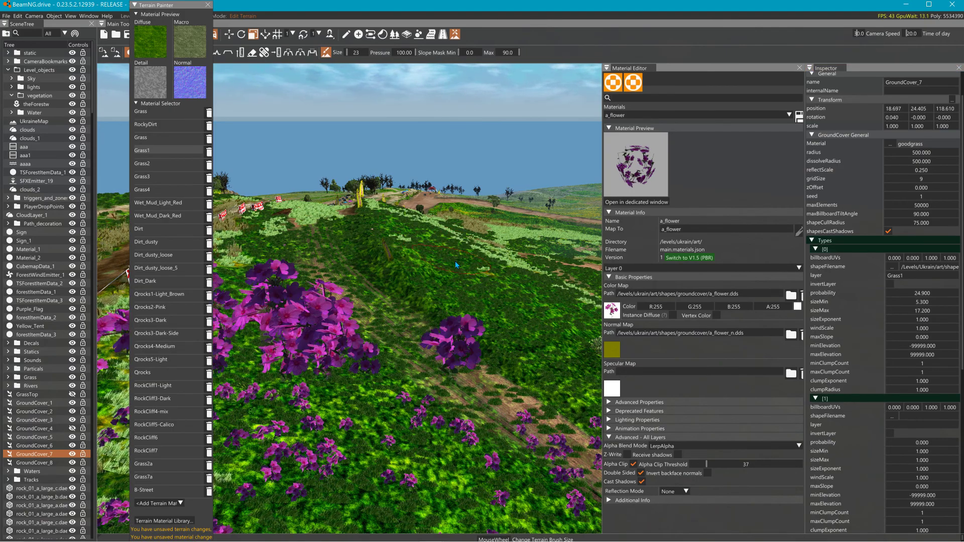
right_drag(494, 244, 522, 326)
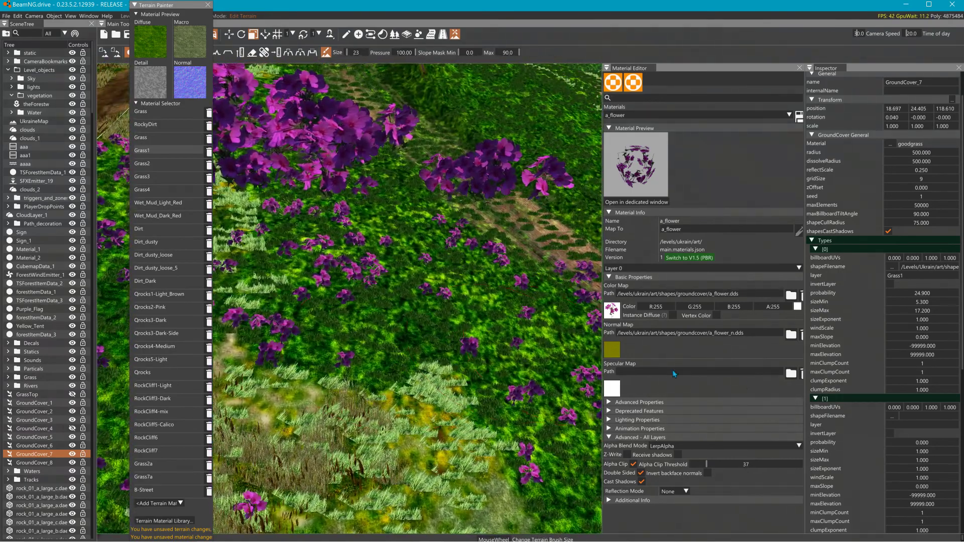
Step: Test GroundCover_7's lockFrustum debug option on and off, and examine the enlarged flowers around the dirt roads and fields
scroll(929, 417, down, 6)
click(888, 397)
right_drag(401, 301, 401, 211)
right_drag(353, 416, 282, 420)
key(w)
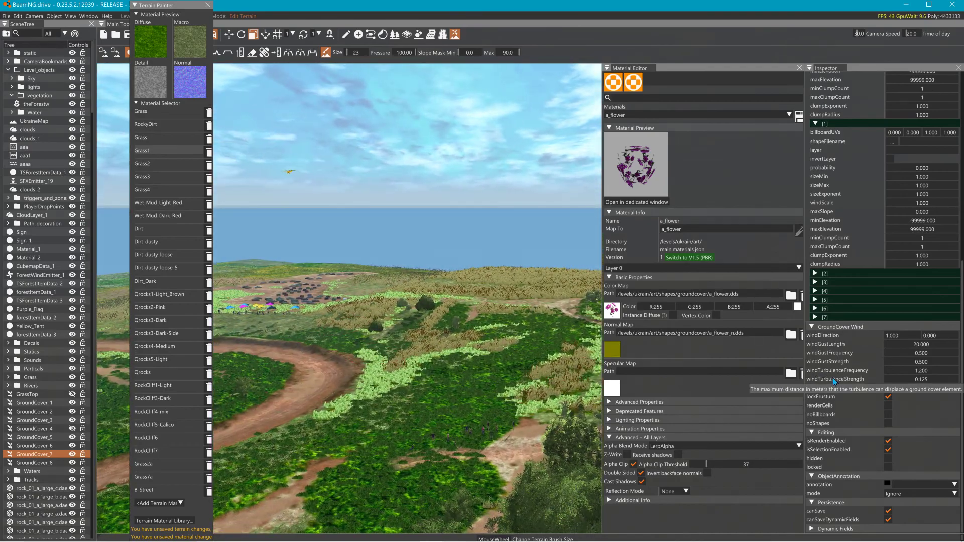
right_drag(478, 395, 416, 385)
key(w)
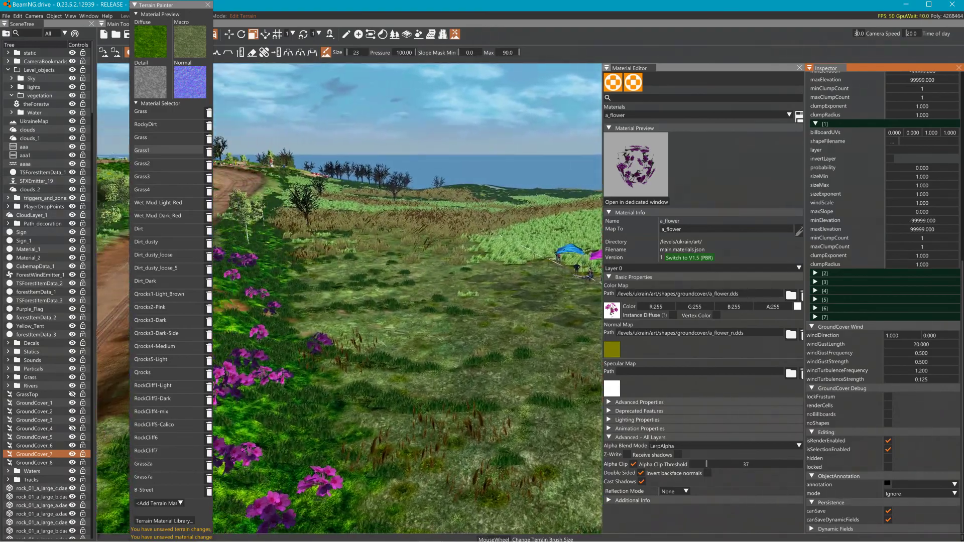
right_drag(427, 387, 414, 376)
drag(427, 396, 447, 311)
right_drag(388, 210, 346, 205)
right_drag(479, 221, 413, 262)
key(w)
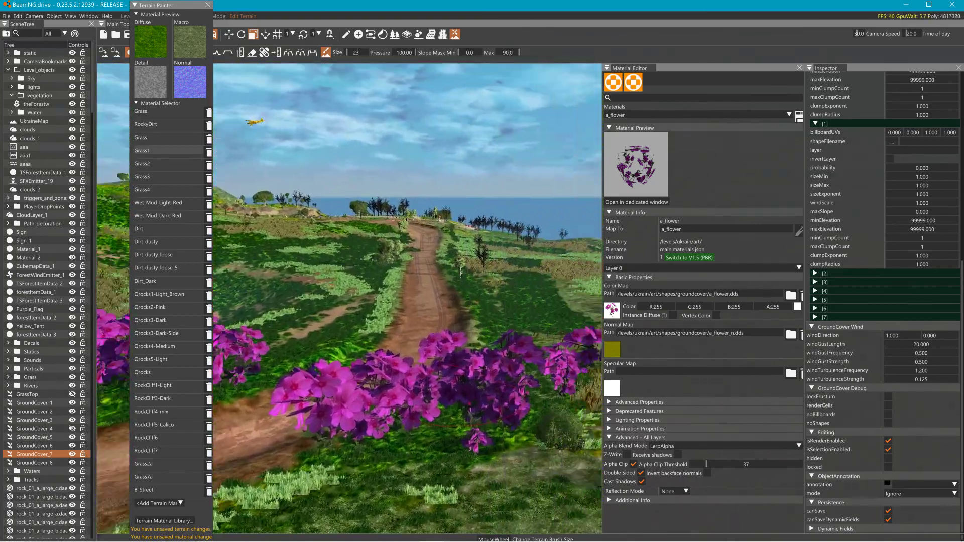
right_drag(432, 231, 442, 230)
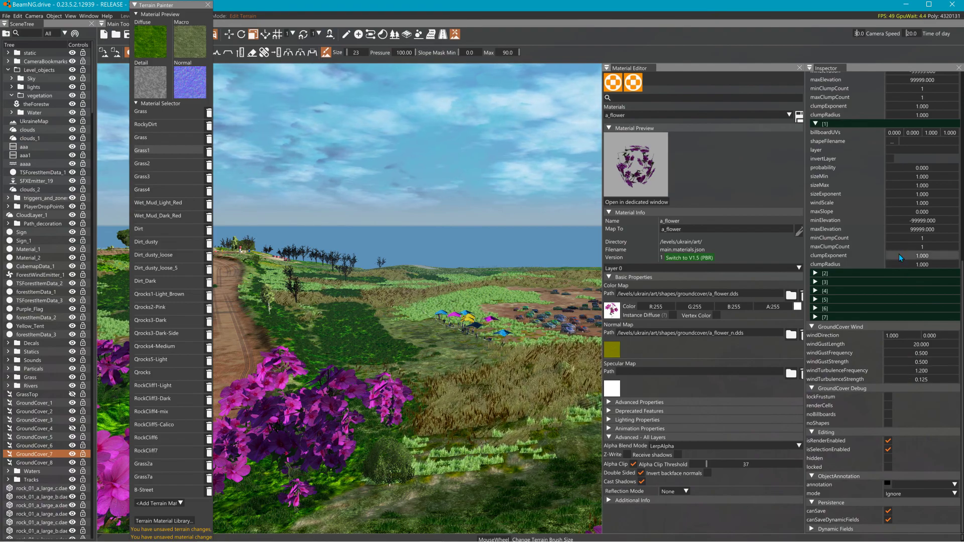
Step: Raise GroundCover_7's shapeCullRadius to 252.8 and fly over the level to check how far away the flowers are drawn
scroll(903, 236, up, 6)
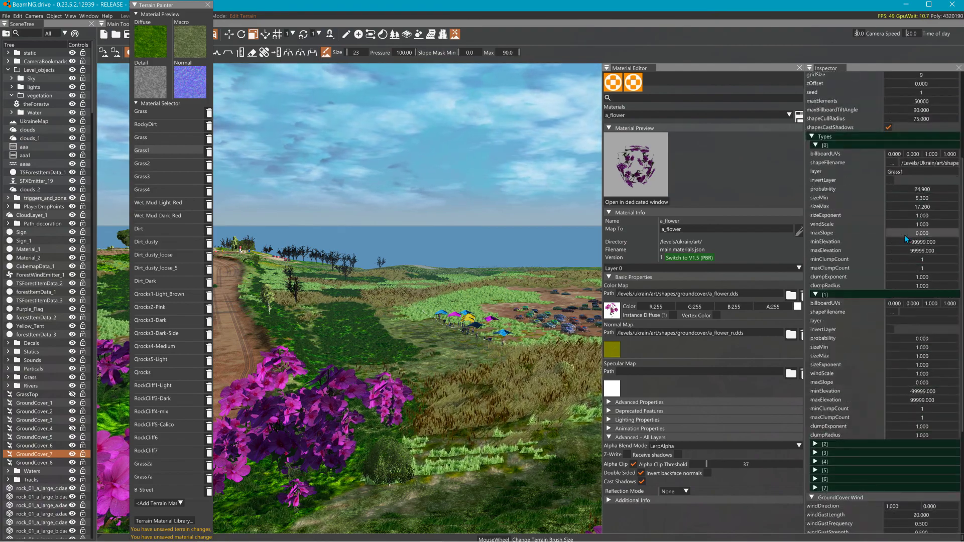
mouse_move(841, 226)
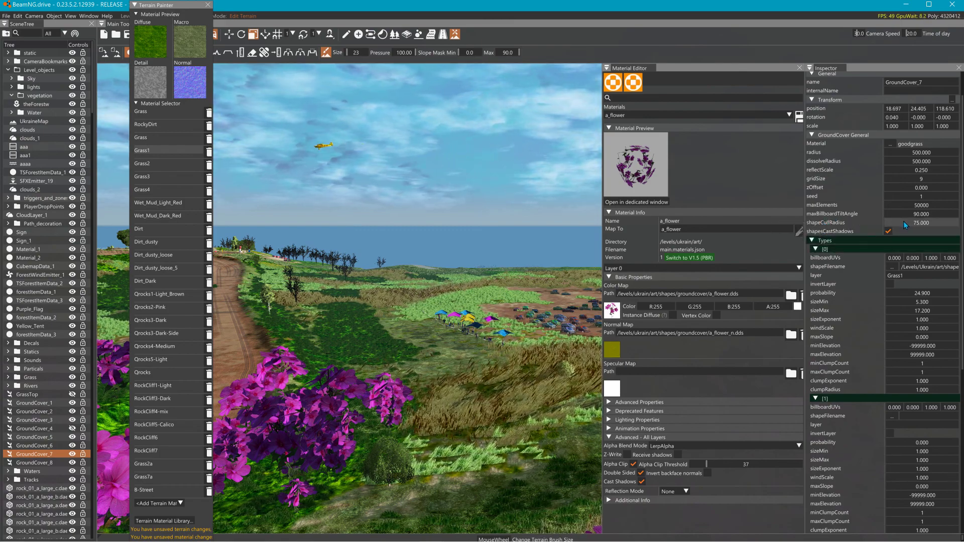
drag(903, 221, 934, 224)
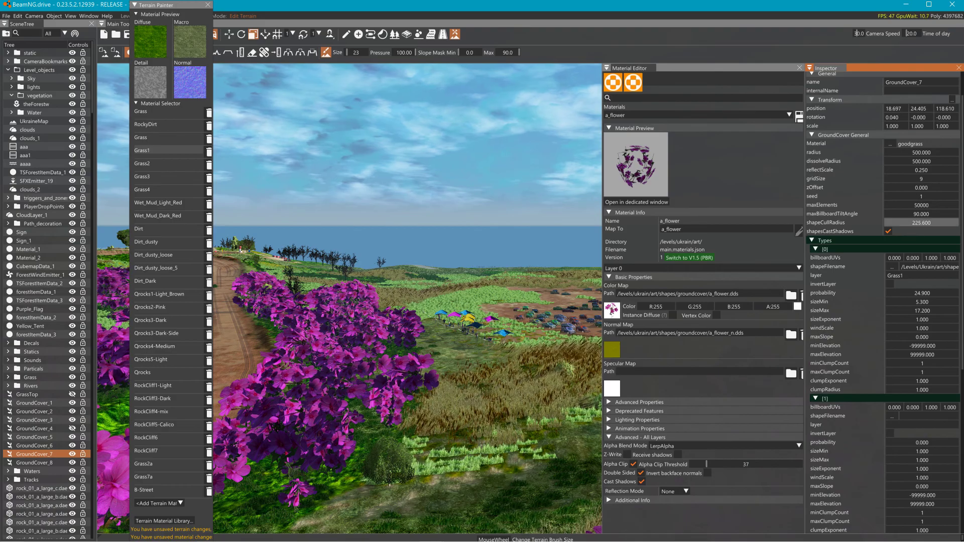
right_drag(407, 301, 251, 261)
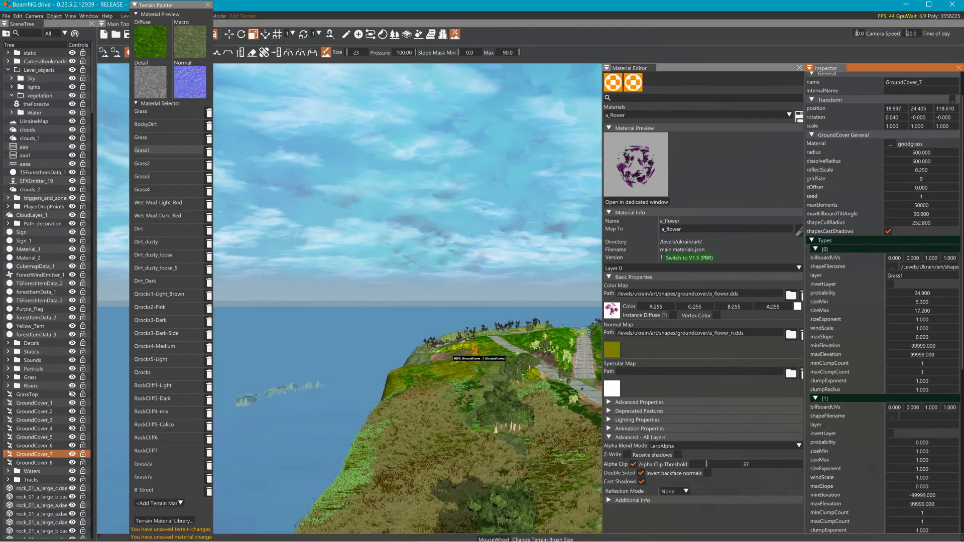
key(w)
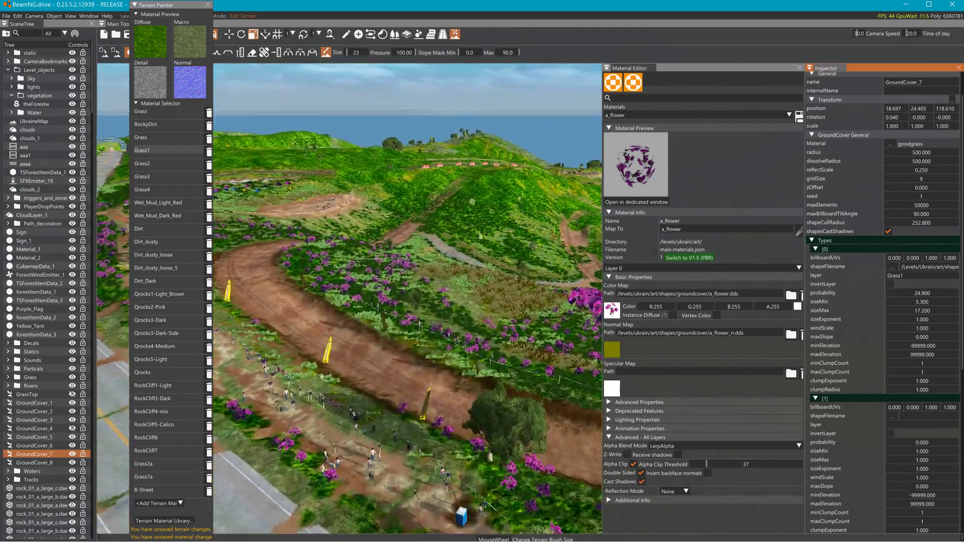
key(w)
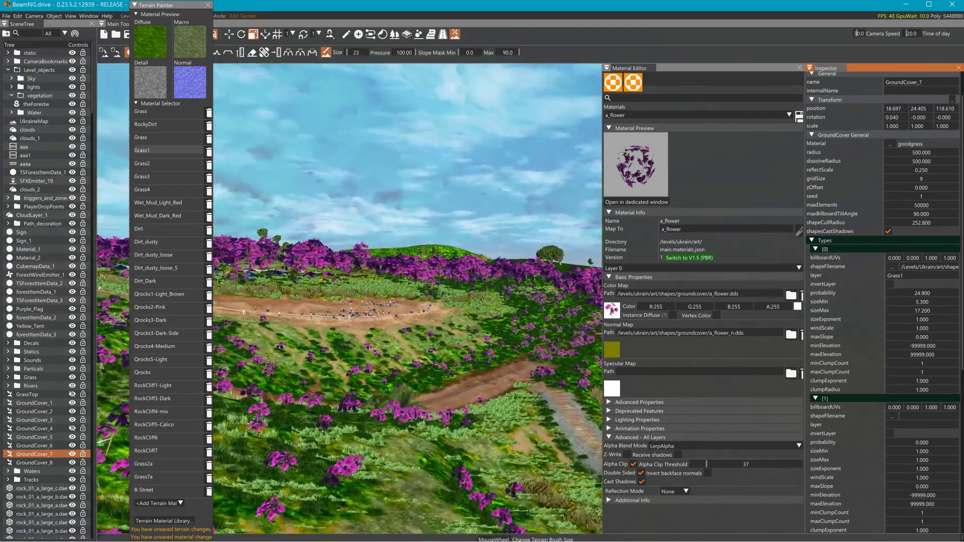
key(w)
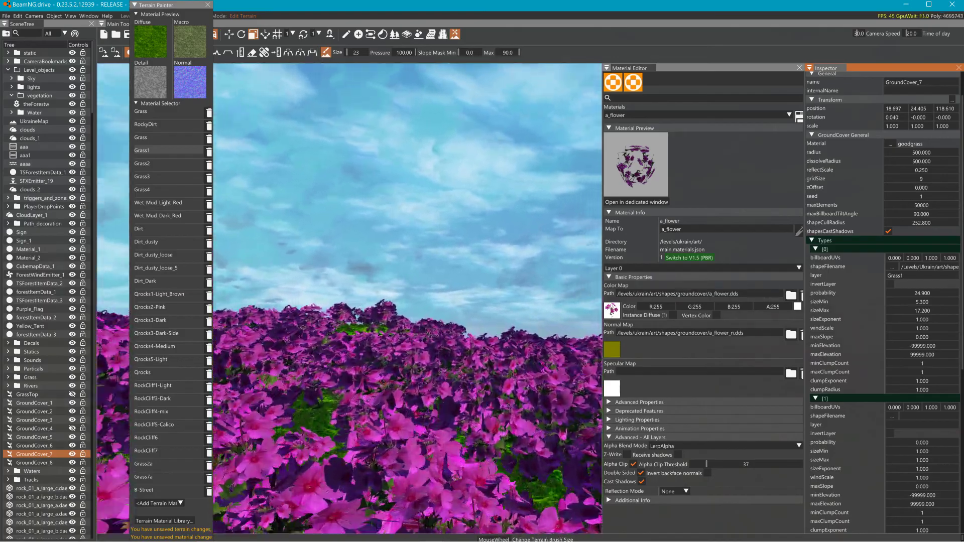
key(w)
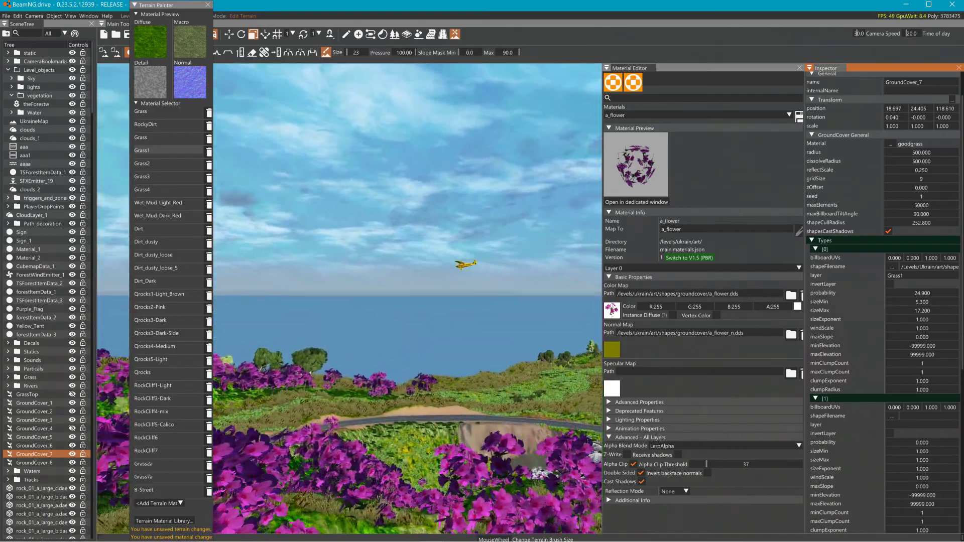
key(w)
Step: Reduce GroundCover_7's shapeCullRadius to 33.1 while viewing the flowers near the coast
right_drag(529, 243, 602, 236)
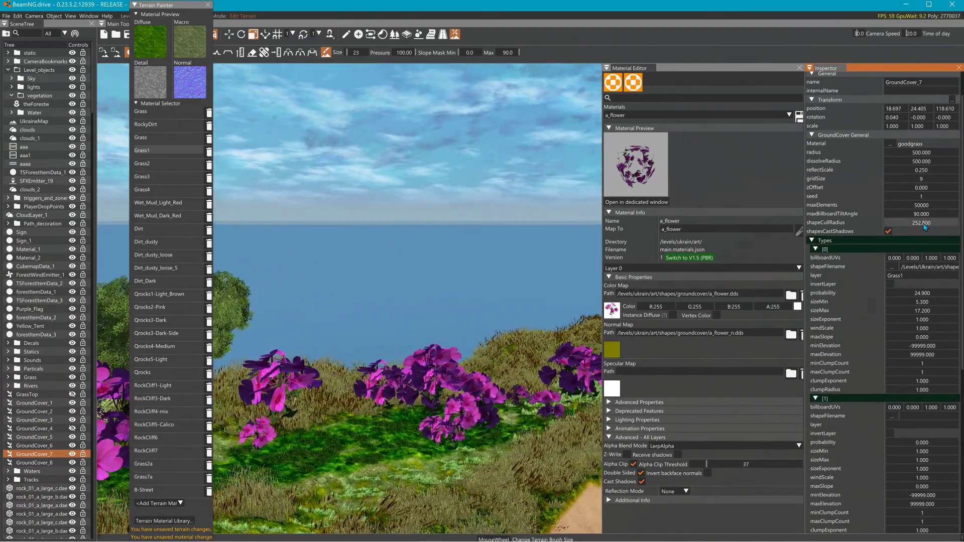
text(8.5)
key(Return)
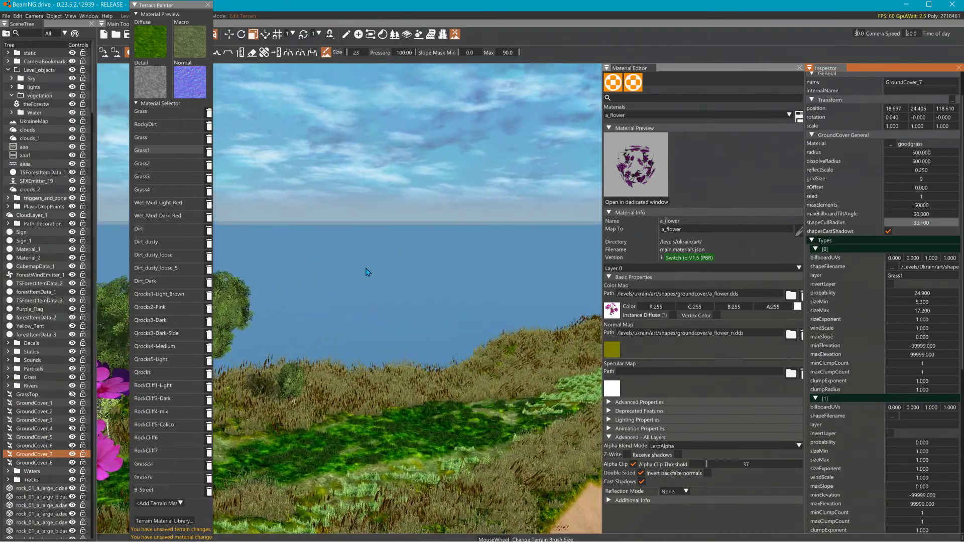
Step: Set GroundCover_7's shapeCullRadius to 49 and raise it to 77.9 while viewing the flowers on the grassy slope
key(w)
right_drag(298, 279, 403, 298)
drag(403, 298, 477, 320)
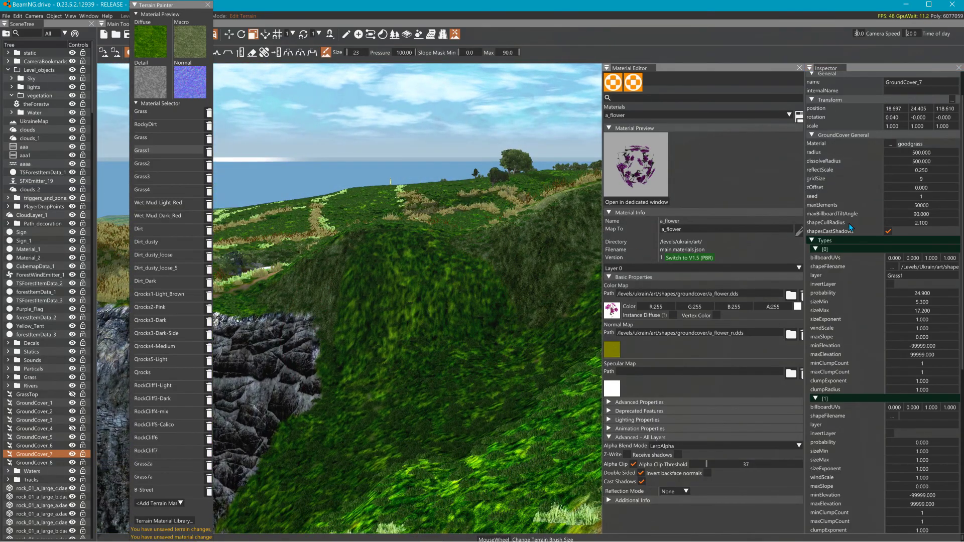
click(895, 224)
text(49)
key(Return)
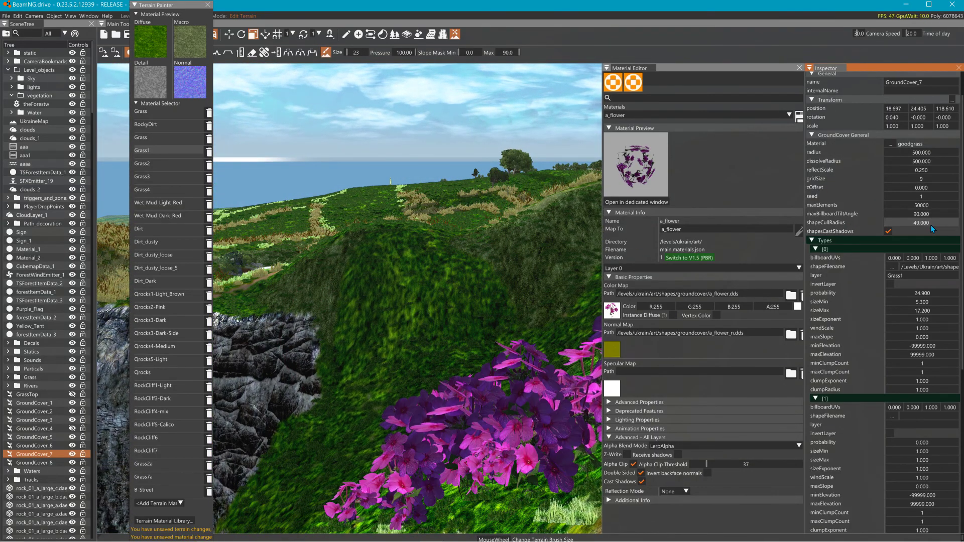
click(939, 220)
text(76.4)
key(Return)
mouse_move(931, 224)
mouse_down()
mouse_move(911, 231)
mouse_move(929, 218)
mouse_move(921, 225)
mouse_up()
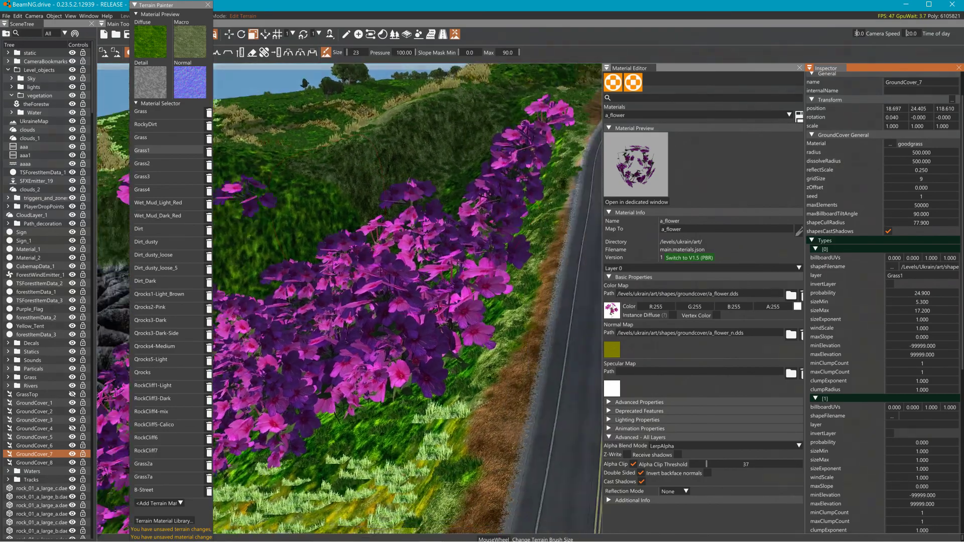
Step: Enable GroundCover_7's lockFrustum debug option and examine how the flowers are culled around the gravel patch and grassy field
right_drag(451, 266, 381, 291)
key(w)
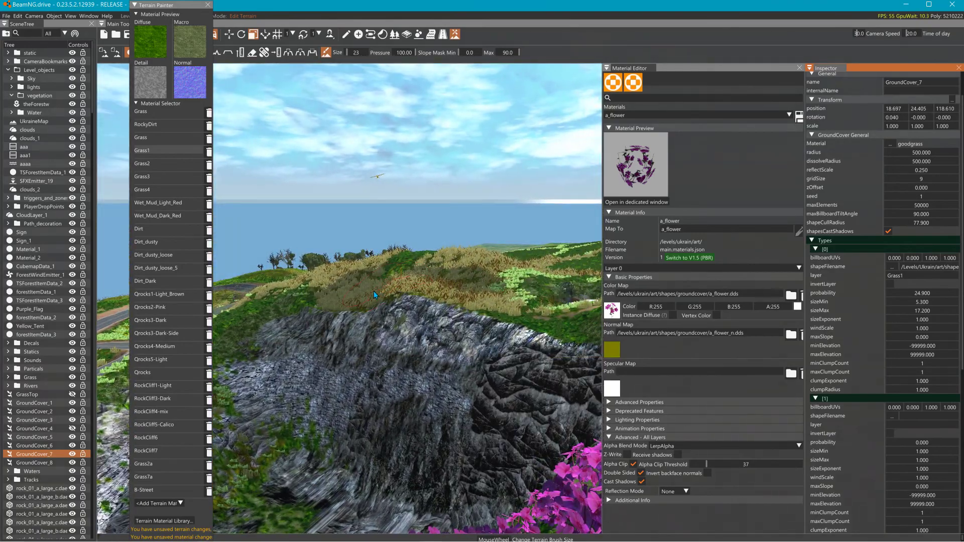
right_drag(242, 276, 379, 299)
key(w)
scroll(892, 441, down, 10)
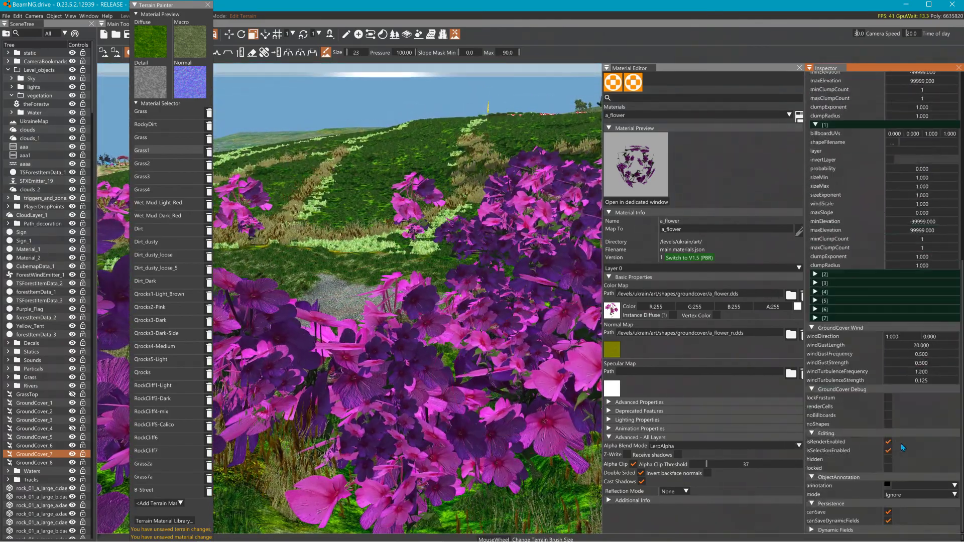
right_drag(557, 204, 523, 212)
right_drag(544, 162, 383, 221)
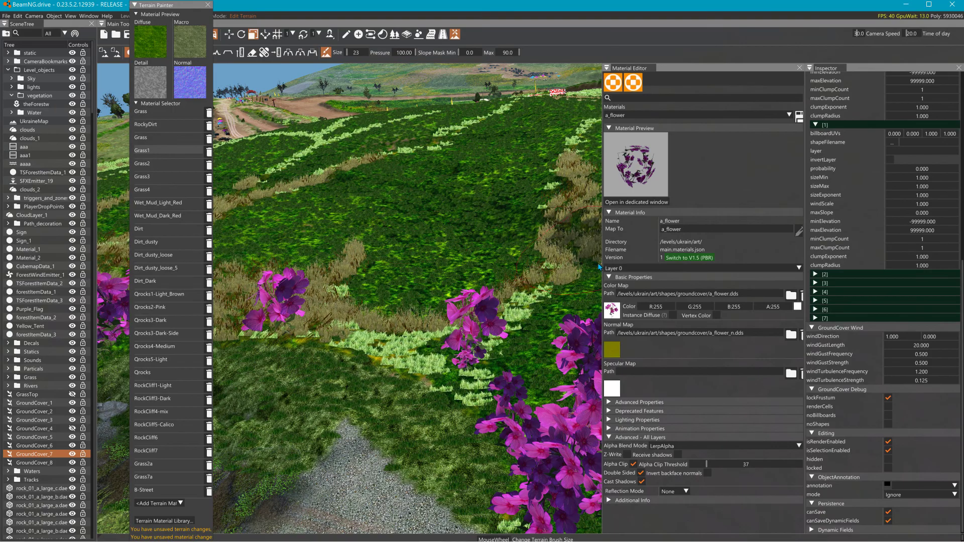
right_drag(480, 261, 489, 206)
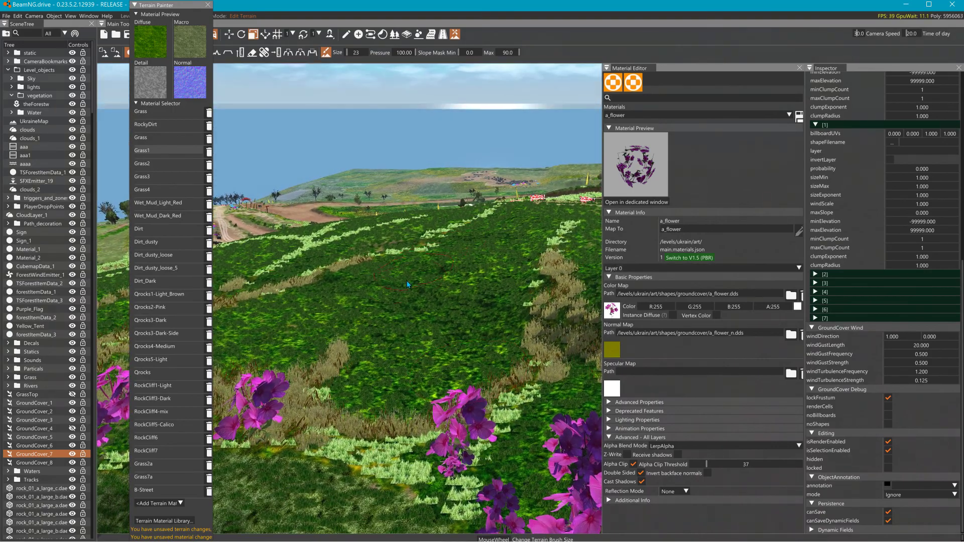
mouse_move(382, 295)
mouse_down()
mouse_move(362, 261)
mouse_move(450, 246)
mouse_up()
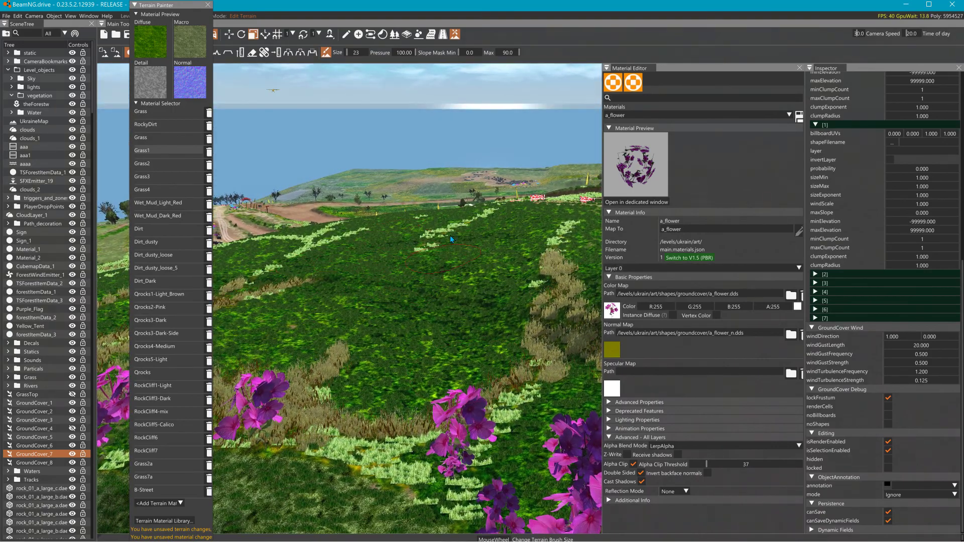
mouse_move(375, 300)
mouse_down()
mouse_move(383, 475)
mouse_move(400, 469)
mouse_up()
mouse_move(442, 326)
right_down()
mouse_move(385, 379)
mouse_move(446, 312)
right_up()
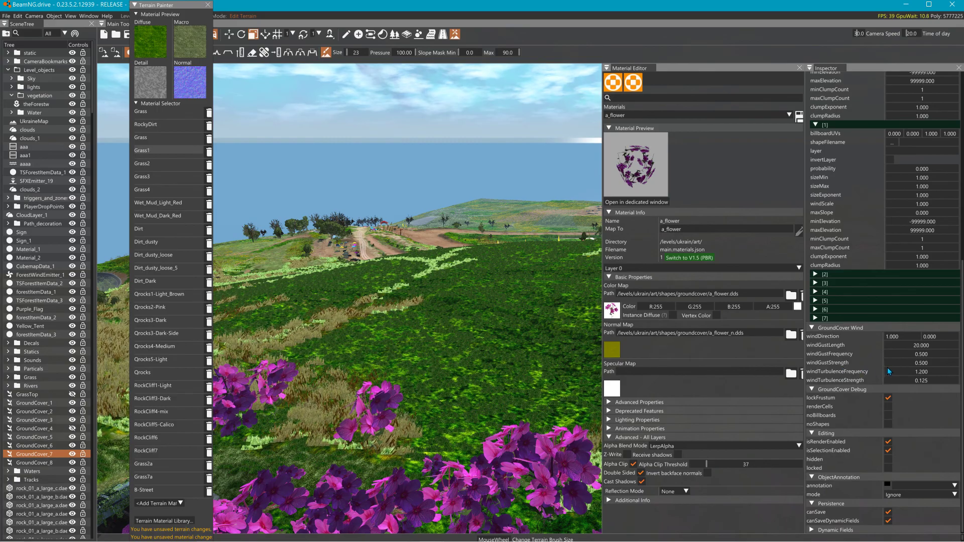
Step: Disable lockFrustum and fly close to the flowers around the culvert to examine how they are drawn
scroll(884, 268, up, 5)
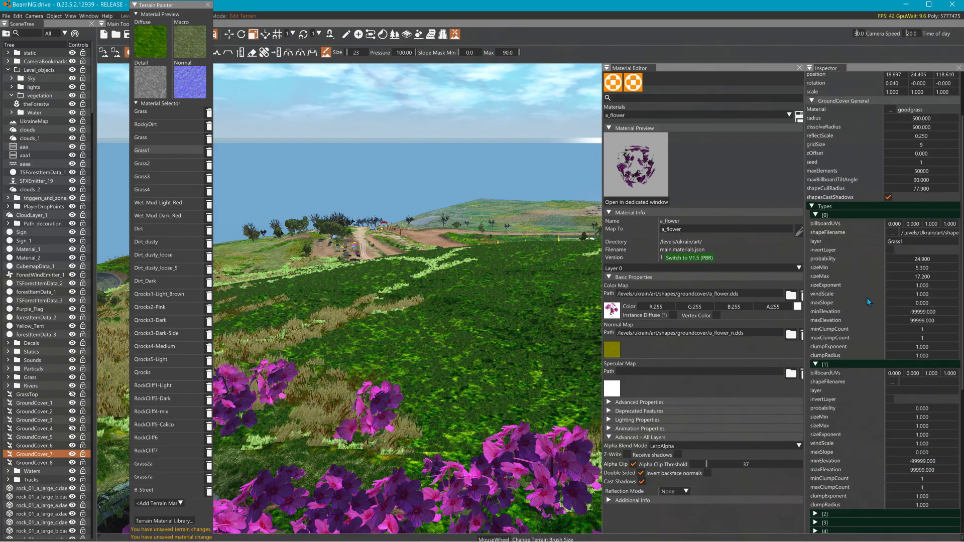
scroll(872, 295, down, 5)
right_drag(452, 321, 469, 351)
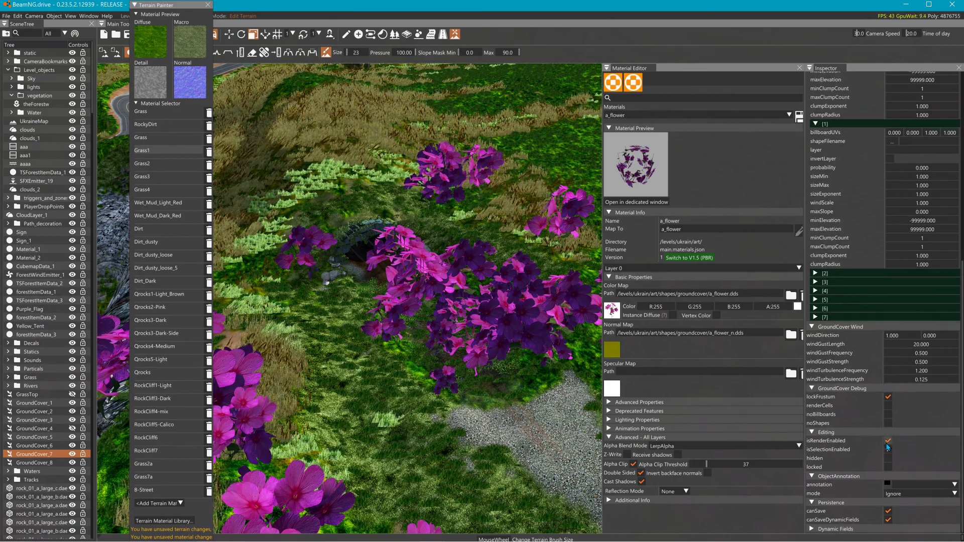
click(889, 399)
key(w)
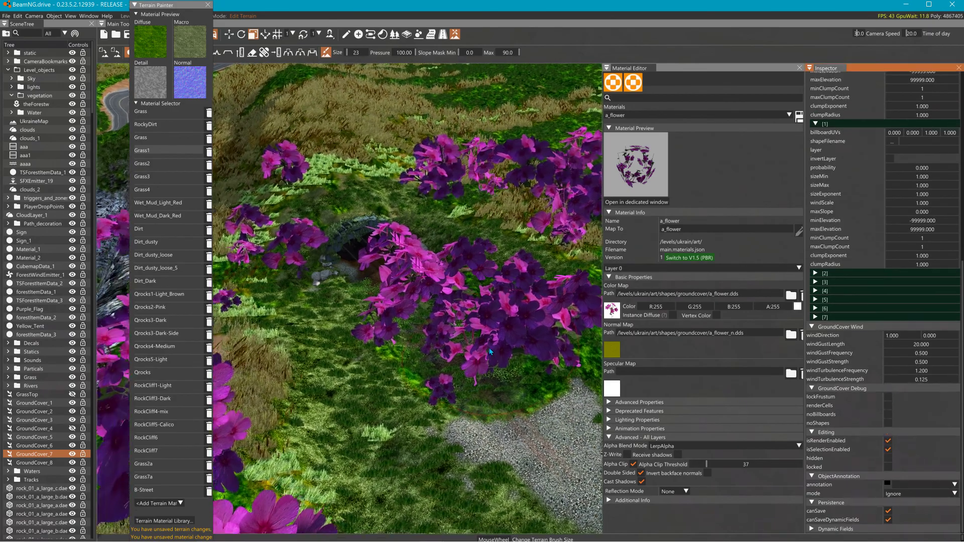
key(w)
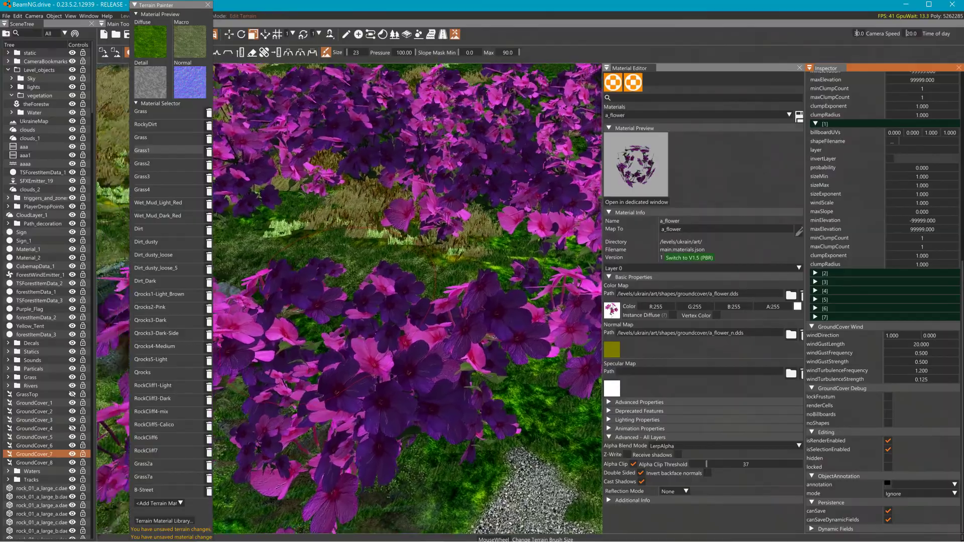
key(w)
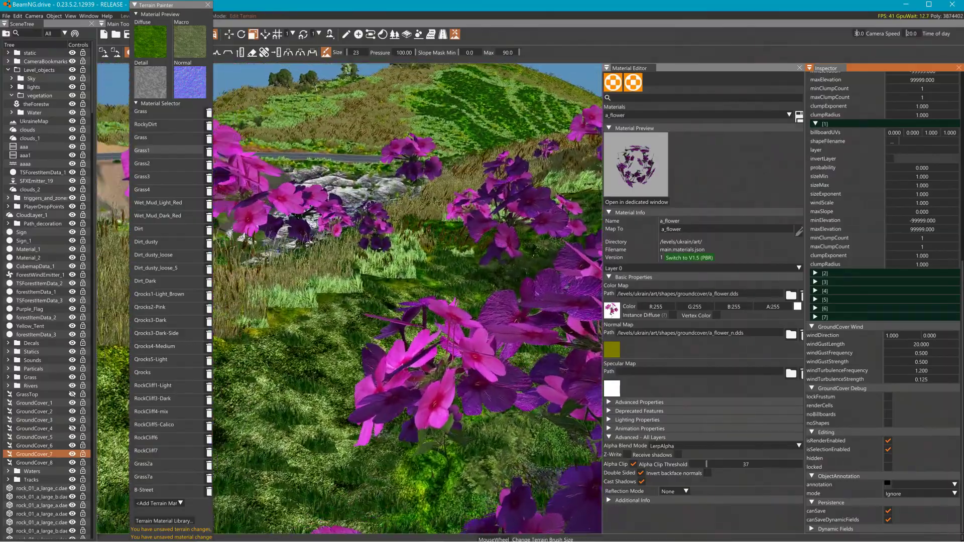
key(w)
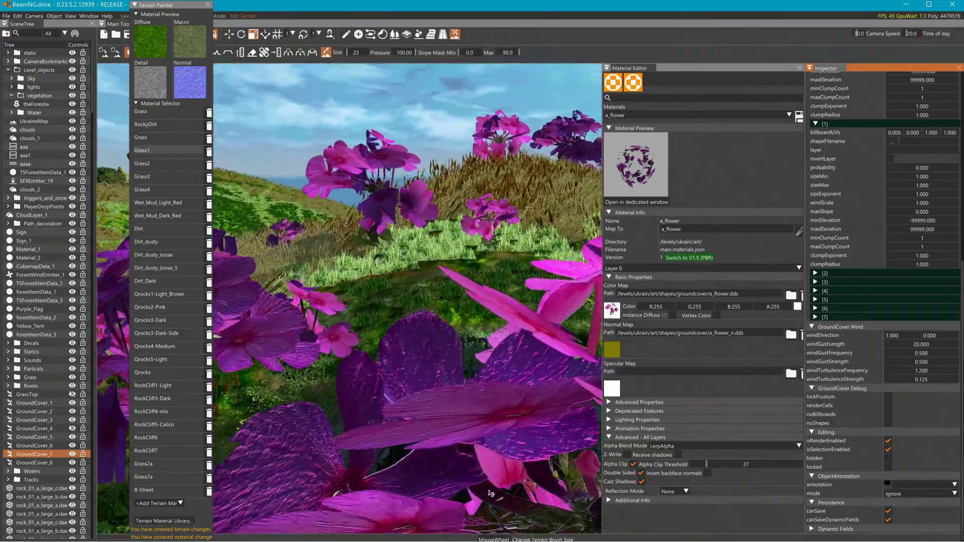
key(w)
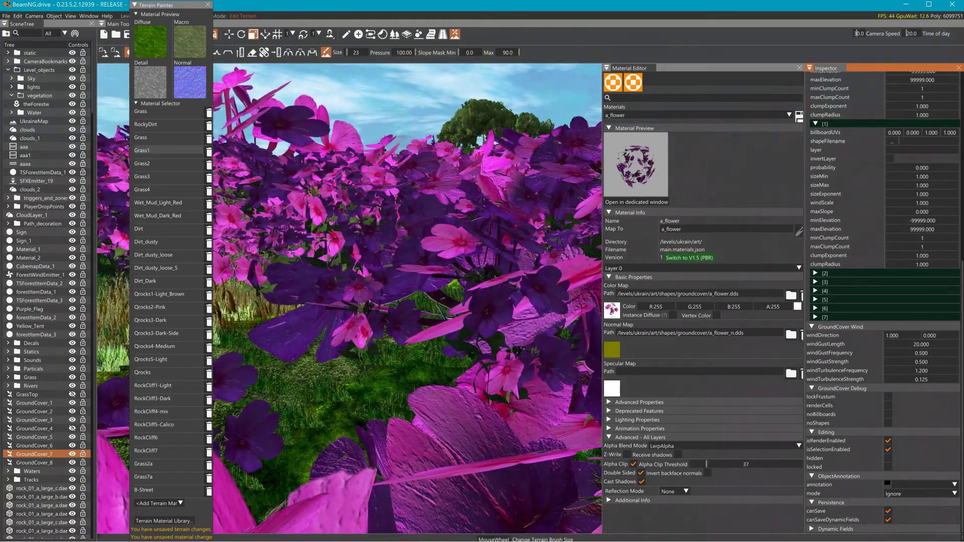
key(s)
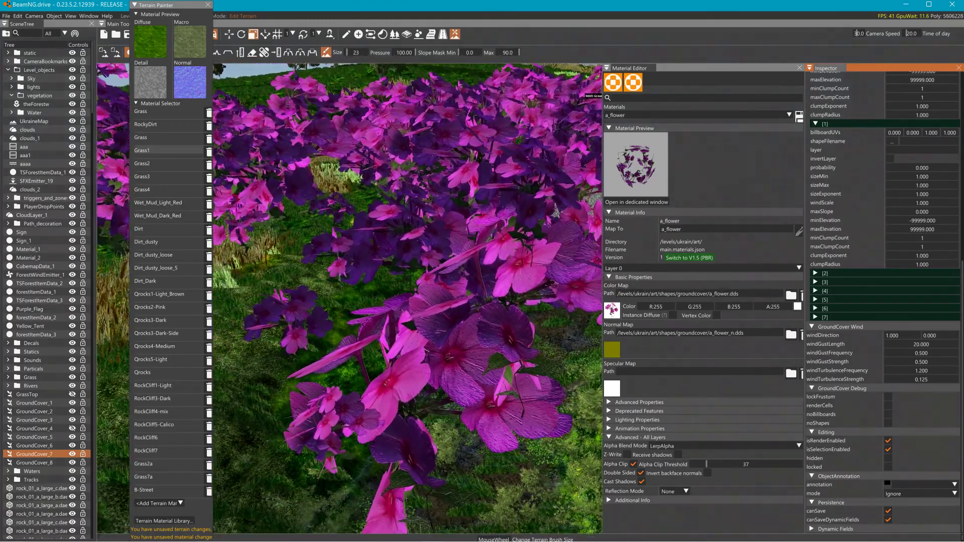
right_drag(519, 358, 593, 352)
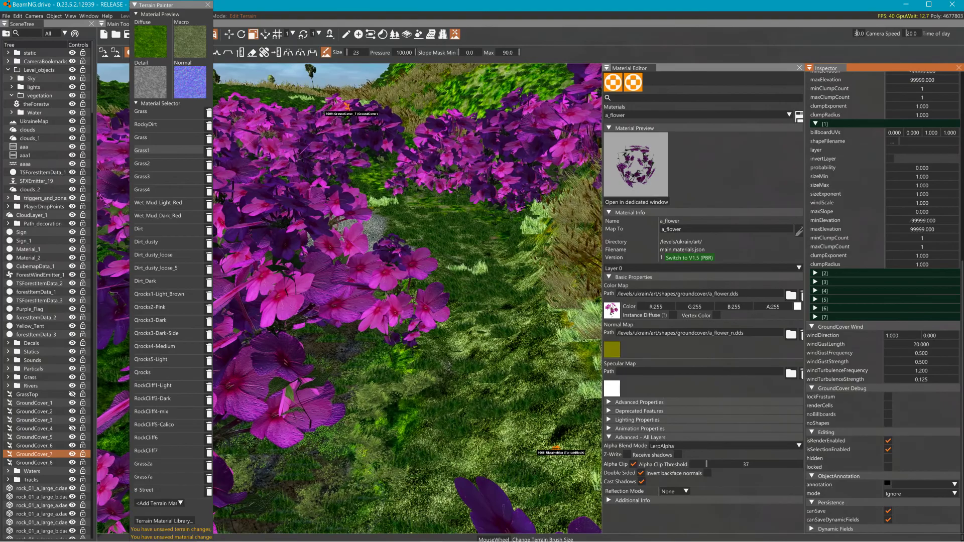
Step: Enable lockFrustum again and raise GroundCover_7's shapeCullRadius to 94.3
click(886, 400)
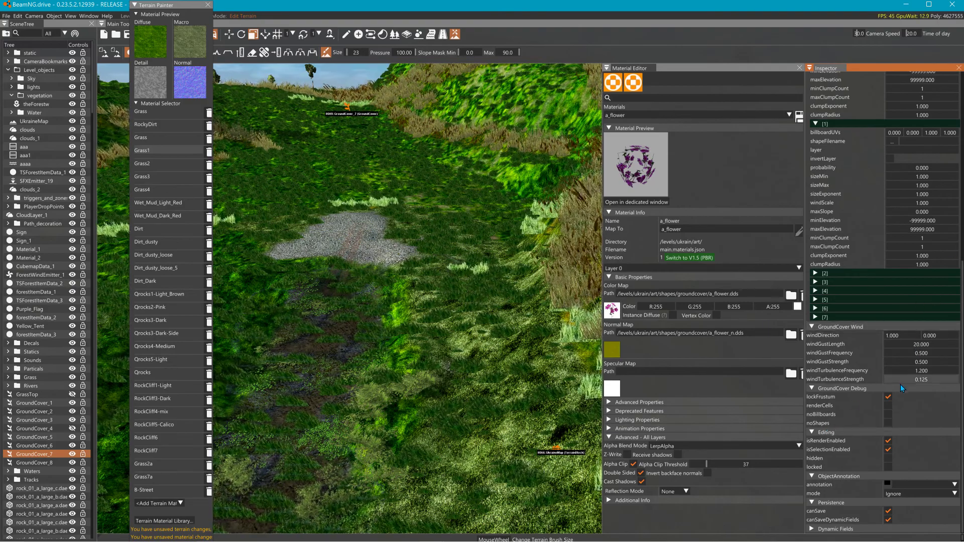
scroll(919, 290, up, 3)
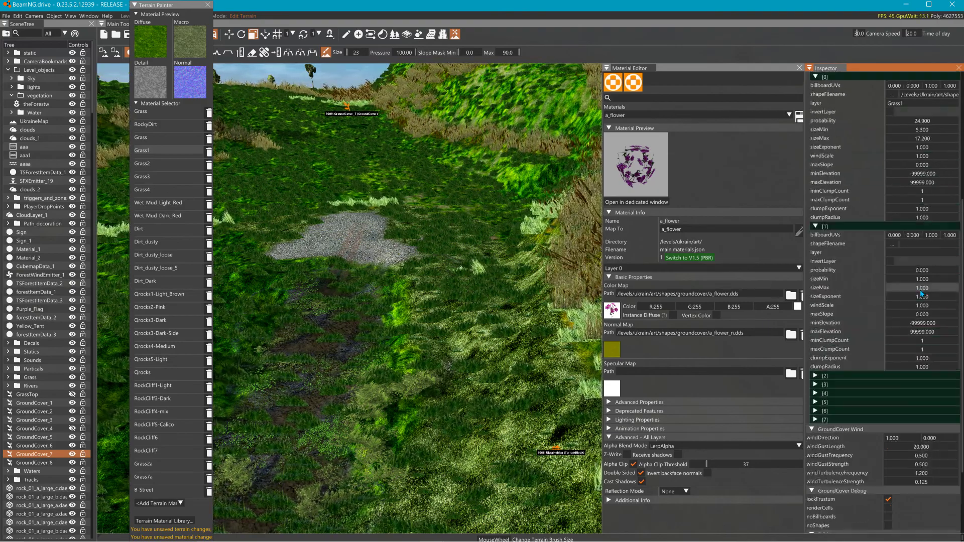
scroll(920, 290, up, 3)
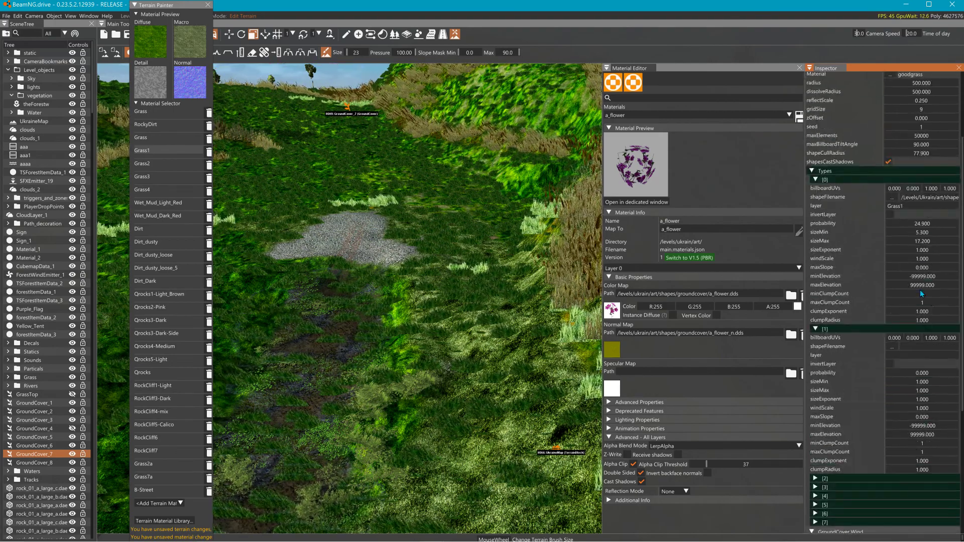
scroll(920, 290, up, 2)
drag(951, 224, 936, 224)
drag(414, 225, 415, 269)
key(w)
mouse_move(415, 270)
right_down()
mouse_move(415, 201)
mouse_move(352, 271)
mouse_move(427, 281)
mouse_move(422, 274)
right_up()
key(s)
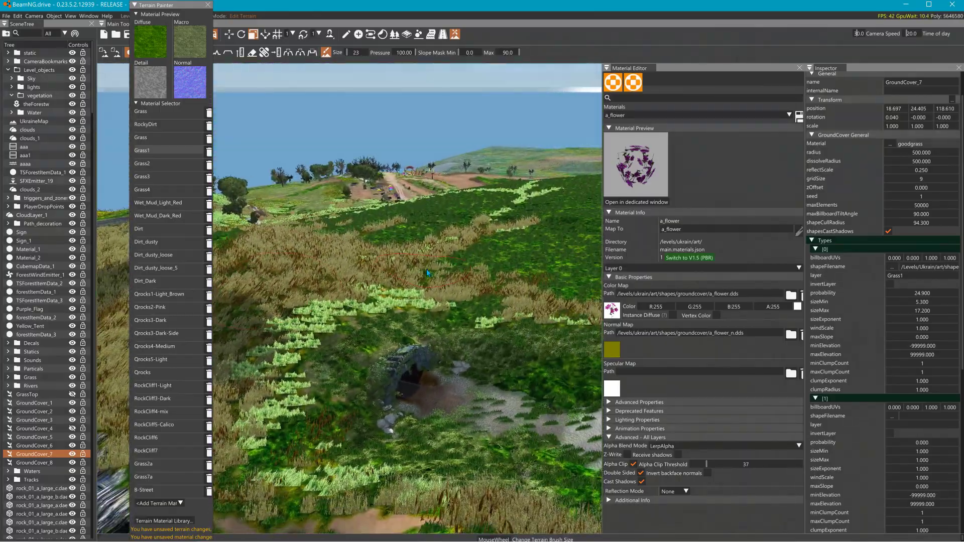
Step: Disable lockFrustum and fly over the culvert to view the density of the flower field
scroll(911, 410, down, 8)
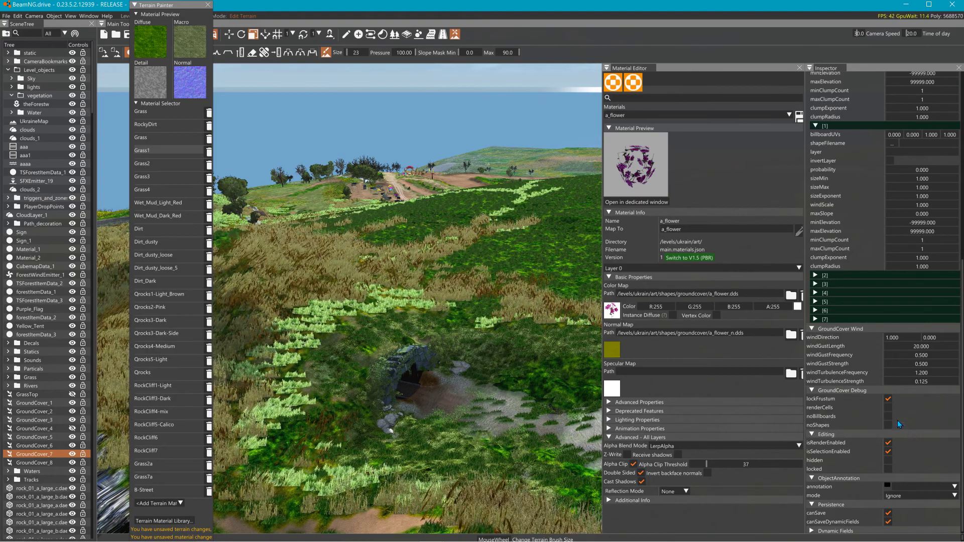
click(889, 399)
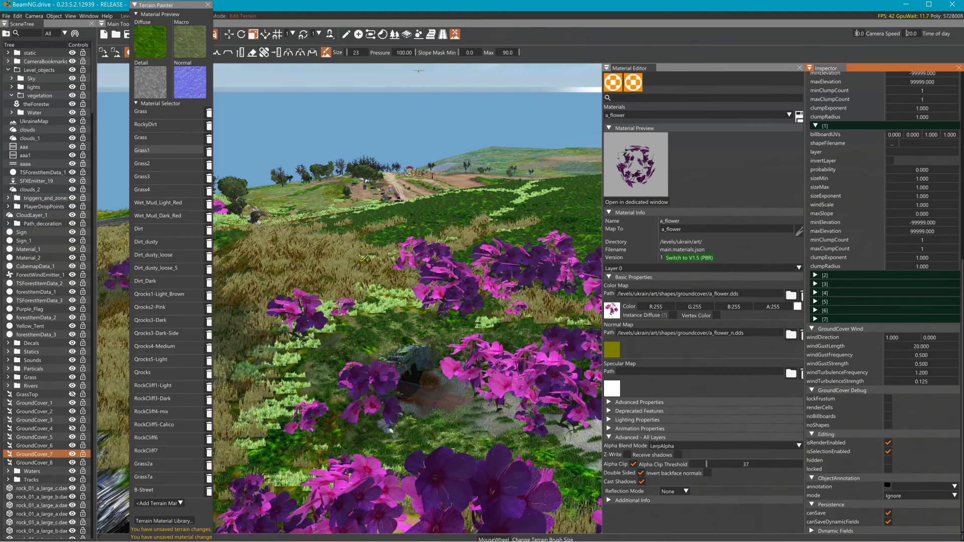
key(w)
key(w)
key(w)
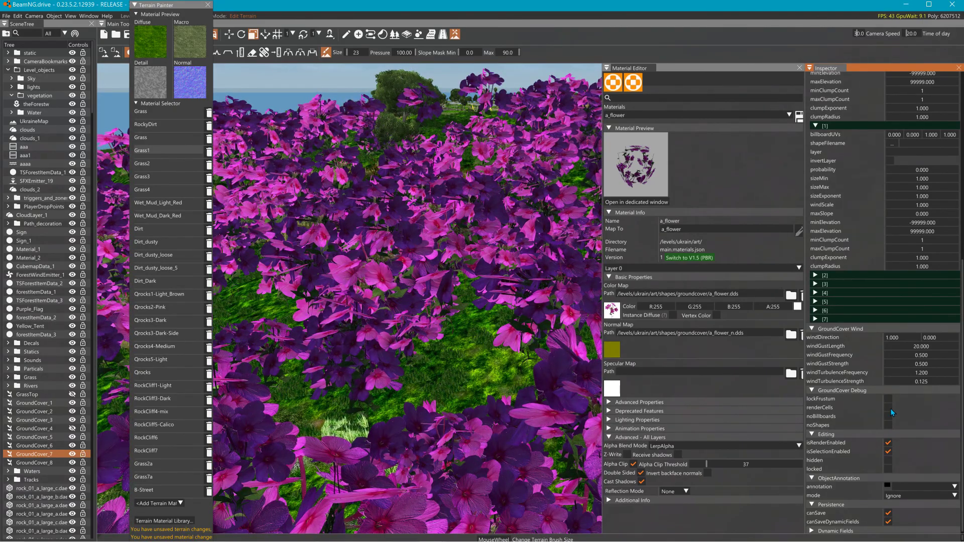
Step: Turn lockFrustum back on and inspect the petals, stems and leaves inside the flower field up close
key(w)
right_drag(451, 311, 321, 313)
key(w)
key(w)
key(w)
key(s)
key(w)
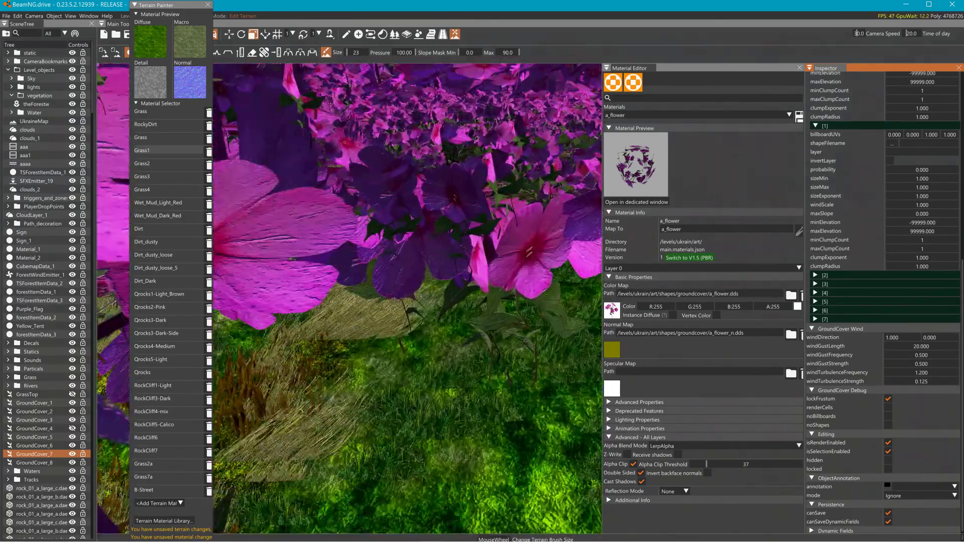
key(s)
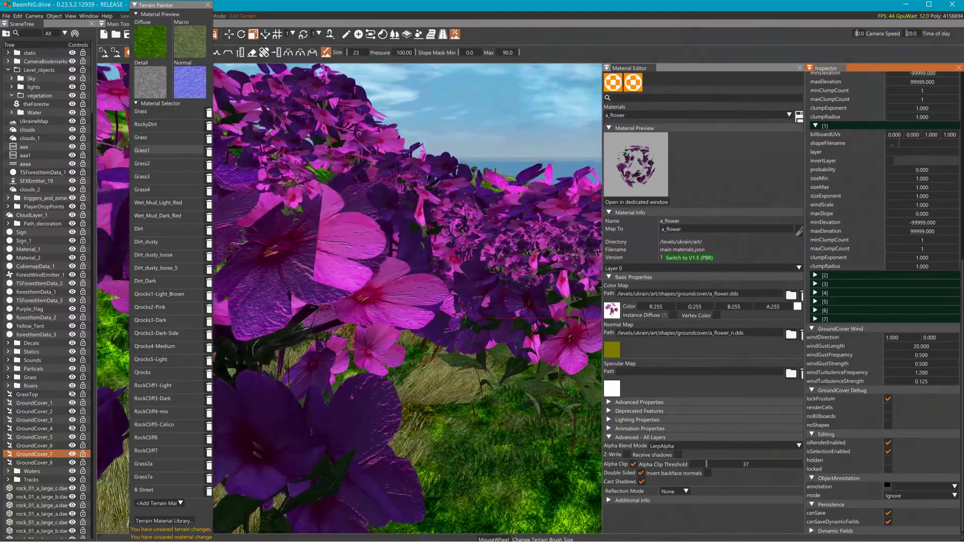
key(w)
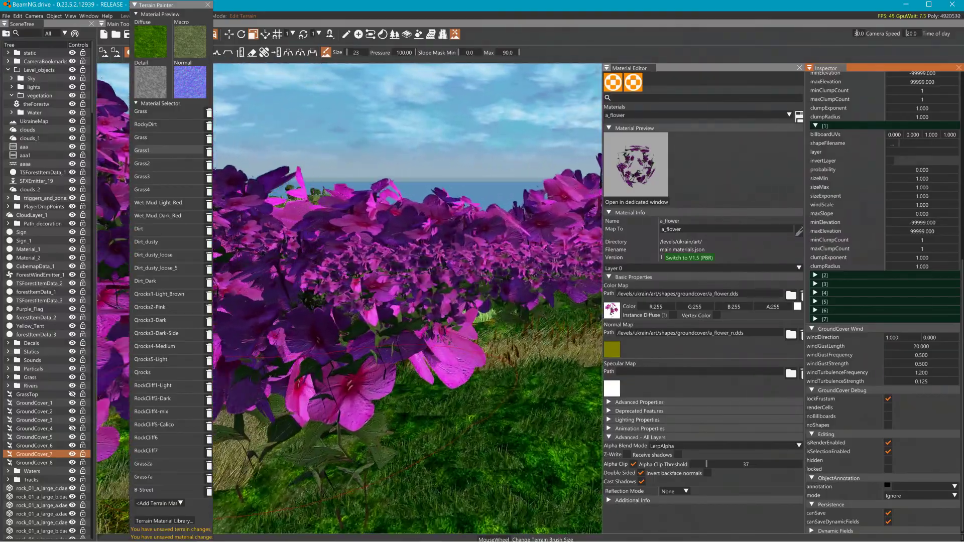
key(s)
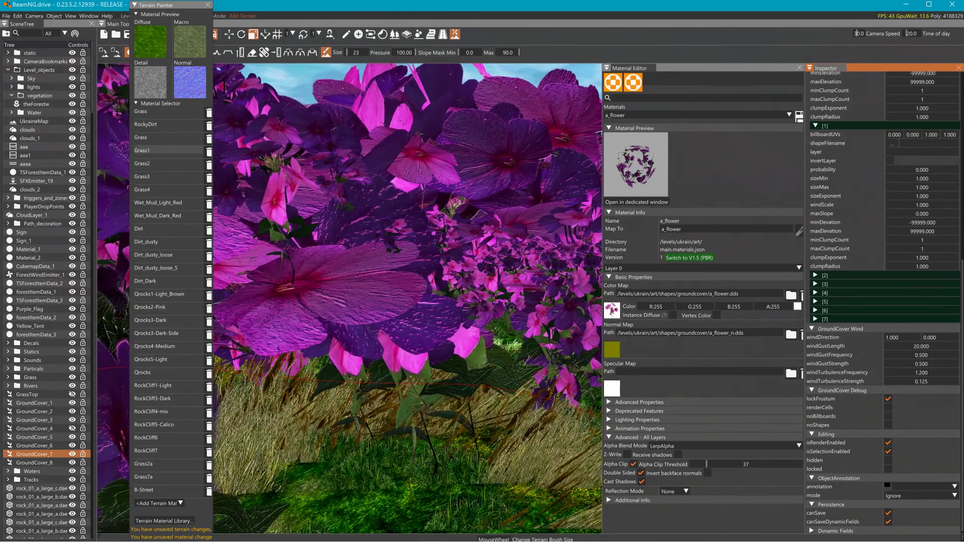
key(w)
right_drag(300, 304, 308, 302)
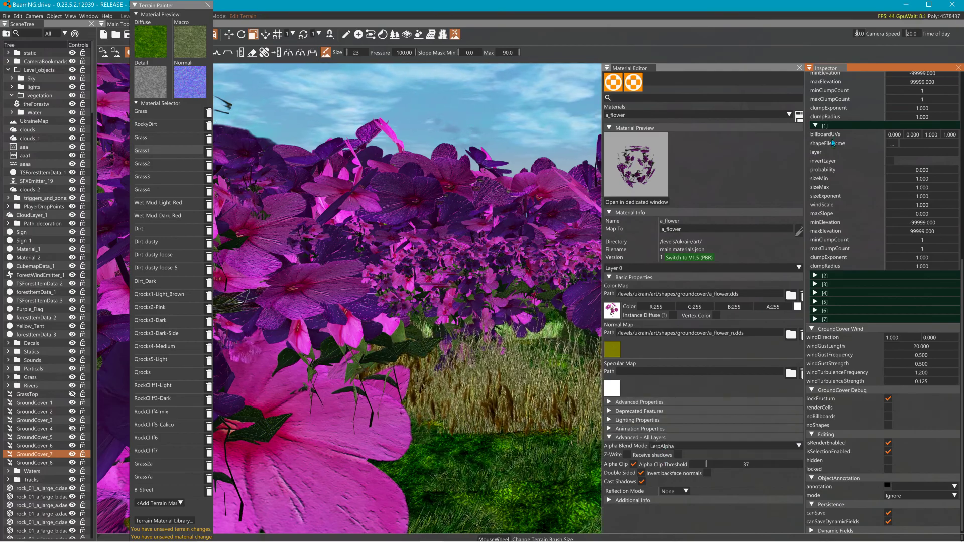
Step: Set the a_flower material's Alpha Blend Mode to None and inspect the flowers from near and far
click(686, 445)
click(671, 453)
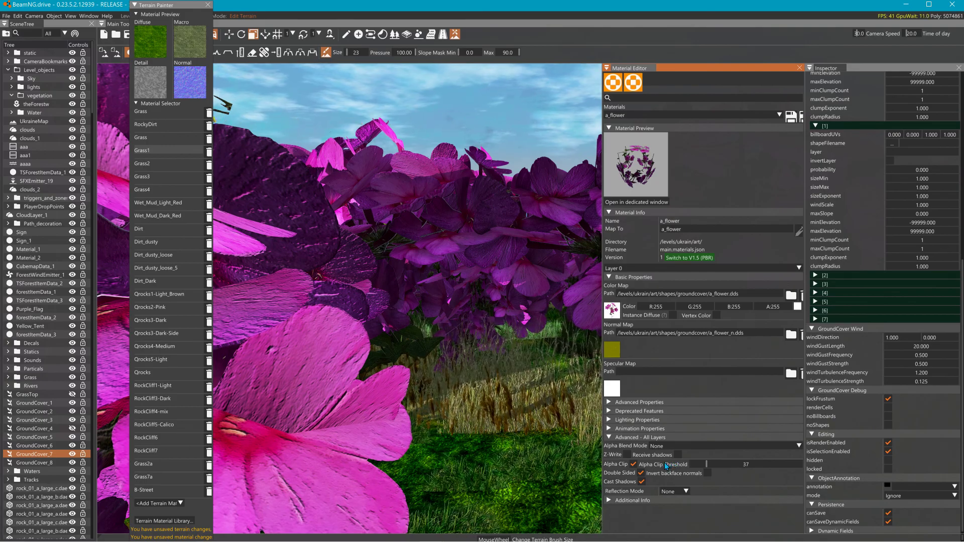
key(w)
mouse_move(473, 303)
right_down()
mouse_move(494, 294)
mouse_move(498, 271)
mouse_move(475, 300)
right_up()
right_drag(447, 334, 431, 417)
key(w)
key(s)
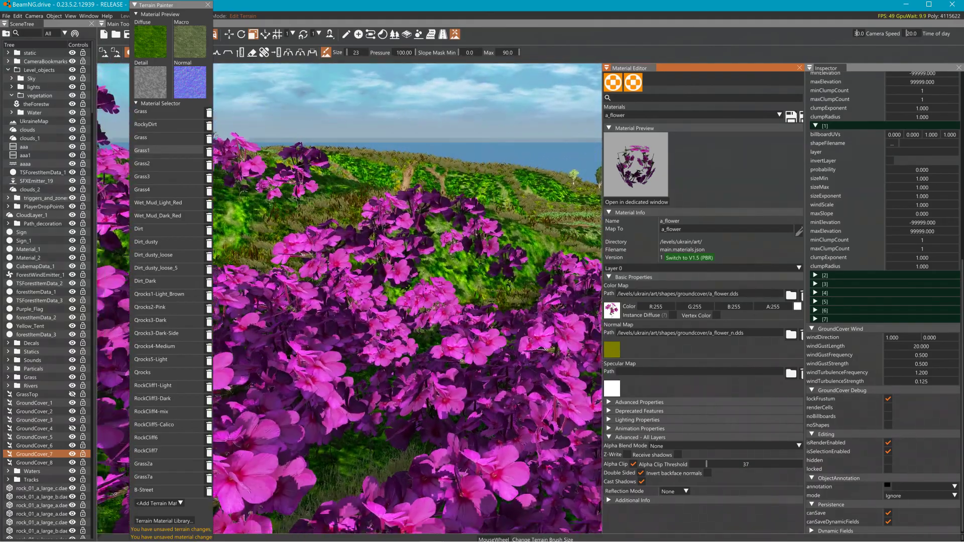
right_drag(409, 297, 469, 344)
key(w)
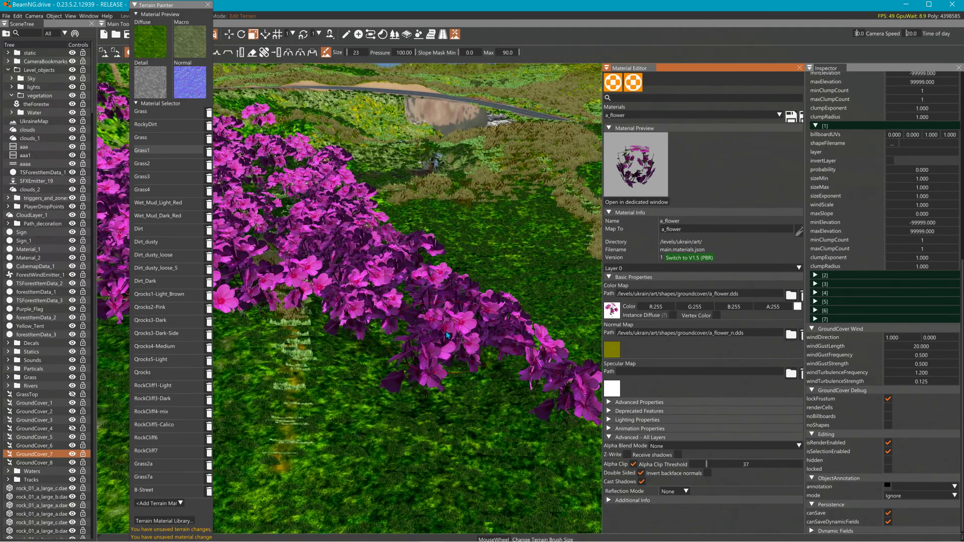
Step: Try the a_flower material's Alpha Clip Threshold at 196 and 60, and set it to 134
drag(709, 463, 717, 466)
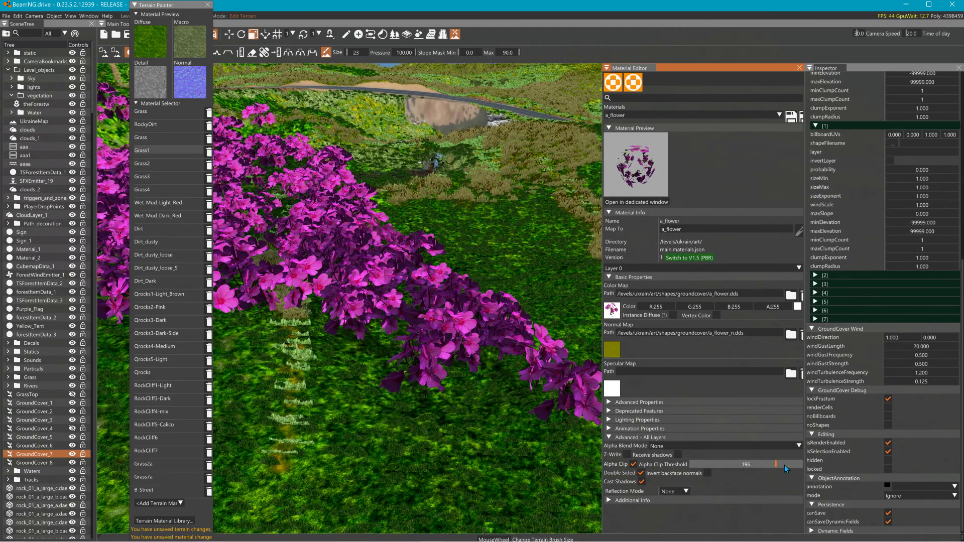
mouse_move(726, 471)
mouse_down()
mouse_move(683, 472)
mouse_move(720, 473)
mouse_up()
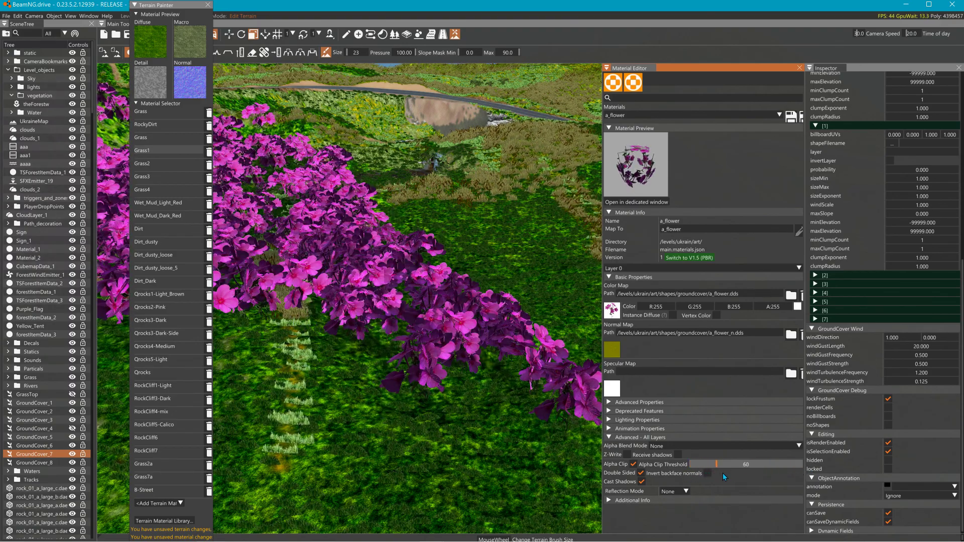
key(w)
right_drag(435, 395, 437, 371)
key(w)
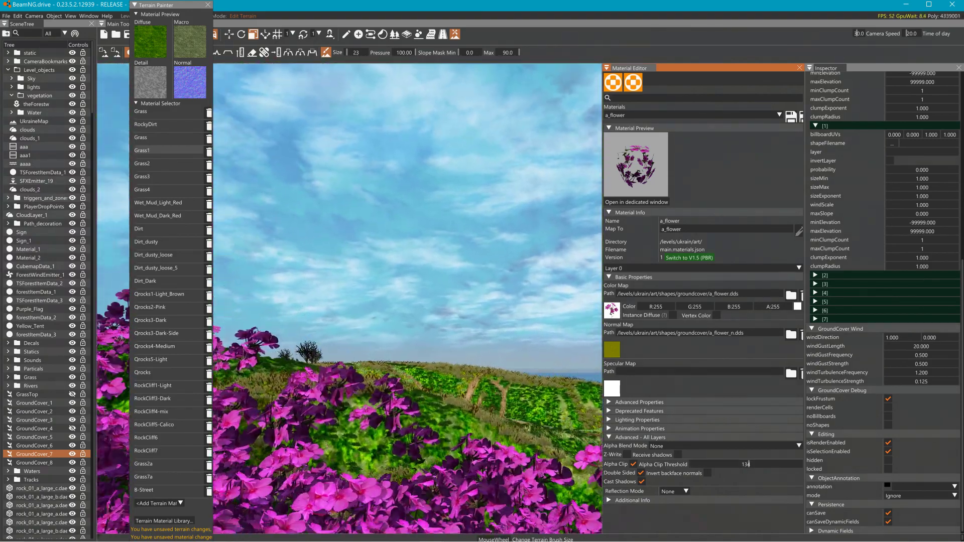
Step: Fly around the flower field to examine the petal edges and the cluster's appearance from a distance
key(w)
right_drag(408, 301, 540, 269)
key(w)
key(w)
key(w)
key(s)
key(w)
right_drag(427, 302, 494, 375)
key(w)
key(s)
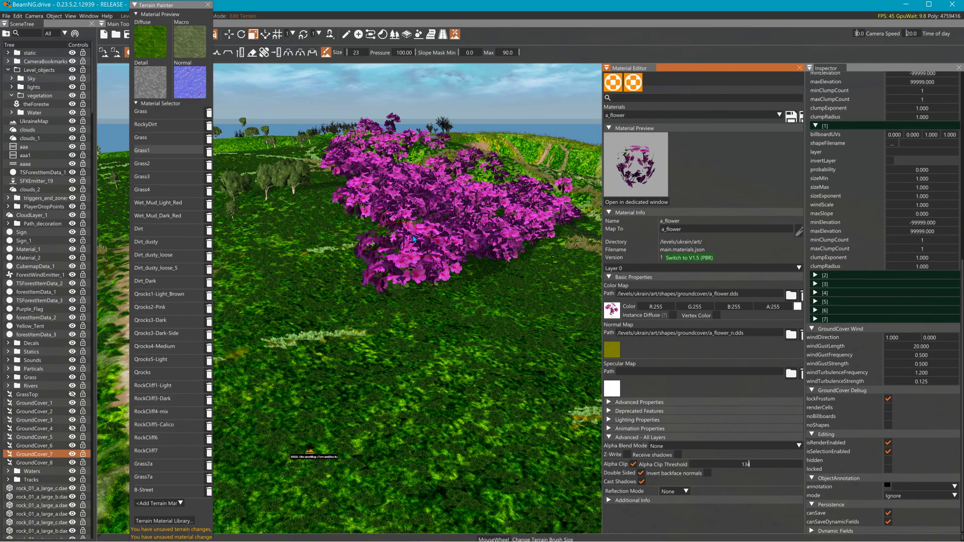
Step: Close the Terrain Painter, view the flower patch across the field, and start exiting BeamNG.drive
click(208, 5)
right_drag(319, 160, 560, 132)
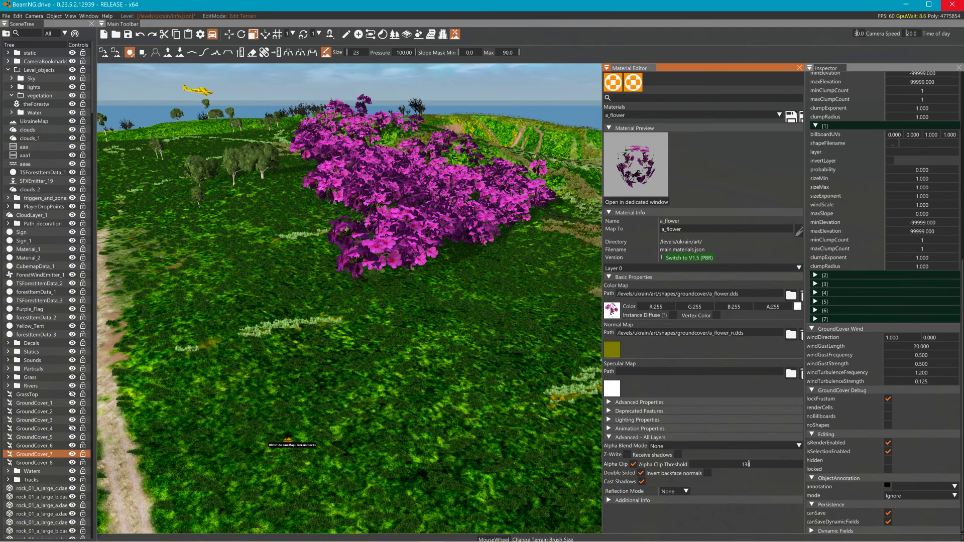
click(952, 4)
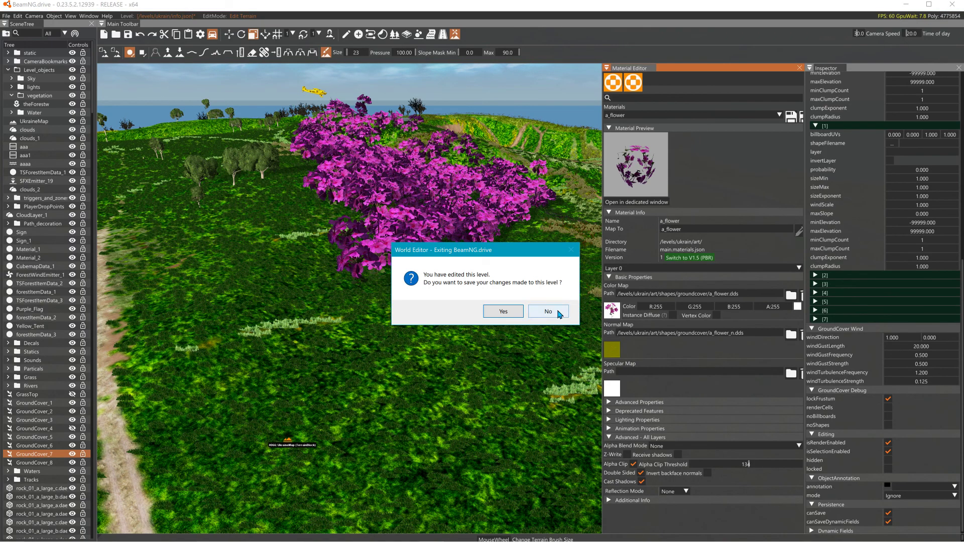